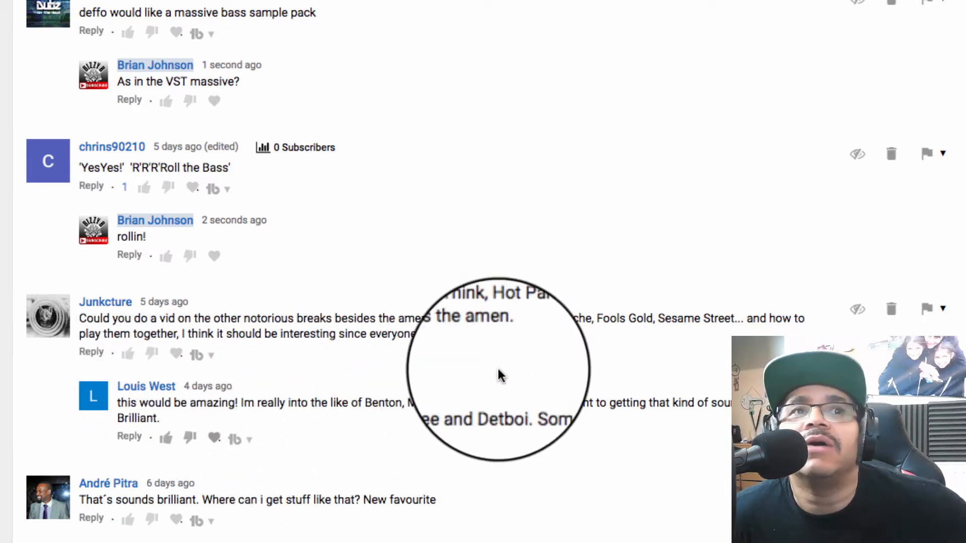
Switch from the video comments to Renoise and place the pattern cursor in Track 01's first note column
key(F4)
key(F4)
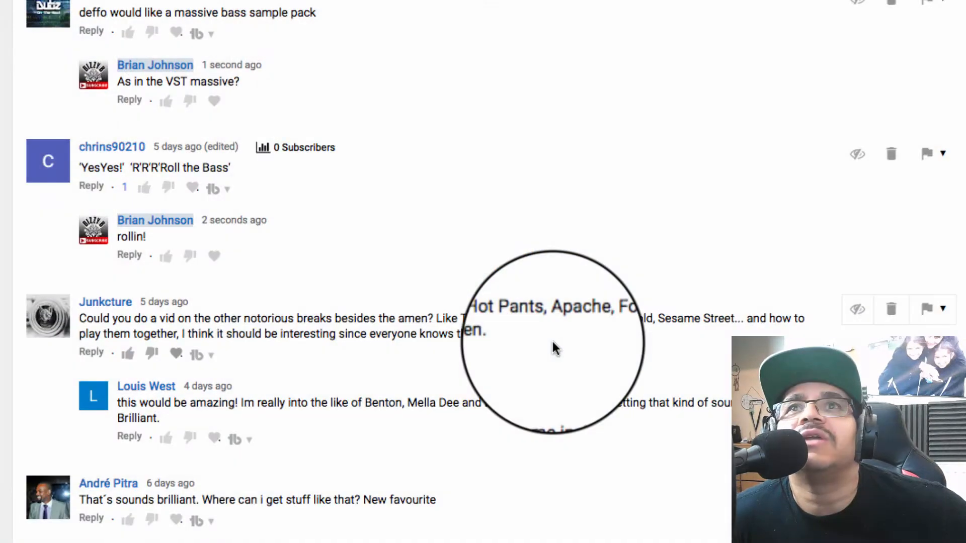
key(F4)
click(913, 210)
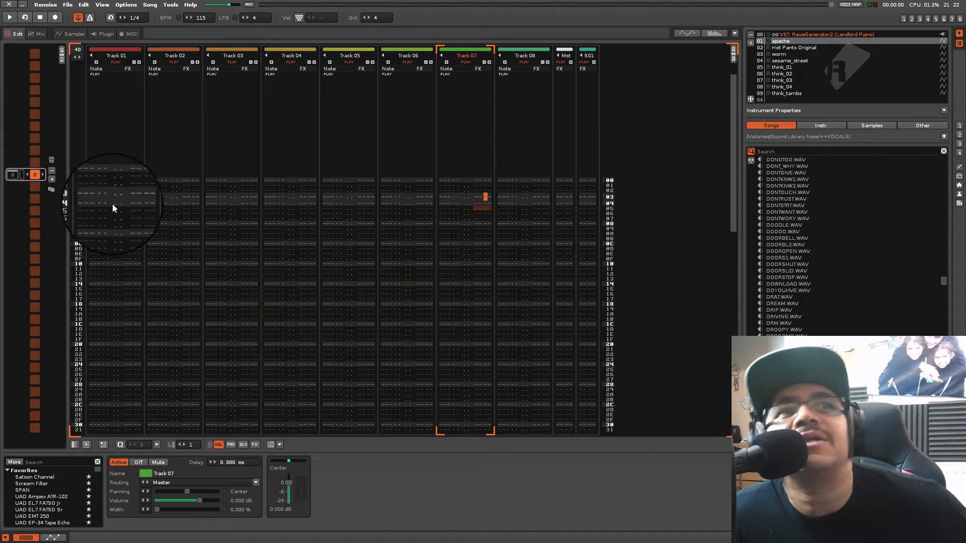
click(91, 181)
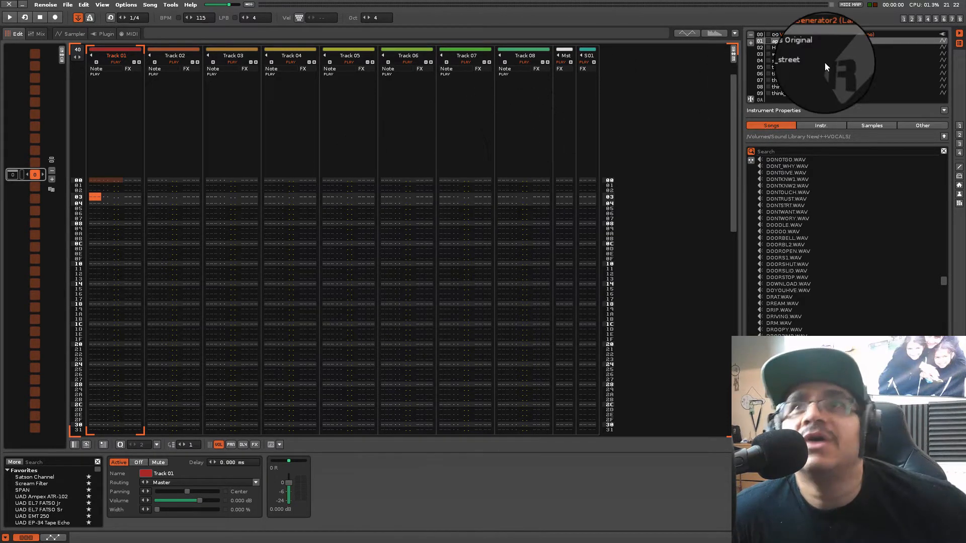
Open the apache instrument in the sampler and audition the apache, Hot Pants Original, worm and sesame_street breaks
double_click(791, 40)
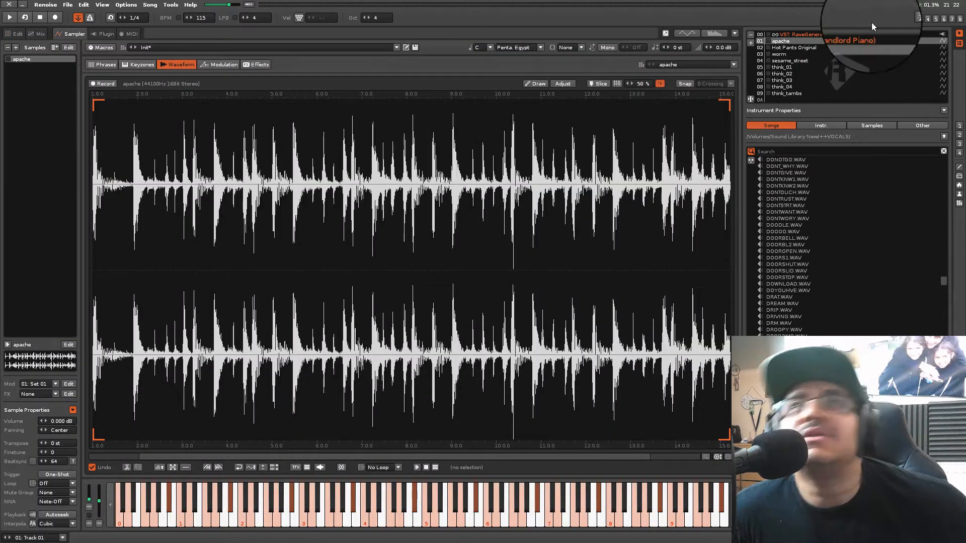
key(z)
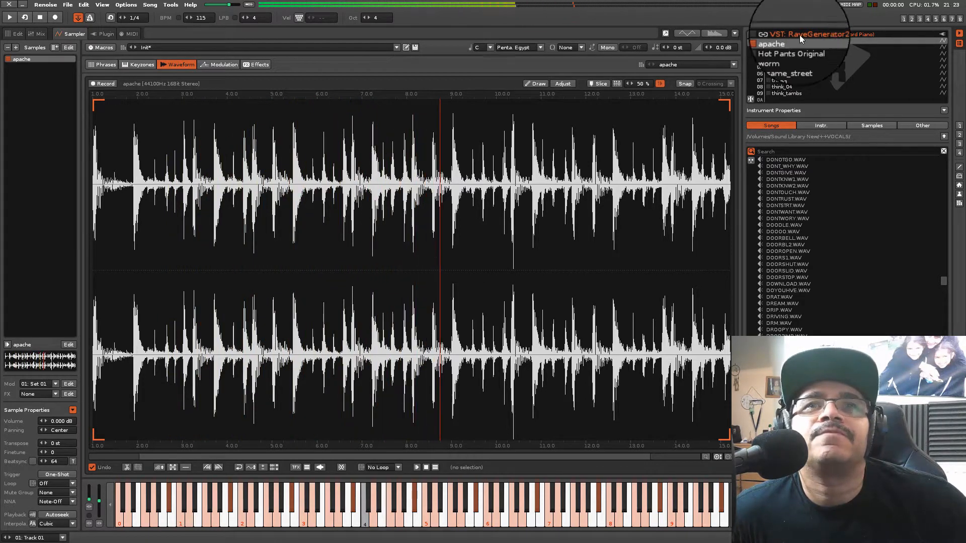
click(791, 47)
key(z)
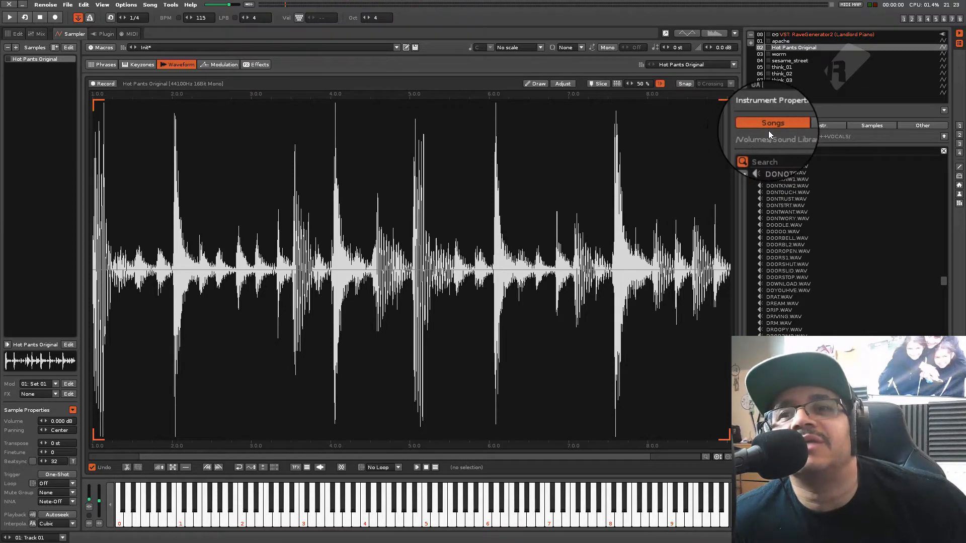
key(z)
click(780, 55)
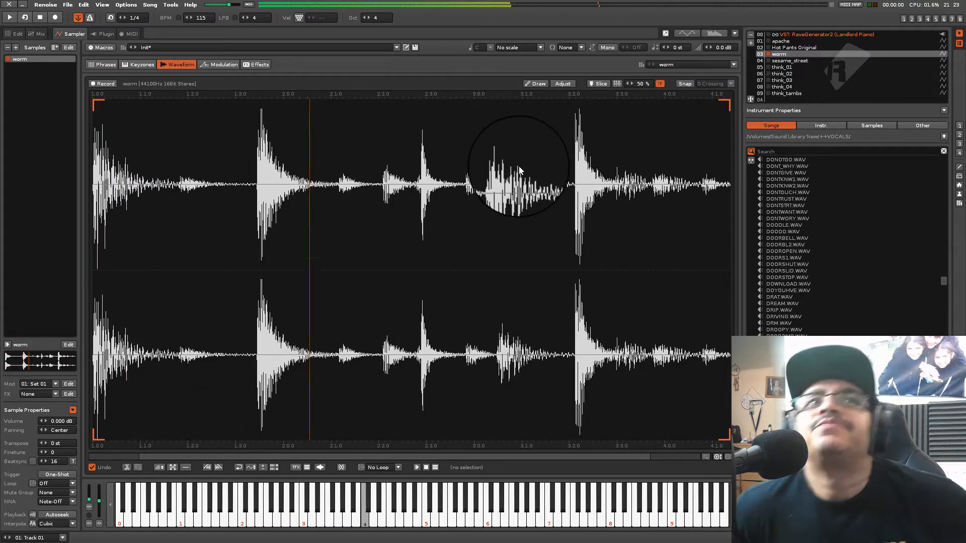
click(776, 62)
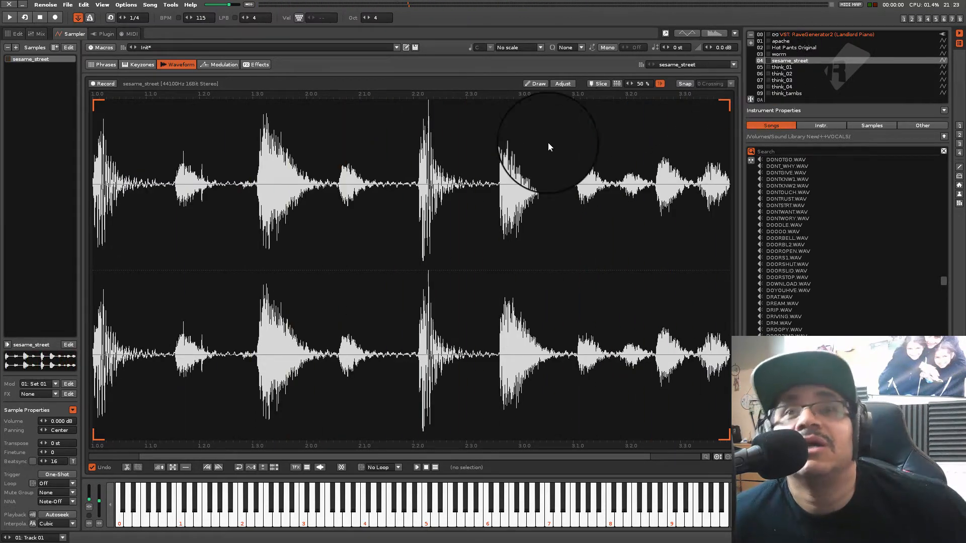
Audition the think_01, think_02, think_03, think_04 and think_tambs breaks, returning to think_03
click(779, 67)
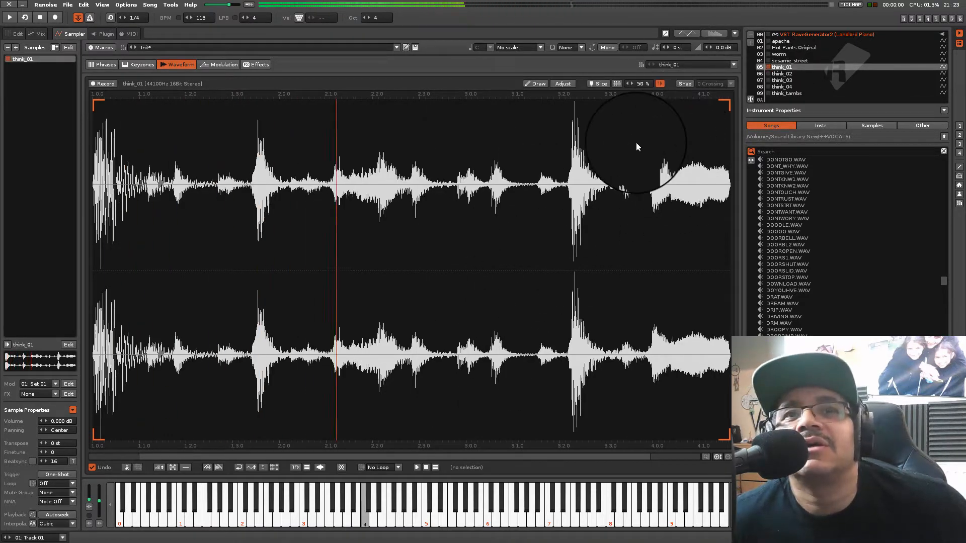
click(781, 73)
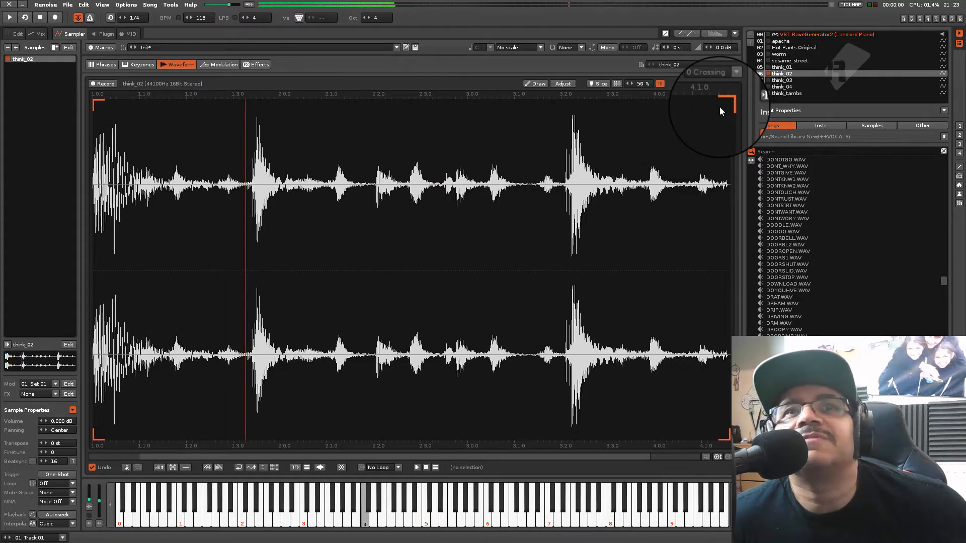
click(791, 81)
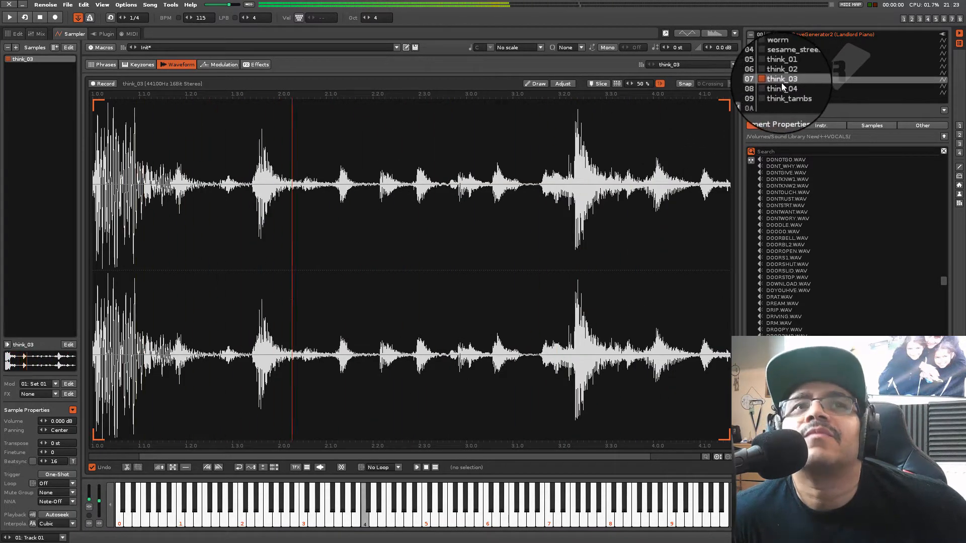
click(781, 87)
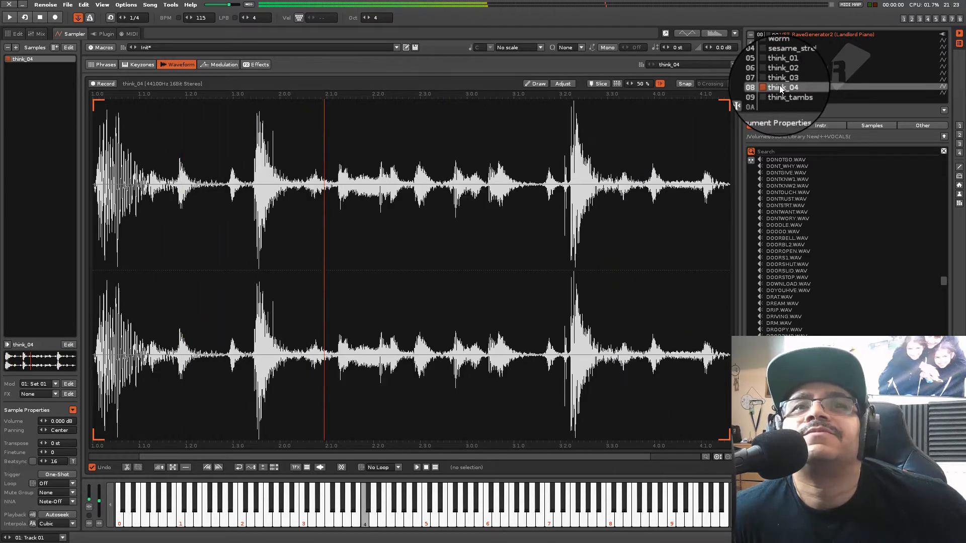
click(778, 96)
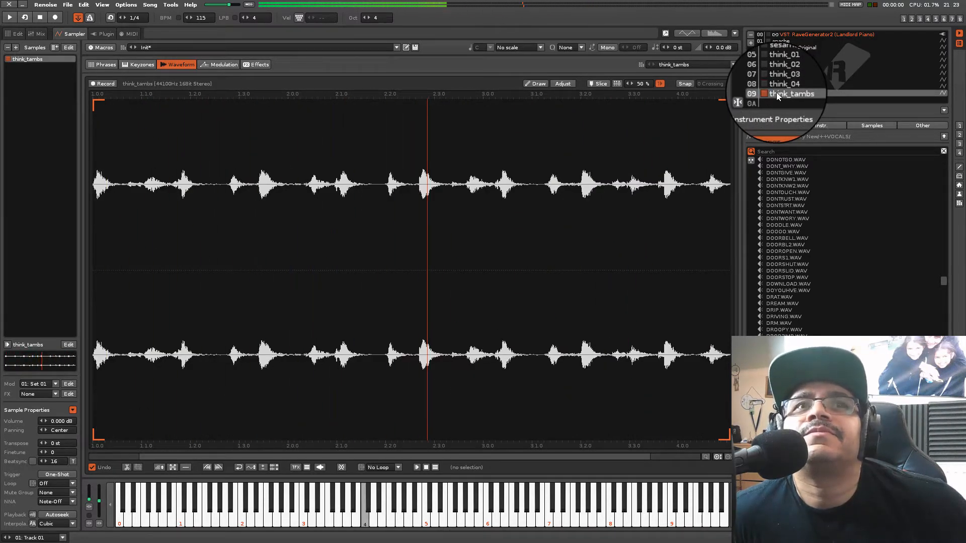
click(778, 87)
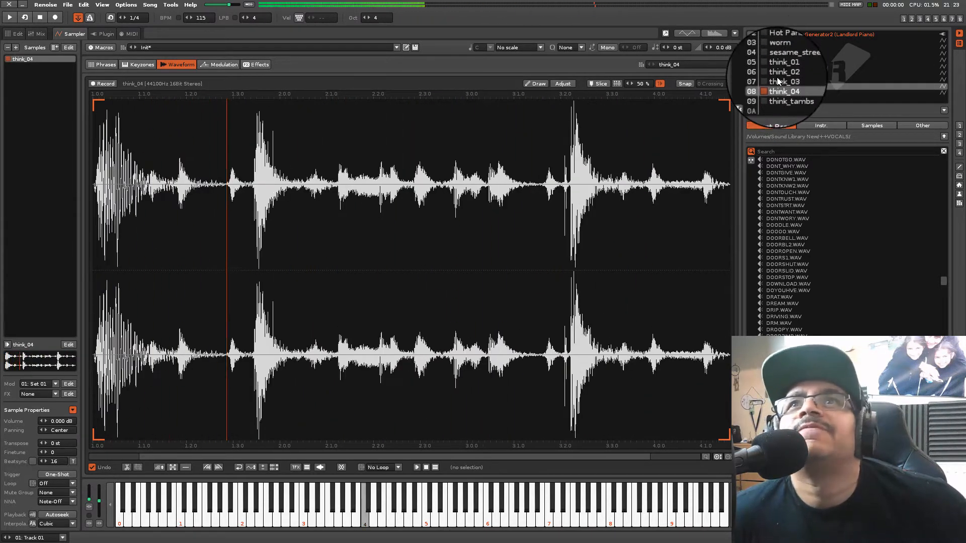
click(778, 82)
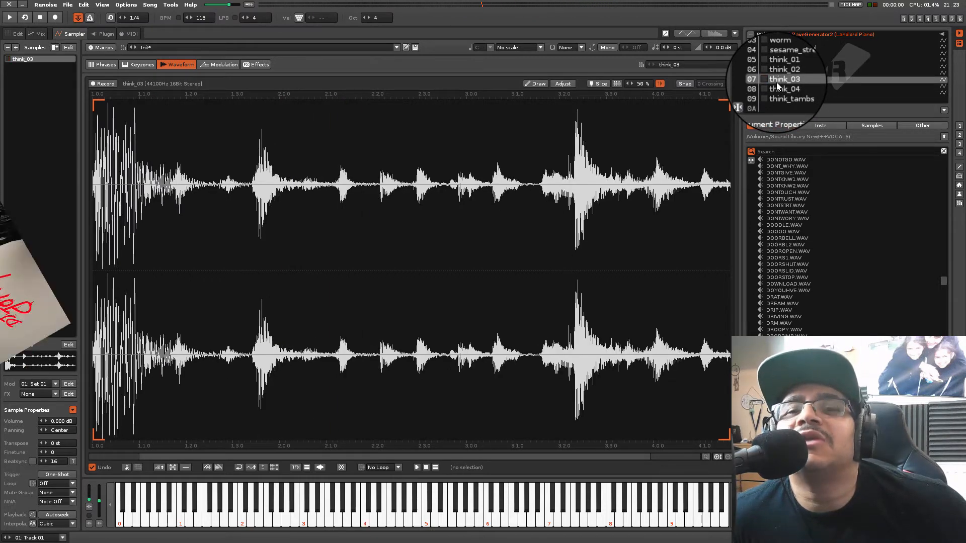
Go back up the instrument list, replay Hot Pants Original and select apache
key(z)
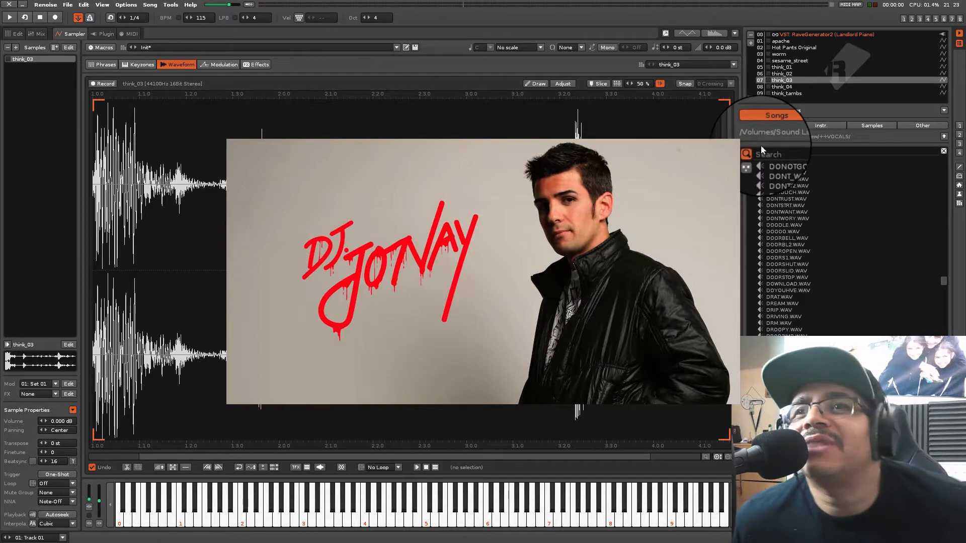
scroll(785, 83, up, 7)
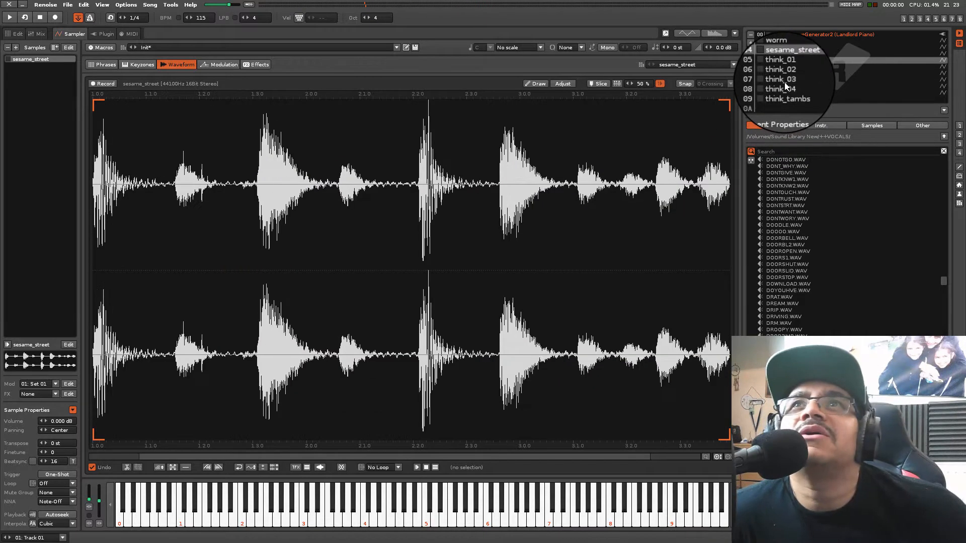
scroll(786, 81, down, 3)
scroll(786, 81, up, 1)
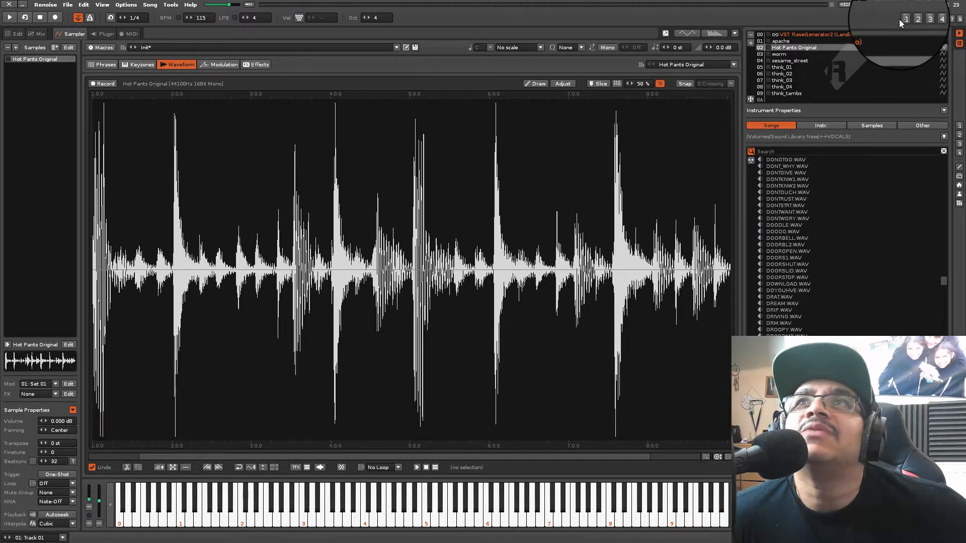
key(z)
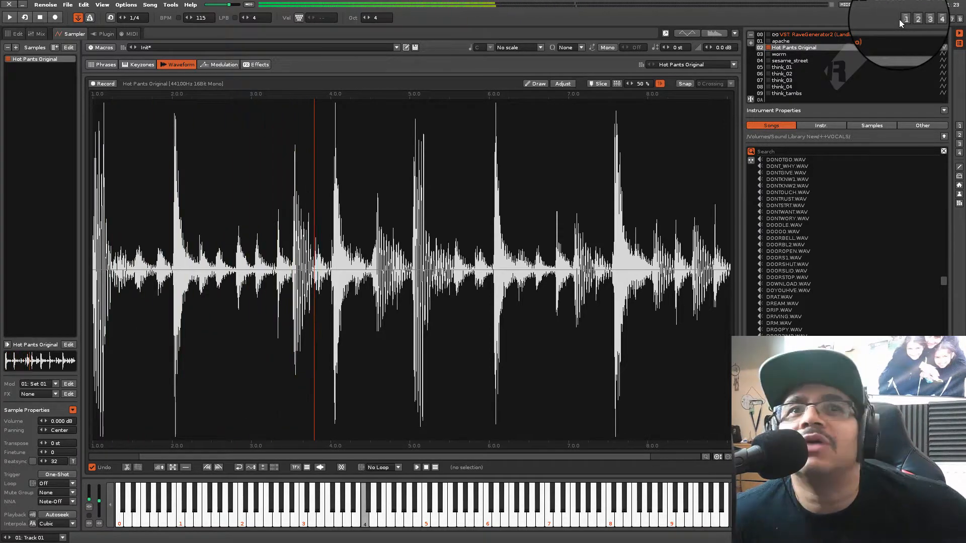
click(785, 40)
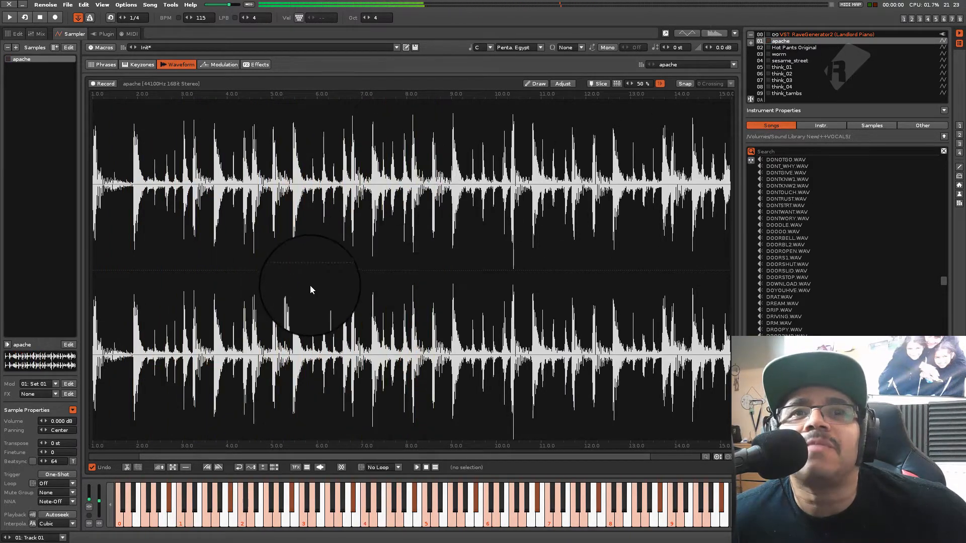
Slice the apache sample automatically at its transients with 50 % sensitivity and audition the result
scroll(312, 290, up, 3)
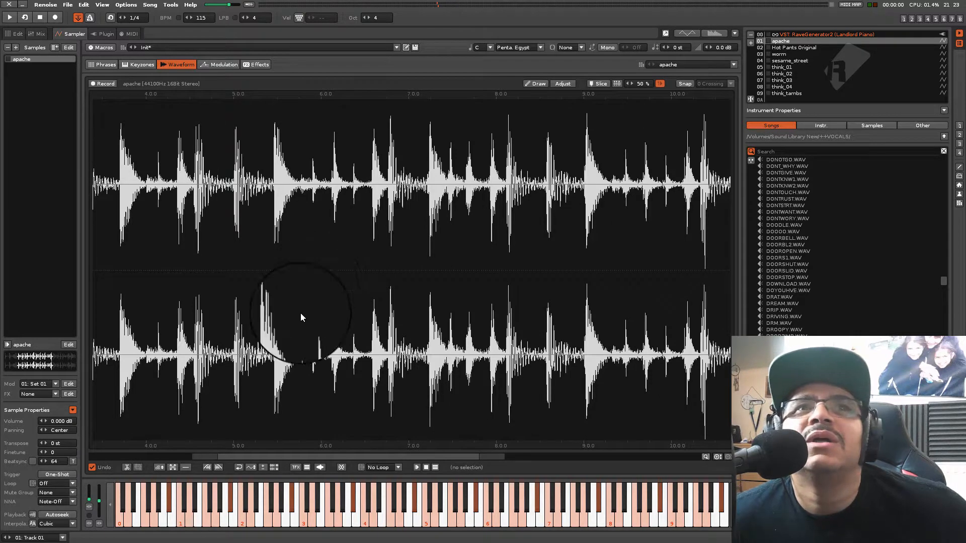
drag(300, 457, 107, 439)
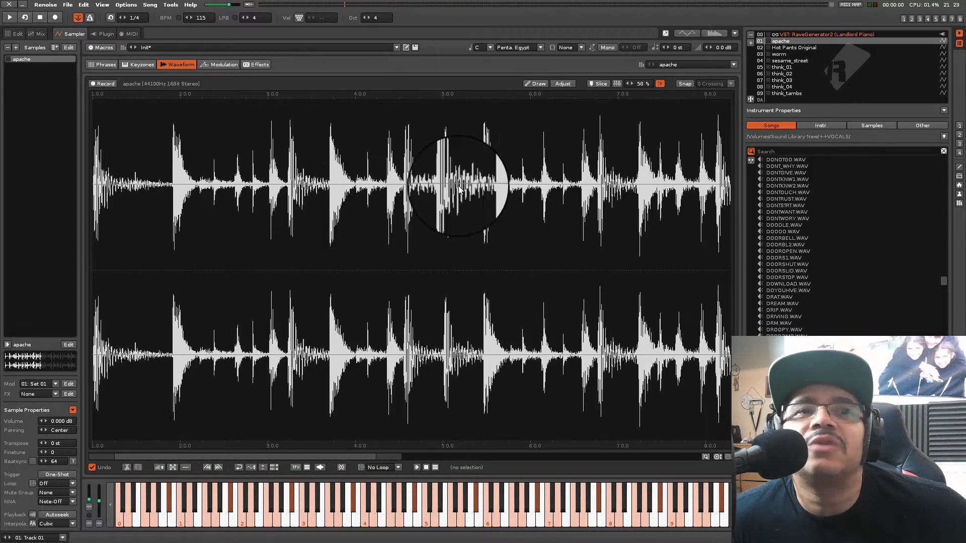
click(617, 83)
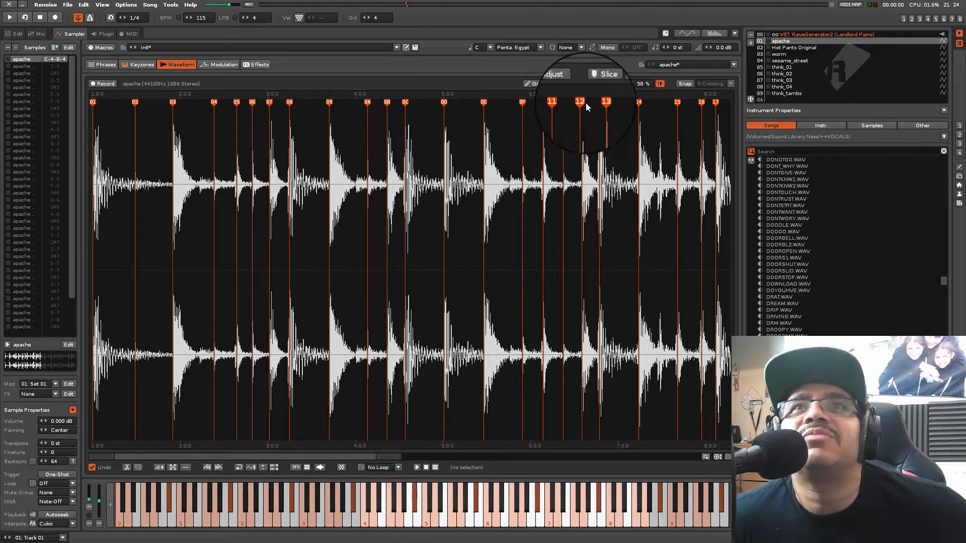
key(q)
key(q)
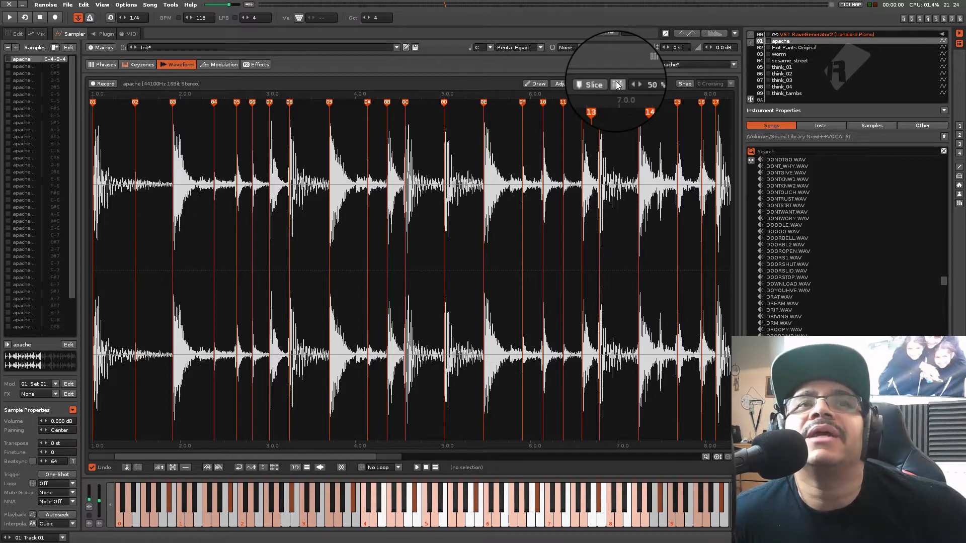
Delete all slice markers from the apache sample
click(161, 134)
key(ctrl+a)
right_click(160, 134)
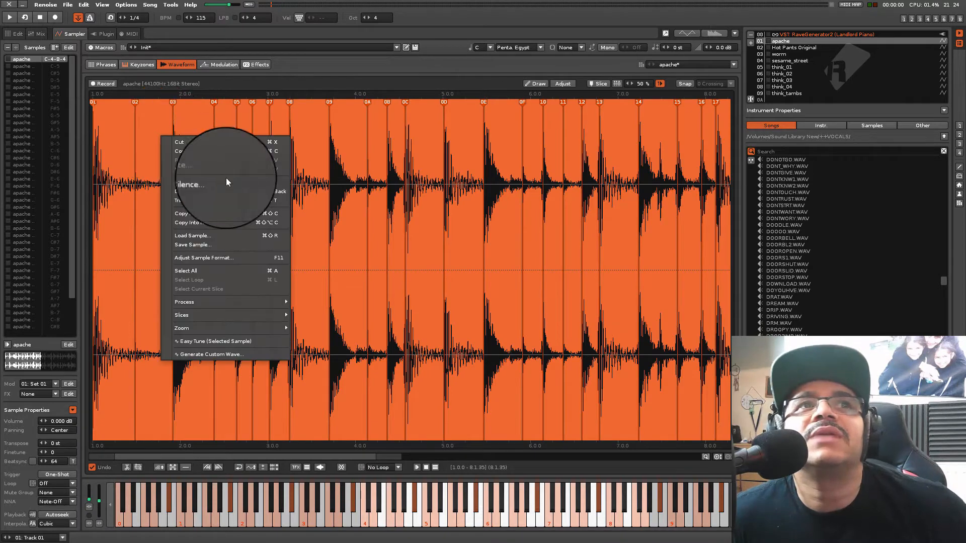
key(Escape)
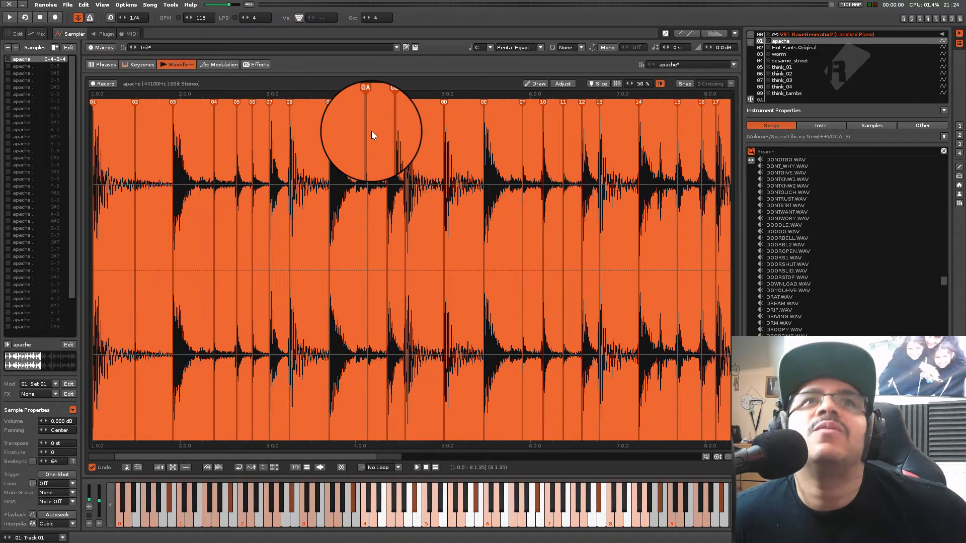
right_click(521, 103)
click(544, 129)
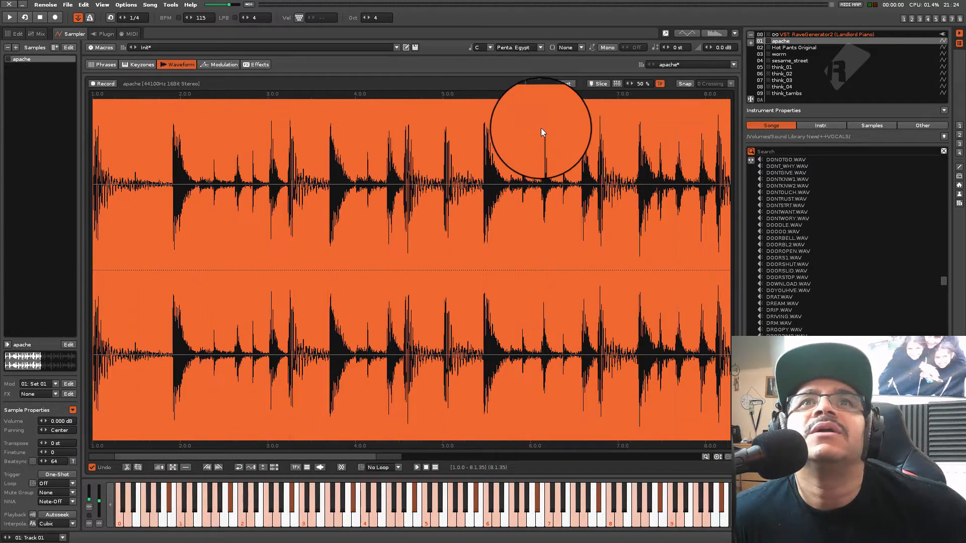
Audition the unsliced apache break and enable Beatsync for it
click(330, 224)
key(q)
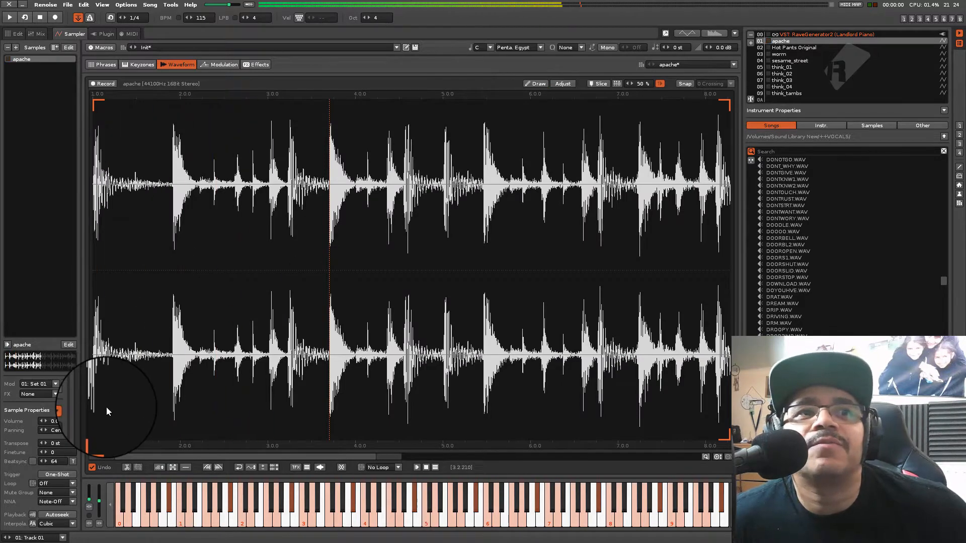
key(z)
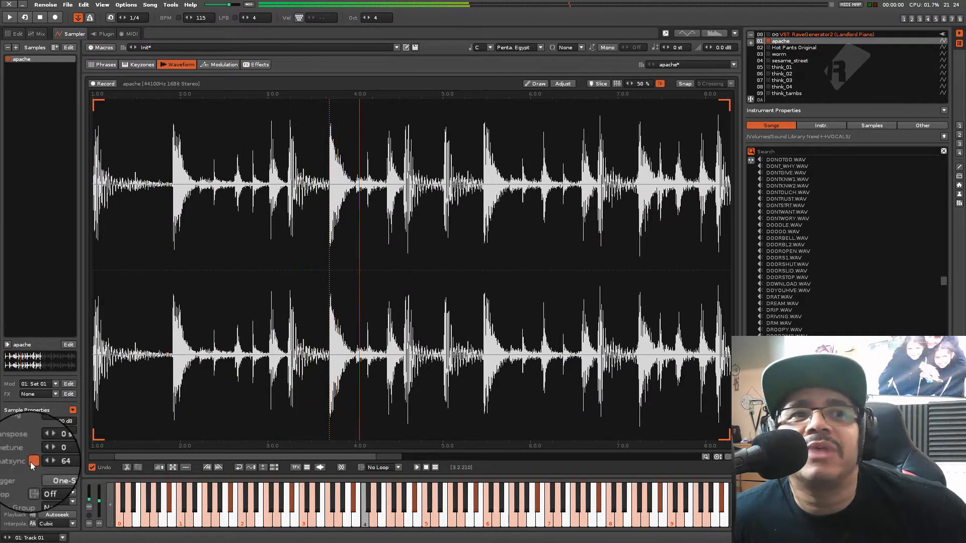
click(33, 461)
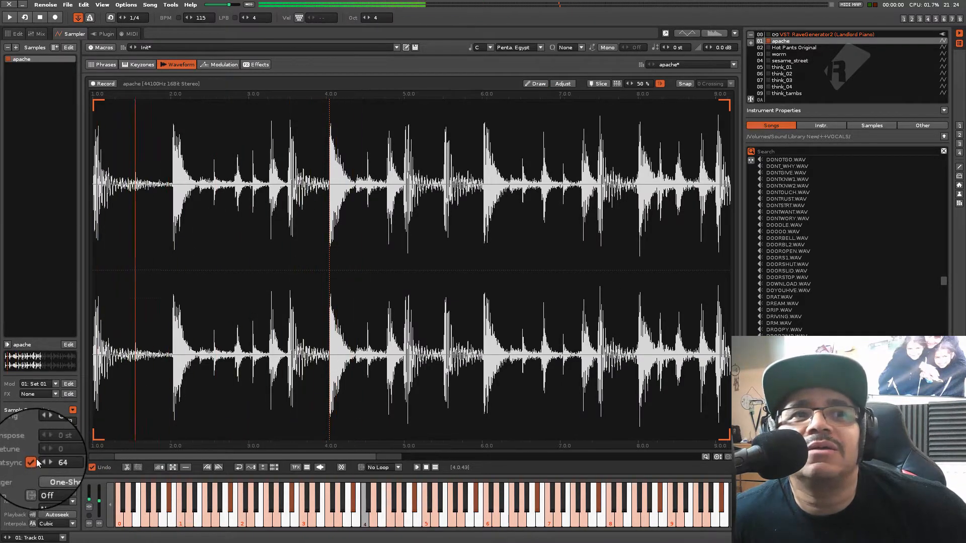
Set the song tempo to 175 BPM and audition the beat-synced apache break
double_click(198, 21)
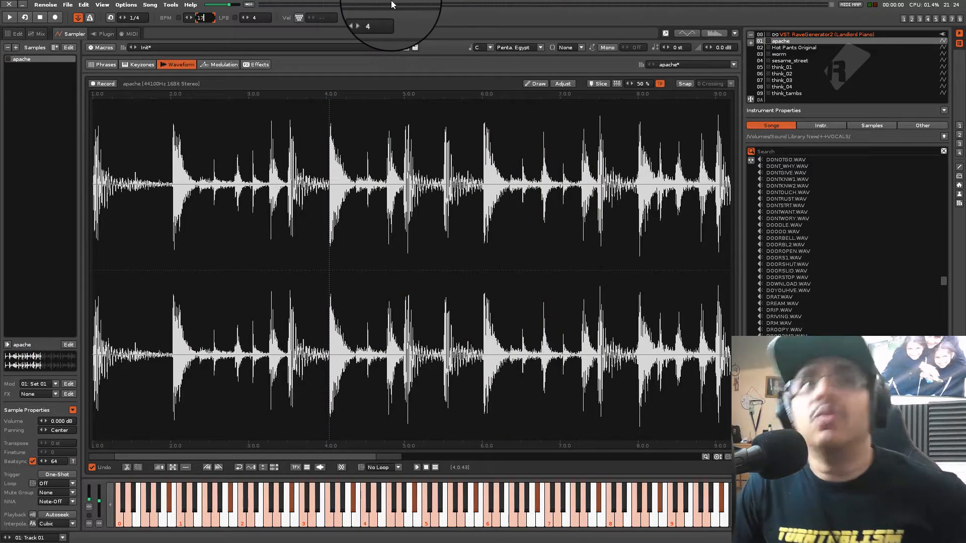
key(z)
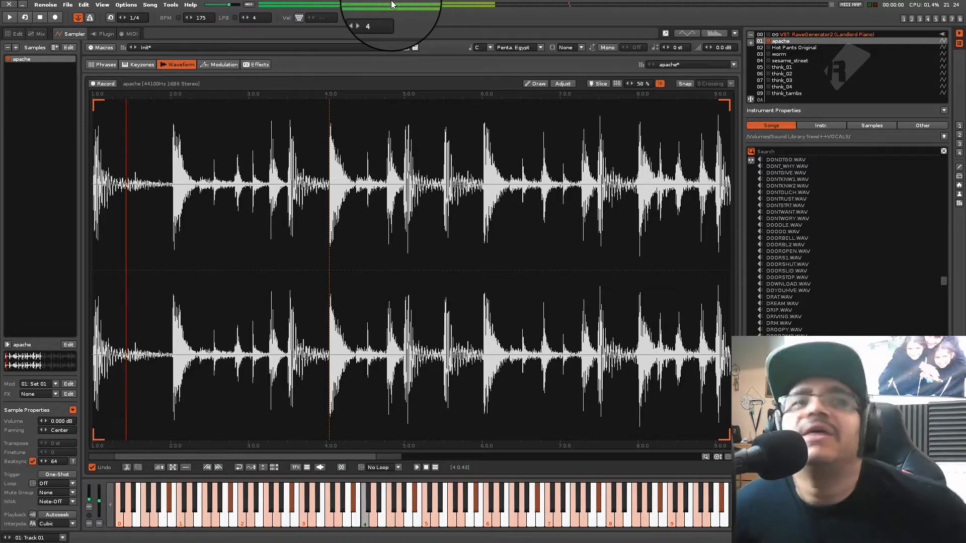
key(q)
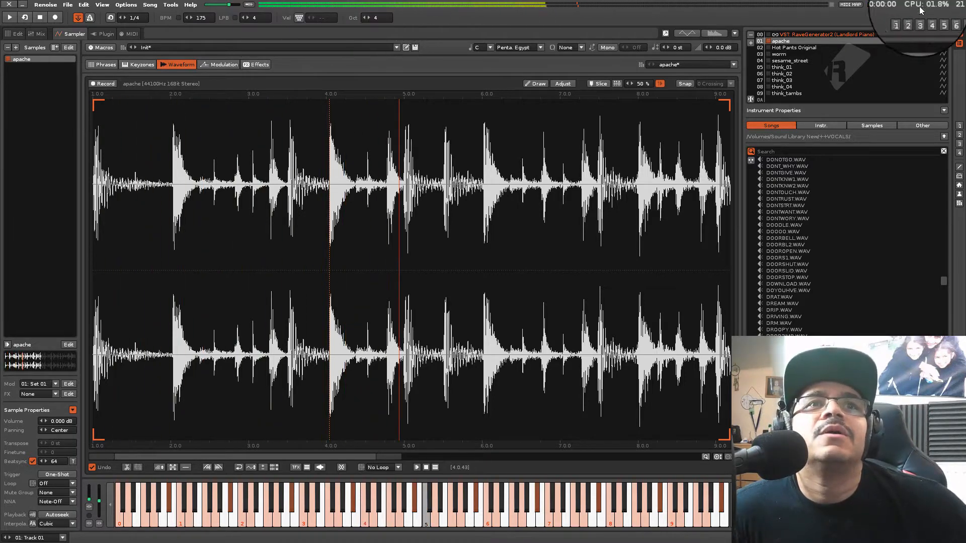
Return to the pattern editor and move the cursor to line 00 of Track 01
click(903, 18)
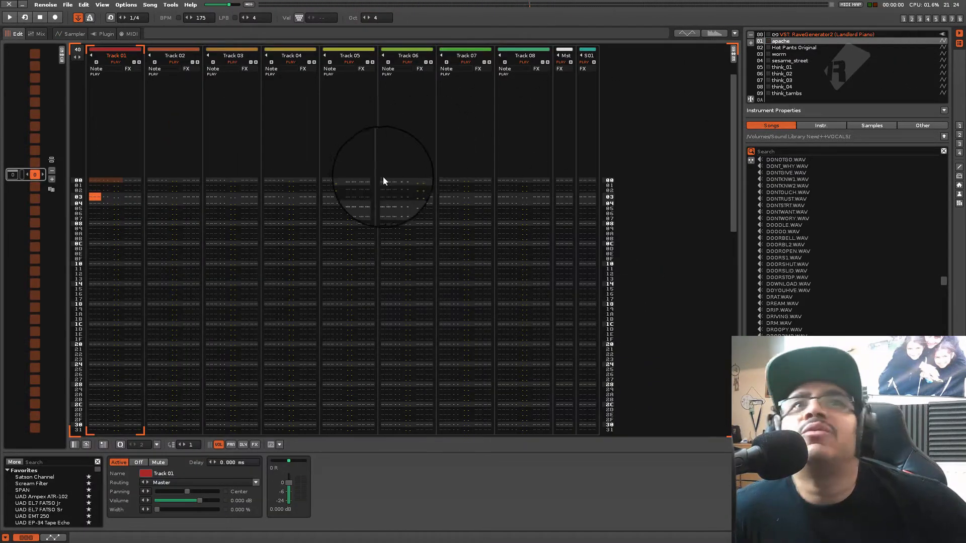
key(Up)
key(Up)
key(Up)
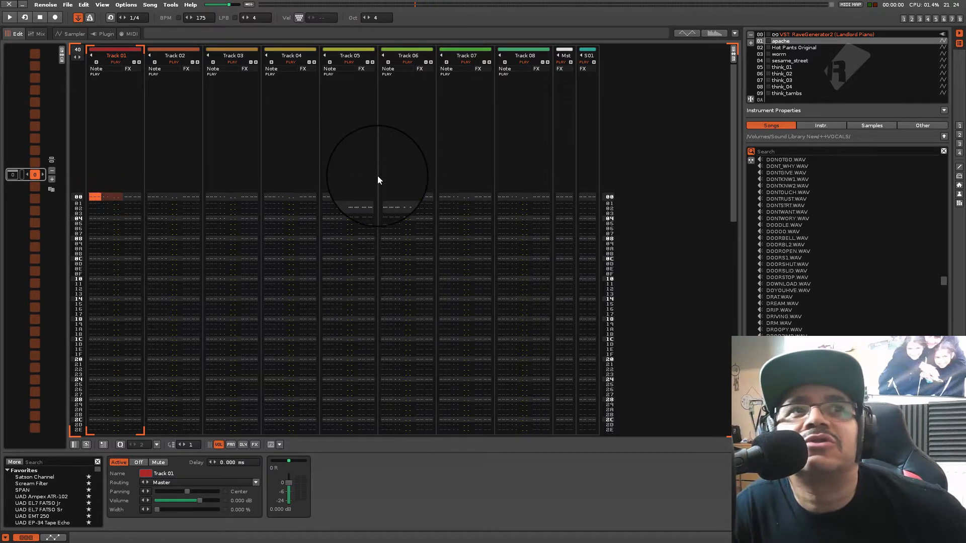
Record C-5 notes of the apache break (instrument 01) into Track 01 at lines 00, 06 and 10
key(Escape)
key(q)
key(space)
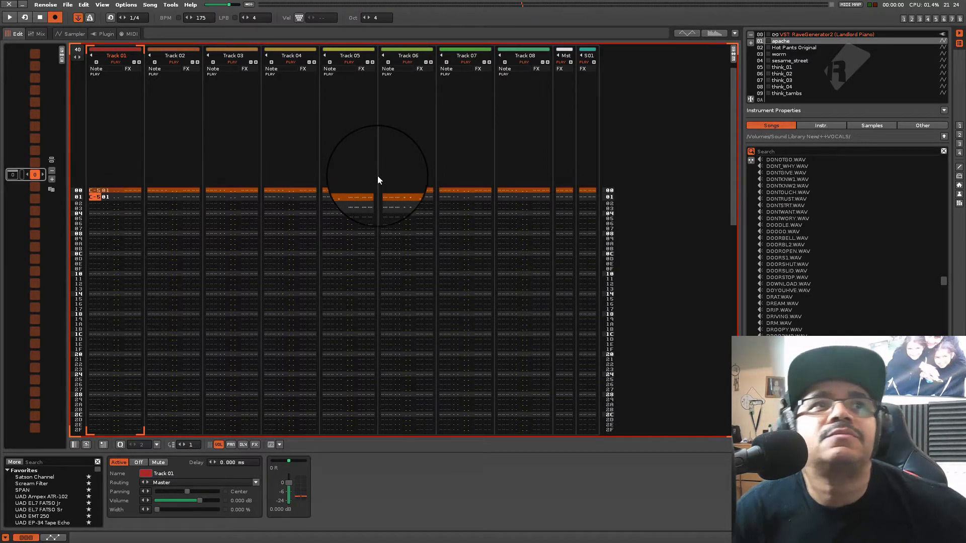
key(Return)
key(q)
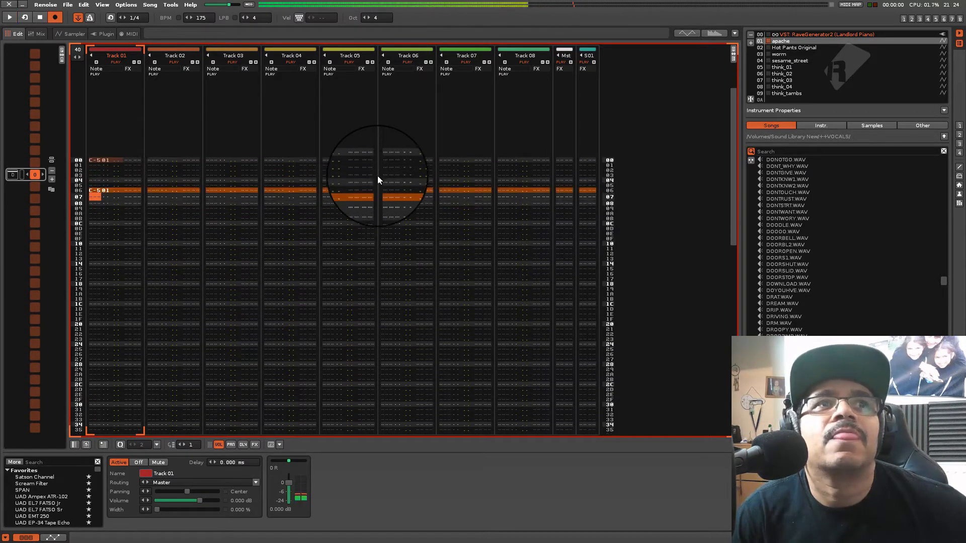
key(space)
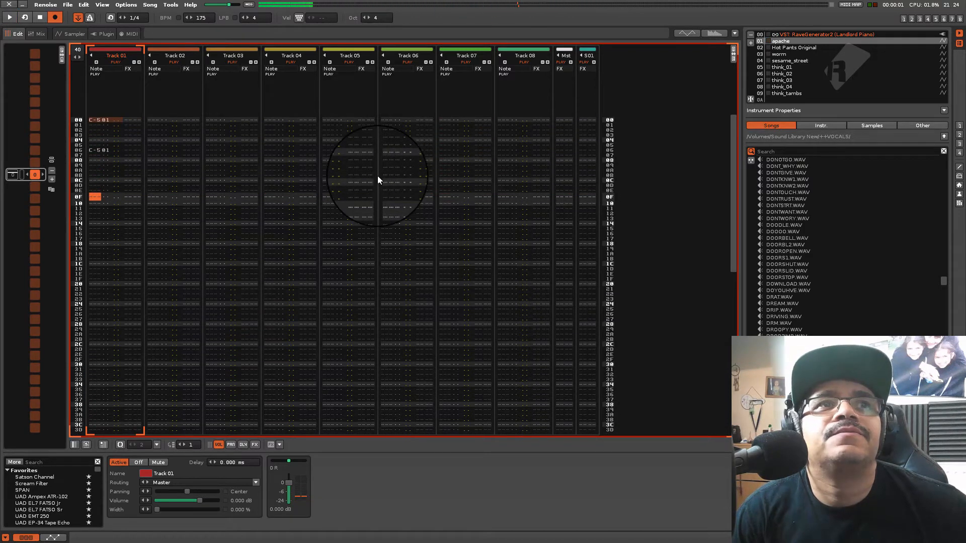
key(q)
key(space)
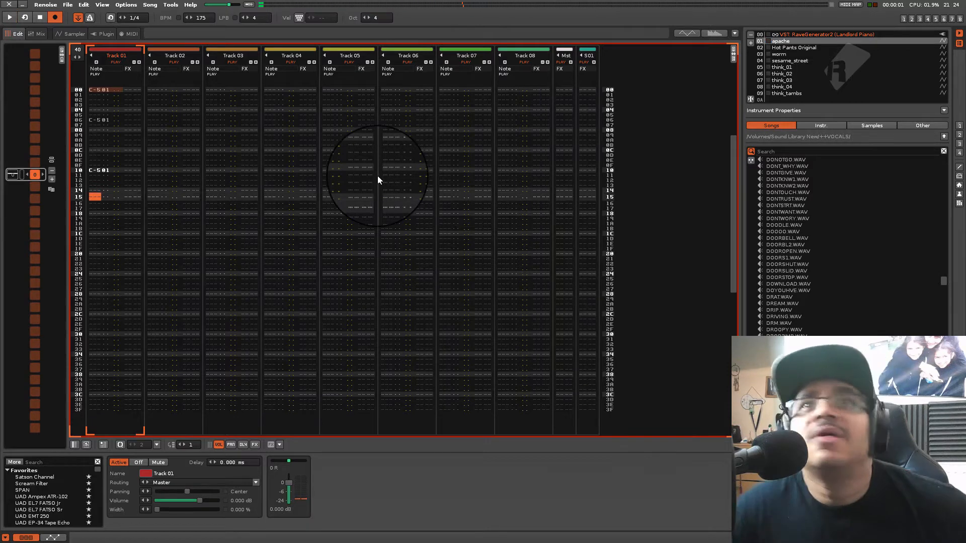
key(Escape)
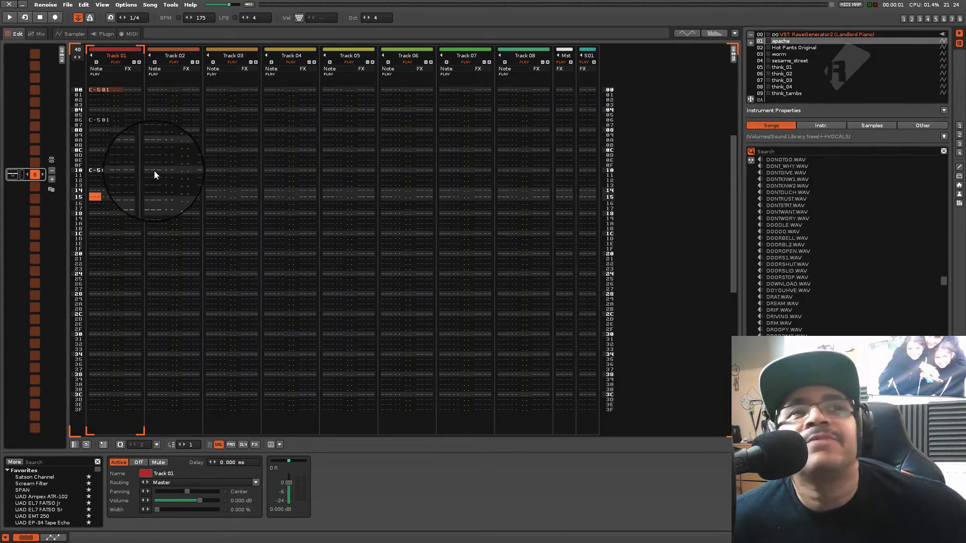
Play the pattern with the three apache notes, toggling the metronome during playback
key(space)
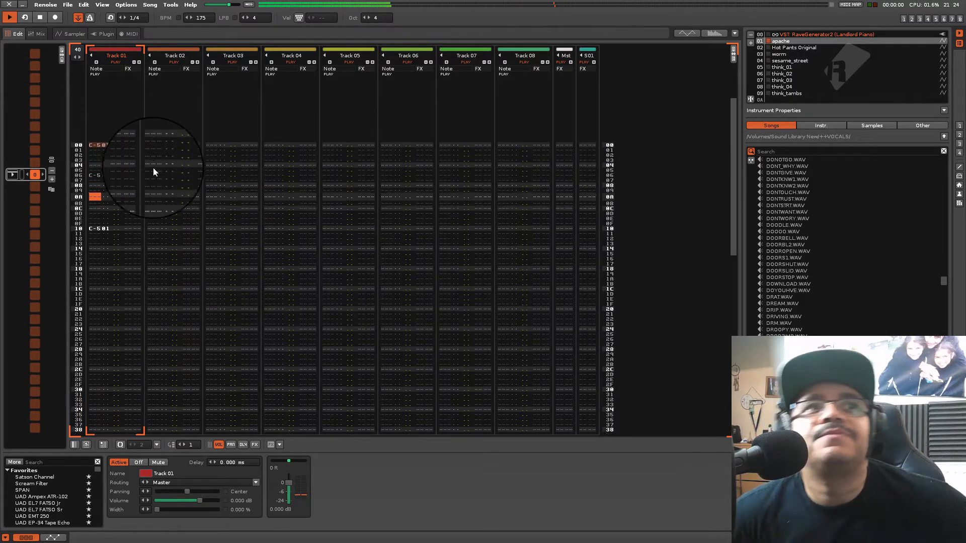
click(93, 19)
key(space)
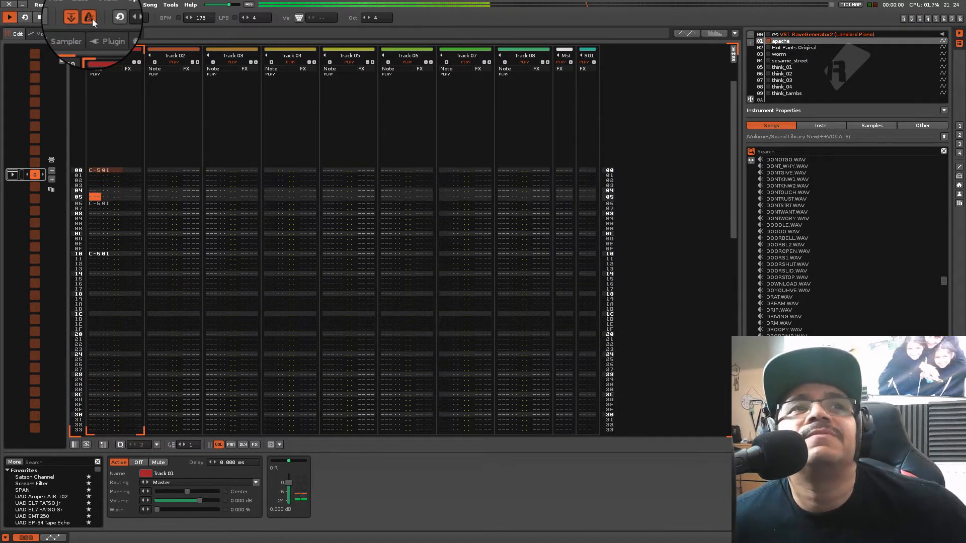
click(92, 19)
key(space)
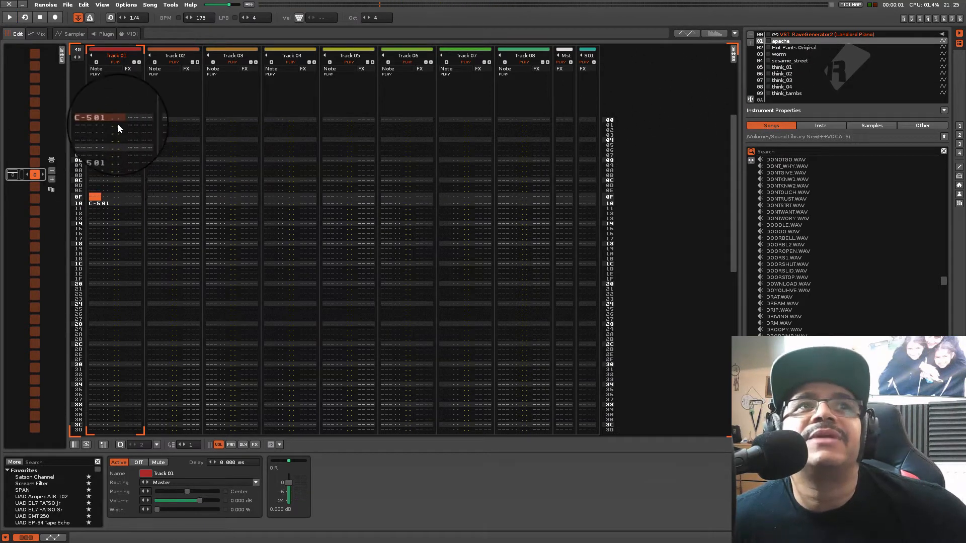
Open the apache waveform, turn off its Beatsync and audition the sample at C-5 and C-4
double_click(778, 40)
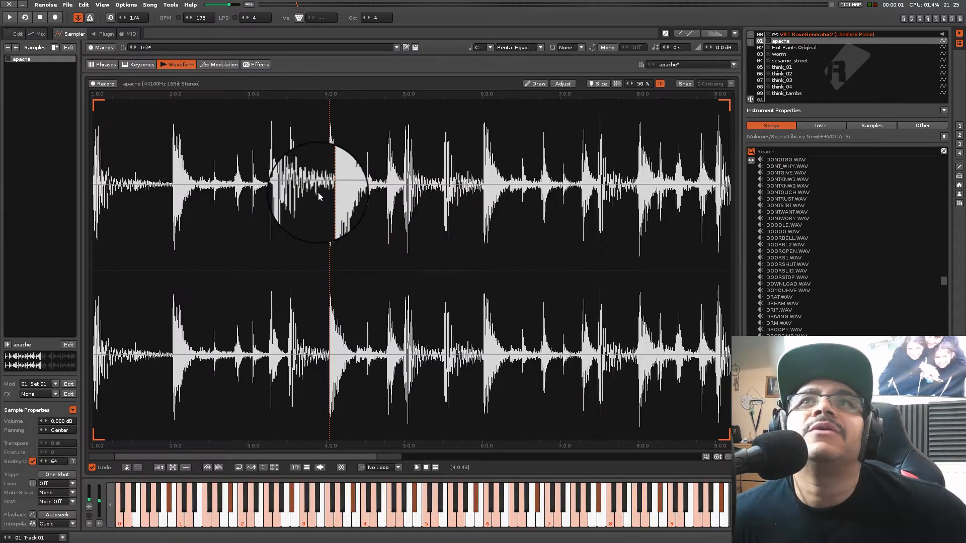
click(91, 467)
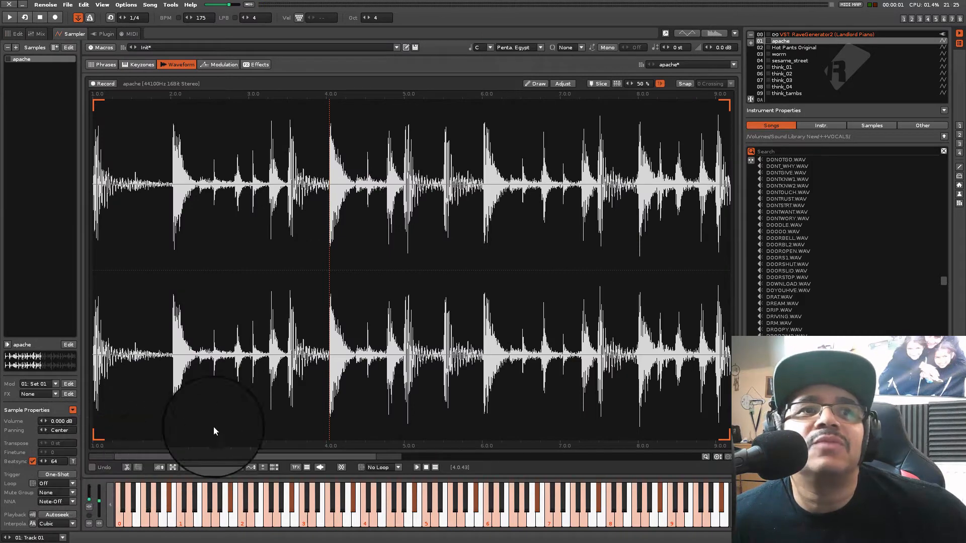
click(91, 467)
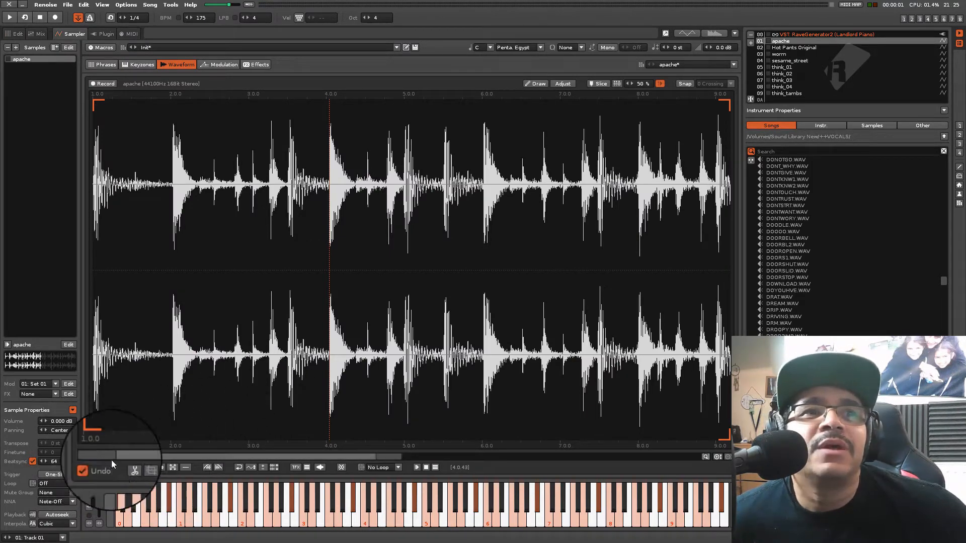
click(33, 461)
key(q)
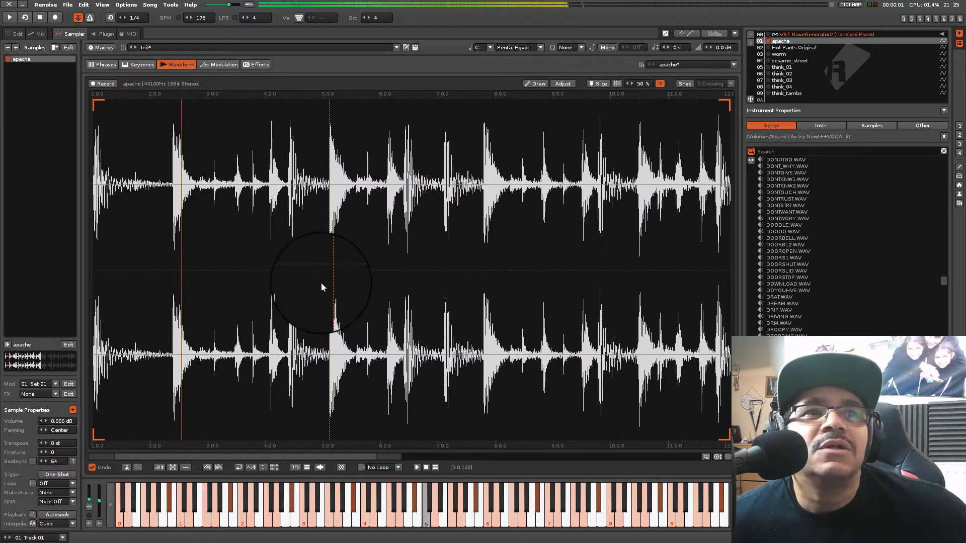
key(z)
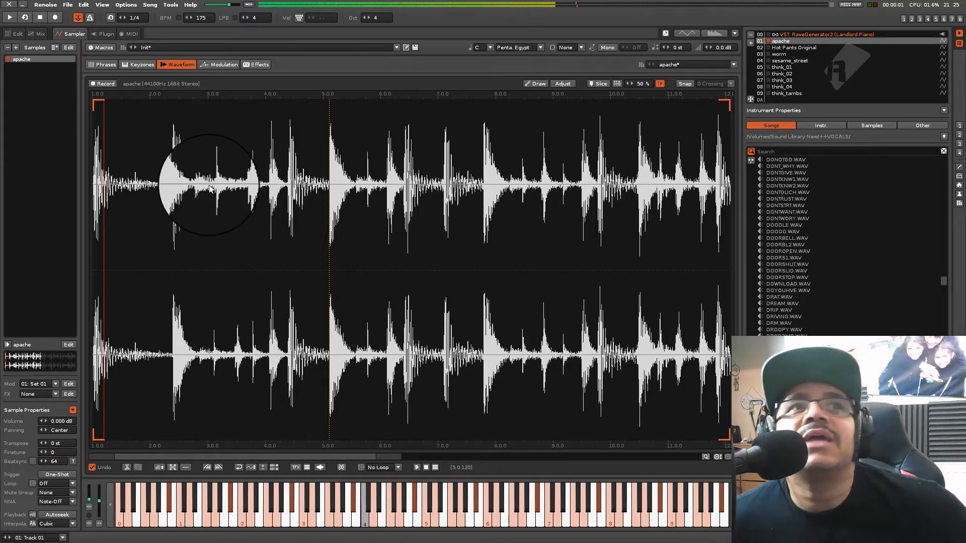
Auto-slice the apache sample at 50 % sensitivity, delete the stray slice marker 02 and audition the first slice
click(616, 84)
key(q)
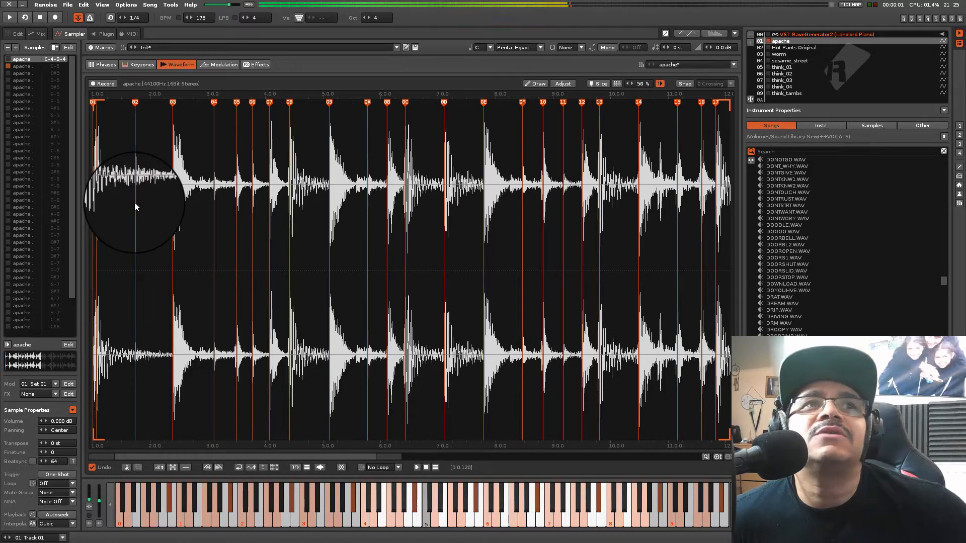
right_click(134, 104)
click(147, 118)
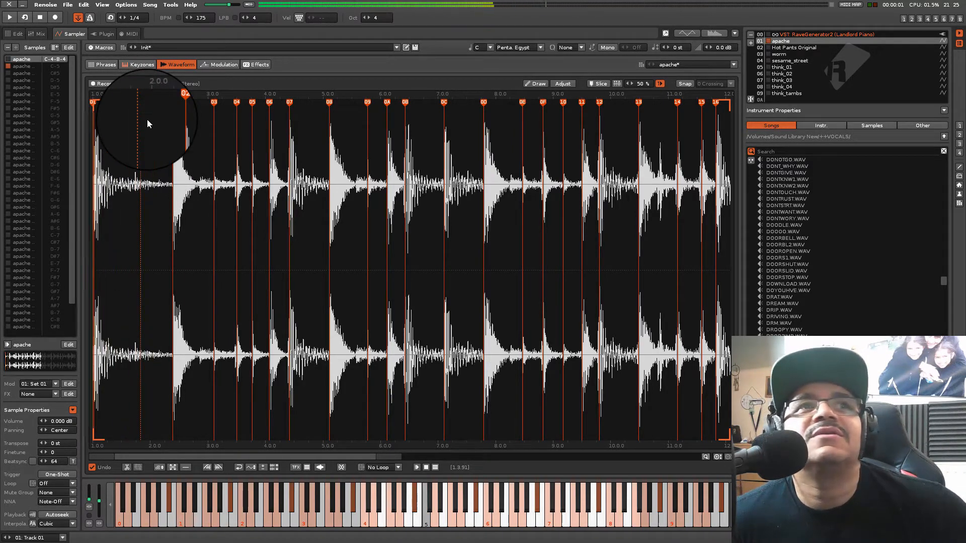
key(q)
key(q)
key(q)
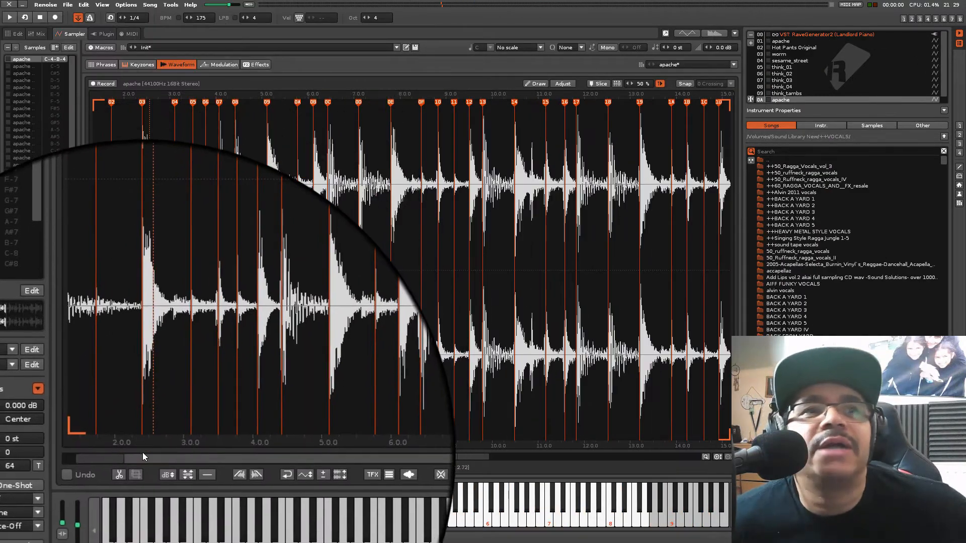
Examine slice marker 03 on the sliced apache copy up close against the start of the hit
drag(143, 455, 62, 445)
key(q)
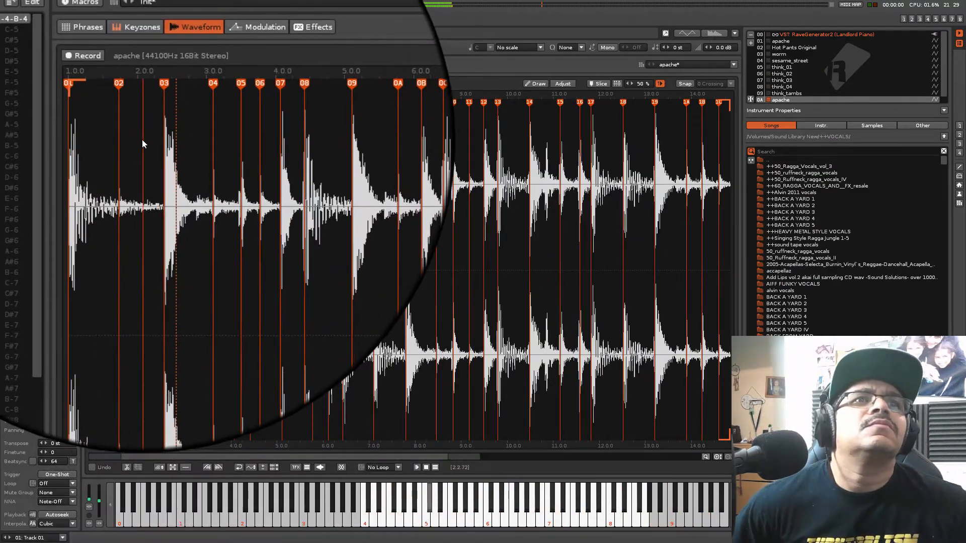
scroll(148, 189, up, 10)
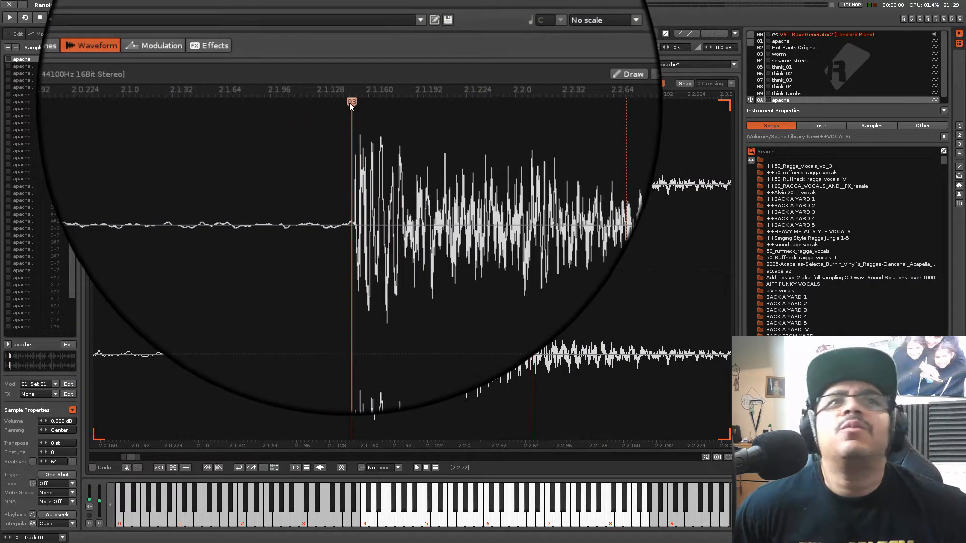
scroll(327, 239, down, 10)
scroll(298, 215, down, 5)
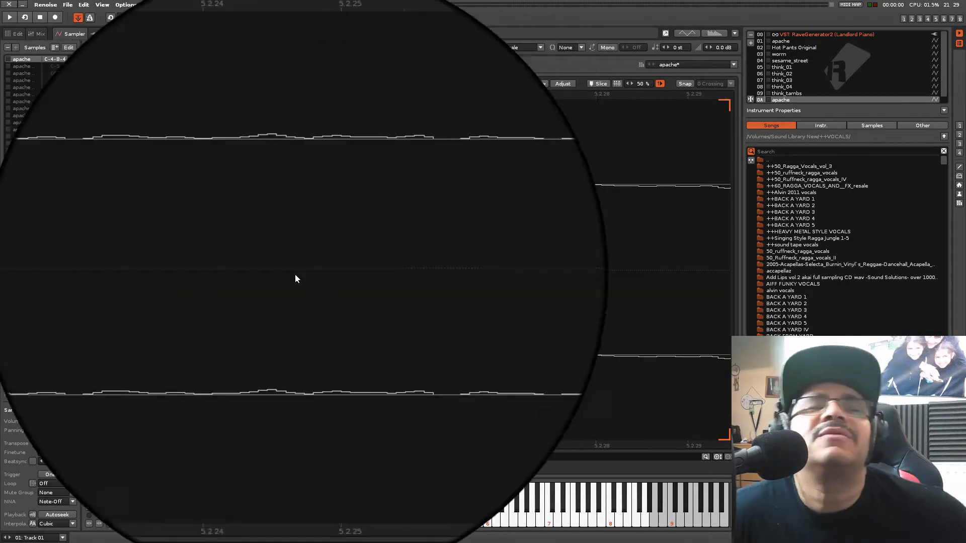
scroll(293, 308, up, 3)
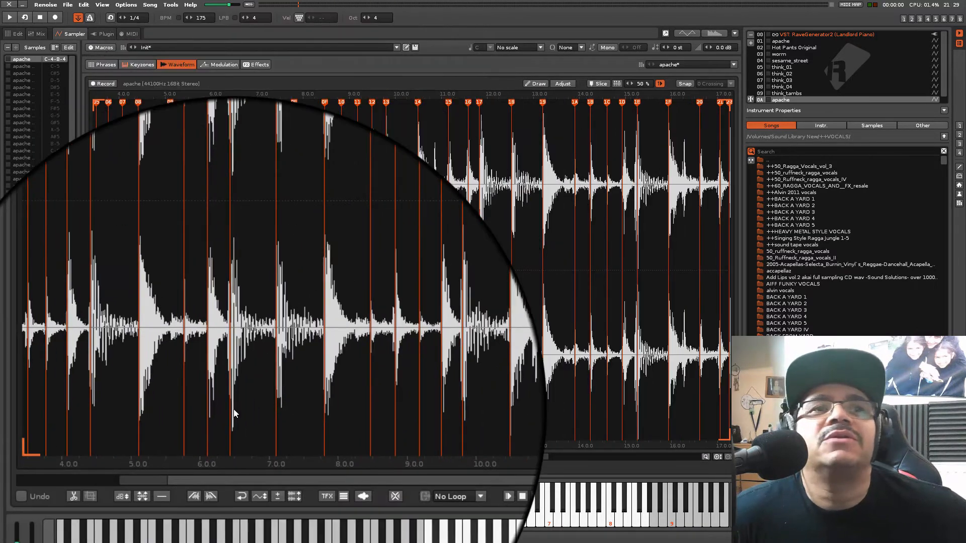
drag(213, 455, 141, 455)
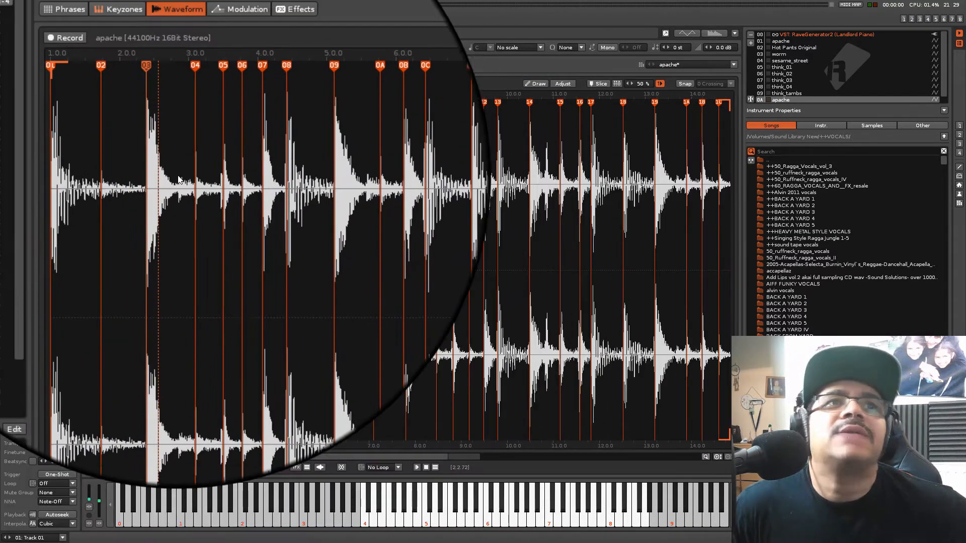
Audition slices 02 through 05 of the apache copy
key(2)
key(2)
key(w)
key(3)
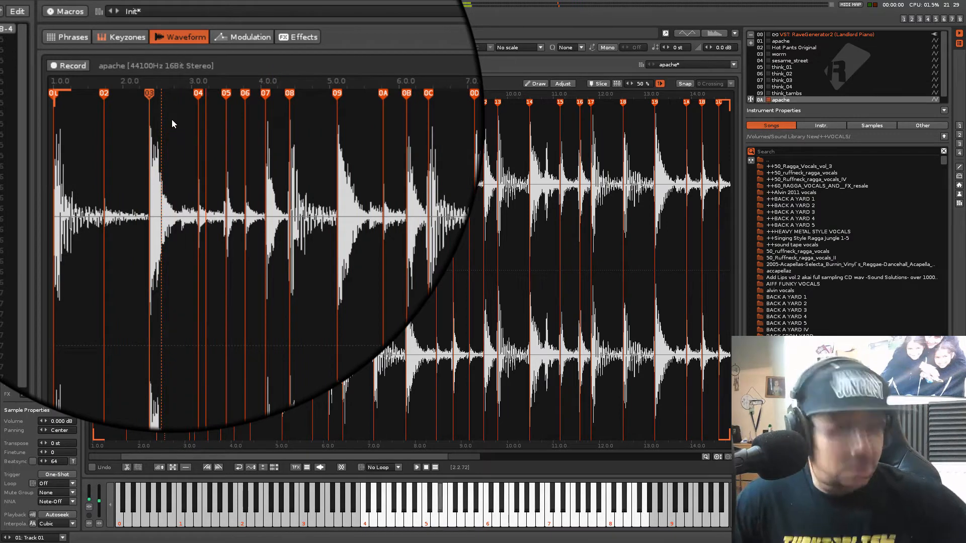
key(3)
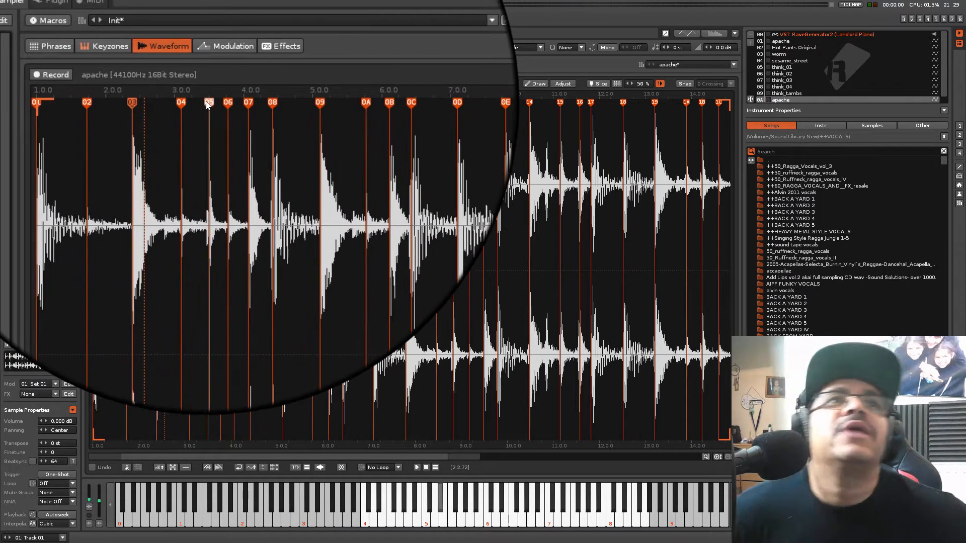
drag(208, 104, 207, 104)
key(e)
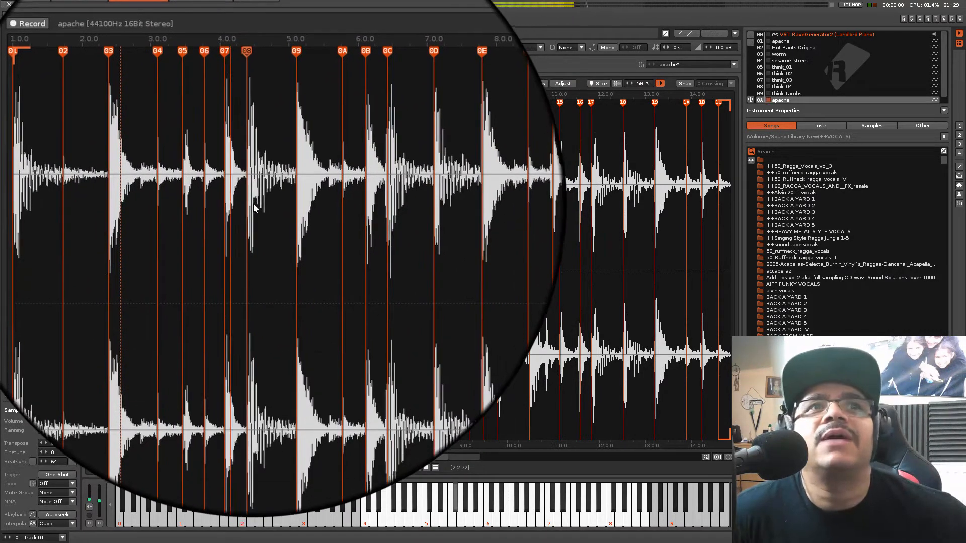
Insert a slice marker just after 5.2.0 in the apache waveform, between markers 09 and 0A
scroll(253, 205, down, 5)
scroll(235, 198, up, 15)
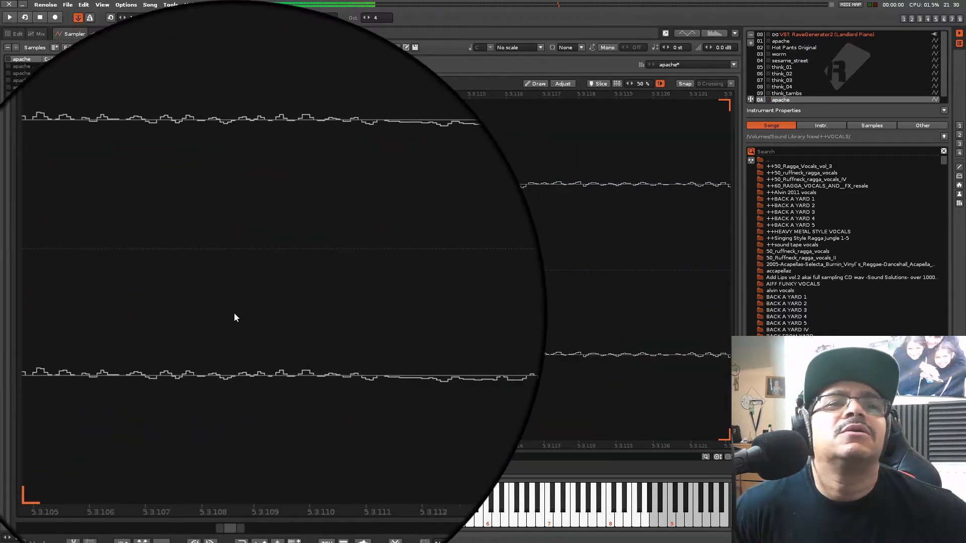
scroll(235, 318, down, 12)
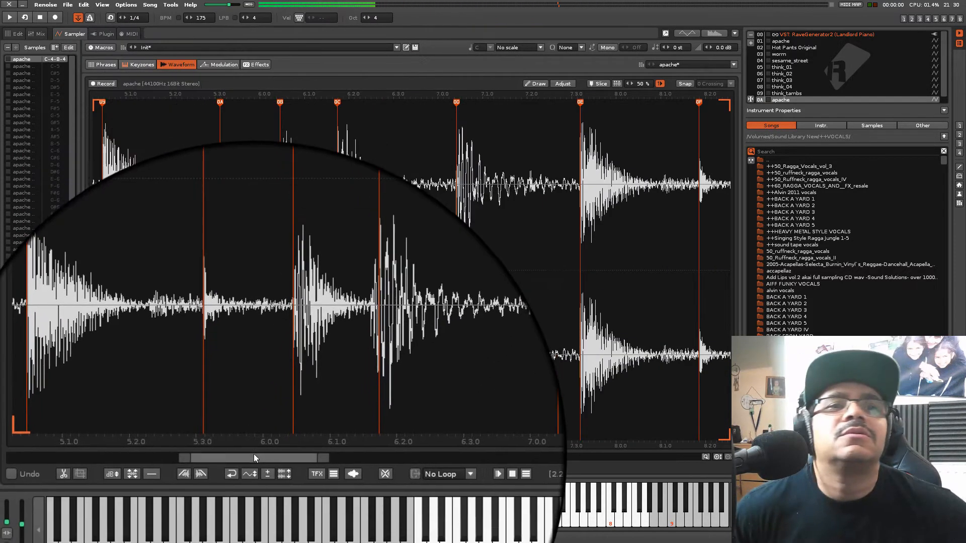
drag(254, 458, 108, 441)
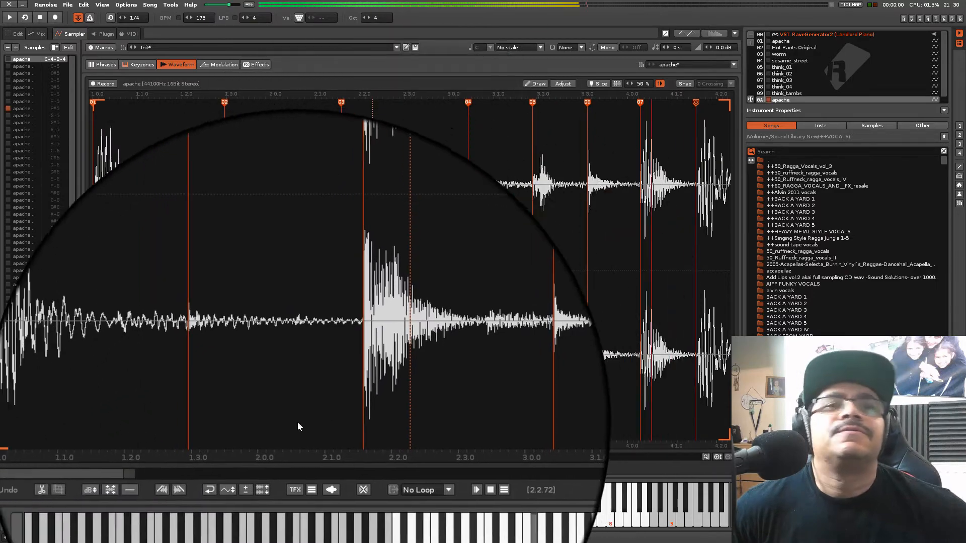
drag(162, 455, 240, 460)
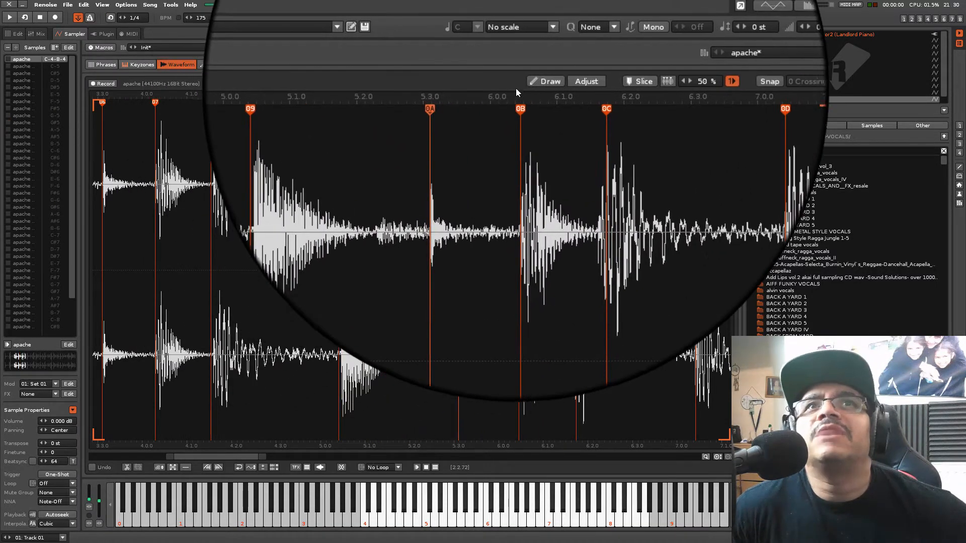
click(422, 190)
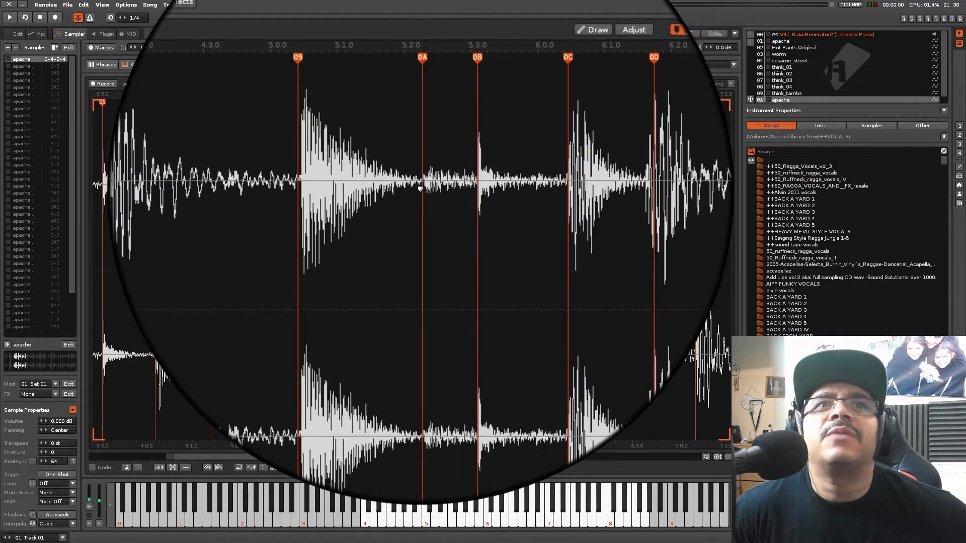
right_click(420, 189)
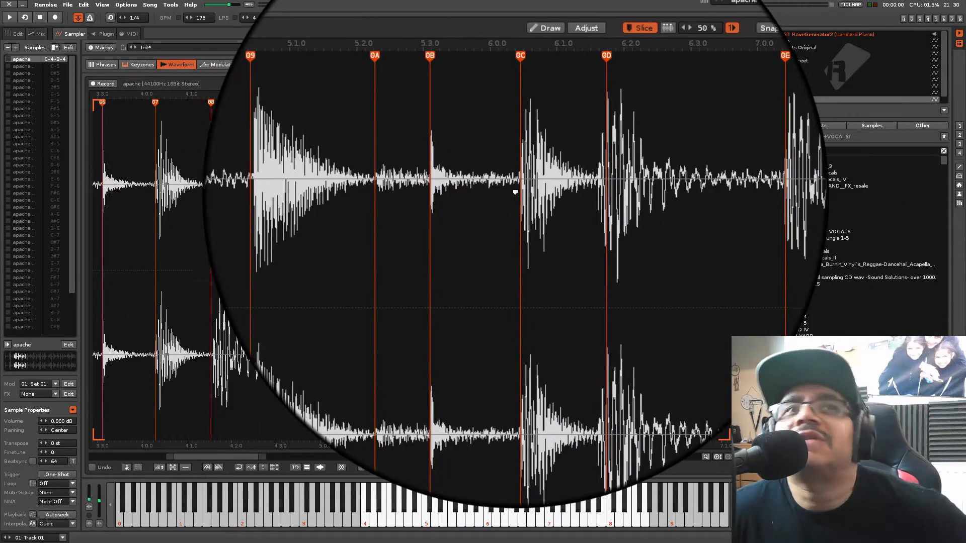
scroll(509, 191, down, 8)
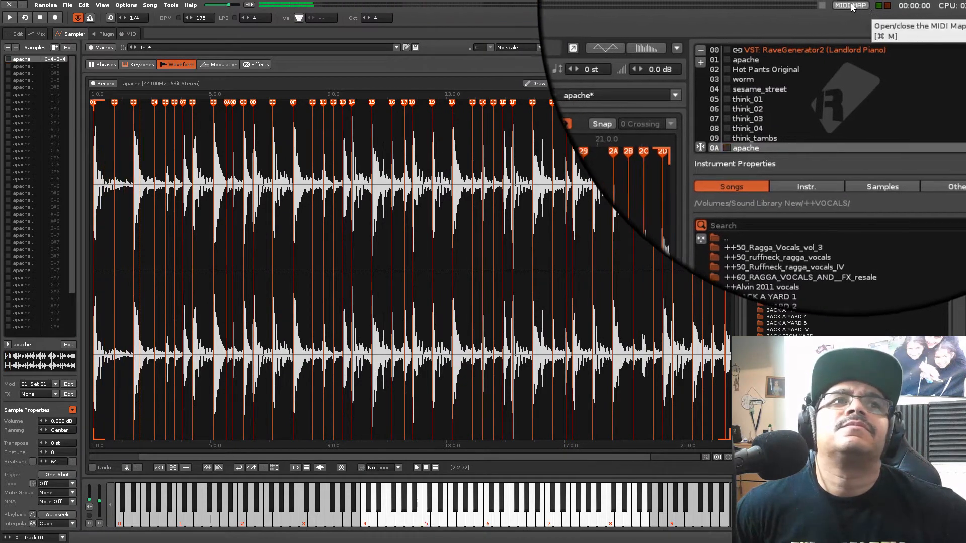
In Track 01 of the pattern, enter instrument 0A slices as C-5 at line 00 and D-5 at line 03
click(903, 20)
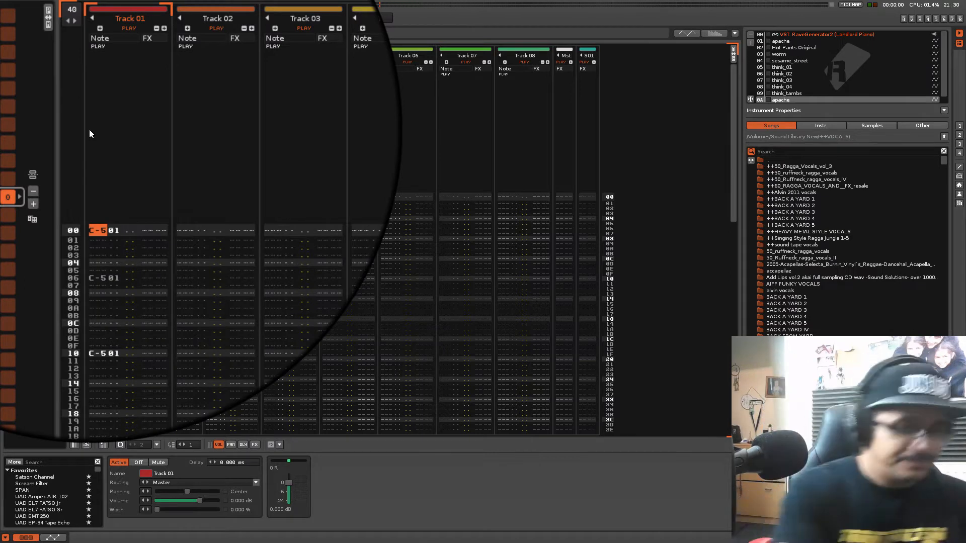
key(Escape)
key(q)
key(Down)
key(Down)
key(w)
key(Up)
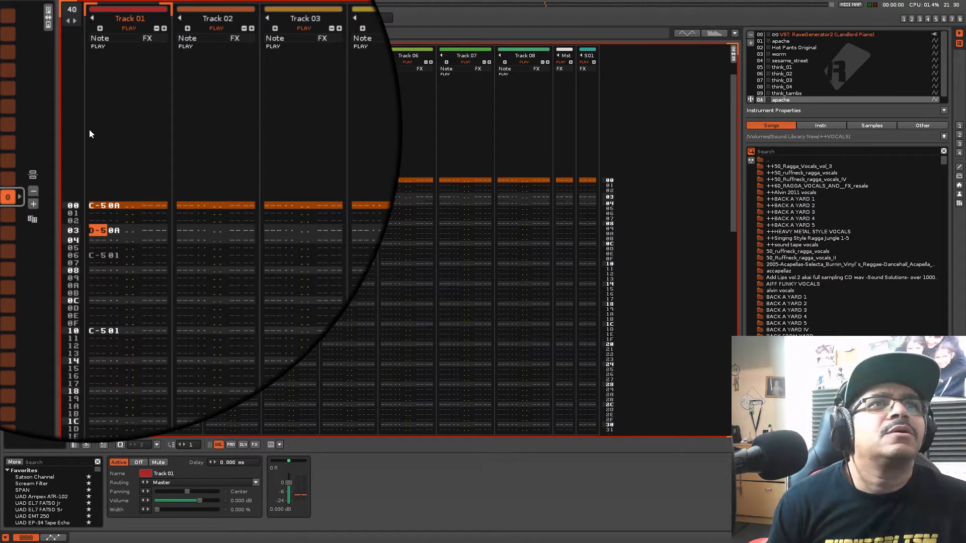
Enter another D-5 slice of instrument 0A at line 05 of Track 01
key(Down)
key(Down)
key(Up)
key(Up)
key(Down)
key(Down)
key(w)
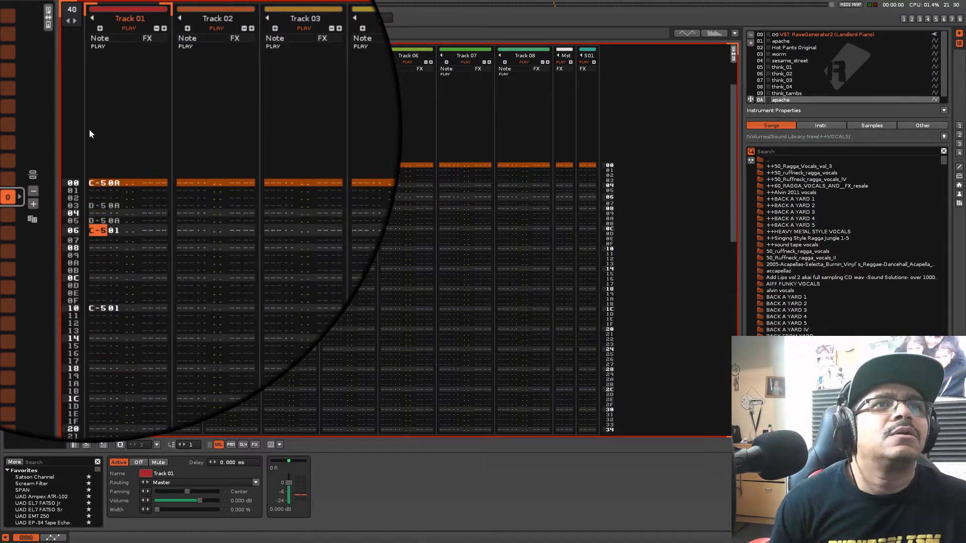
Delete the C-5 notes of instrument 01 at lines 06 and 10 in Track 01
key(Delete)
key(Down)
key(Down)
key(Down)
key(Down)
key(Down)
key(Down)
key(Down)
key(Down)
key(Down)
key(Delete)
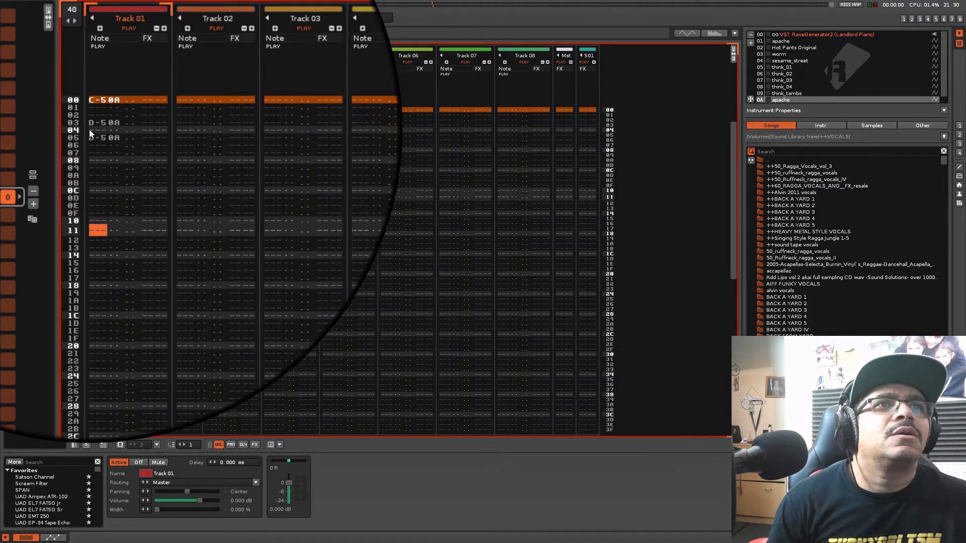
In Track 01, enter instrument 0A slices C-5 at line 02 and D-5 at line 04, deleting the D-5 notes at 03 and 05
key(Up)
key(Up)
key(Up)
key(Up)
key(Up)
key(Up)
key(Up)
key(Up)
key(Up)
key(Up)
key(Up)
key(Up)
key(Up)
key(Up)
key(Up)
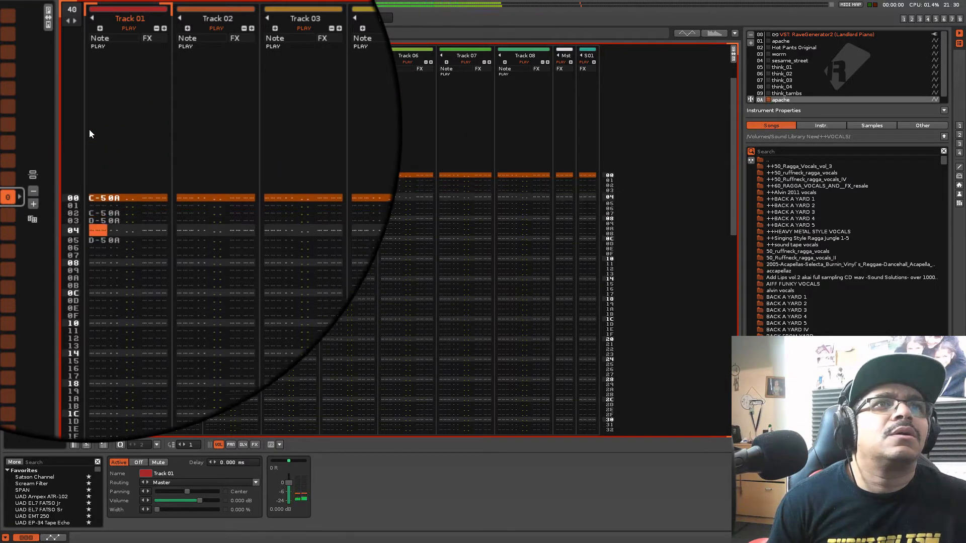
key(q)
key(Delete)
key(w)
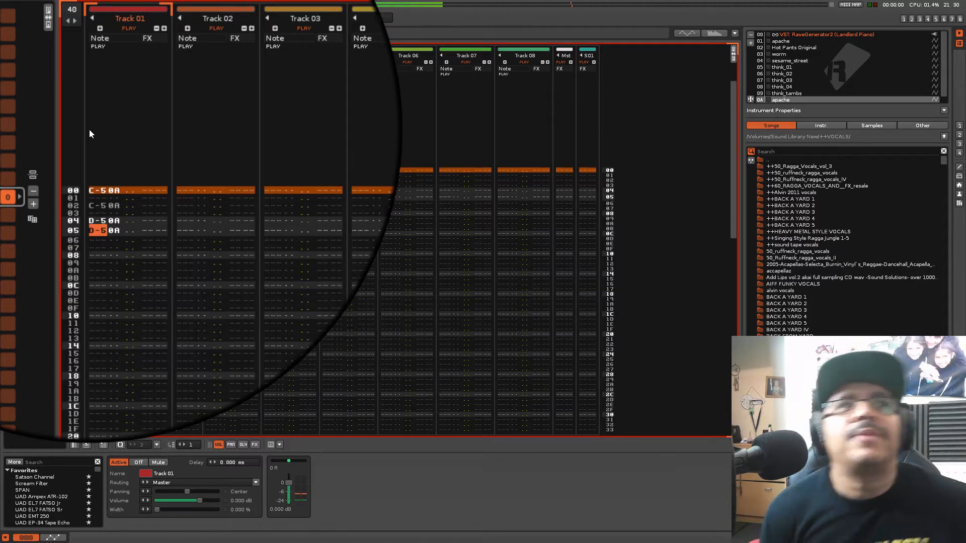
key(Delete)
Play back the pattern, stop, and enter instrument 0A slices D#5 at line 06 and E-5 at line 07 of Track 01
key(Up)
key(Up)
key(Up)
key(Up)
key(Up)
key(Up)
key(Return)
key(Return)
key(Return)
key(Return)
key(Return)
key(Return)
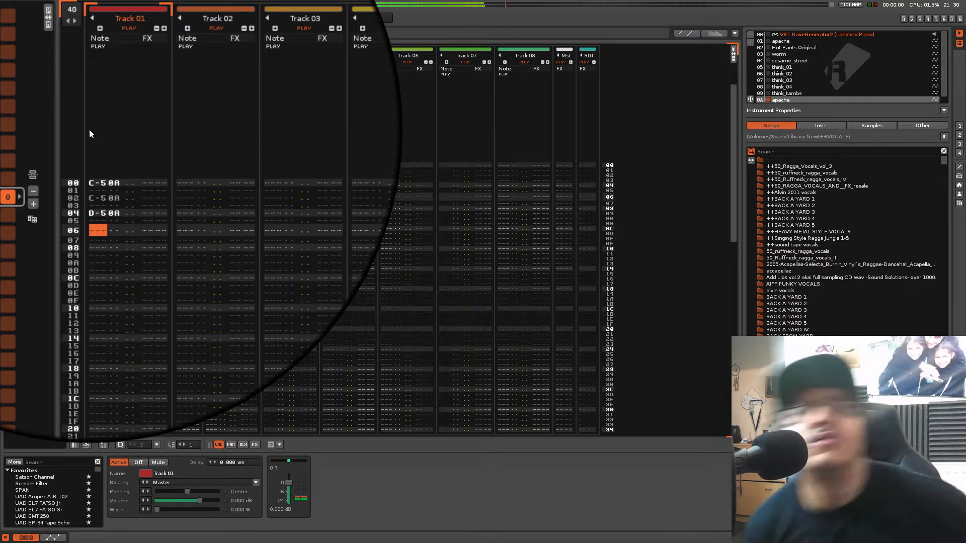
key(Escape)
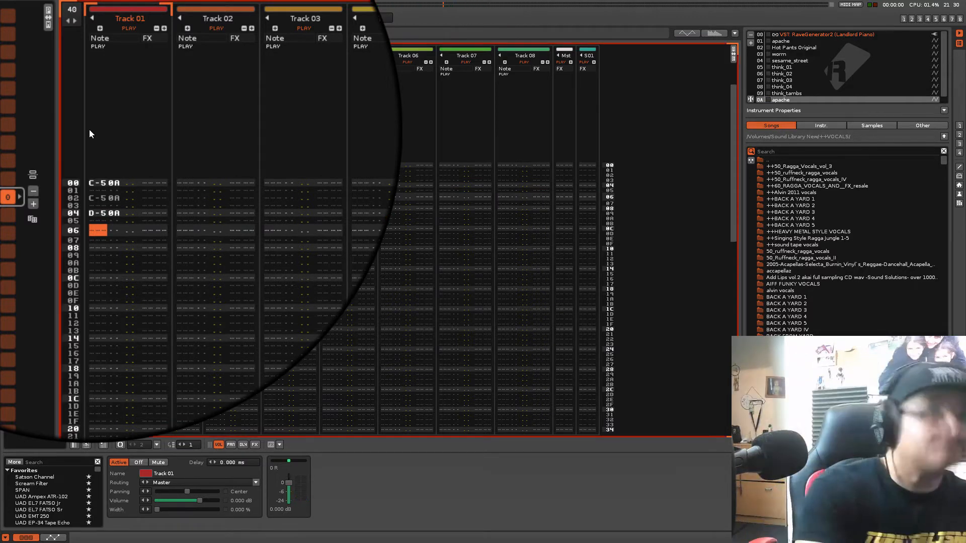
key(3)
key(e)
key(space)
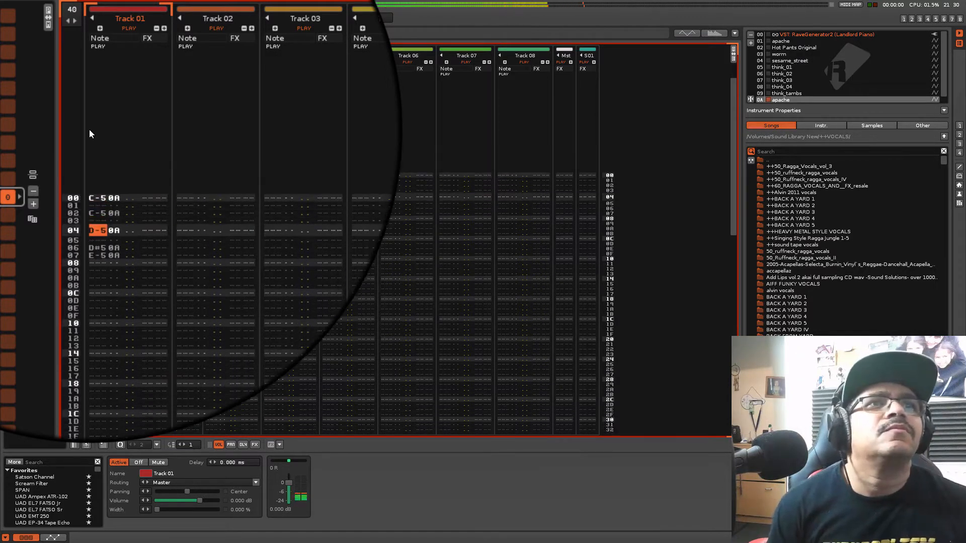
Turn on block looping for pattern lines 00 to 0F and check the playback
key(space)
key(KP_Enter)
key(space)
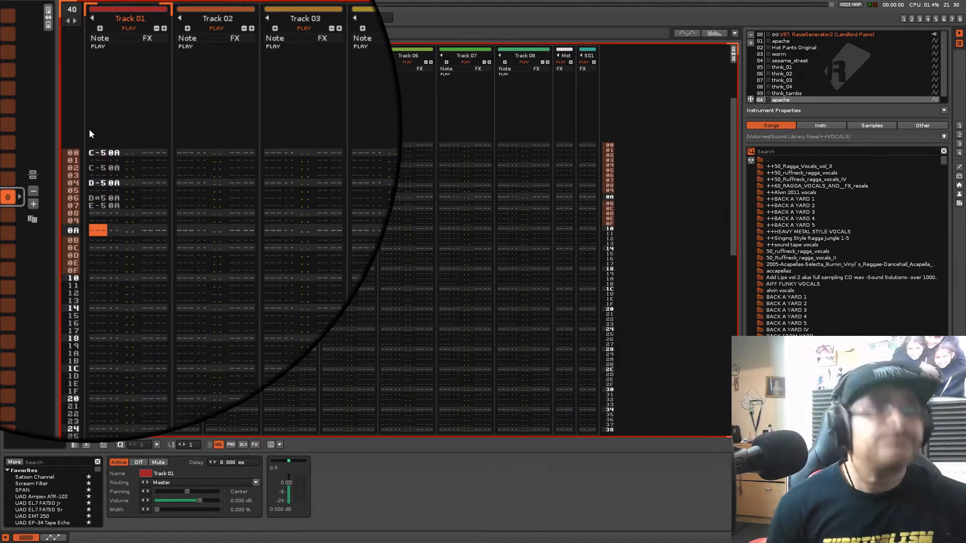
Enter instrument 0A slices C-5 at line 0A and D#5 at line 0D of Track 01
key(q)
key(Down)
key(Down)
key(3)
key(Up)
key(Up)
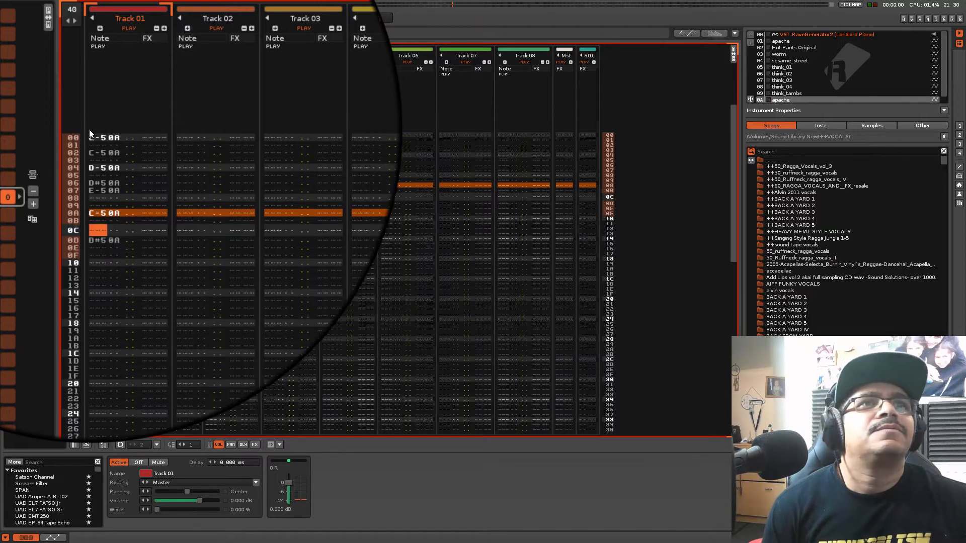
Try other slices at line 0C of Track 01, settle on D-5, and delete the D#5 at line 0D
key(e)
key(Up)
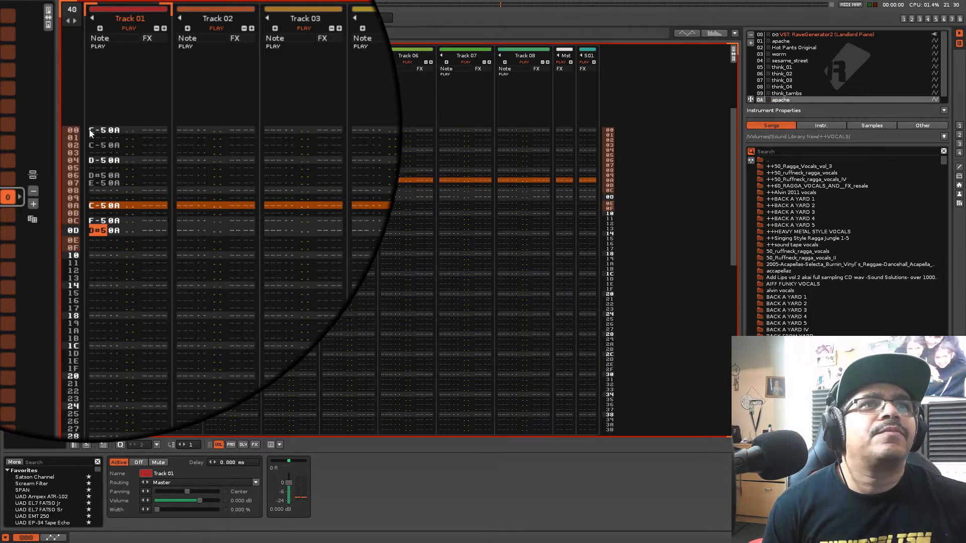
key(3)
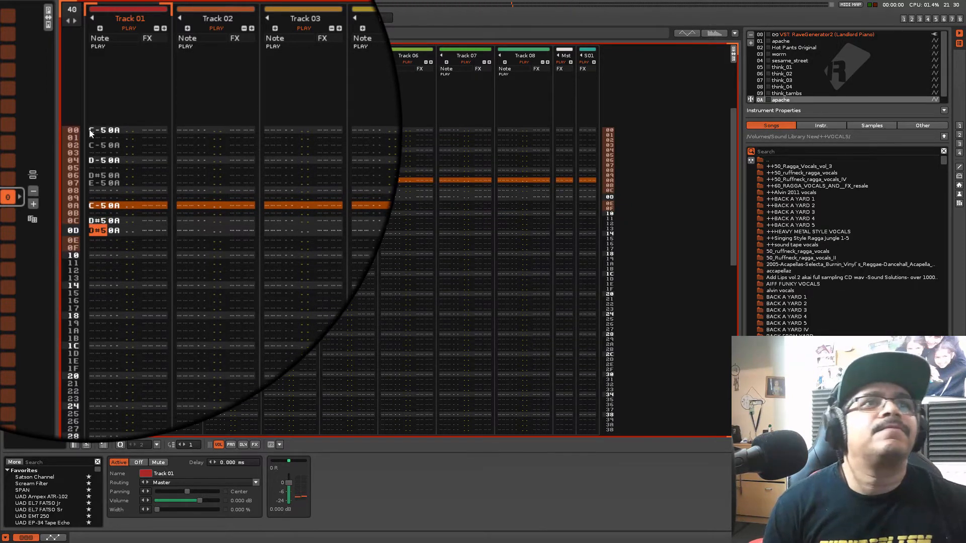
key(Up)
key(3)
key(Delete)
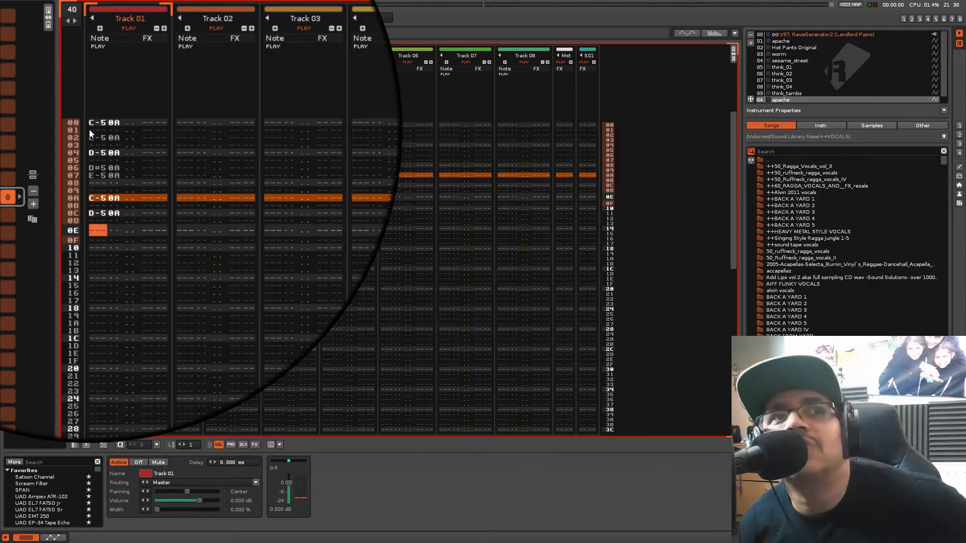
Play the looped block and turn off pattern follow so the edit cursor moves independently of playback
key(space)
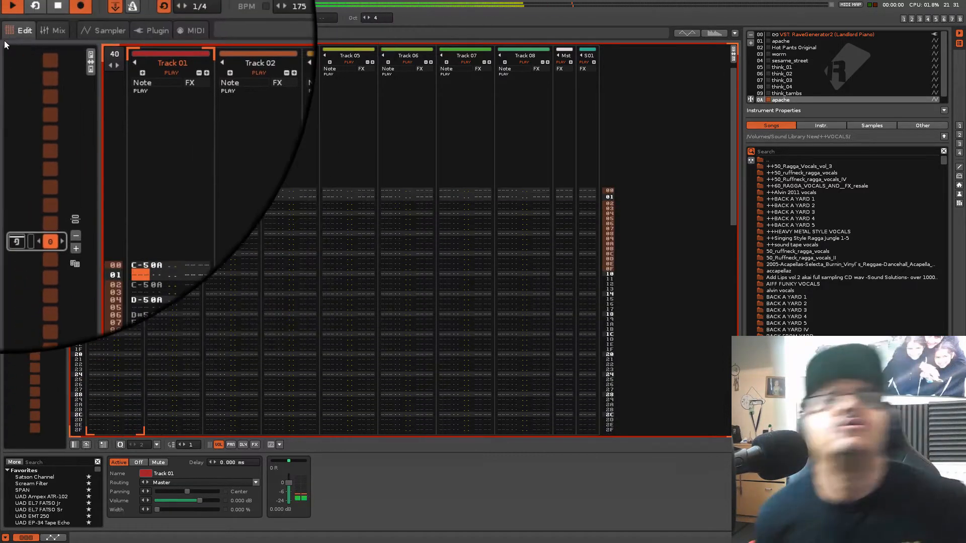
click(78, 17)
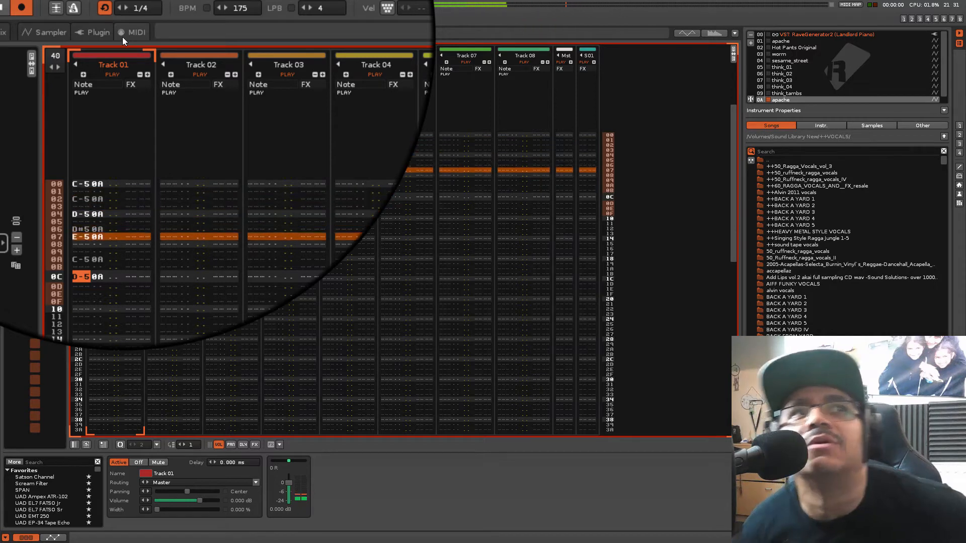
key(Up)
key(Up)
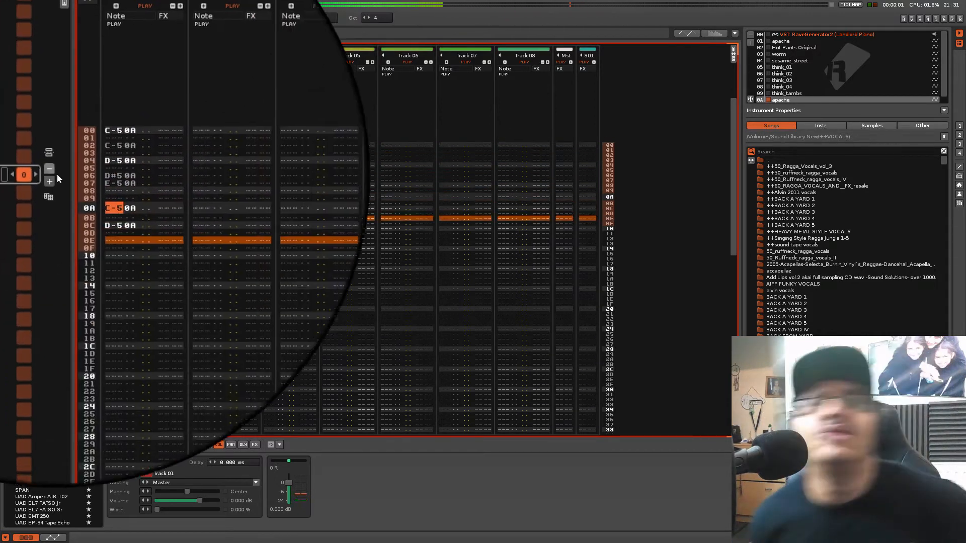
Copy the D#5 and E-5 slices at lines 06 and 07 of Track 01 and paste them at line 0E
click(98, 178)
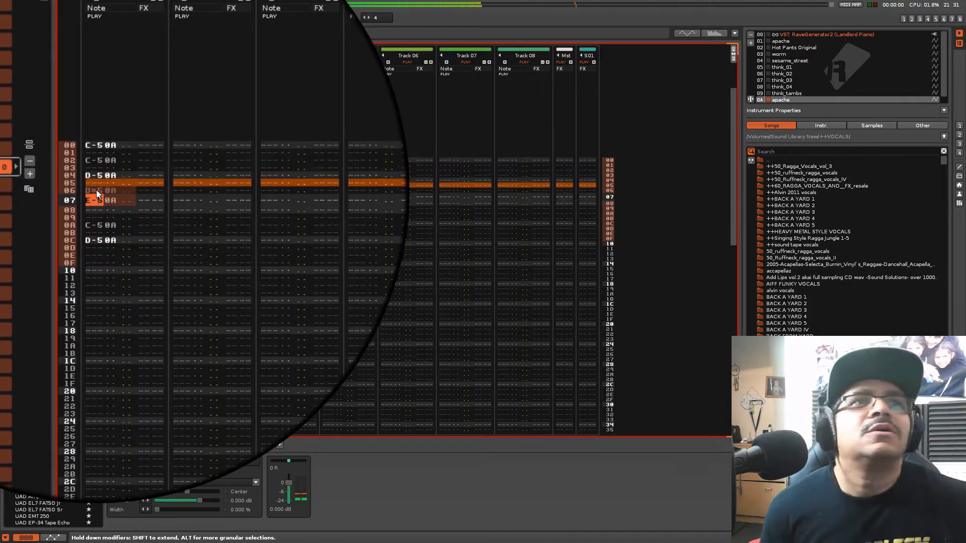
right_click(96, 194)
click(126, 220)
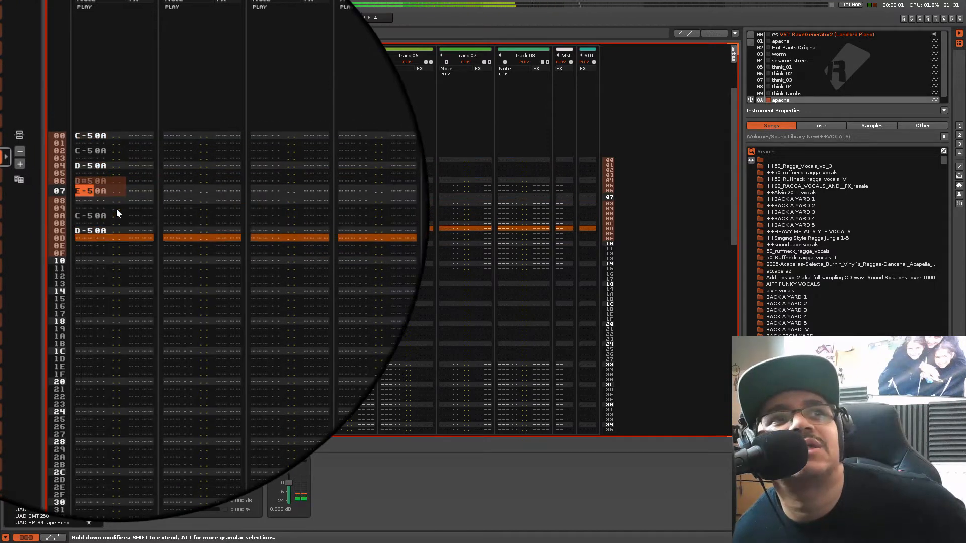
key(Down)
key(Down)
key(Down)
key(Down)
key(Down)
key(Down)
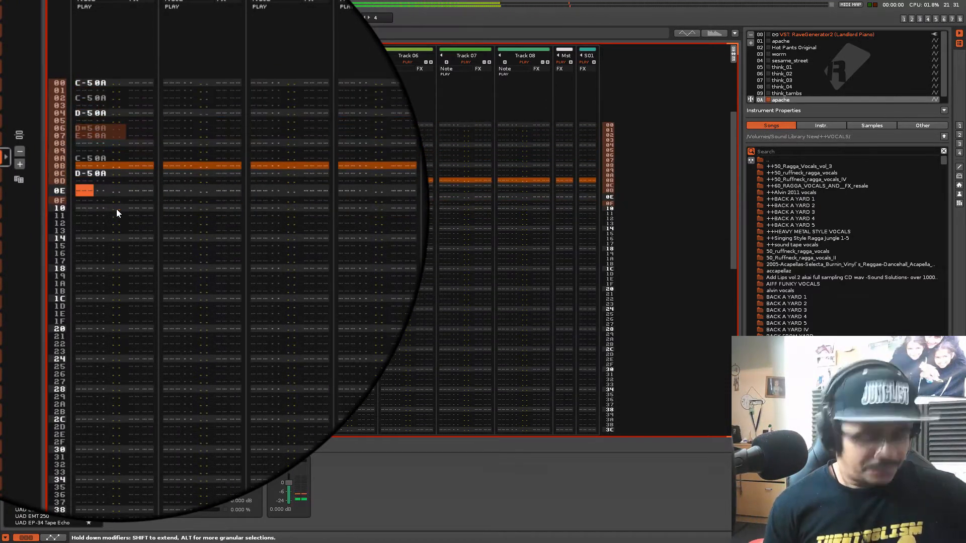
key(Down)
key(ctrl+v)
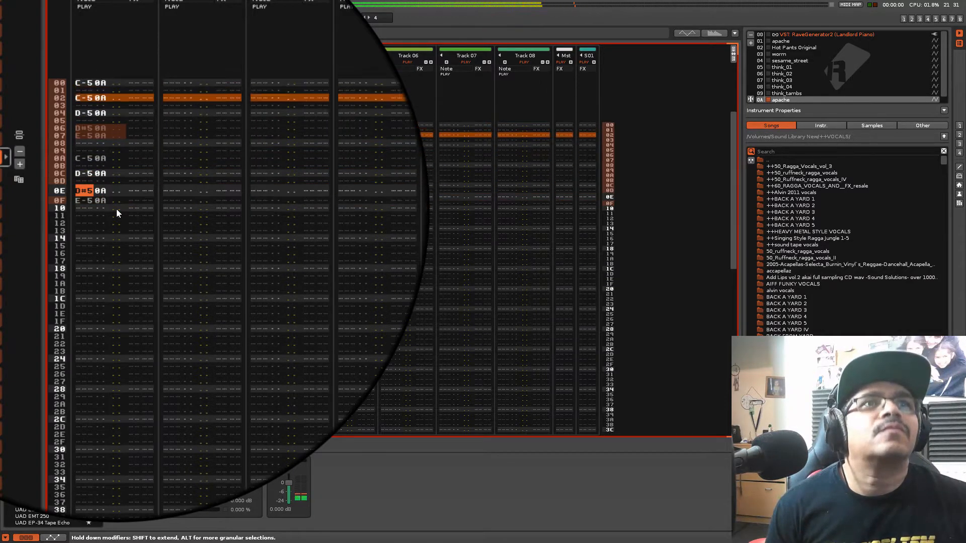
Leave edit mode and rename Track 01 as appachie
key(Up)
key(Up)
key(Up)
key(Up)
key(Up)
key(Up)
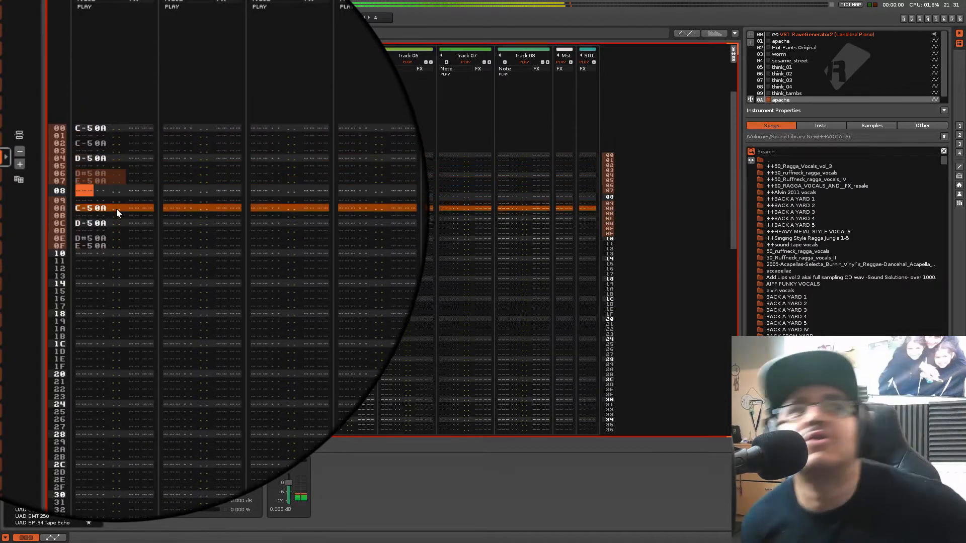
key(Escape)
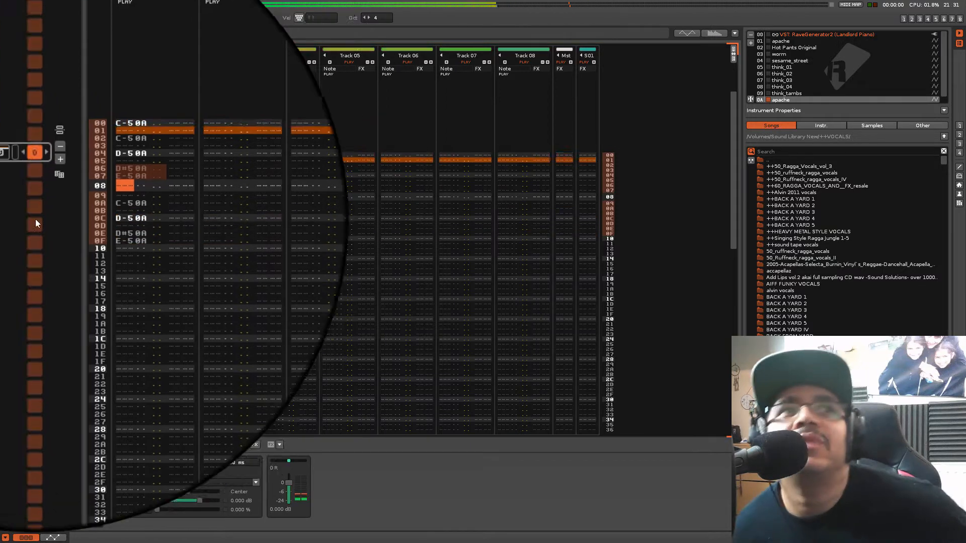
drag(155, 160, 156, 159)
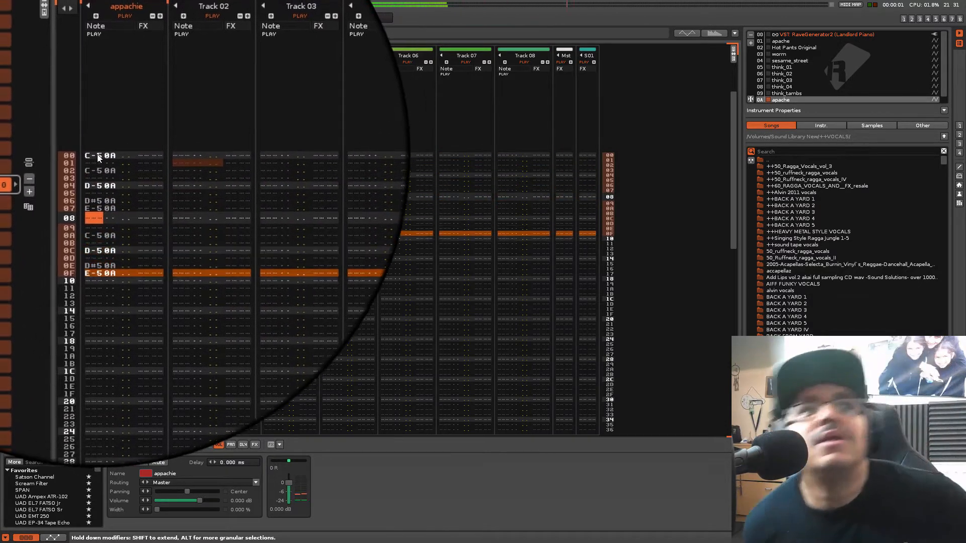
Copy lines 00 to 0F of the appachie track and paste the block three times to fill the pattern from line 10 onward
drag(98, 155, 99, 157)
shift+click(101, 234)
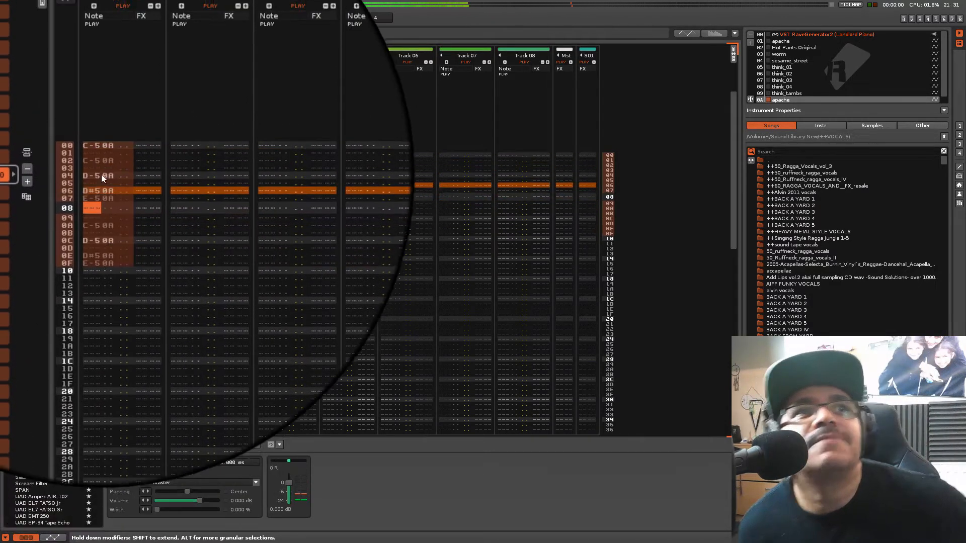
right_click(102, 155)
click(125, 169)
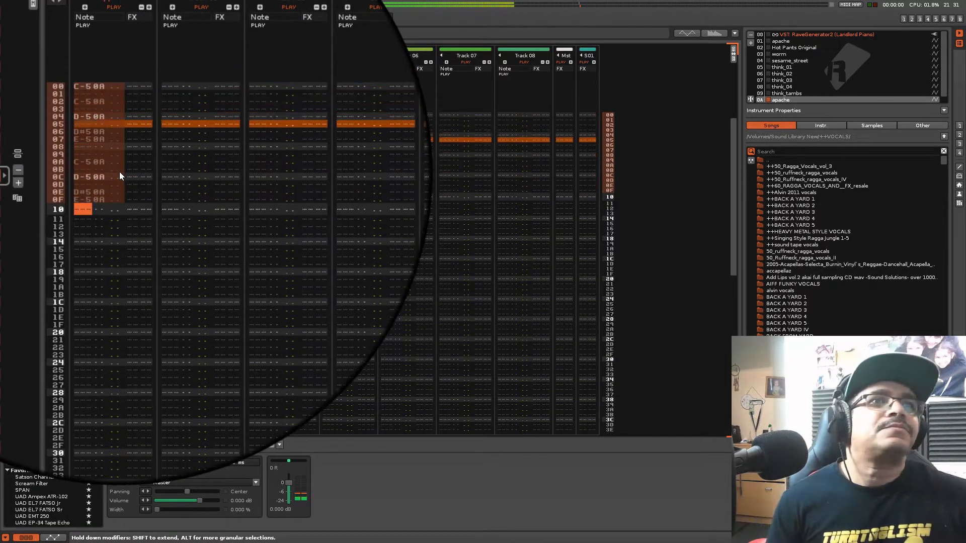
key(ctrl+v)
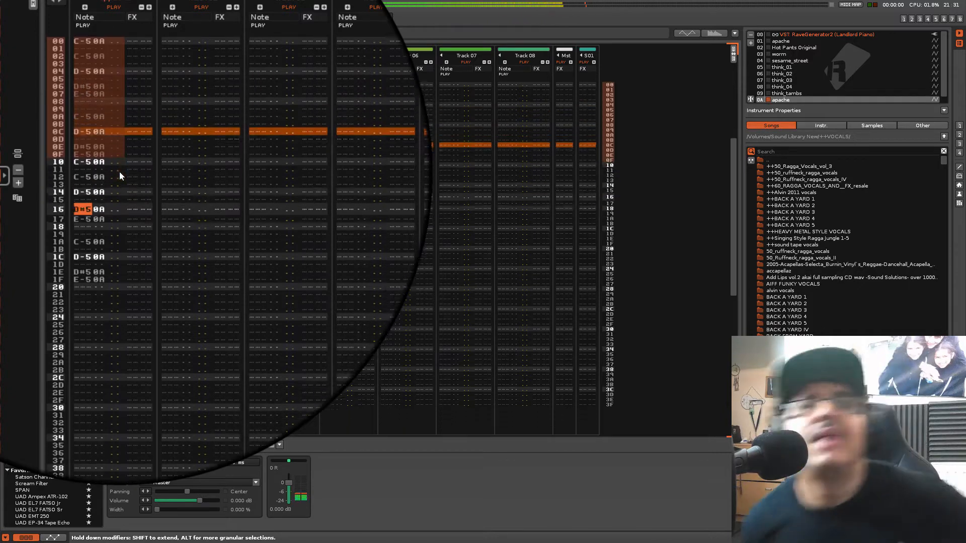
key(ctrl+v)
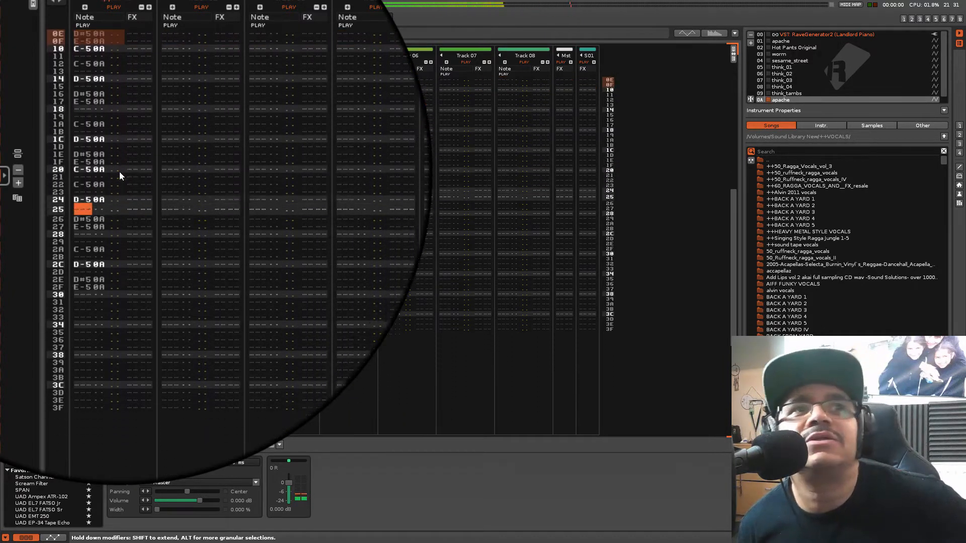
key(ctrl+v)
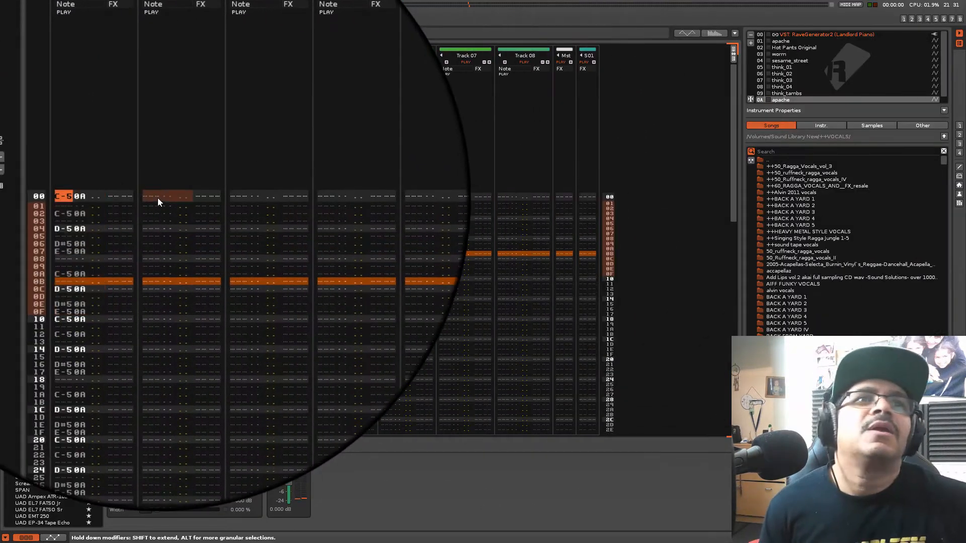
Target line 00 of Track 02, open instrument 03 worm in the sampler, and auto-slice its waveform at 50 % sensitivity
click(157, 197)
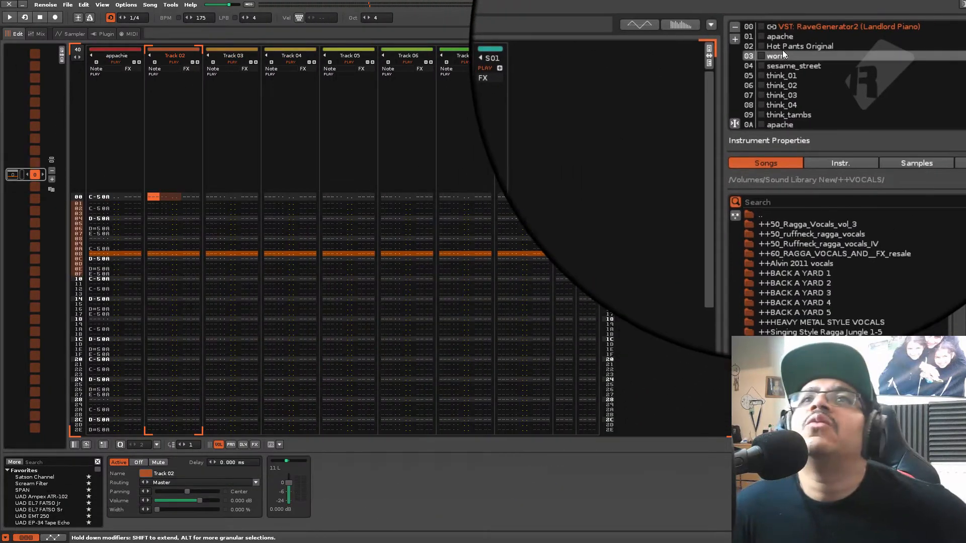
click(918, 20)
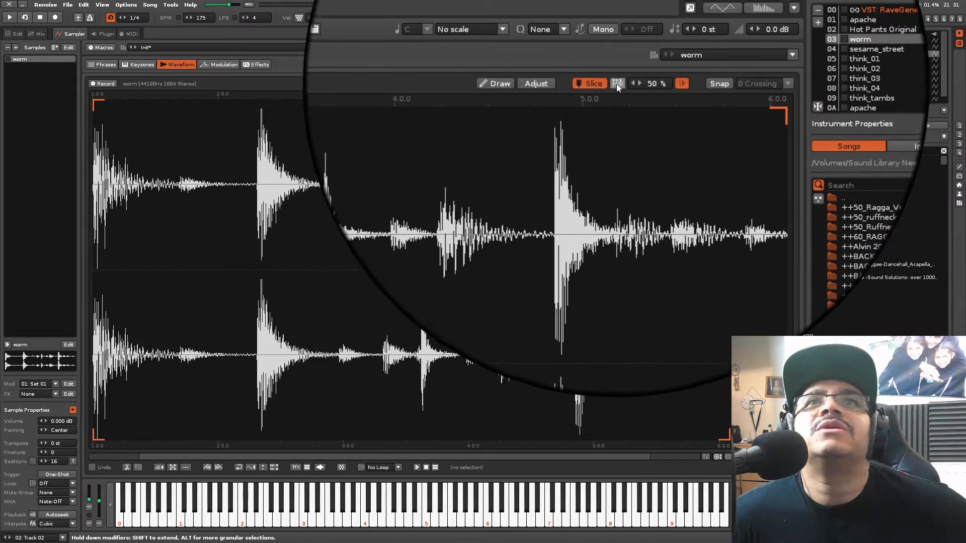
click(617, 84)
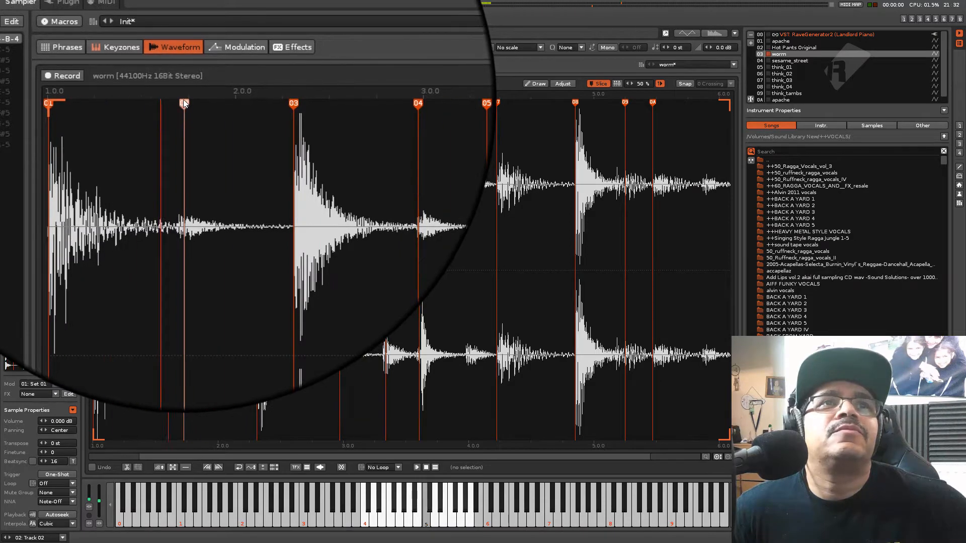
Move slice marker 02 slightly earlier to the start of the quiet hit before 2.0 in the worm waveform and audition the neighbouring slices
drag(183, 99, 179, 105)
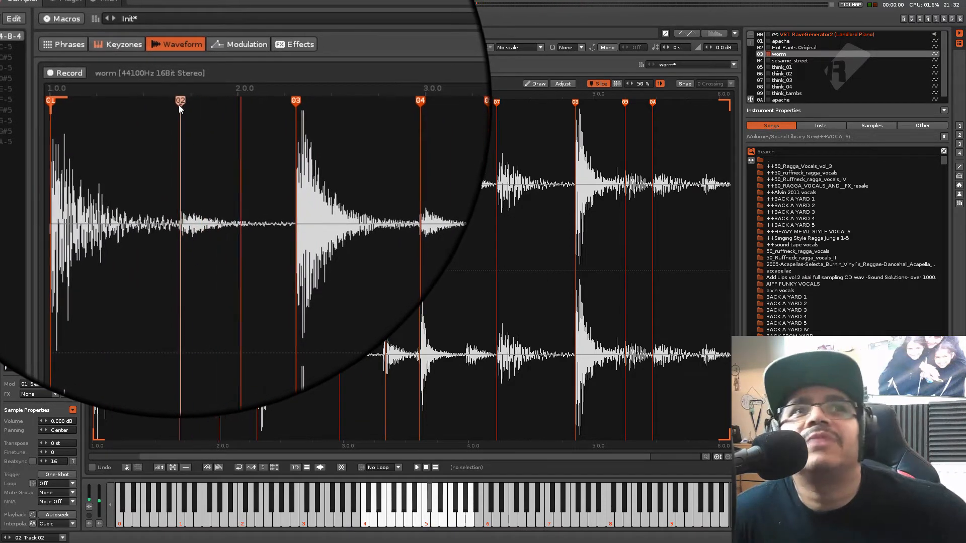
key(2)
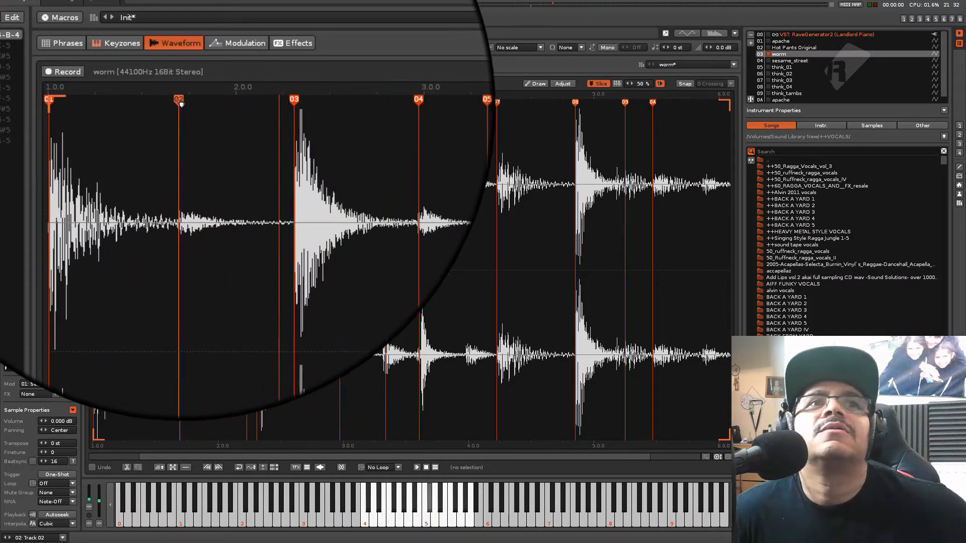
key(w)
Shift slice markers 05 and 06 in the worm waveform slightly earlier onto the starts of their hits, and audition the slices
scroll(330, 150, up, 2)
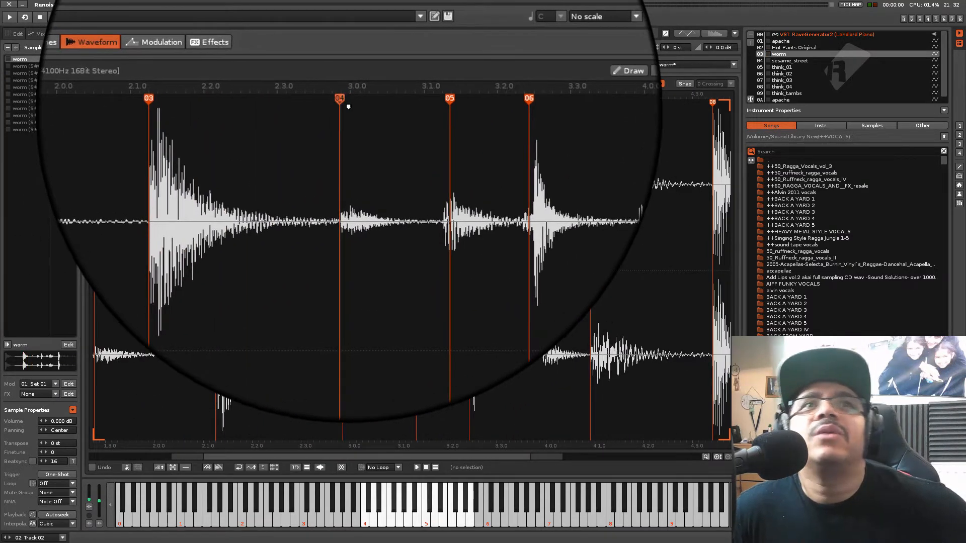
key(3)
key(3)
drag(418, 103, 469, 104)
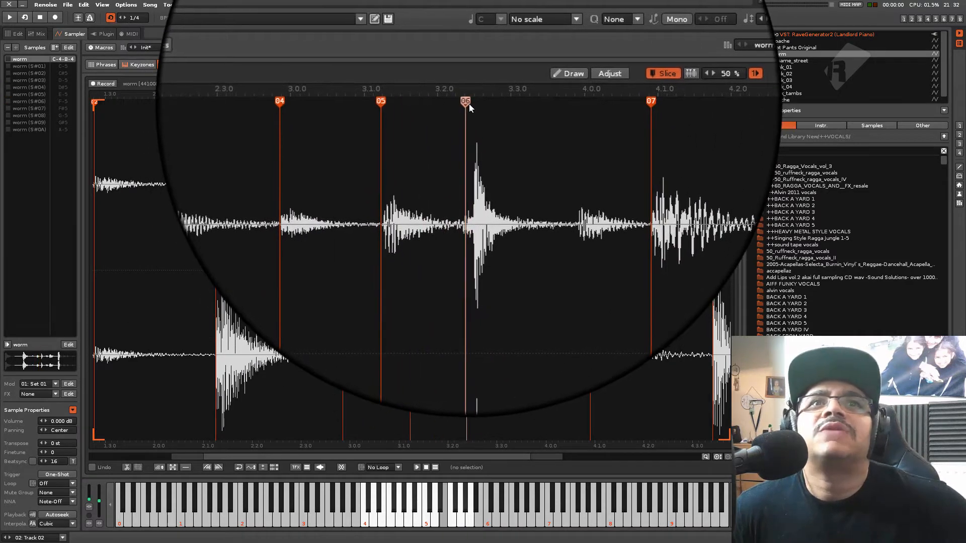
key(e)
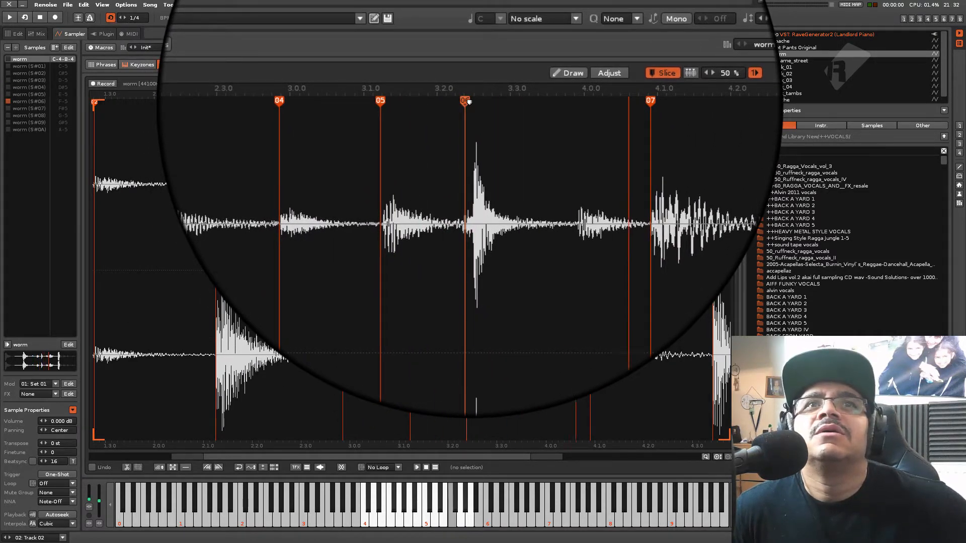
Insert a slice marker at the start of the hit just before 4.0 in the worm waveform, after marker 06, and audition the new slice
double_click(540, 180)
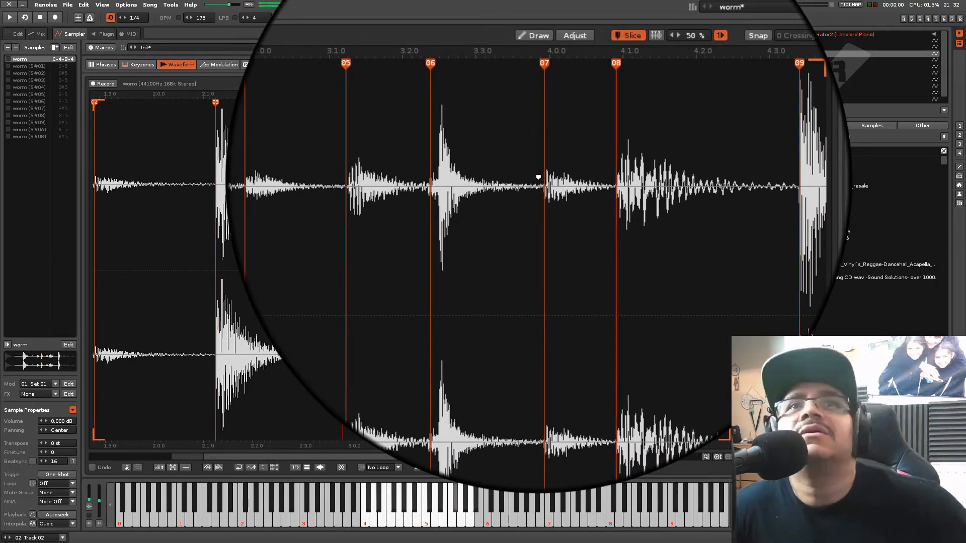
key(5)
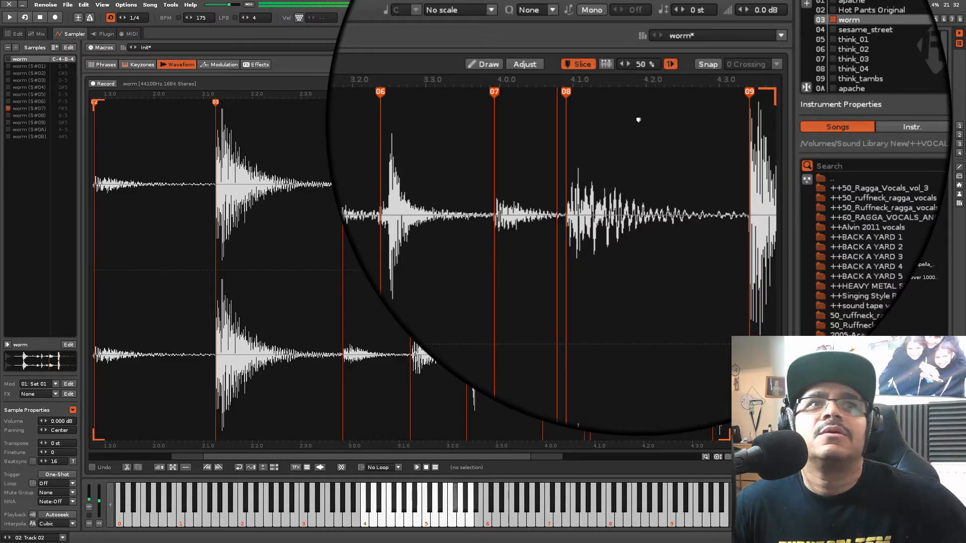
Place worm slice D-5 on lines 04, 0C, 14, 1C, 24, 2C and 34 of Track 02 in the pattern
key(3)
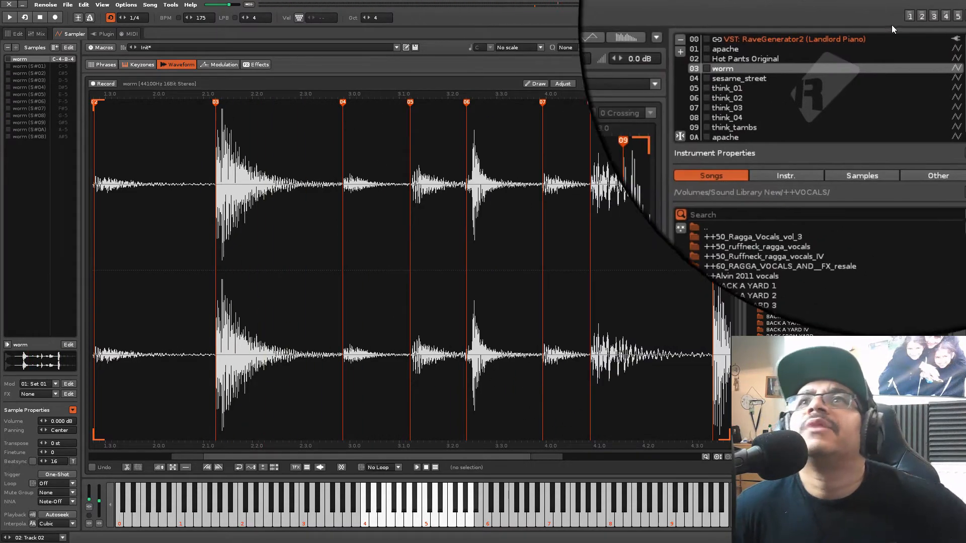
click(906, 18)
key(space)
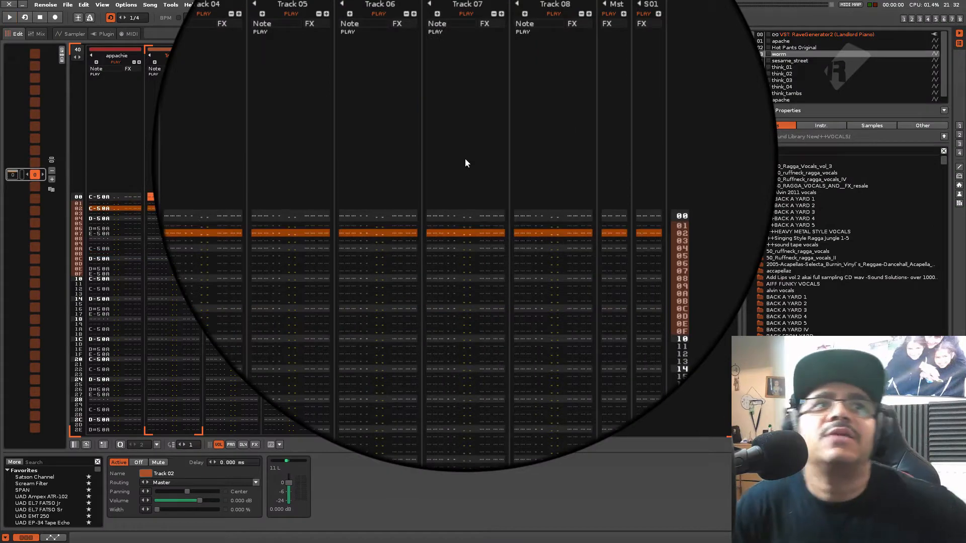
key(Escape)
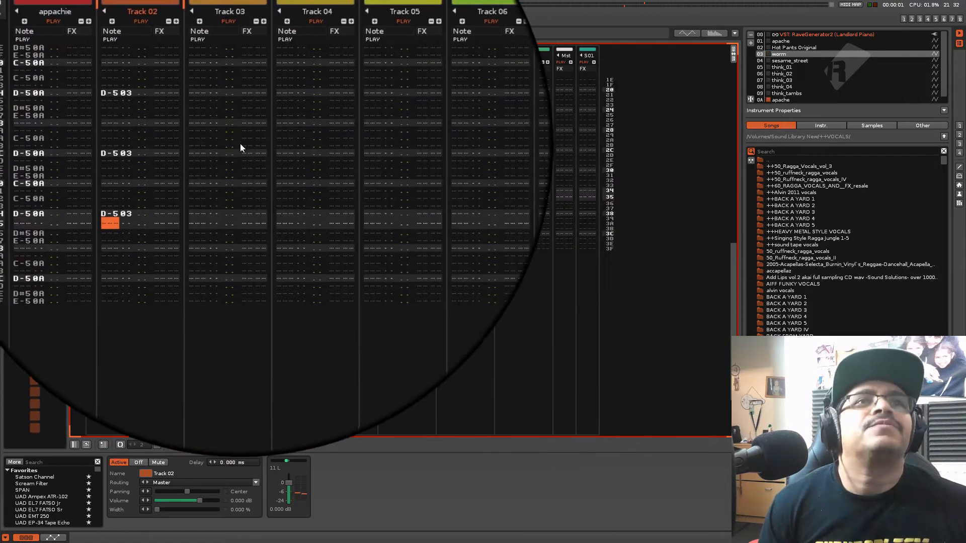
Record worm slices D#5 and E-5 on lines 06 and 07 and F-5 on line 0E of Track 03 during playback
click(201, 161)
click(207, 160)
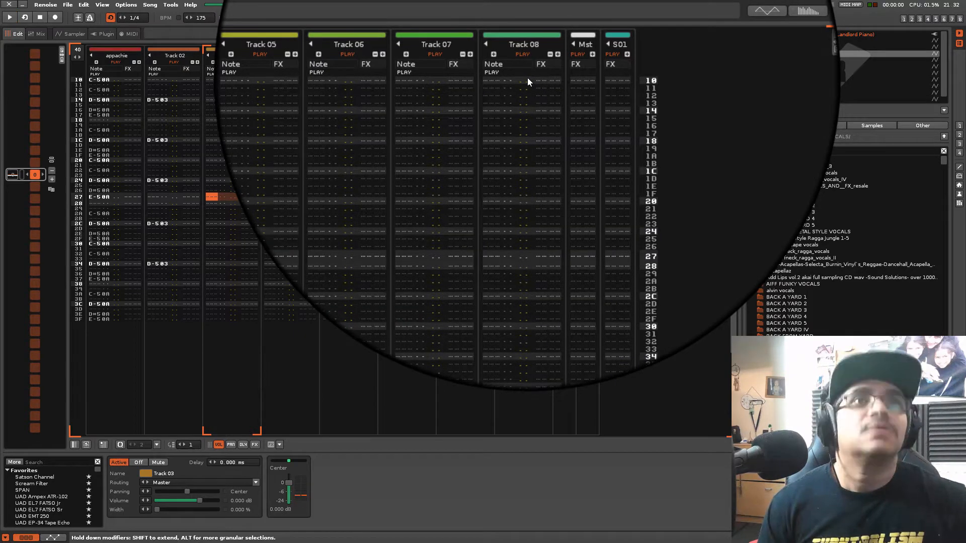
click(78, 19)
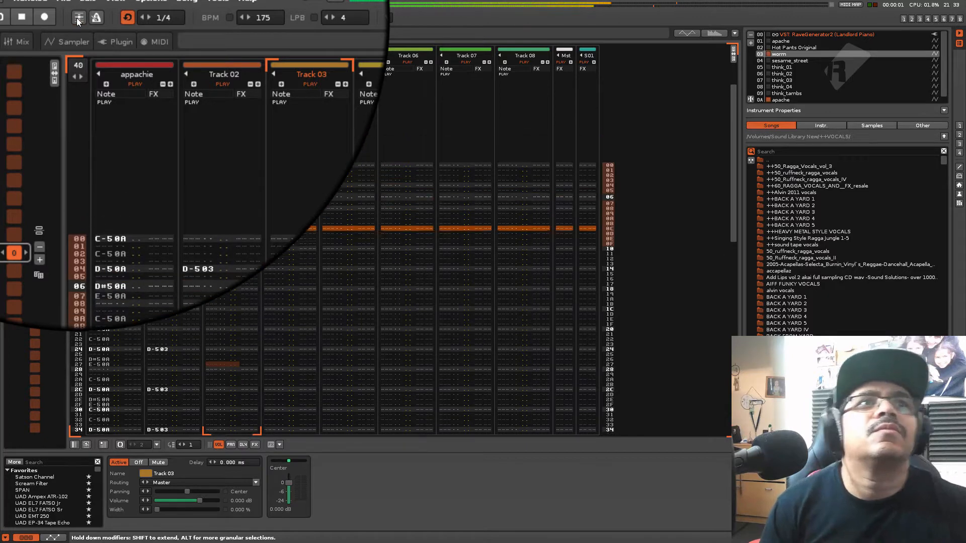
key(Escape)
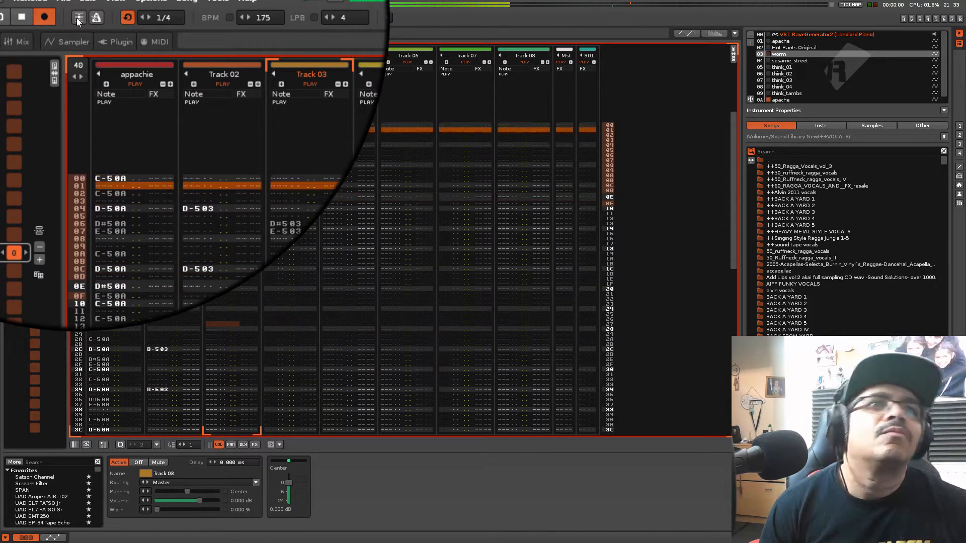
key(Escape)
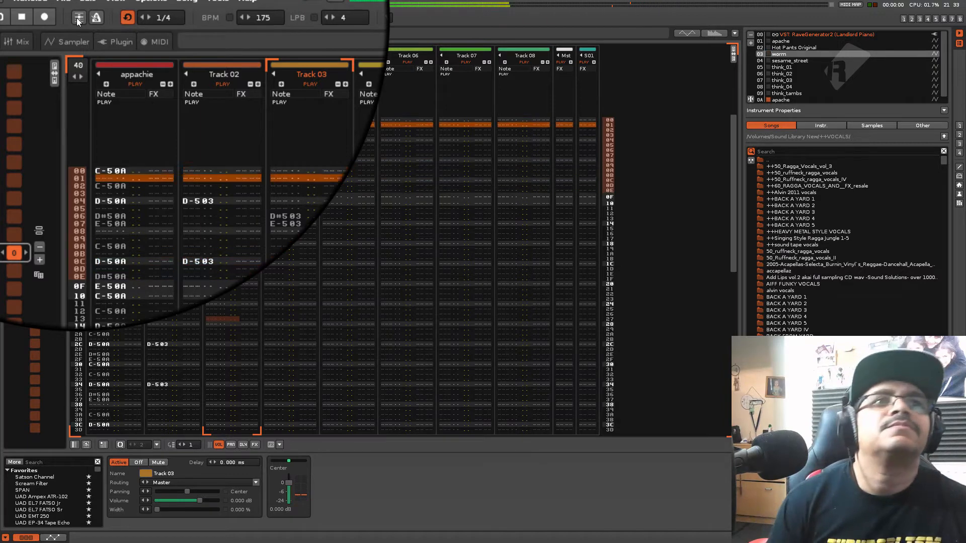
key(Escape)
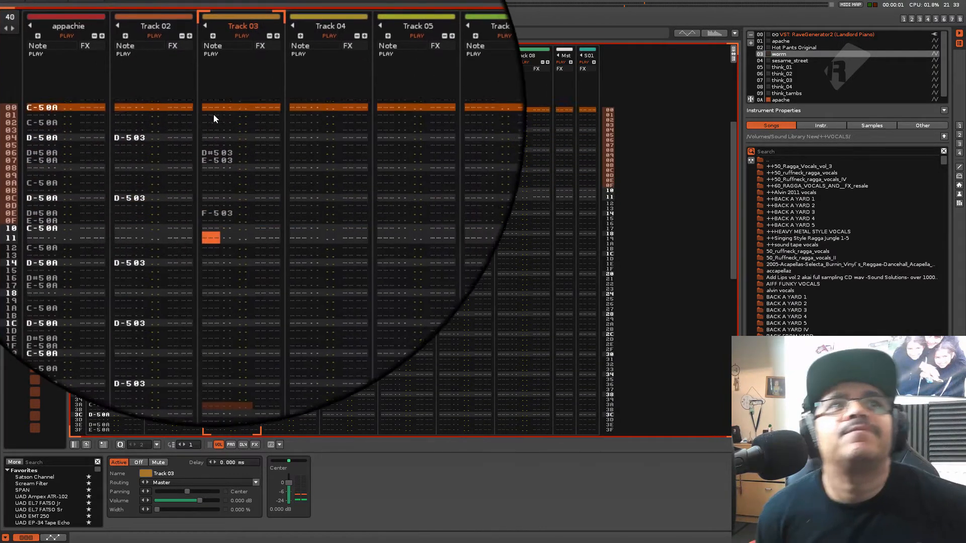
Clear the D#5 and E-5 worm notes on lines 06 and 07 of Track 03
click(215, 145)
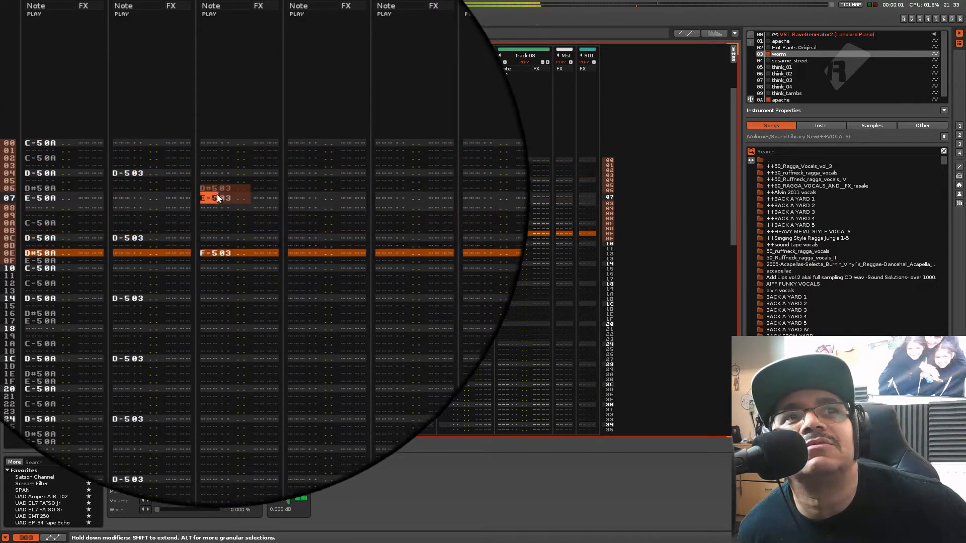
right_click(217, 195)
click(240, 199)
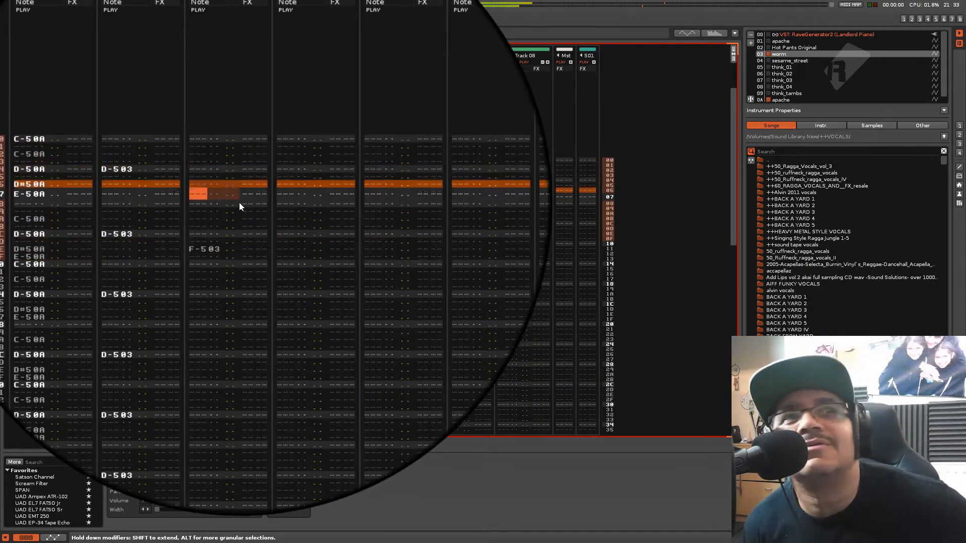
Enter worm slice F-5 on line 1E of Track 03
key(Down)
key(Down)
key(Down)
key(Down)
key(Down)
key(Down)
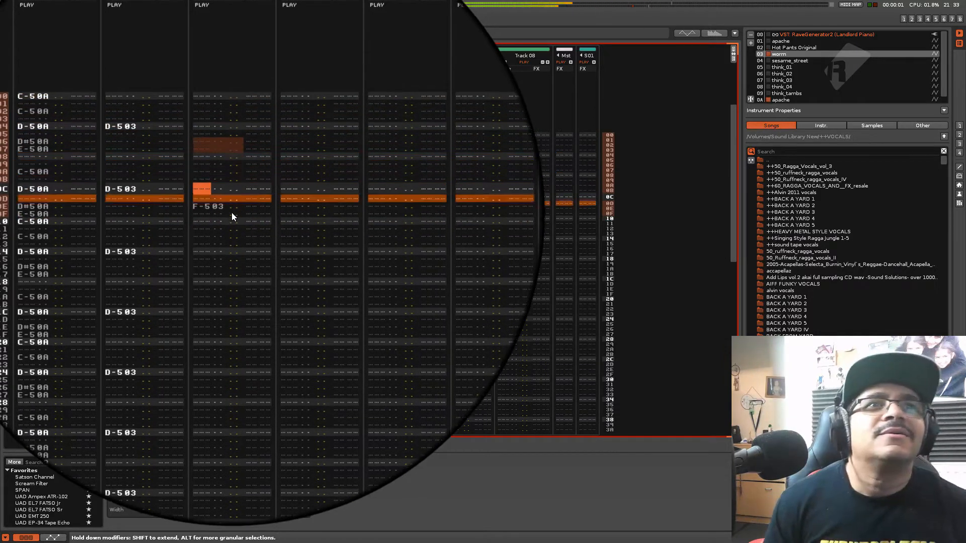
key(Down)
key(Down)
key(Down)
key(Down)
key(Down)
key(Down)
key(Down)
key(Down)
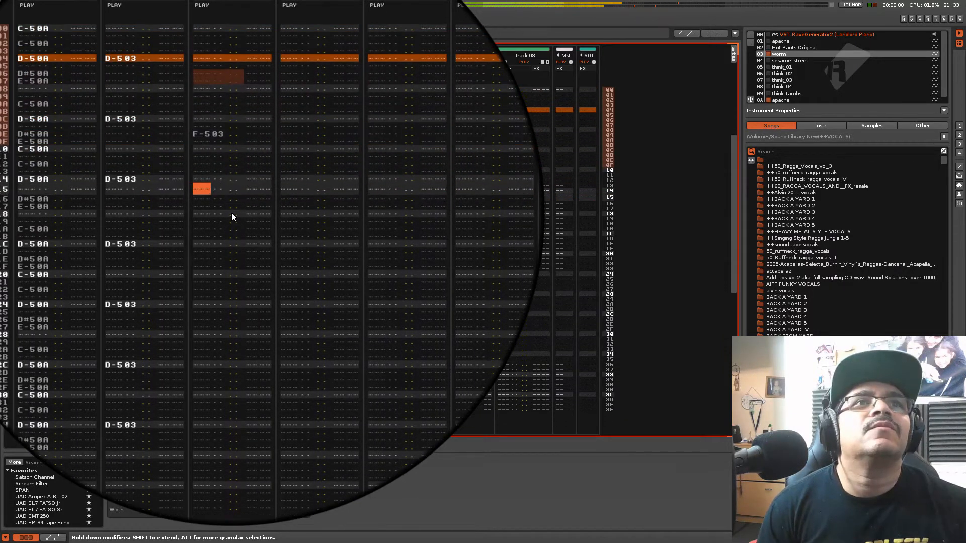
key(KP_Enter)
key(Down)
key(Down)
key(Down)
key(Down)
key(Down)
key(Down)
key(Down)
key(Down)
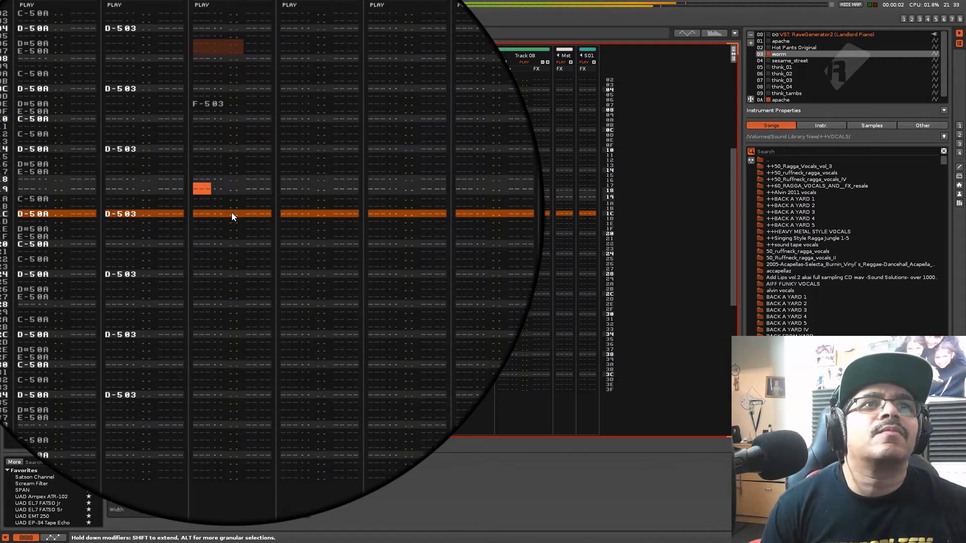
Try placing worm slice F-5 on lines 2A, 32 and 3A of Track 03
key(Down)
key(Down)
key(Down)
key(Down)
key(Down)
key(Down)
key(Down)
key(Down)
key(Down)
key(Down)
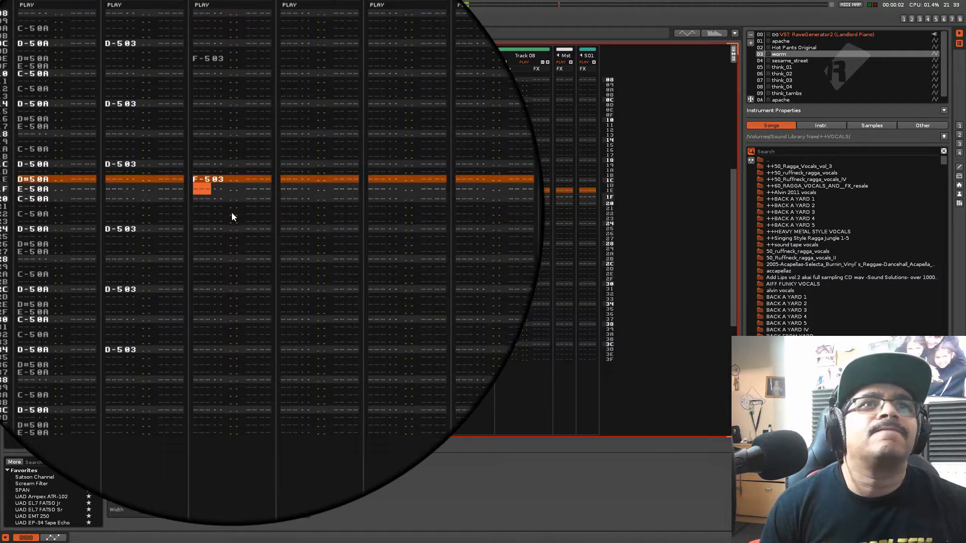
key(Down)
key(Down)
key(Down)
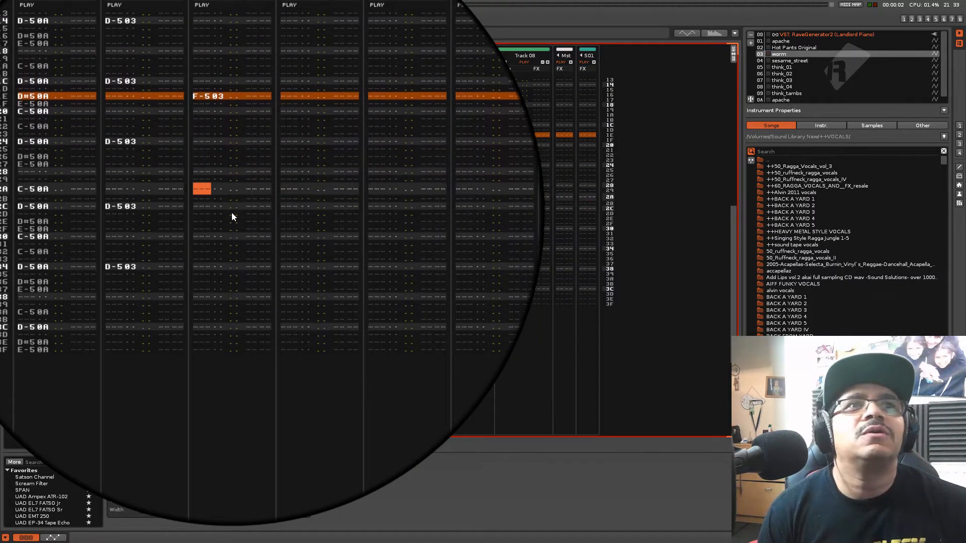
key(r)
key(Down)
key(Down)
key(Down)
key(Down)
key(Down)
key(Down)
key(Down)
key(r)
key(Down)
key(Down)
key(Down)
key(Down)
key(Down)
key(Down)
key(Down)
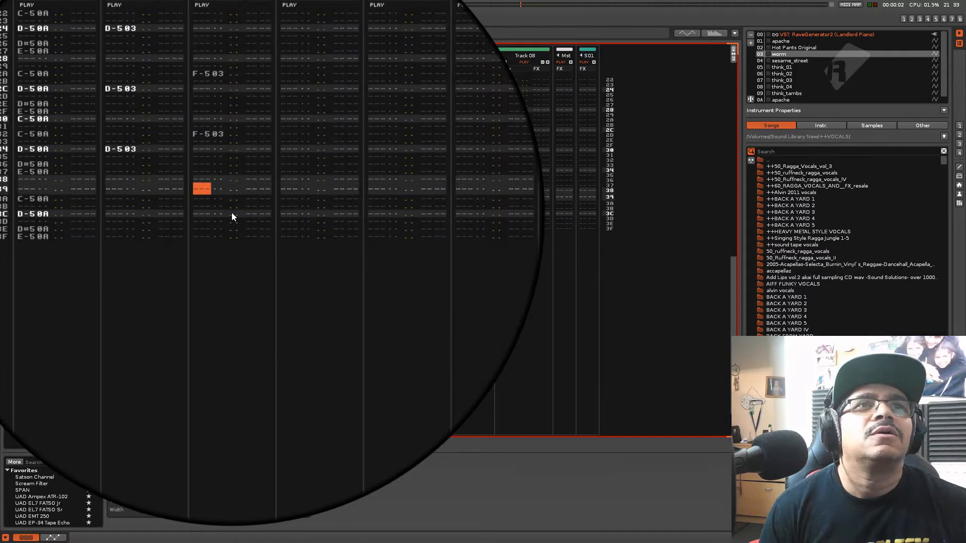
key(r)
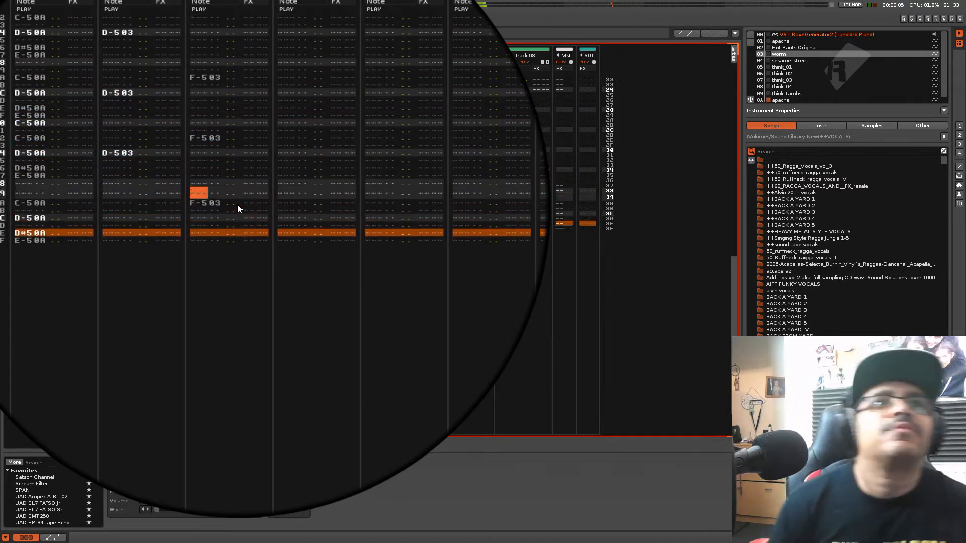
Replace the F-5 notes on lines 2A and 32 of Track 03 with one on 2E, and alternate F-5 and F#5 on 3A to 3F
key(space)
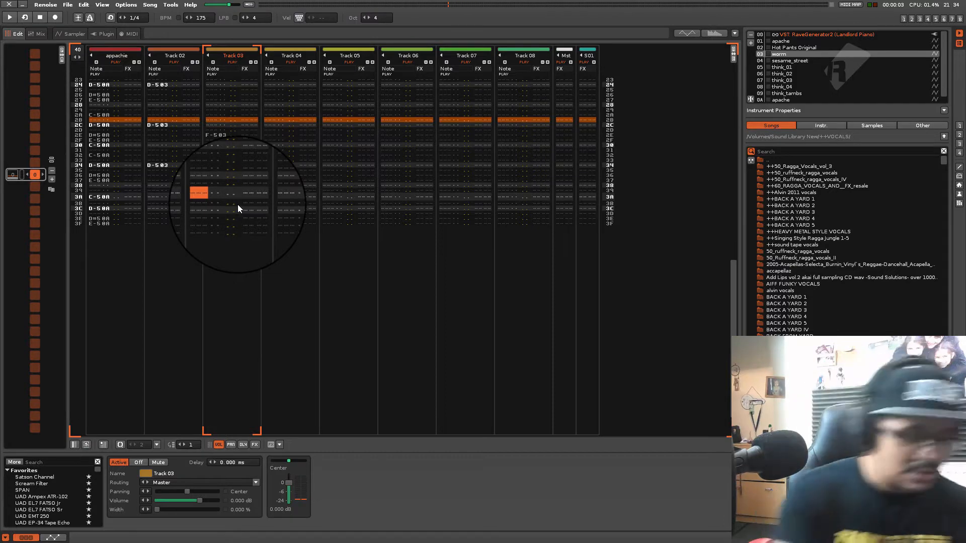
key(Escape)
key(5)
key(space)
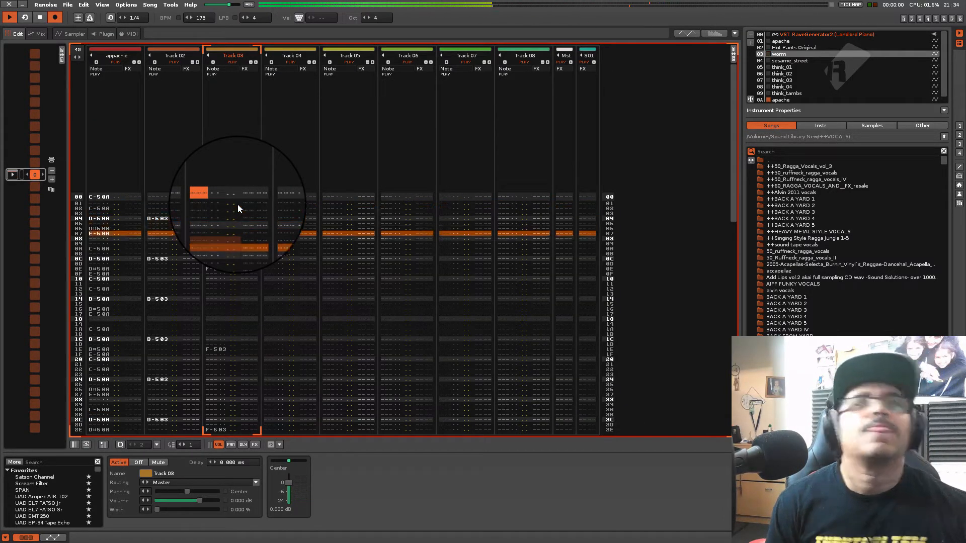
Rename Track 03 as worm
double_click(234, 57)
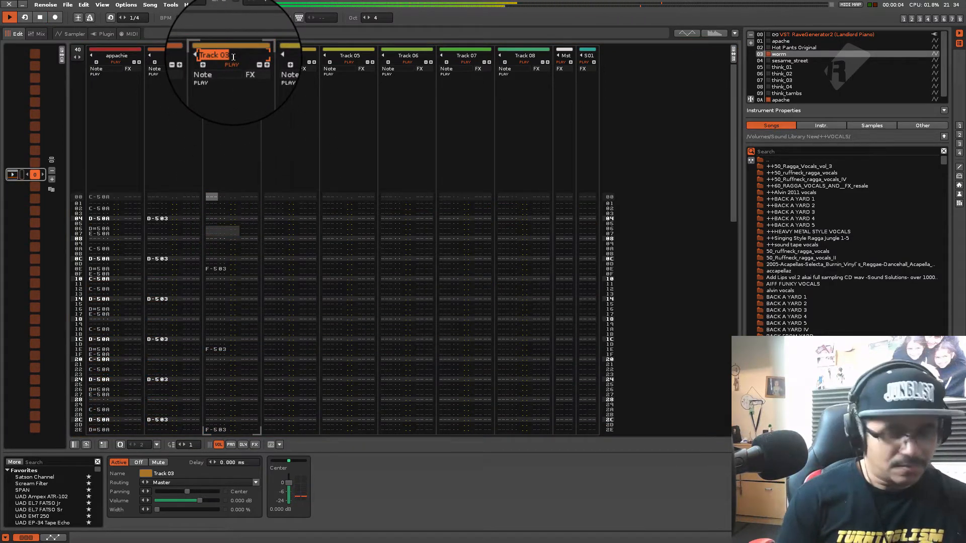
text(worm)
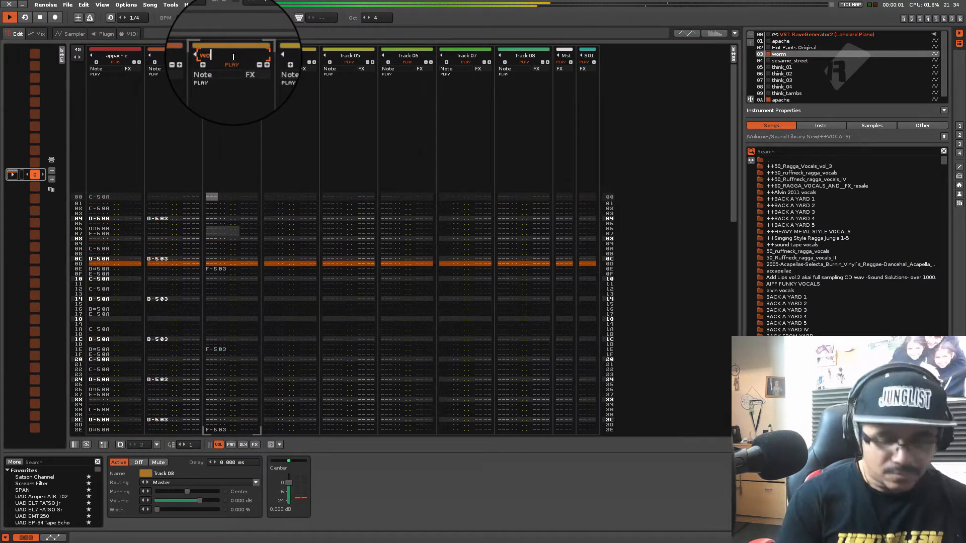
key(Return)
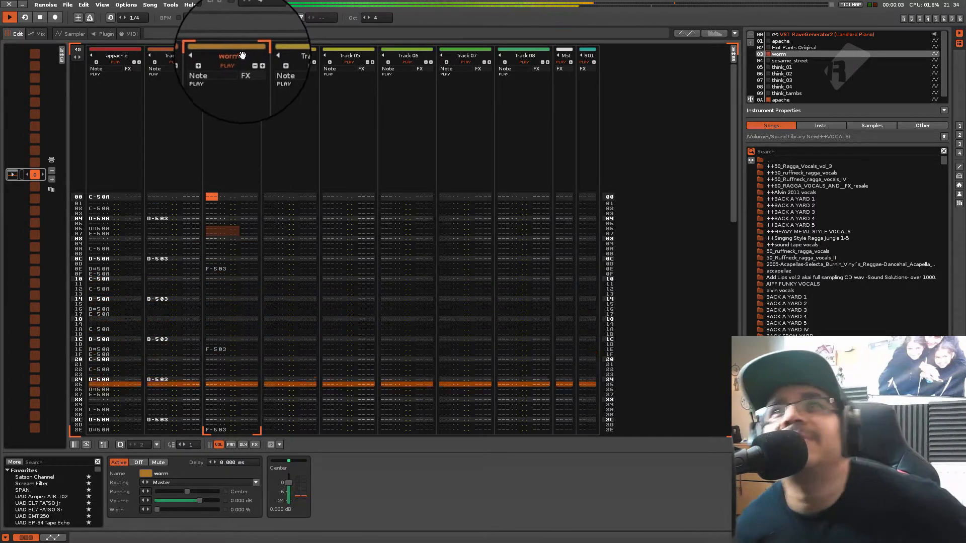
For Track 04, auto-slice instrument 04 sesame_street at 50 % sensitivity in the sampler and add a slice marker at the small hit before 5.0
click(273, 203)
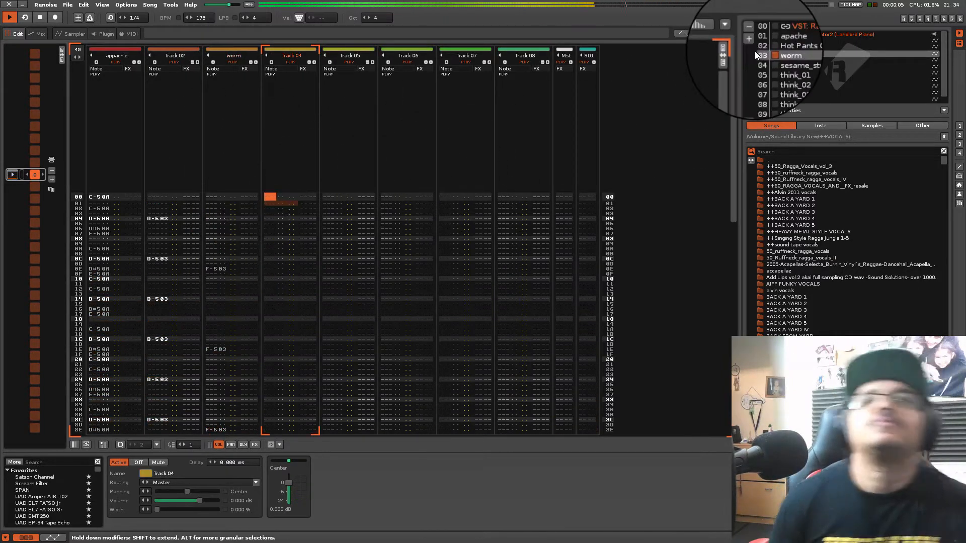
click(793, 61)
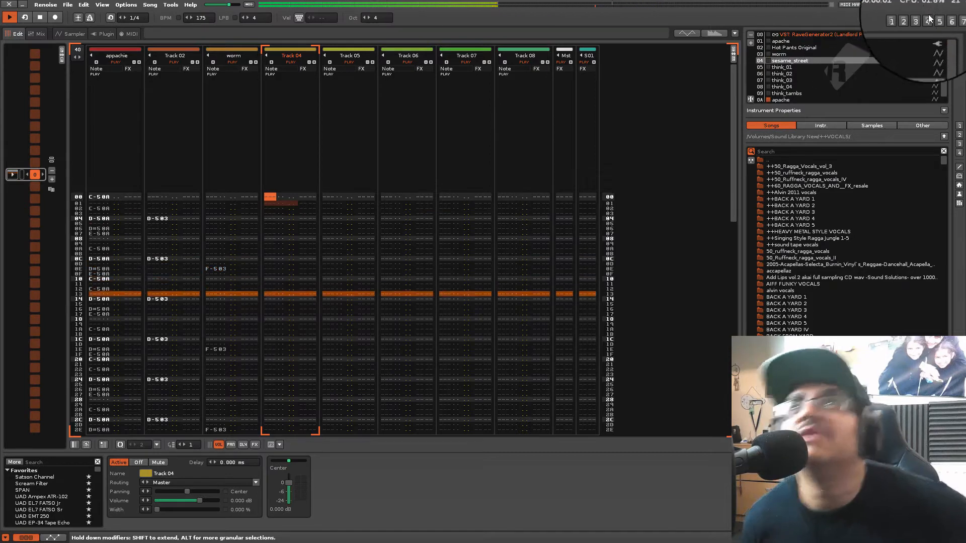
click(920, 19)
key(space)
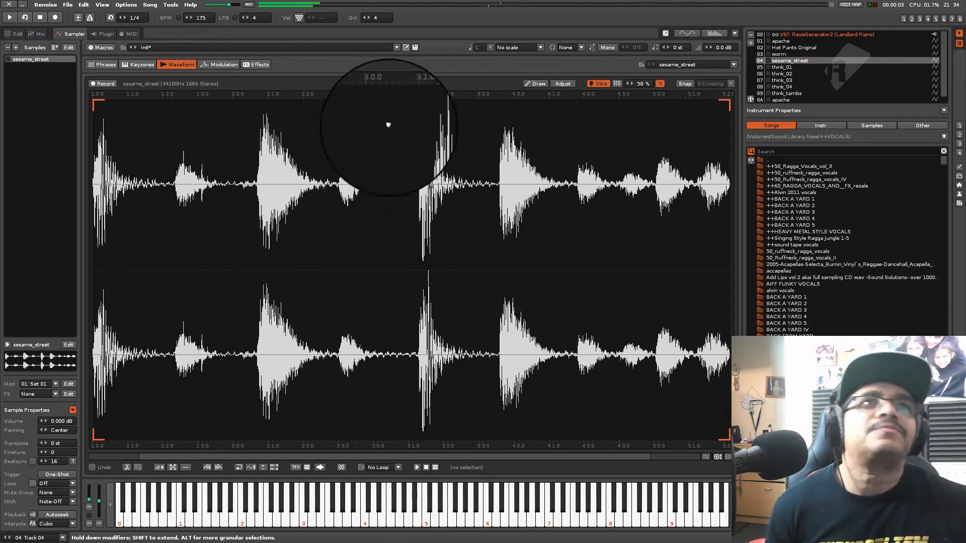
click(618, 84)
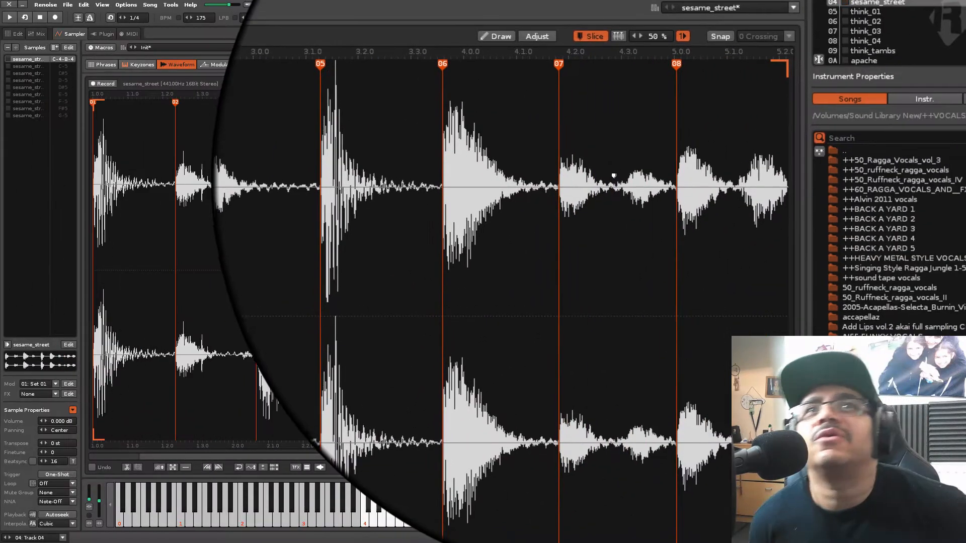
double_click(617, 181)
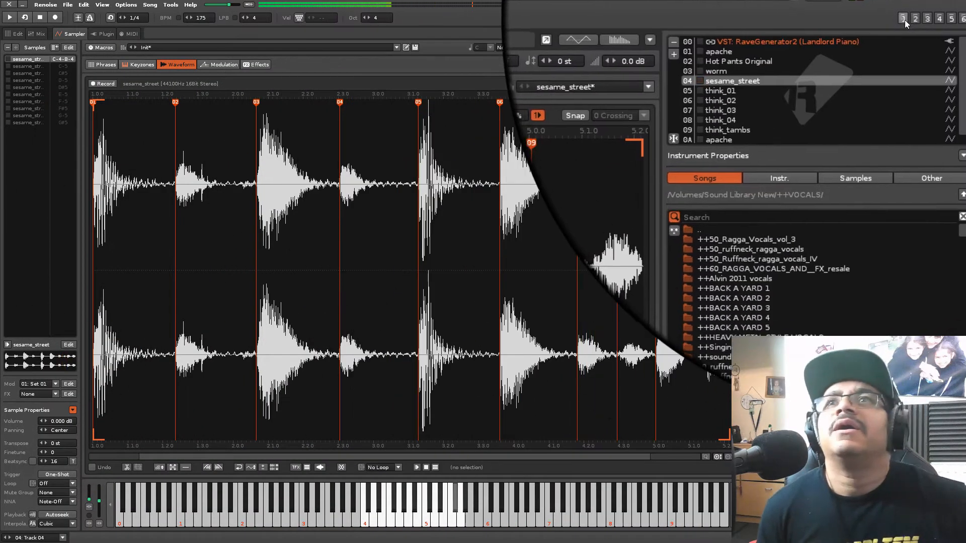
Enter sesame_street slices F#5 on line 02 and G-5 on line 03 of Track 04 in the pattern
click(904, 19)
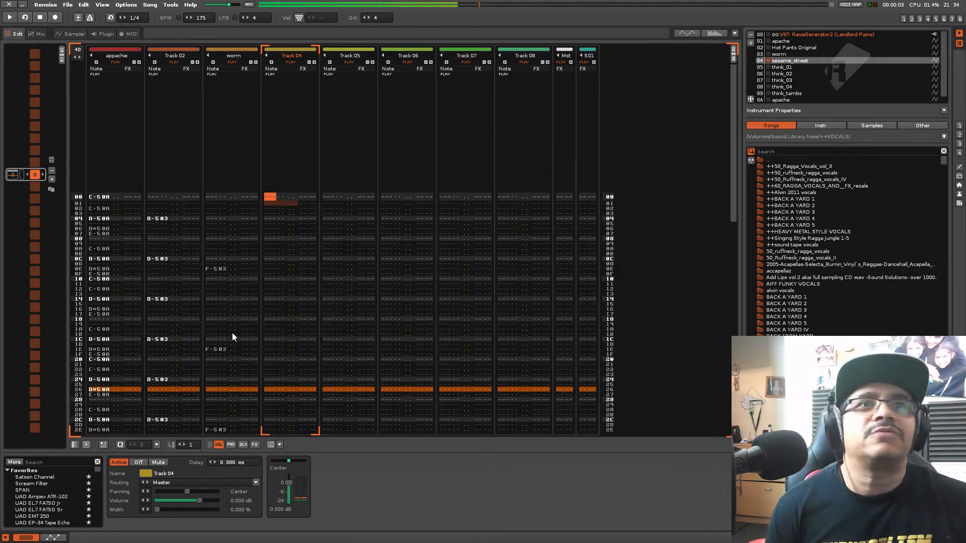
key(Down)
key(Down)
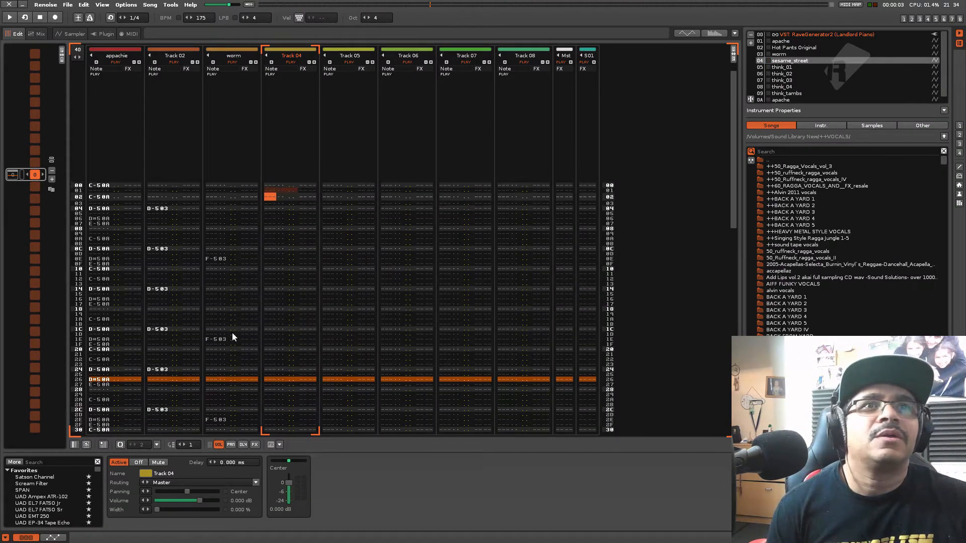
key(5)
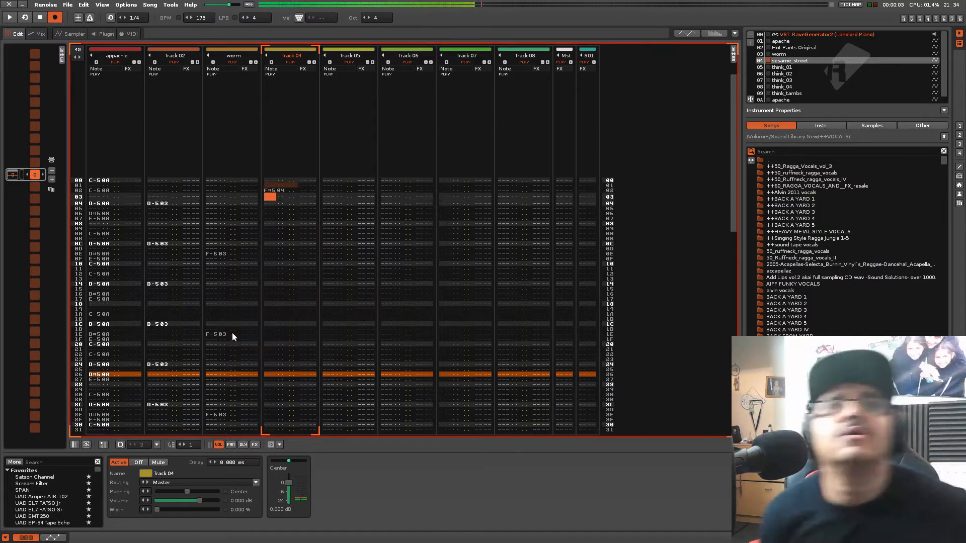
key(t)
Repeat the F#5 and G-5 sesame_street pair on lines 0A and 0B and on lines 12 and 13 of Track 04
key(Down)
key(Down)
key(Down)
key(Up)
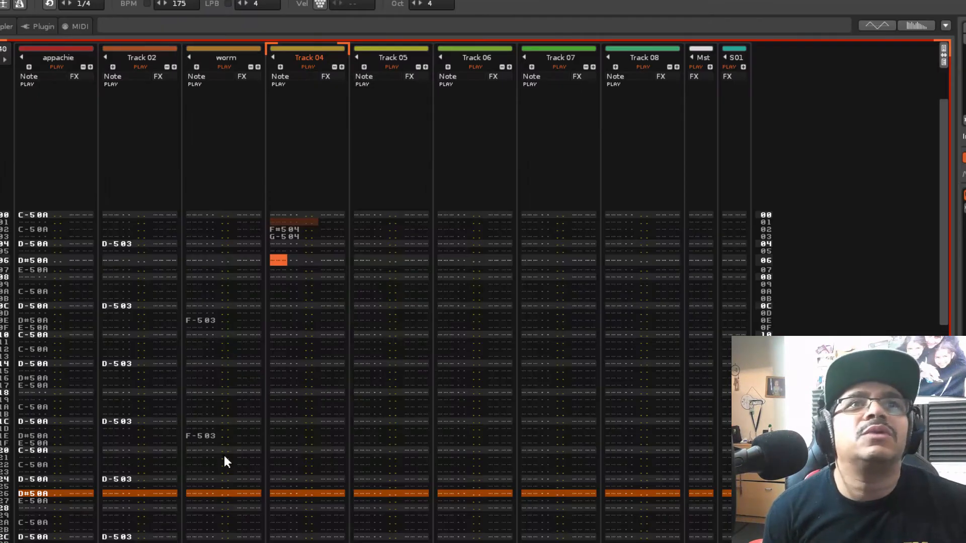
key(Down)
key(Down)
key(Down)
key(Down)
key(5)
key(t)
key(Down)
key(Down)
key(Down)
key(Down)
key(Down)
key(Down)
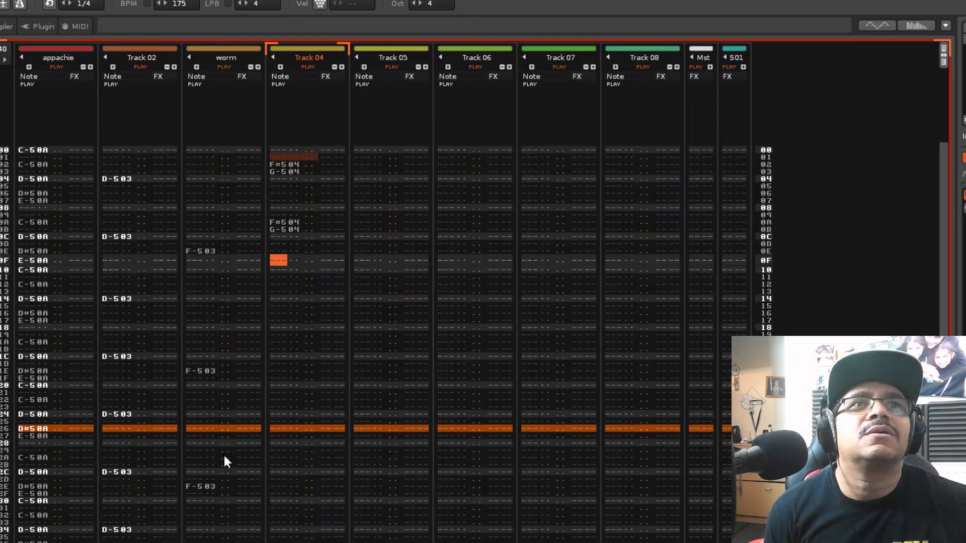
key(5)
key(t)
Enter the sesame_street slice pair F#5 and G-5 on lines 1A and 1B and on lines 22 and 23 of Track 04
key(Down)
key(Down)
key(Down)
key(Down)
key(Down)
key(Down)
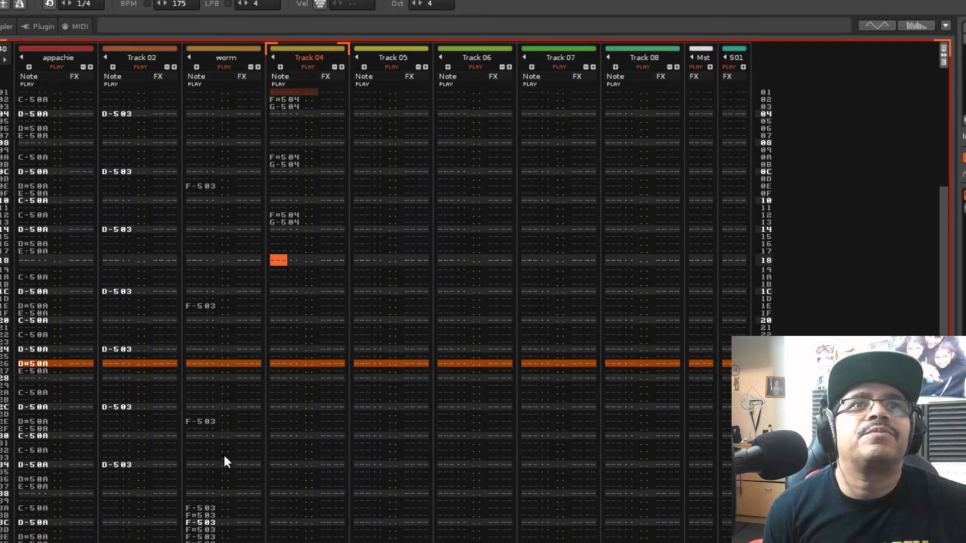
key(5)
key(t)
key(Down)
key(Down)
key(Down)
key(Down)
key(Down)
key(Down)
key(Down)
key(Down)
key(Down)
key(Down)
key(Down)
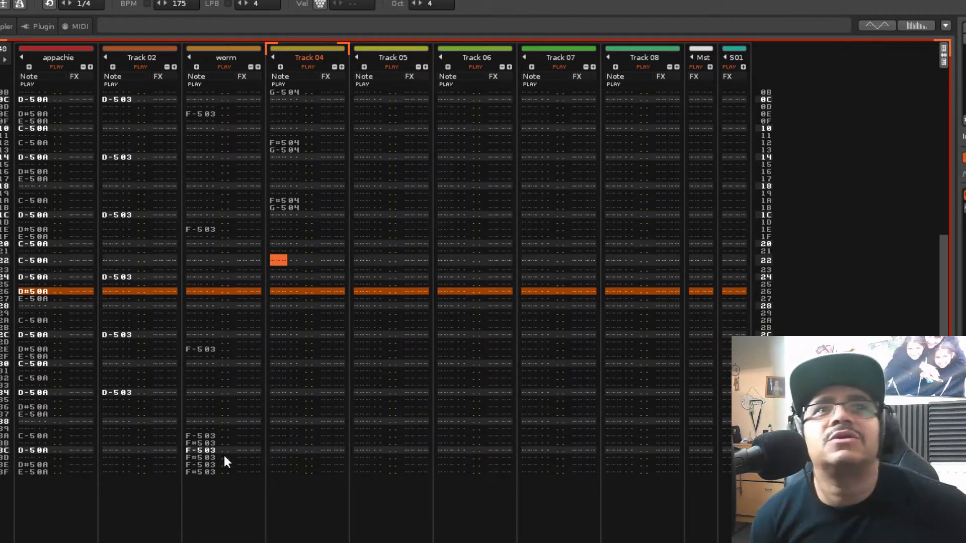
Repeat the F#5 and G-5 pair on lines 2A/2B, 32/33 and 3A/3B of Track 04, and play the pattern
key(Down)
key(Down)
key(Down)
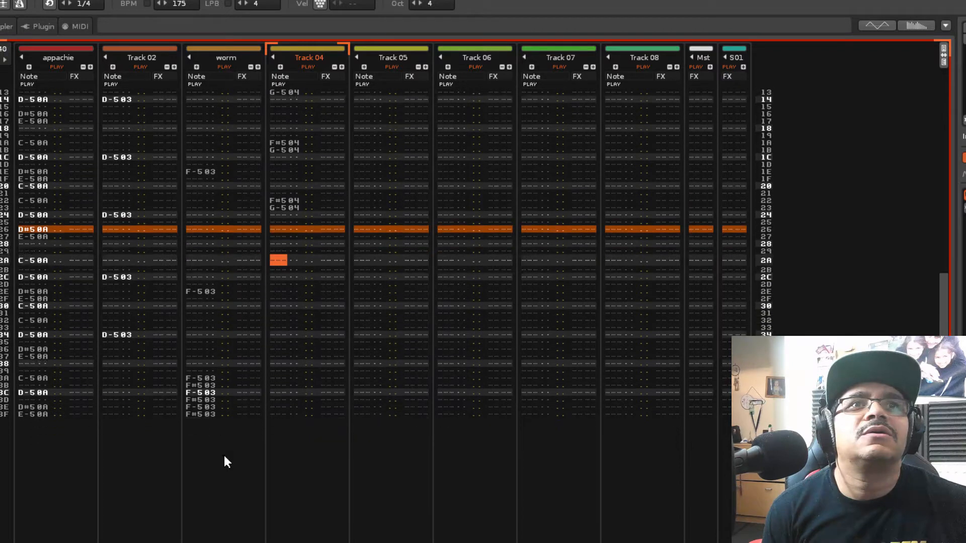
key(Down)
key(Down)
key(Down)
key(Down)
key(Down)
key(Down)
key(Down)
key(Down)
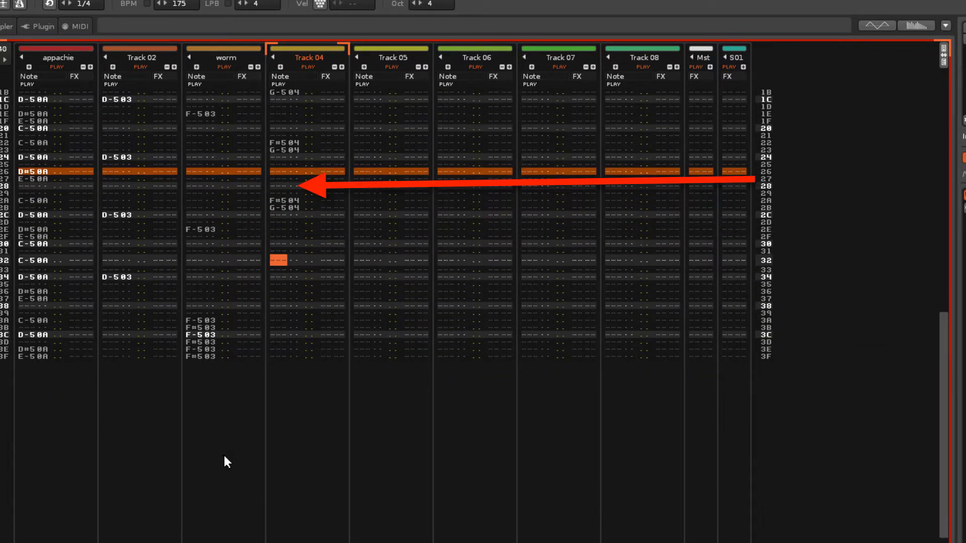
key(Down)
key(Down)
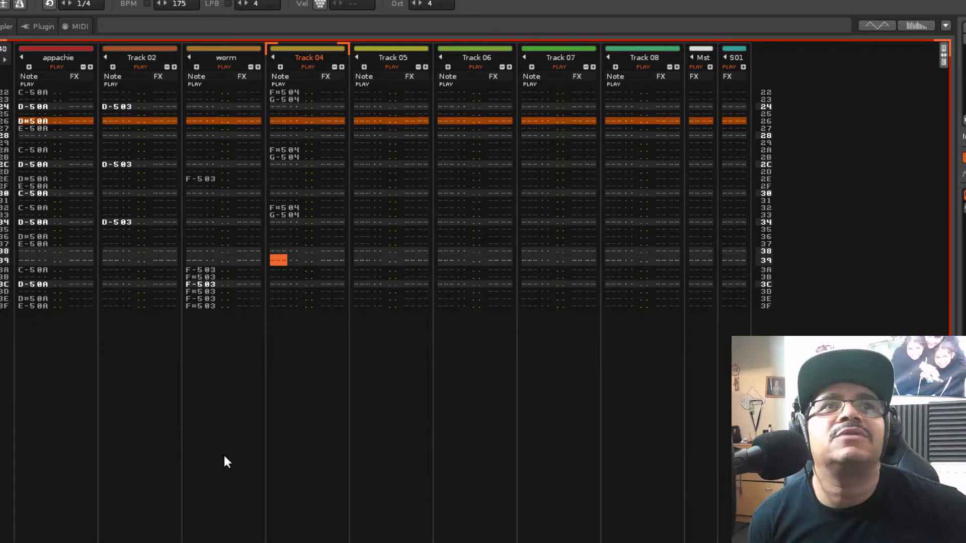
key(5)
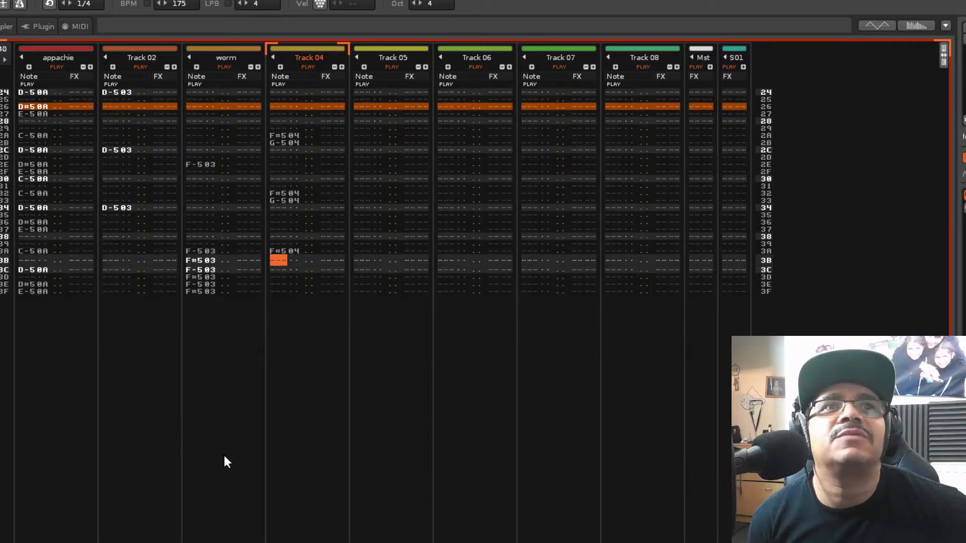
key(t)
key(Down)
key(space)
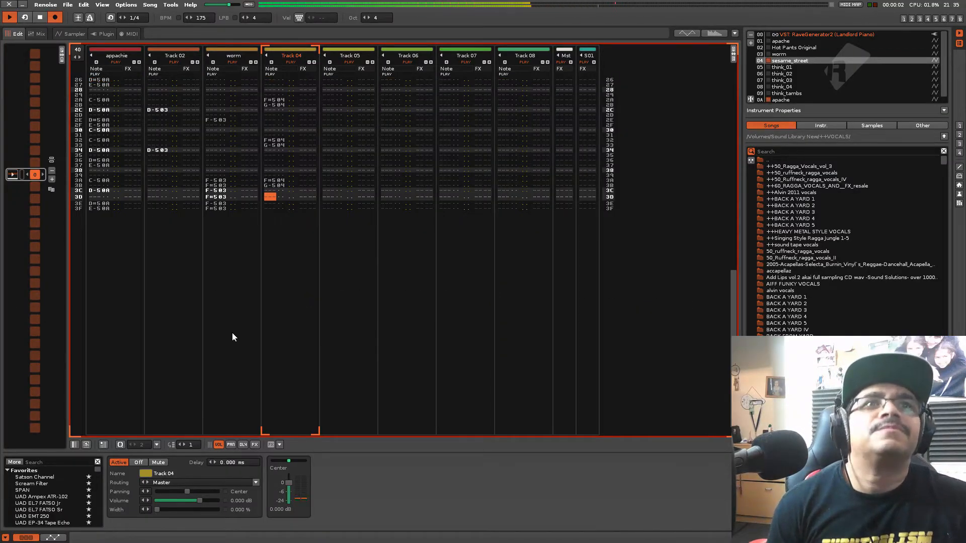
Search the effects for "pro", add FF Pro-Q 2 to Track 04 and open its external editor
click(49, 462)
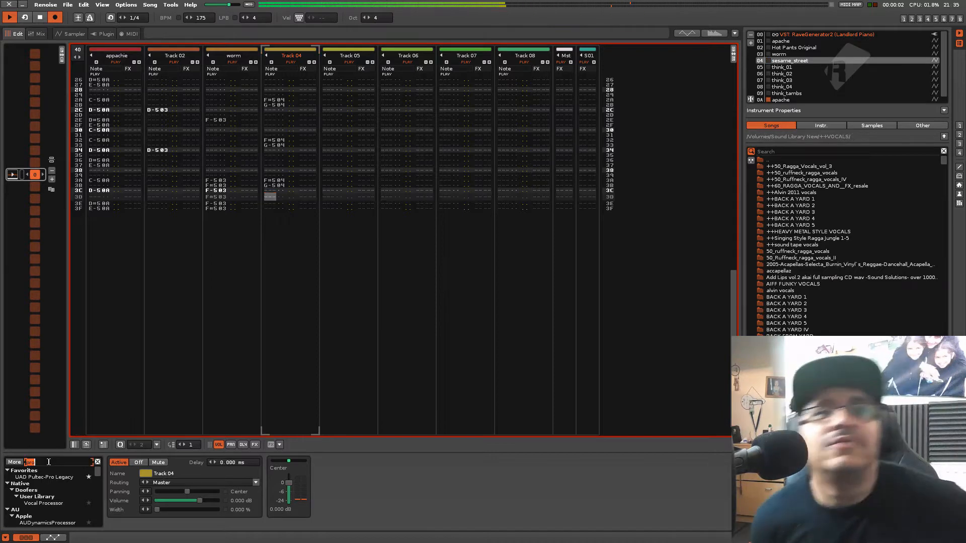
text(pro )
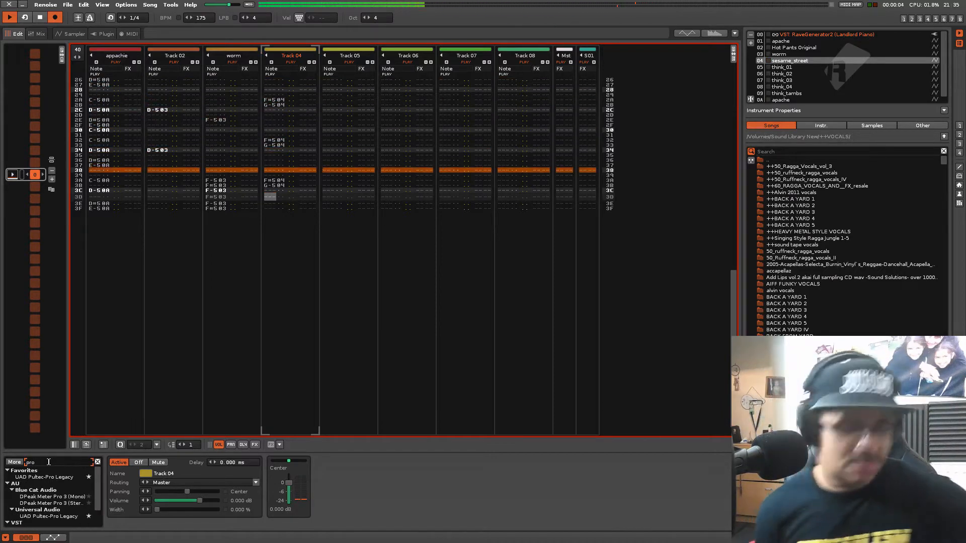
text(2)
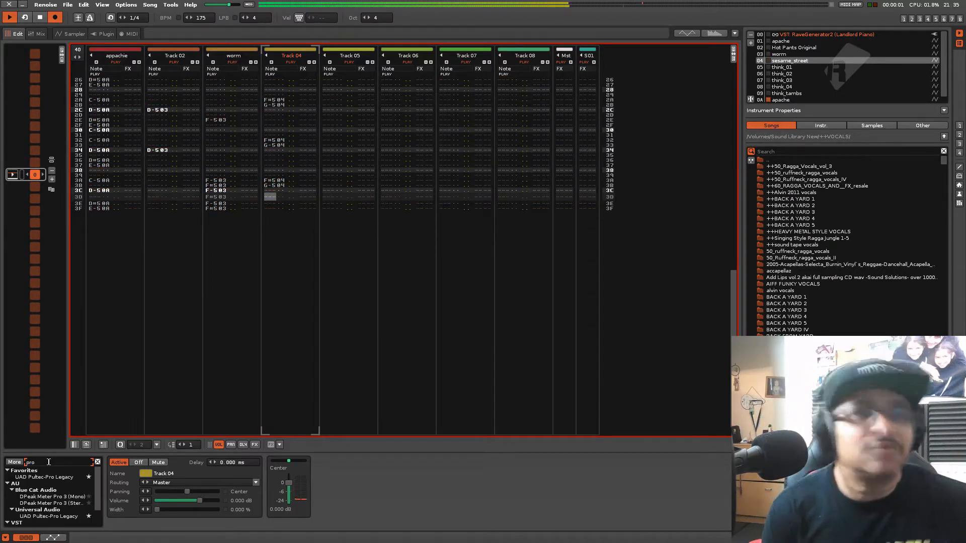
key(BackSpace)
key(BackSpace)
key(BackSpace)
key(BackSpace)
key(BackSpace)
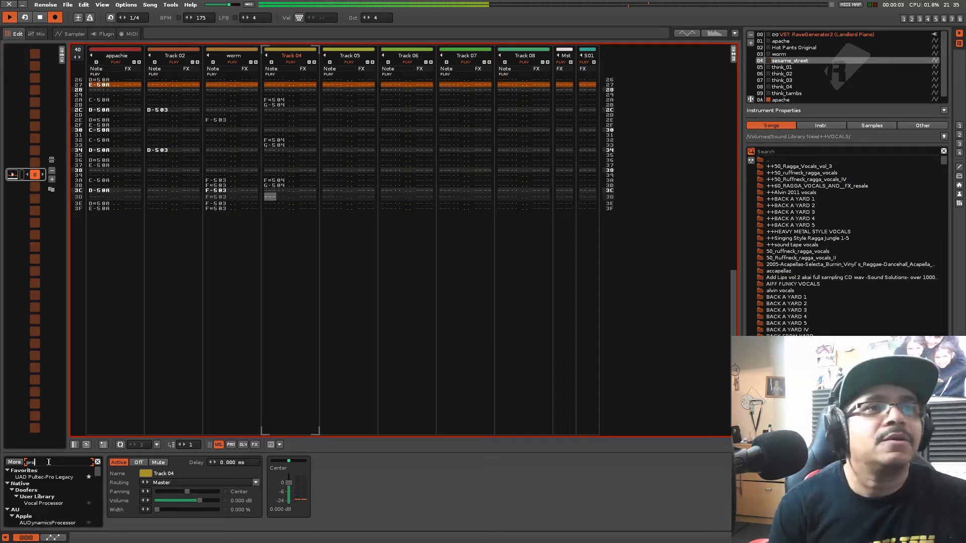
text(2 q)
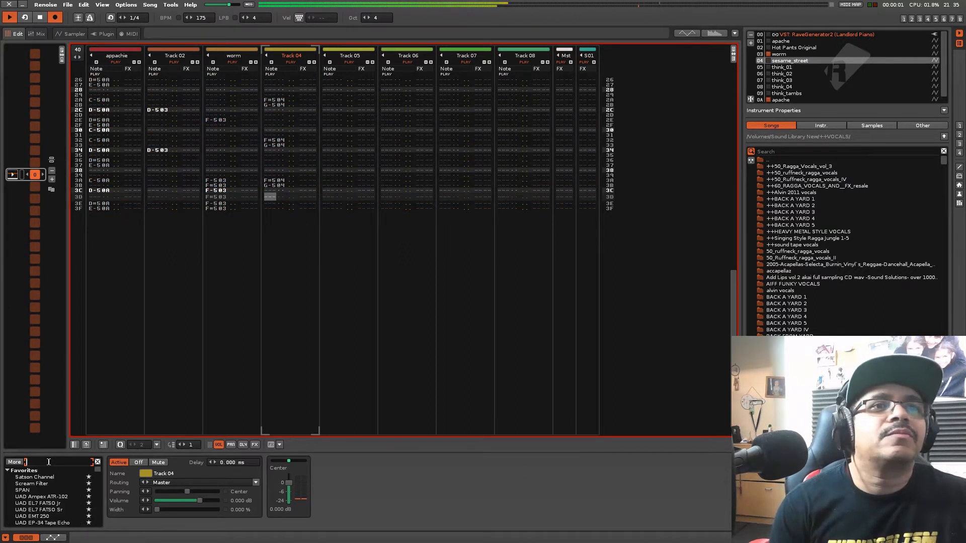
text(pro)
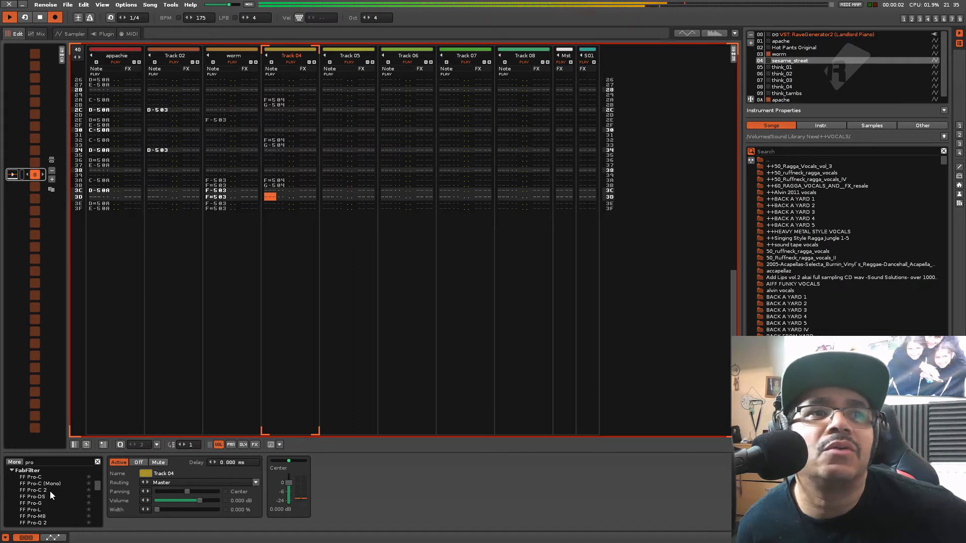
scroll(50, 492, down, 1)
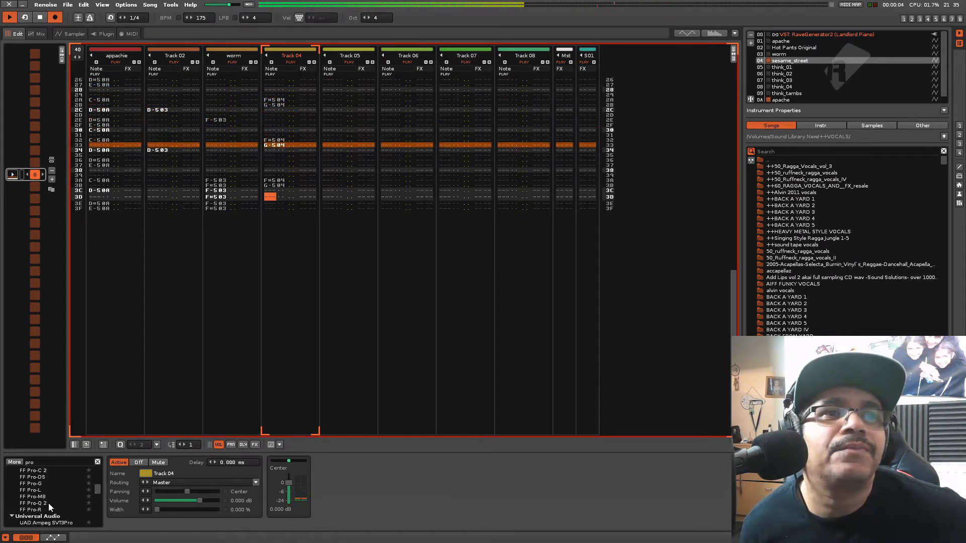
double_click(48, 503)
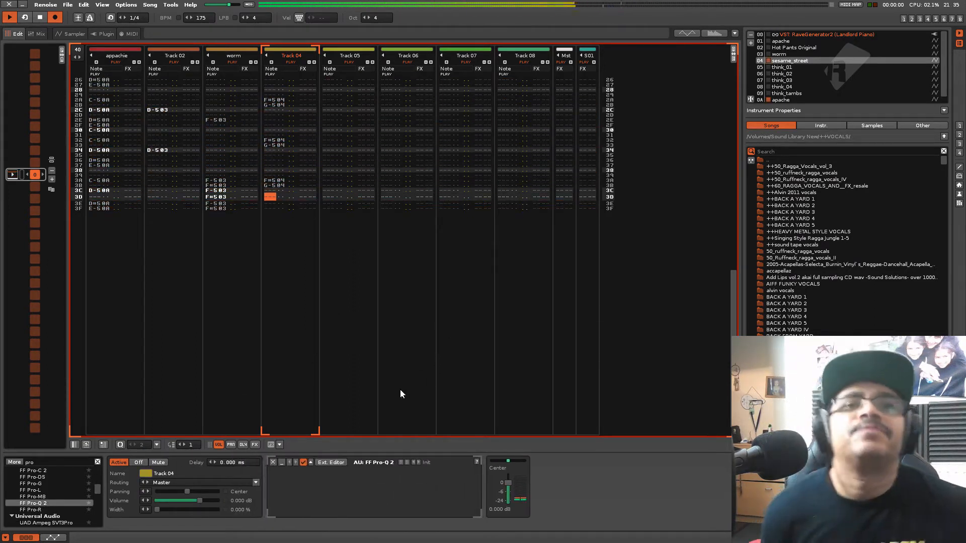
click(332, 463)
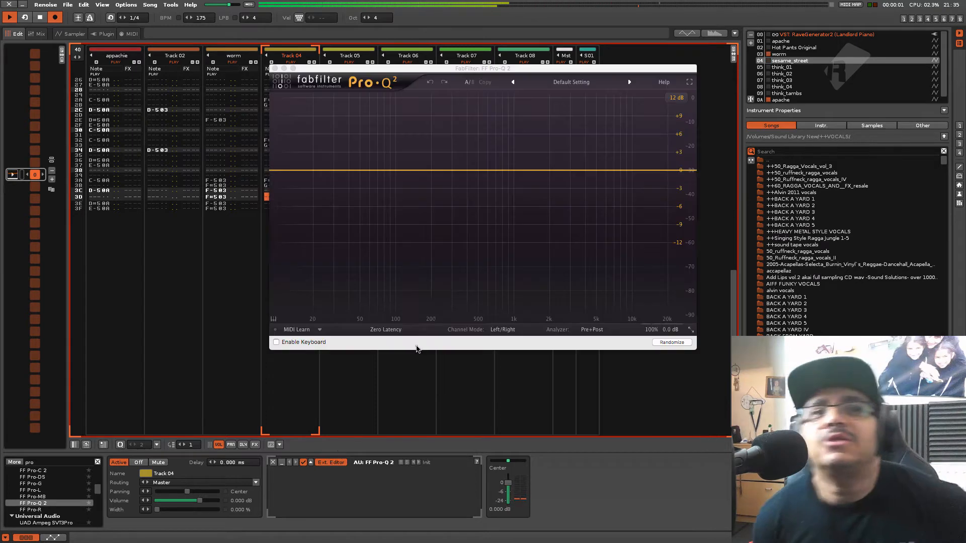
Add a Low Cut band at about 1050 Hz with Q about 0.96 in Track 04's Pro-Q 2, and close its editor
click(375, 172)
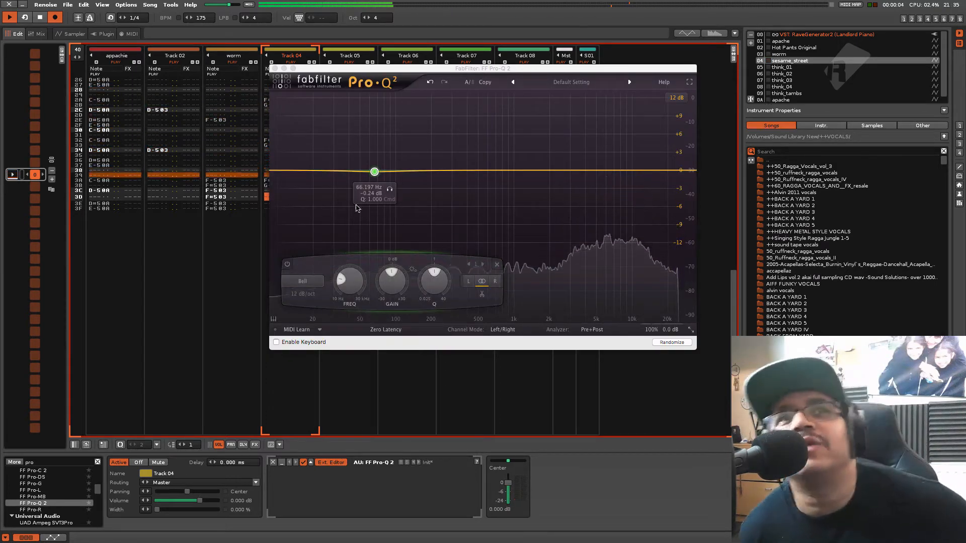
click(315, 283)
click(302, 315)
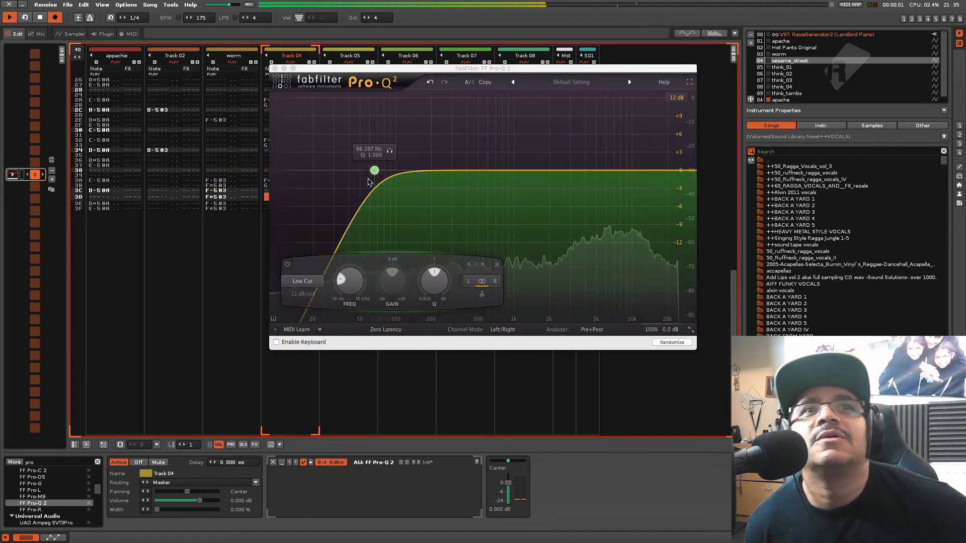
drag(375, 172, 513, 173)
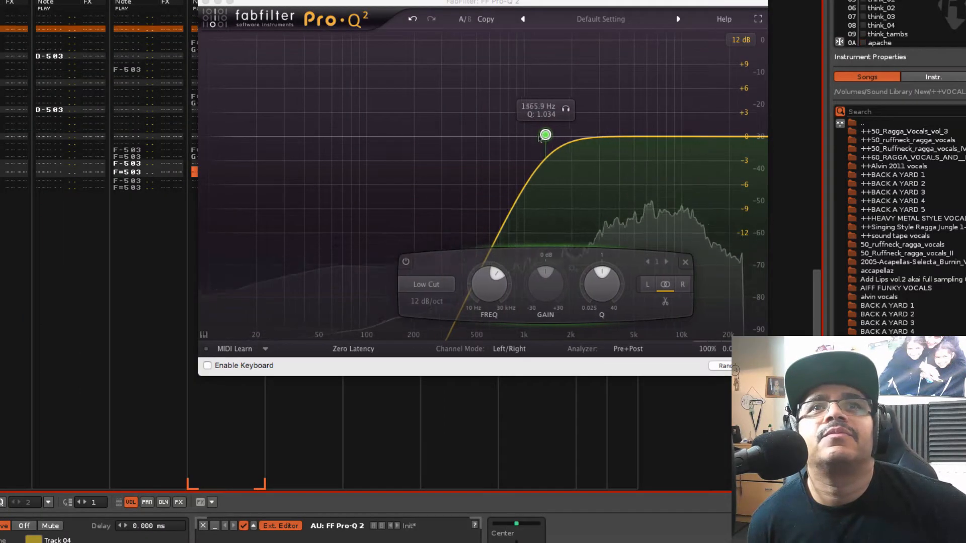
drag(524, 140, 527, 139)
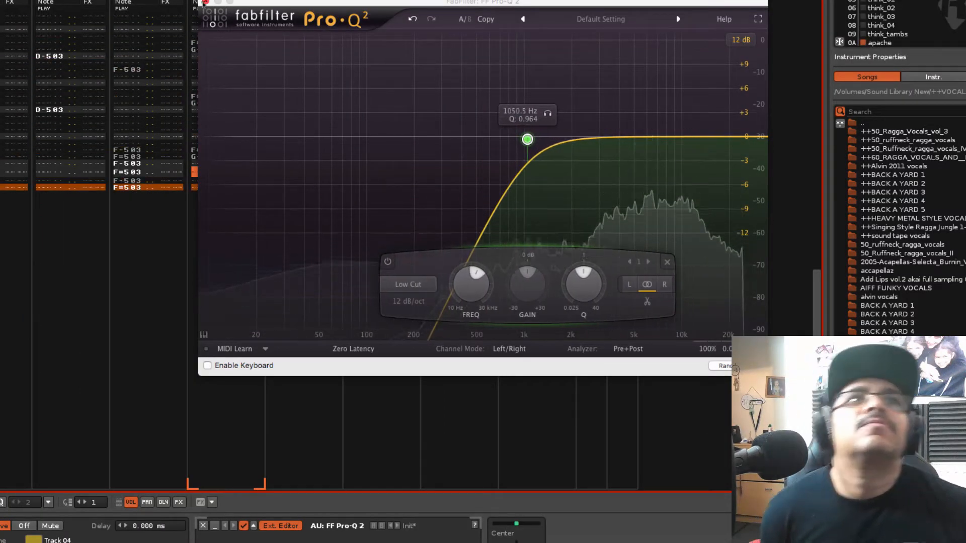
click(206, 2)
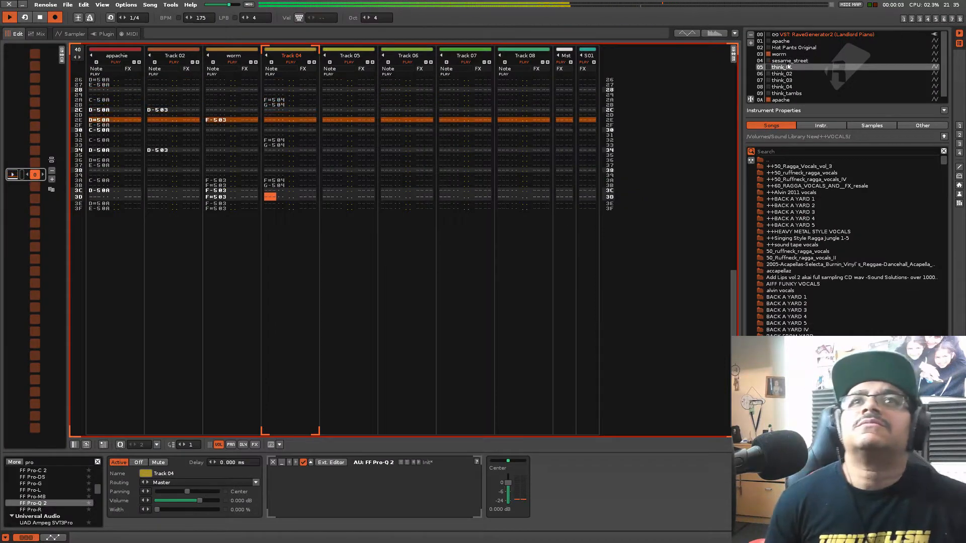
For Track 05, auto-slice instrument 05 think_01 at 50 % sensitivity and add a slice marker at the small hit just before 4.0
click(322, 166)
key(space)
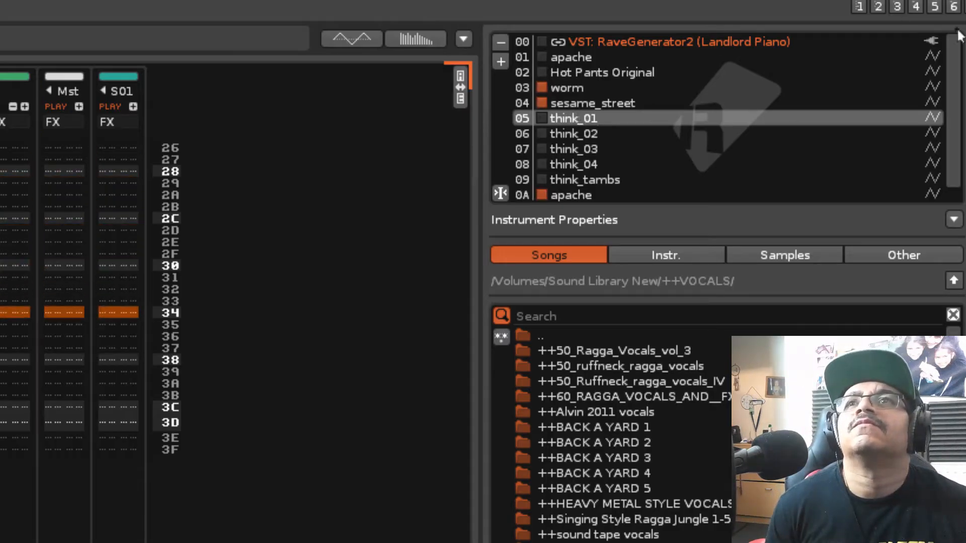
click(897, 8)
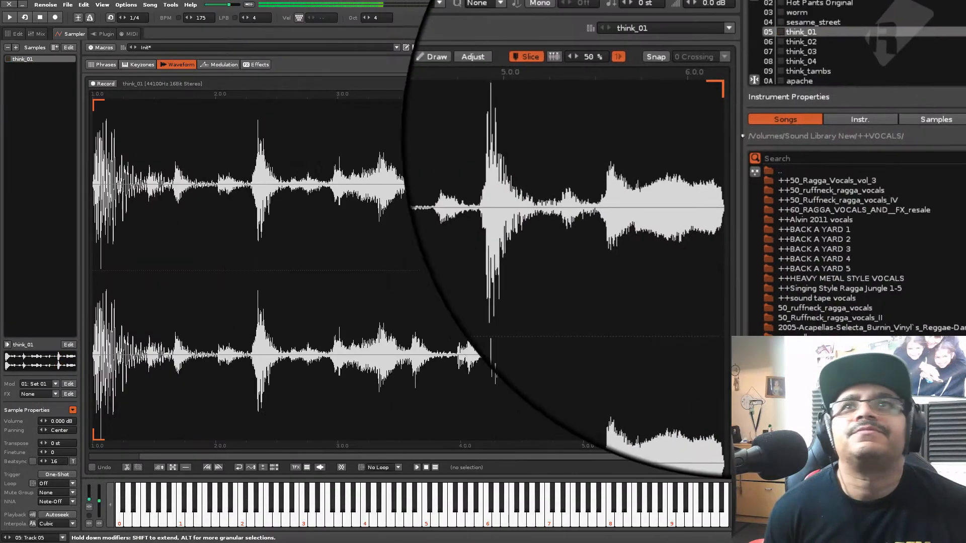
click(619, 85)
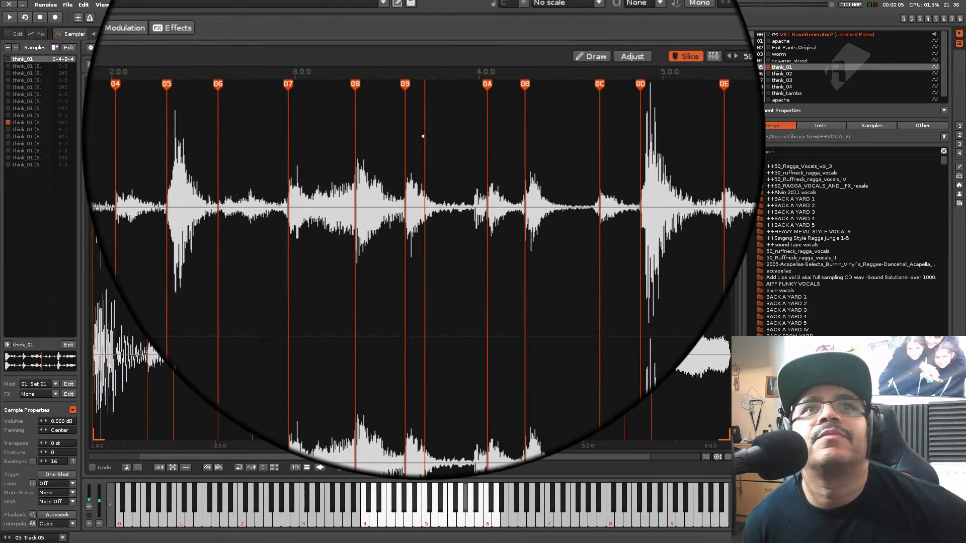
click(455, 186)
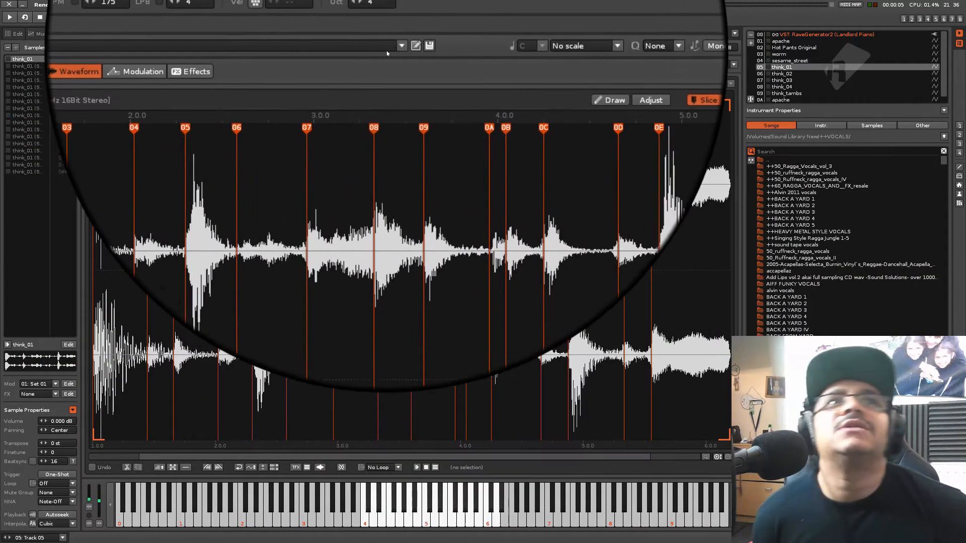
Browse the Breaks folder of the User Library in the instrument preset browser, and close it without loading a preset
click(395, 44)
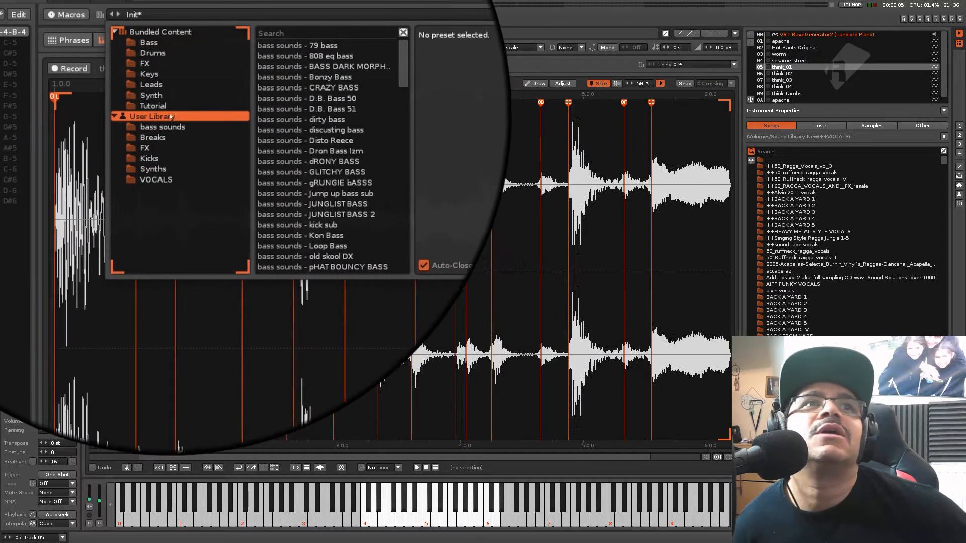
click(109, 150)
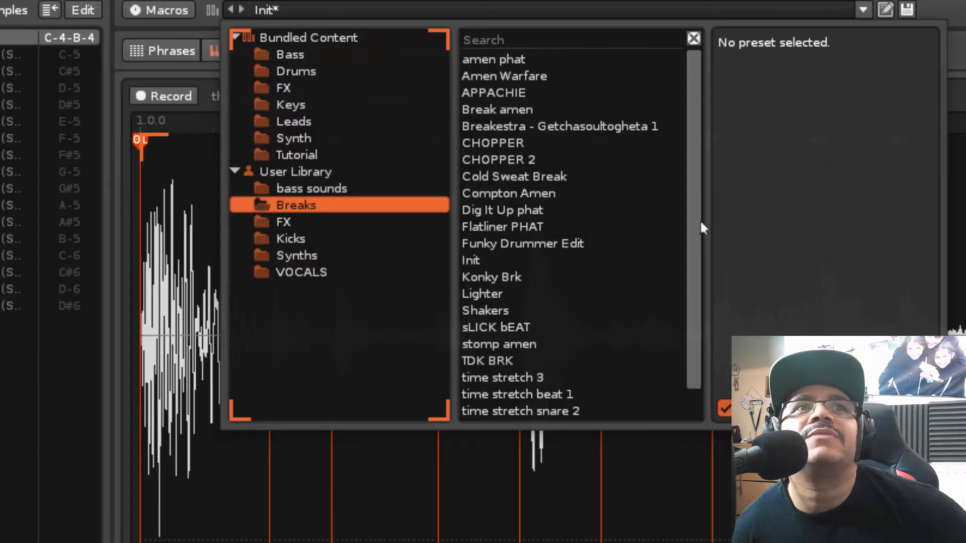
mouse_move(336, 128)
mouse_down()
mouse_move(333, 166)
mouse_move(336, 120)
mouse_up()
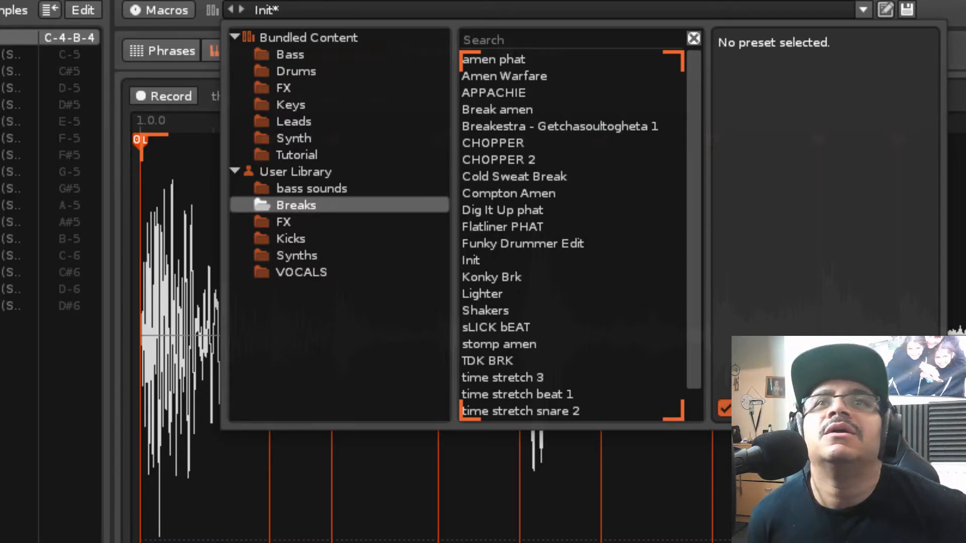
click(523, 189)
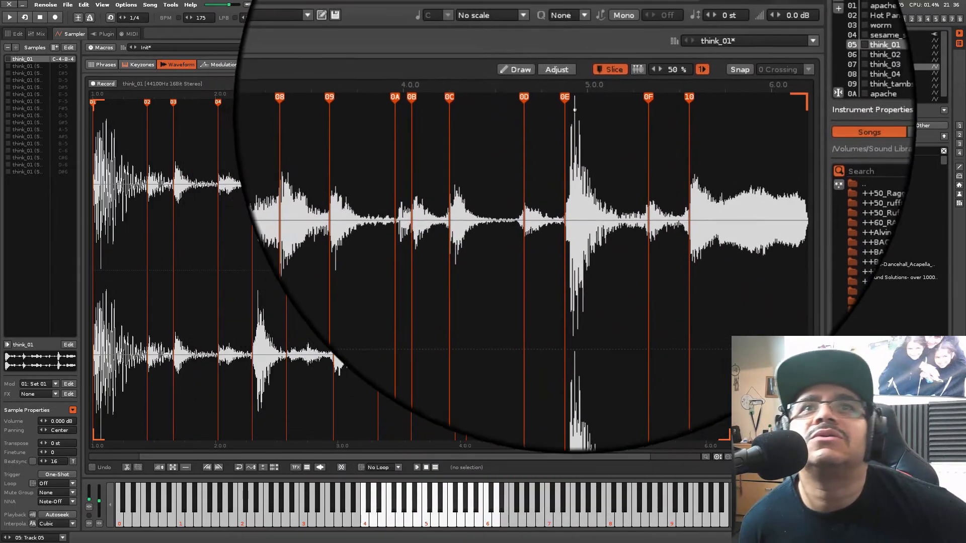
Audition the think_01 slices, and set the pattern editor to follow playback with edit mode on for Track 05
key(6)
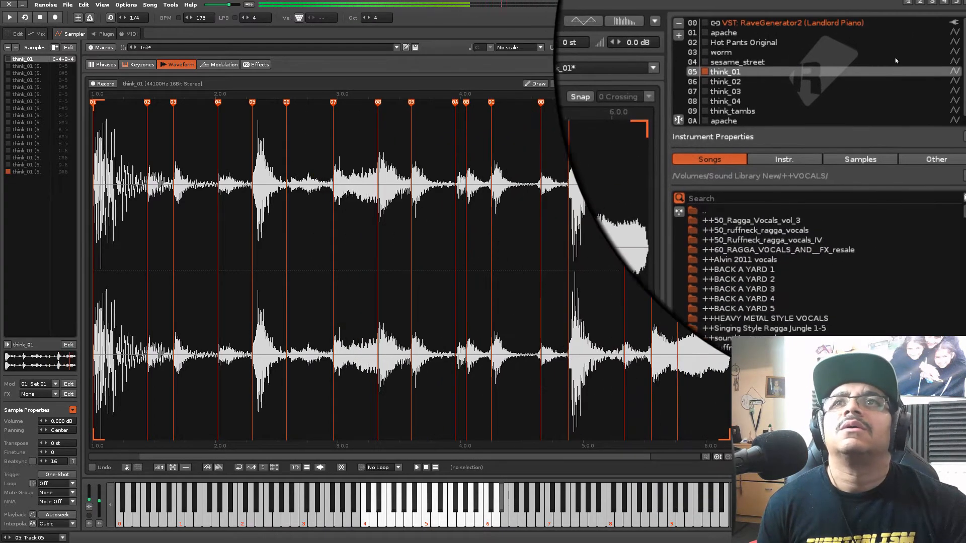
key(0)
key(F2)
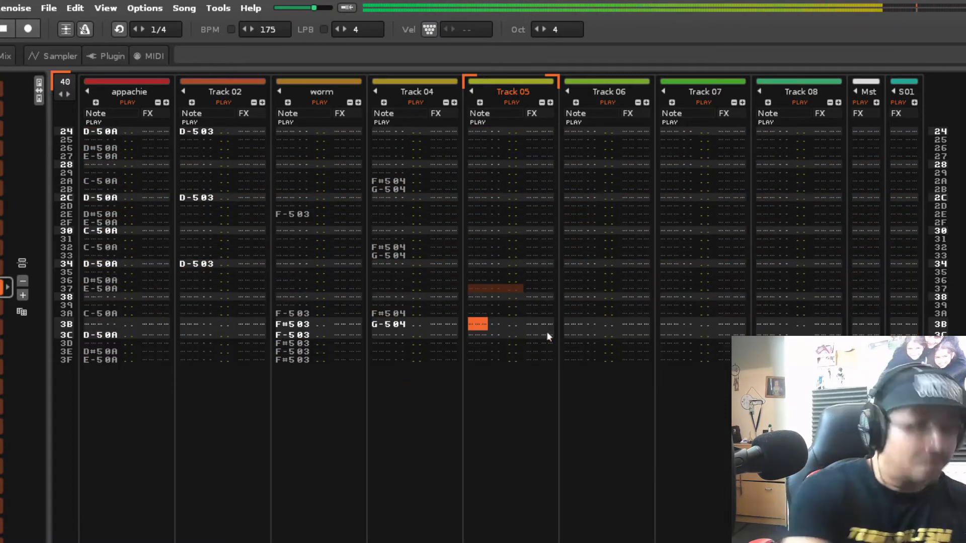
click(65, 28)
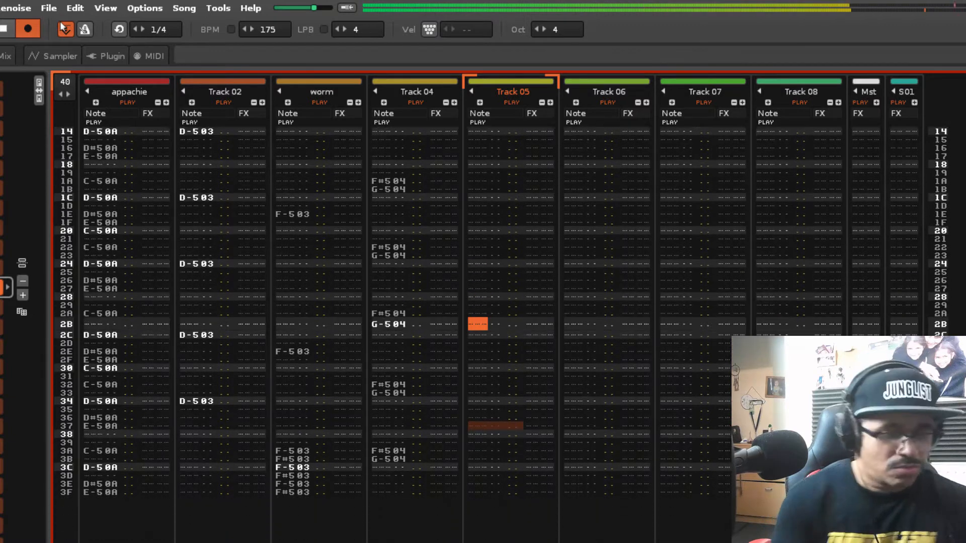
key(Escape)
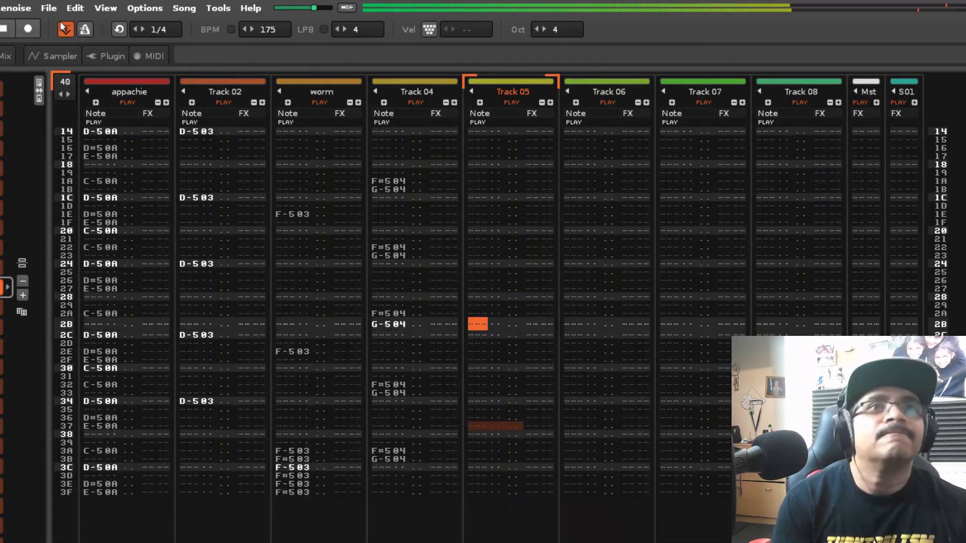
key(Escape)
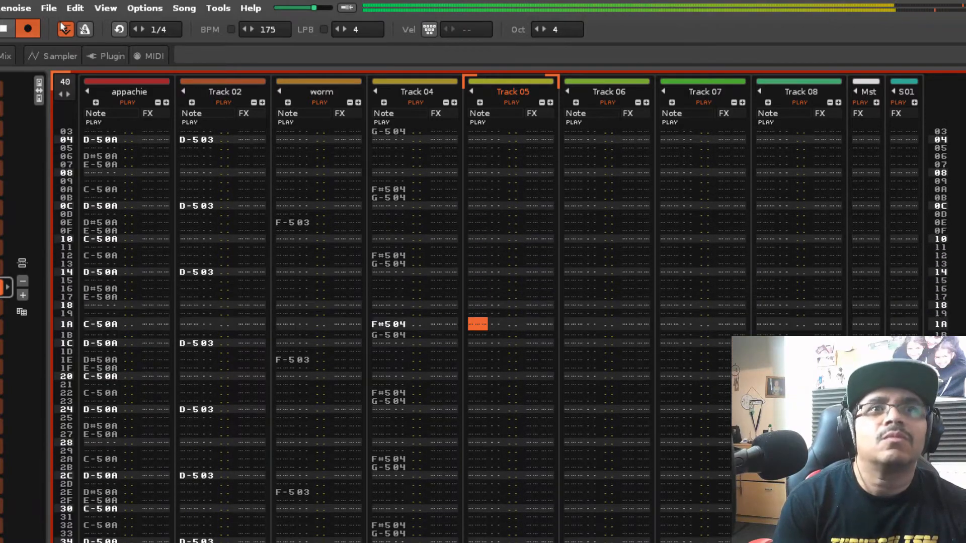
Record think_01 slices live into Track 05: D#6 on line 1C and G-5, G#5, G#4 and A-5 across lines 3C to 3F
key(0)
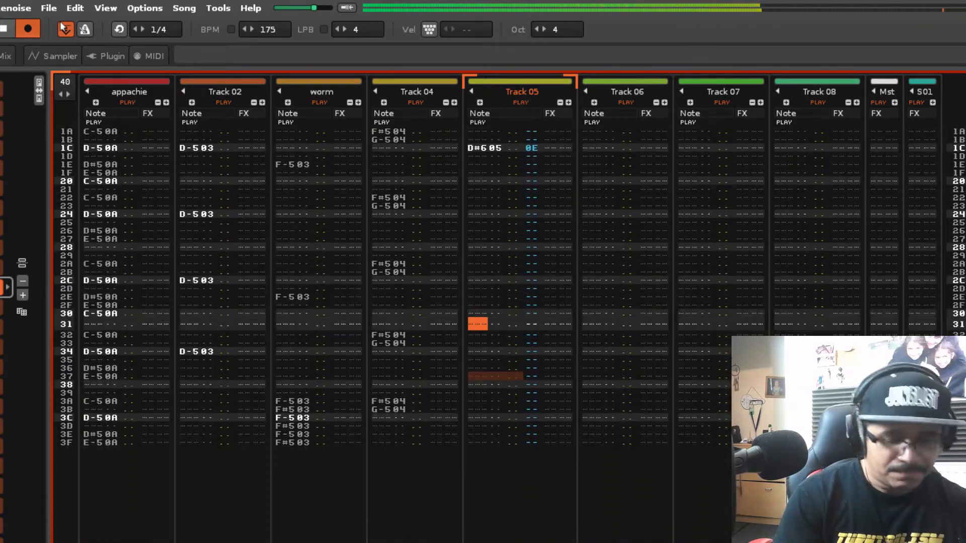
key(t)
key(r)
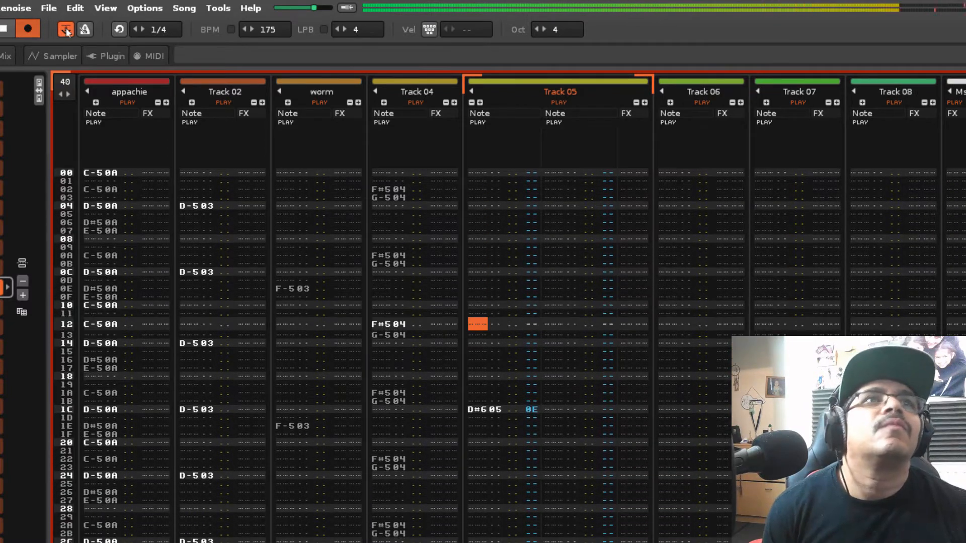
key(End)
key(Up)
key(Up)
key(Up)
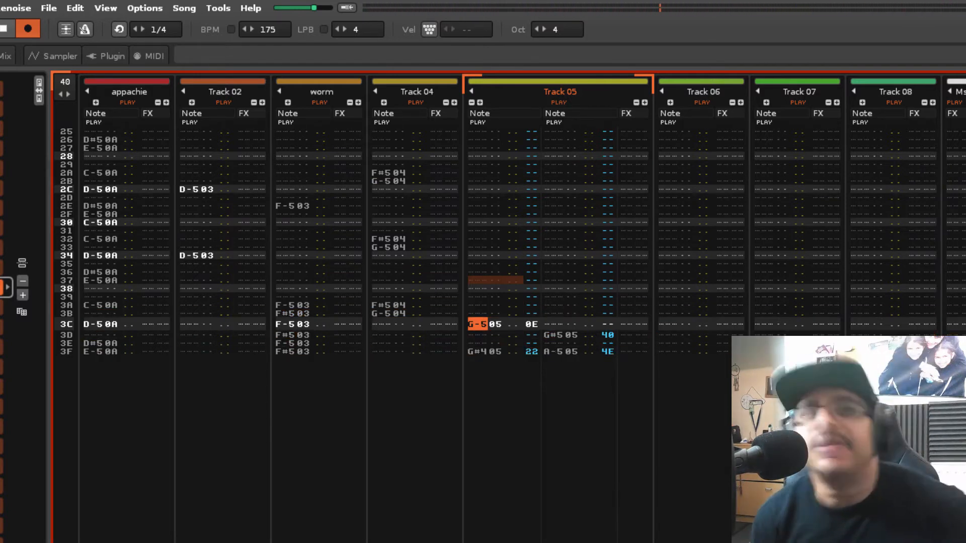
Delete the G-5 note on line 3C and the G#4 note on line 3F from Track 05's first note column
key(Escape)
key(Delete)
key(Down)
key(Down)
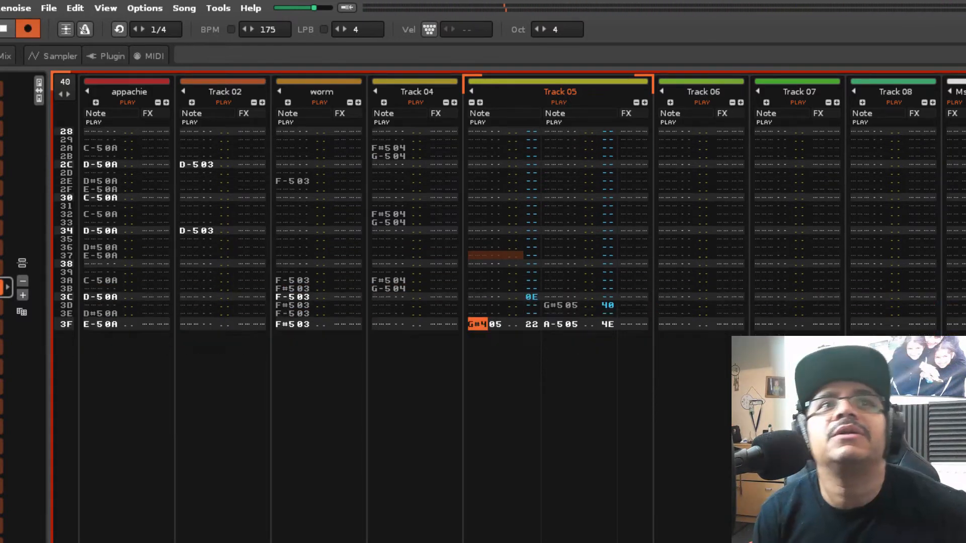
key(Delete)
Delete the G#5 note on line 3D and the A-5 note on line 3F from Track 05's second note column
key(Up)
key(Up)
key(Up)
key(Up)
key(Up)
key(Up)
key(Right)
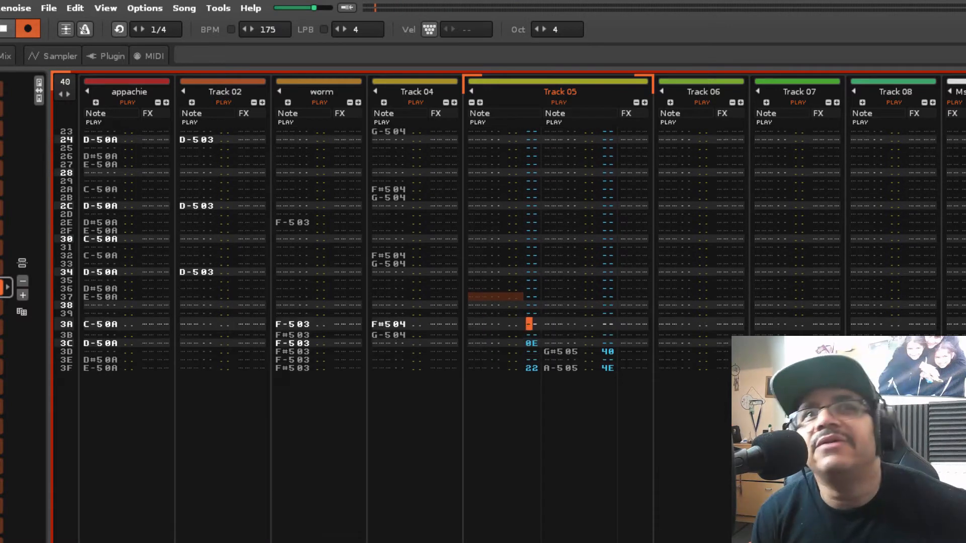
key(Down)
key(Down)
key(Down)
key(Delete)
key(Down)
key(Delete)
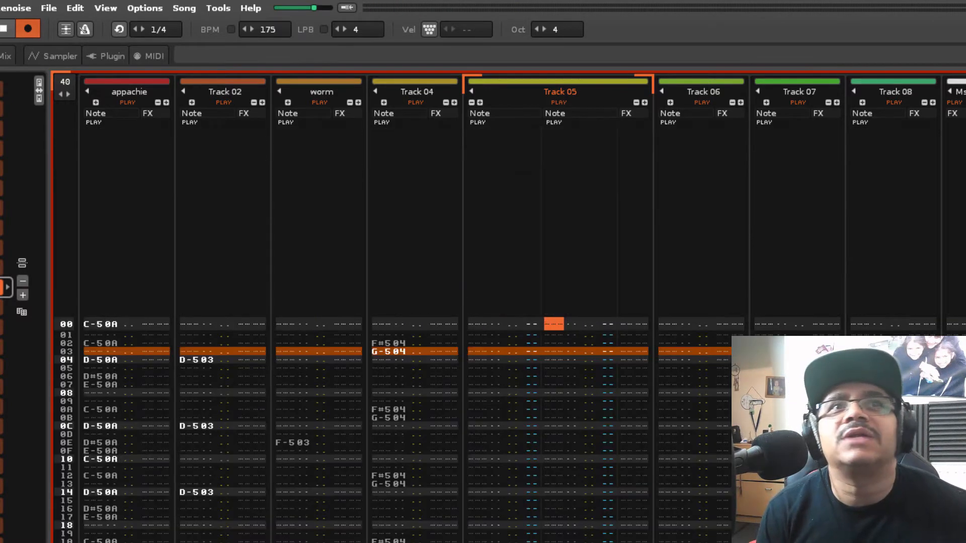
key(Up)
key(Up)
key(Up)
key(Up)
key(Left)
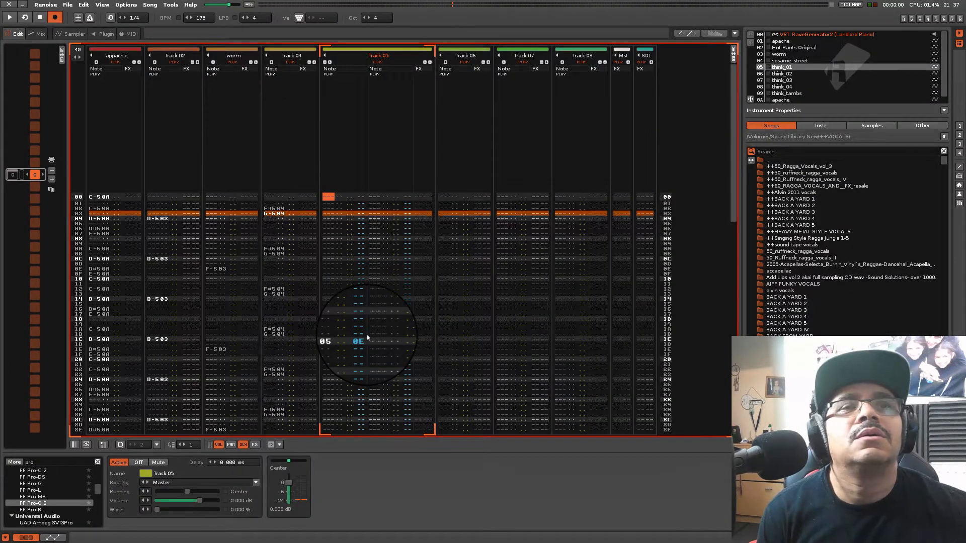
During playback, search the effects for a delay, add the native Delay to Track 05 and load its Groovy 3 preset
key(space)
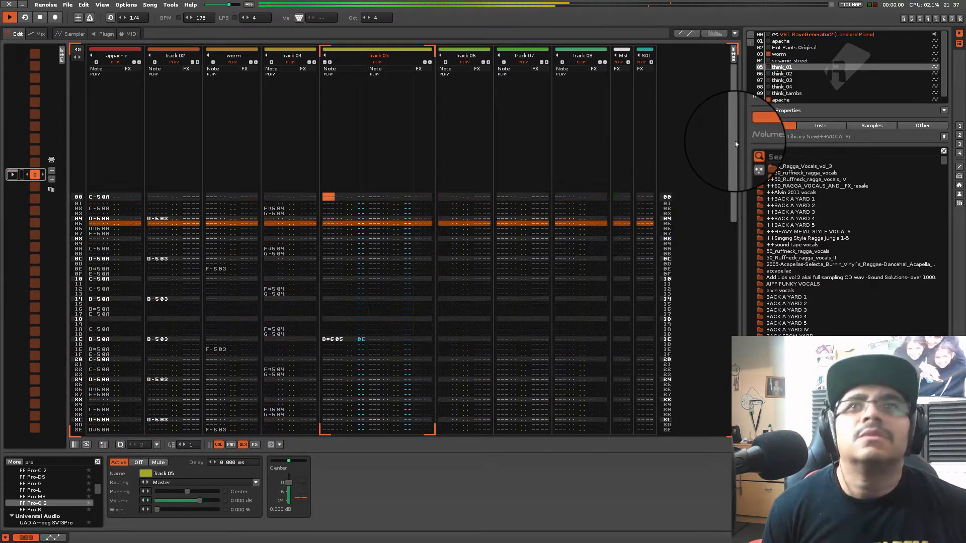
click(42, 461)
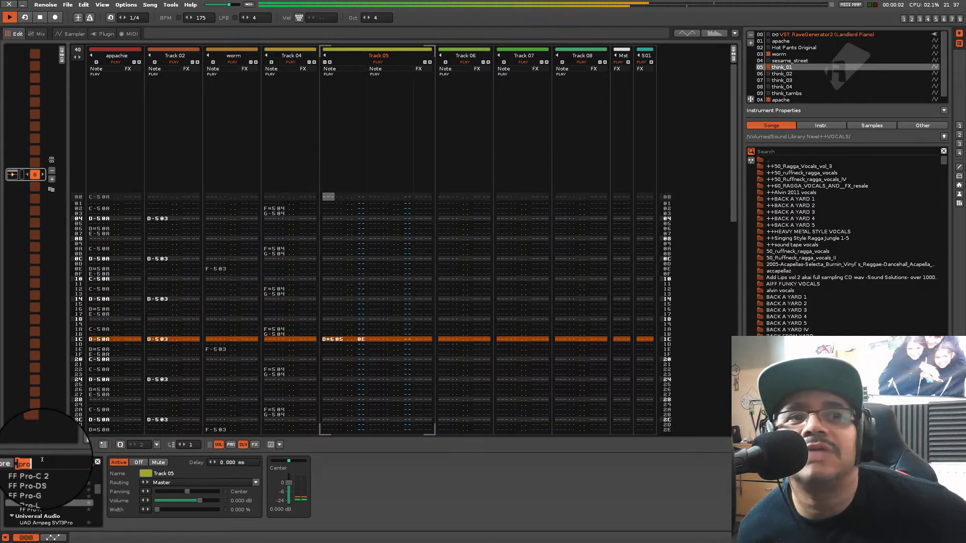
text(delay)
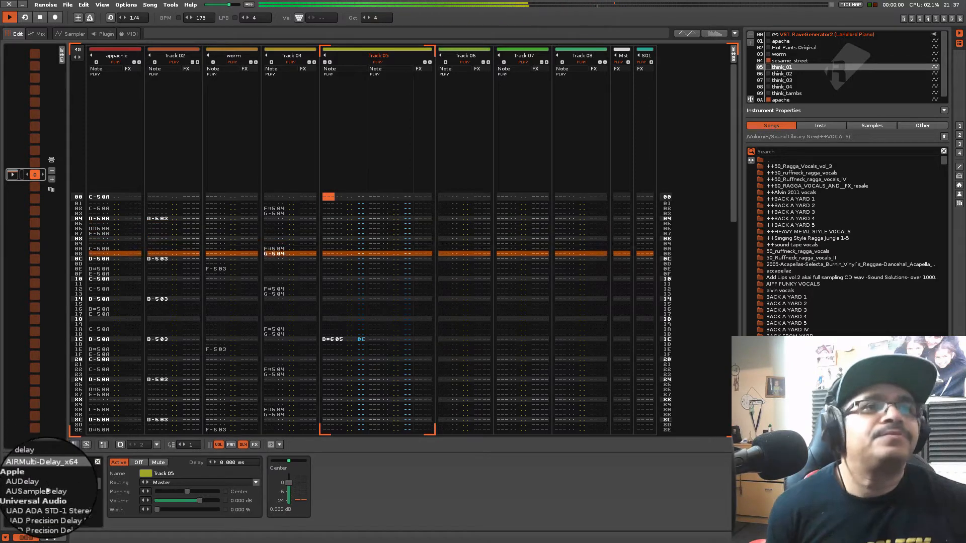
scroll(43, 484, up, 3)
drag(41, 485, 323, 459)
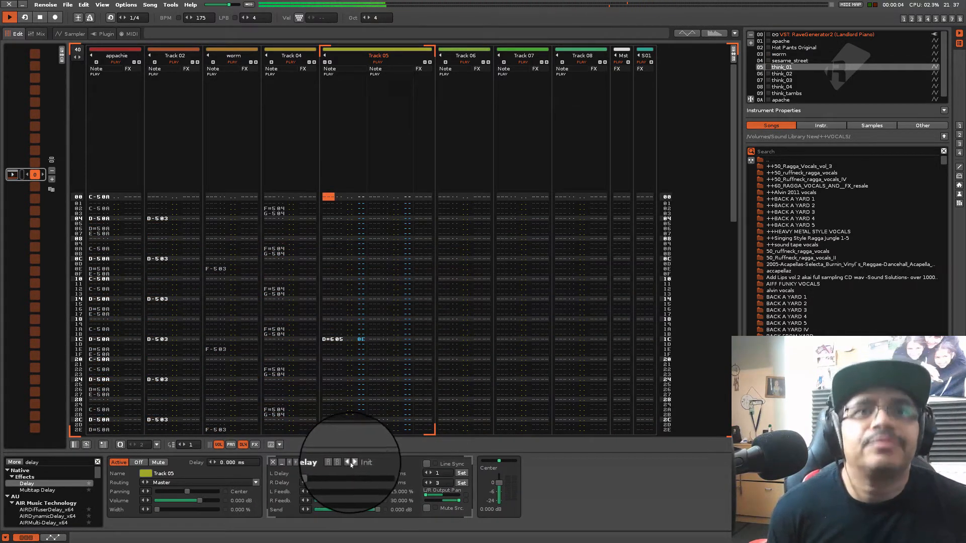
click(353, 463)
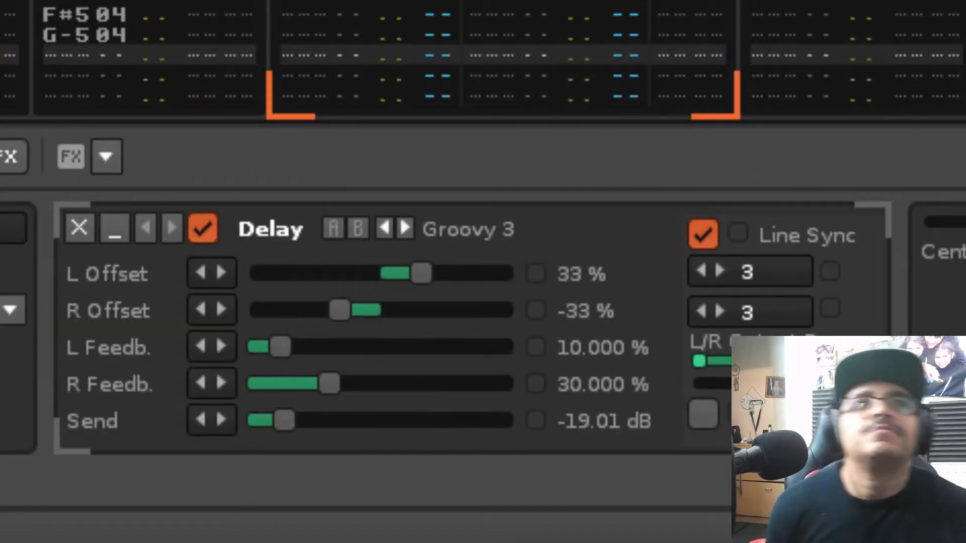
Choose instrument 02 Hot Pants Original for Track 06 and auto-slice its sample at 50 % sensitivity
click(855, 55)
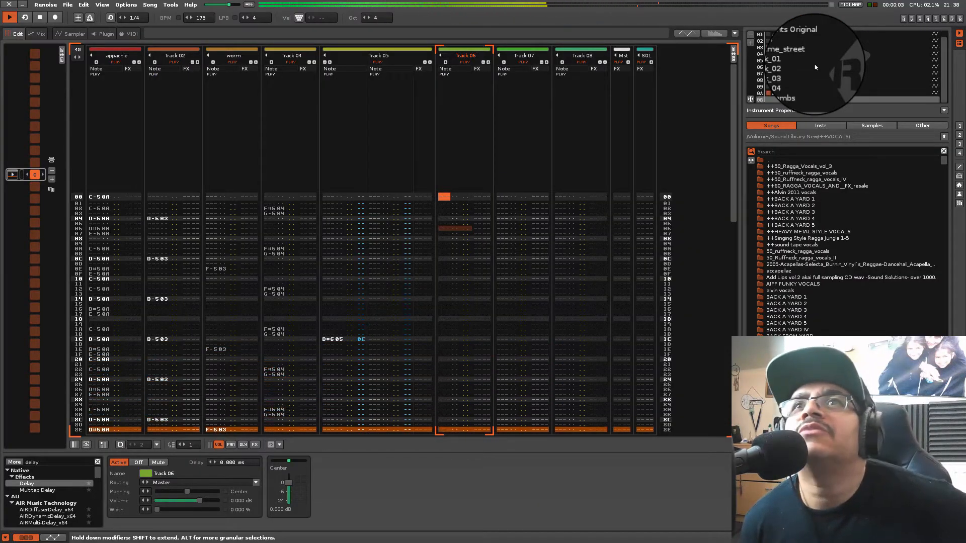
key(alt+Up)
key(alt+Up)
key(alt+Up)
key(alt+Up)
key(alt+Up)
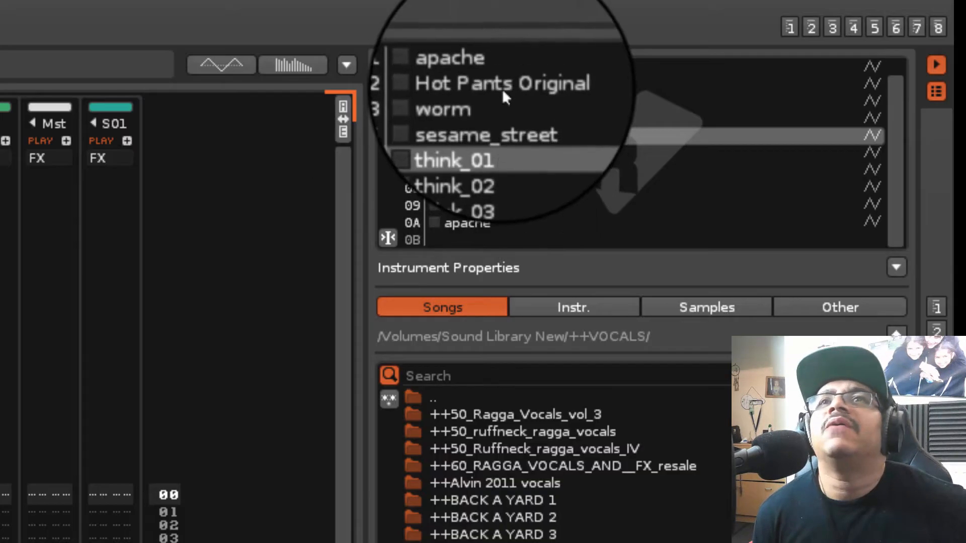
click(794, 42)
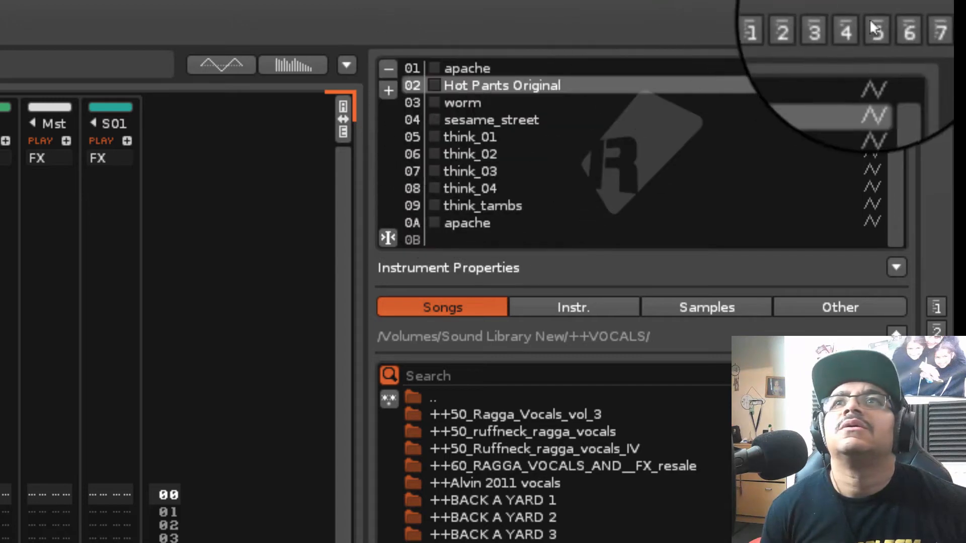
click(834, 30)
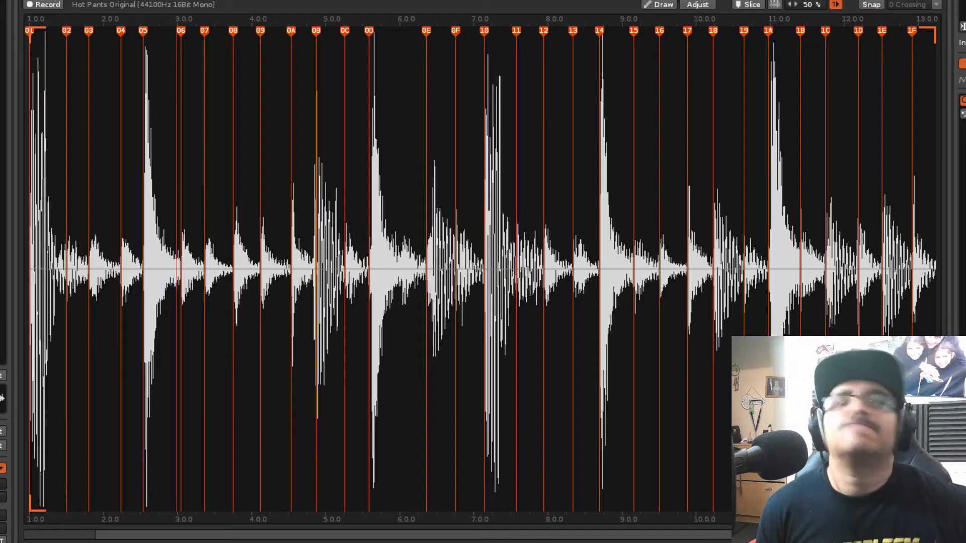
Enter Hot Pants Original slices in Track 06's pattern: C-5 on lines 00 and 0A, E-5 on lines 04 and 0C
key(F1)
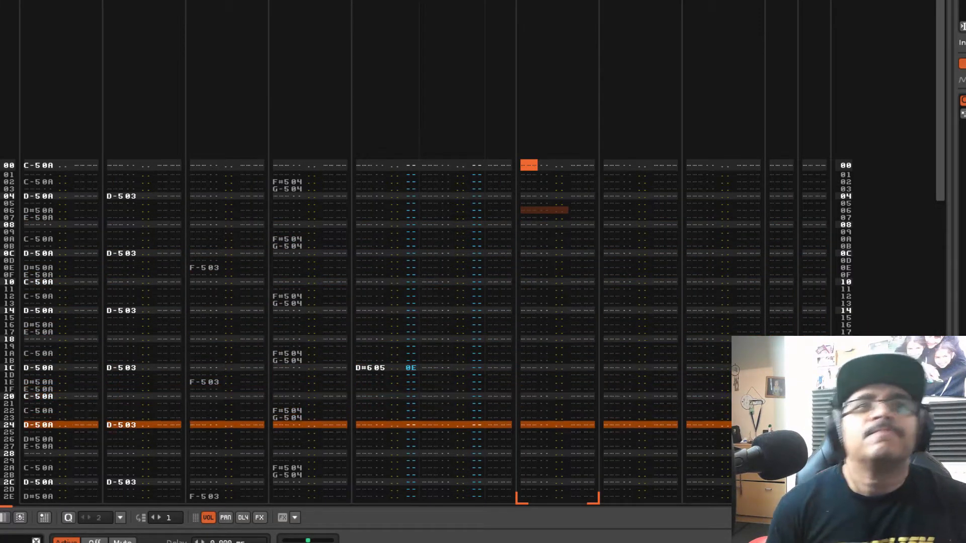
key(q)
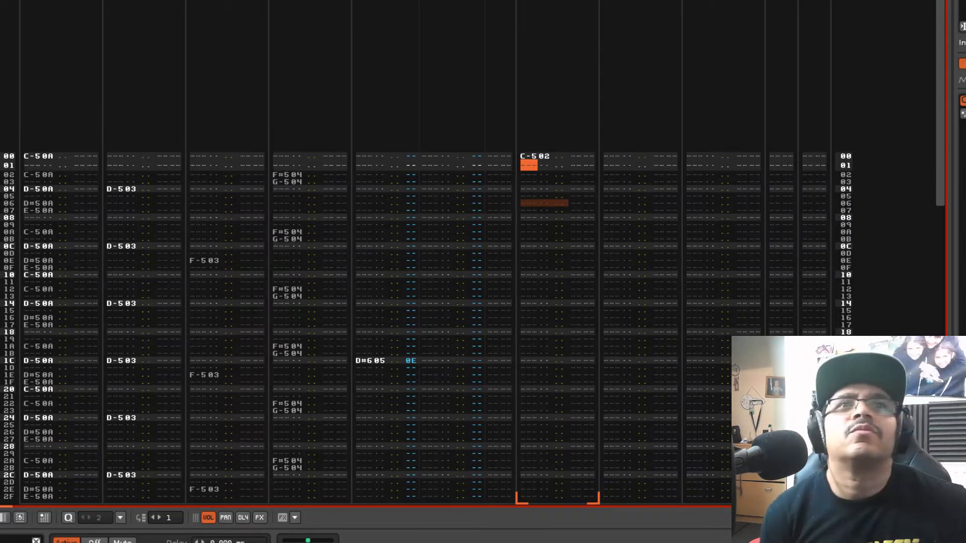
key(Down)
key(Down)
key(Down)
key(e)
key(Down)
key(Down)
key(Down)
key(Down)
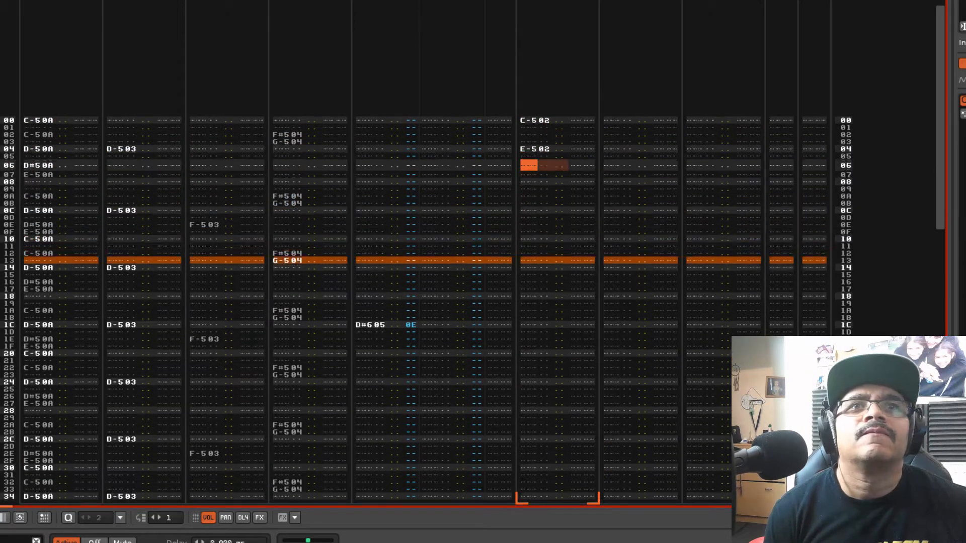
key(Down)
key(q)
key(Down)
key(e)
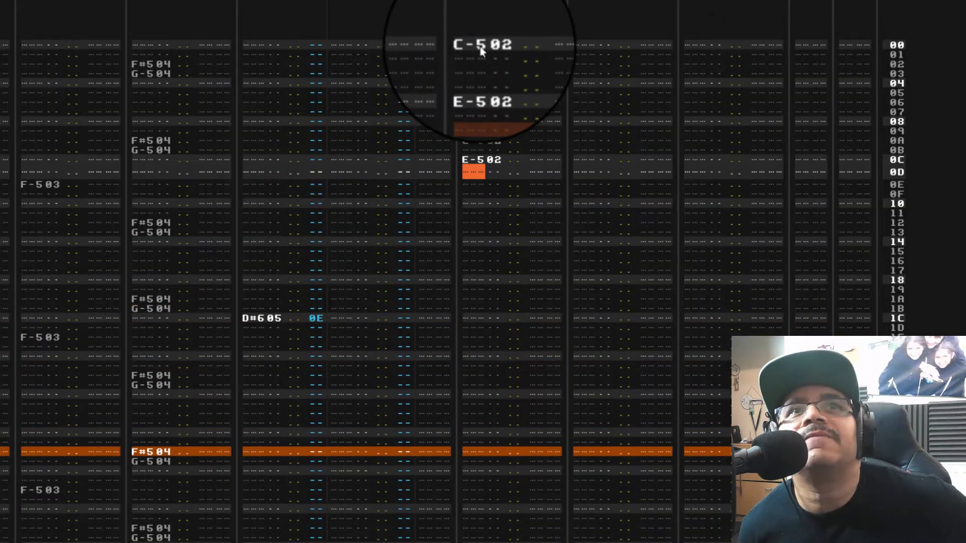
Copy lines 00 to 0C of Track 06 and paste them at lines 10, 20 and 30
click(535, 71)
drag(489, 158, 499, 297)
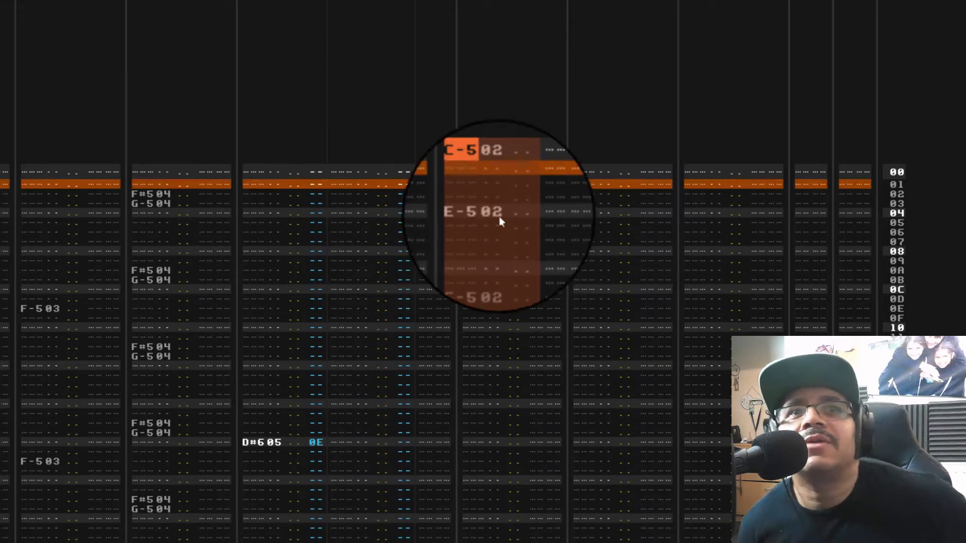
drag(488, 167, 488, 286)
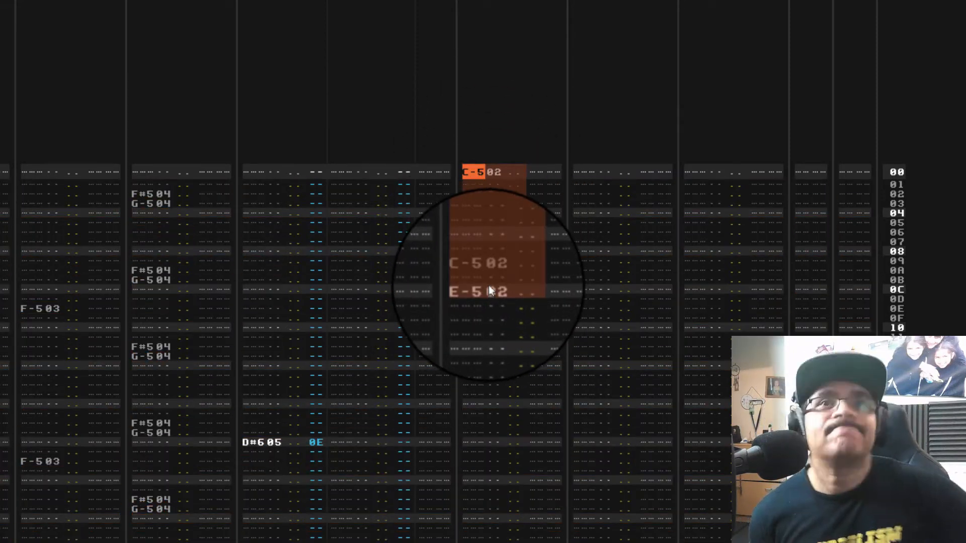
key(Down)
key(Down)
key(Down)
key(Down)
key(Down)
key(Down)
key(Down)
key(Down)
key(Down)
key(Down)
key(Down)
key(Down)
key(Down)
key(Down)
key(Down)
key(Down)
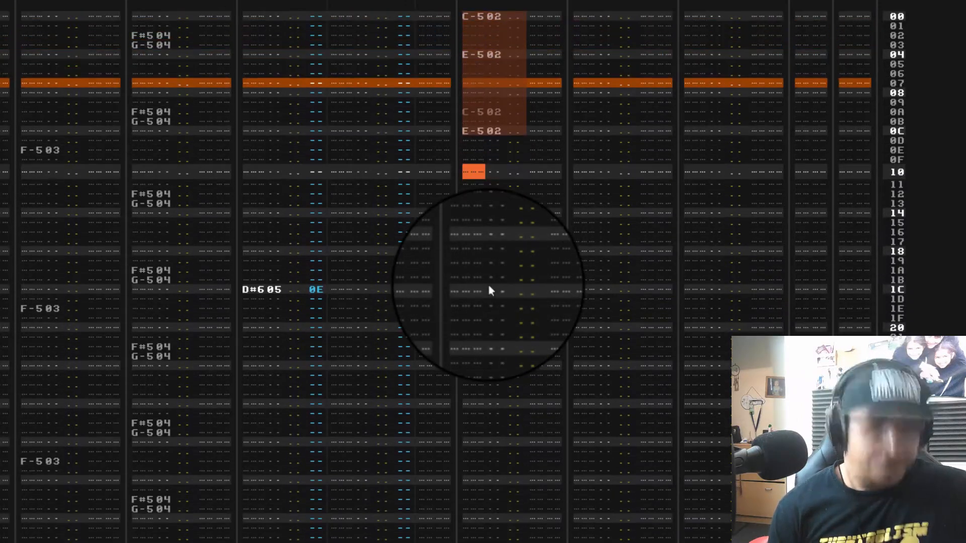
key(ctrl+v)
key(Down)
key(Down)
key(Down)
key(Down)
key(Down)
key(Down)
key(Down)
key(Down)
key(Down)
key(Down)
key(Down)
key(Down)
key(Down)
key(Down)
key(Down)
key(Down)
key(ctrl+v)
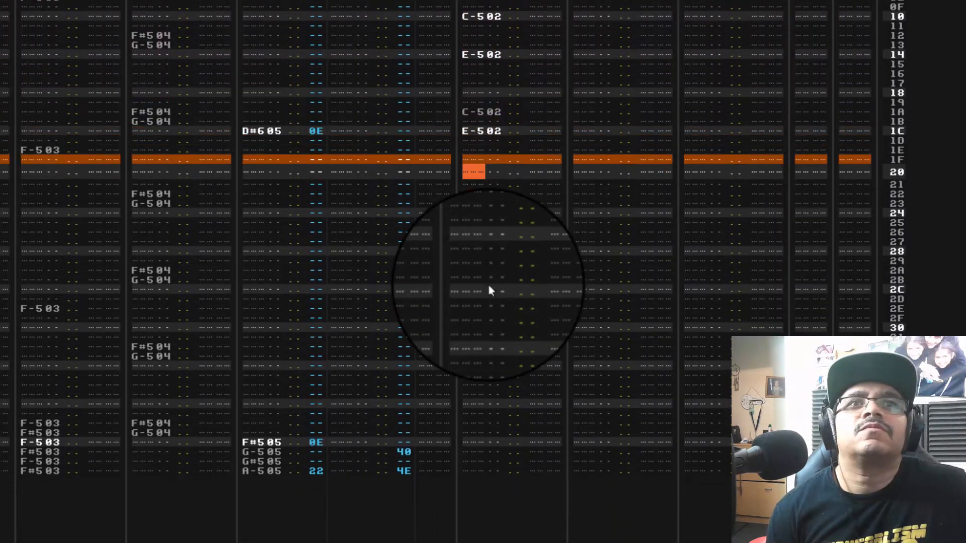
key(Down)
key(Down)
key(Down)
key(Down)
key(Down)
key(Down)
key(Down)
key(Down)
key(Down)
key(Down)
key(Down)
key(Down)
key(Down)
key(Down)
key(Down)
key(Down)
key(ctrl+v)
key(Down)
key(Down)
key(Down)
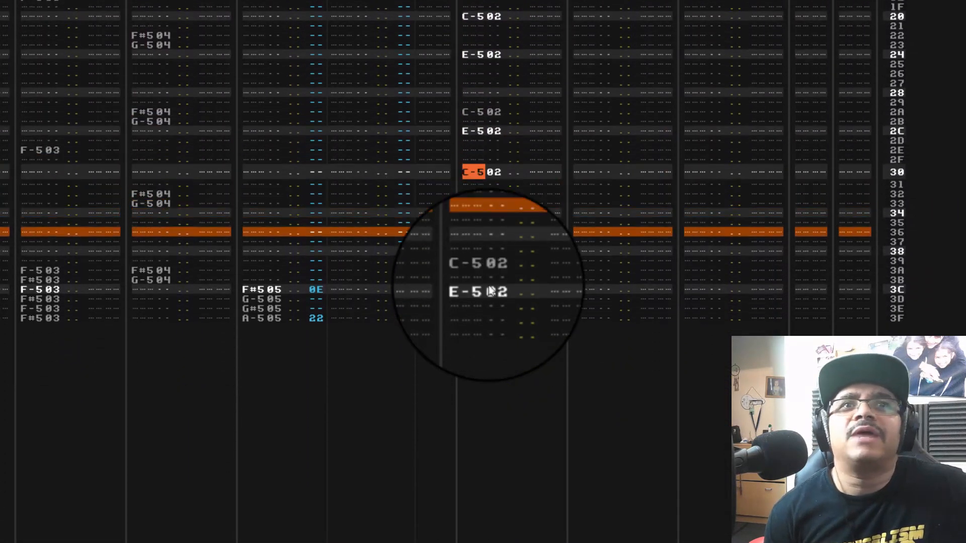
key(Down)
key(Down)
key(Down)
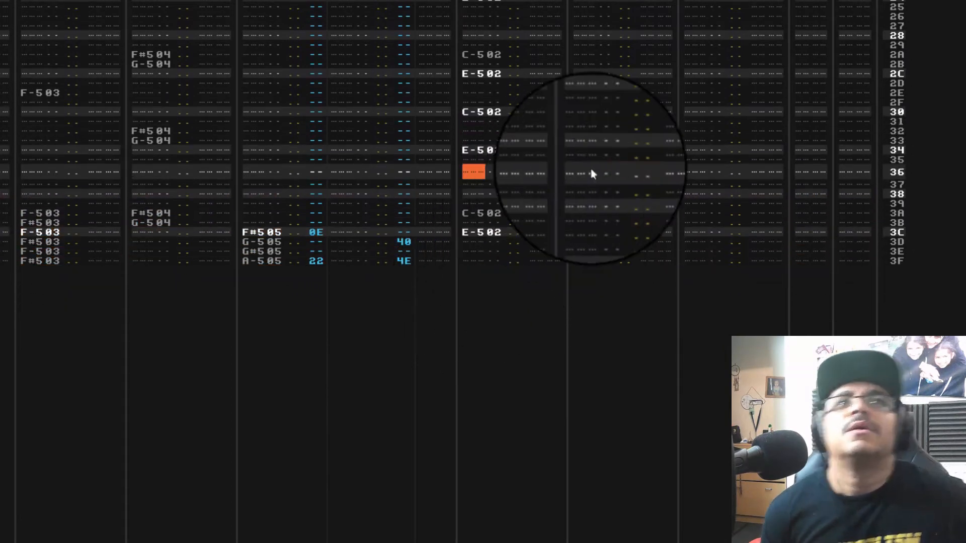
Fill Track 07 from line 00 to the pattern's end with alternating F#5 and G-5 Hot Pants Original slices, and play it back
click(592, 171)
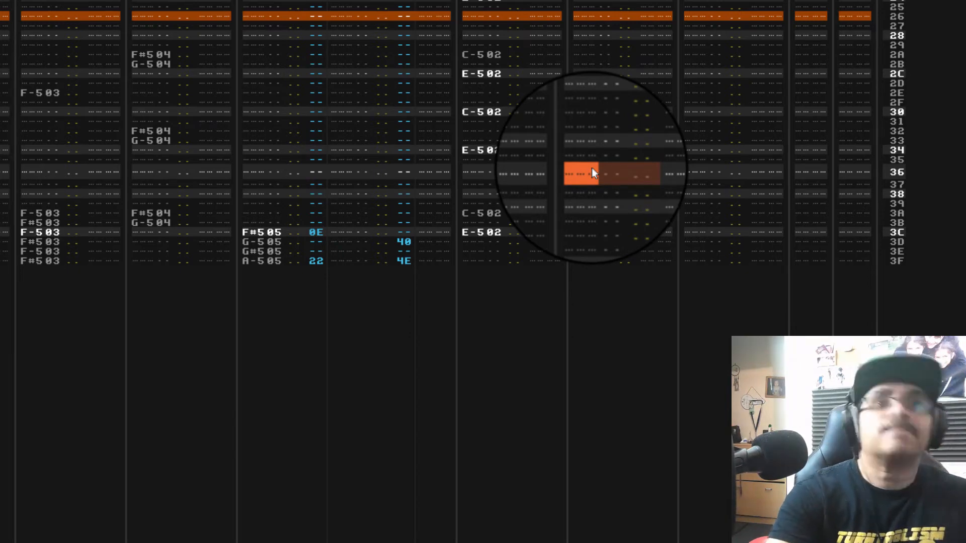
key(Down)
key(Down)
key(Down)
key(Down)
key(Down)
key(Down)
key(Down)
key(Down)
key(Down)
key(Down)
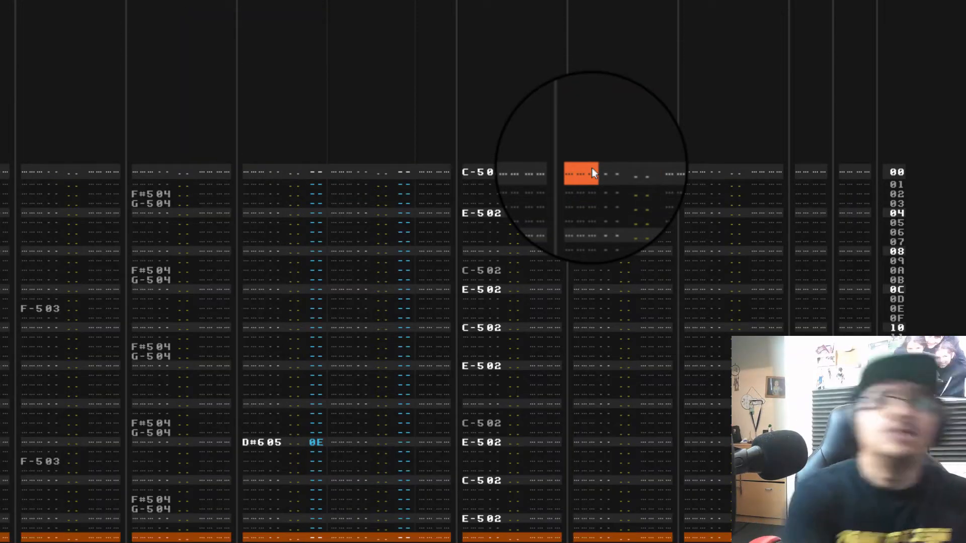
key(5)
key(t)
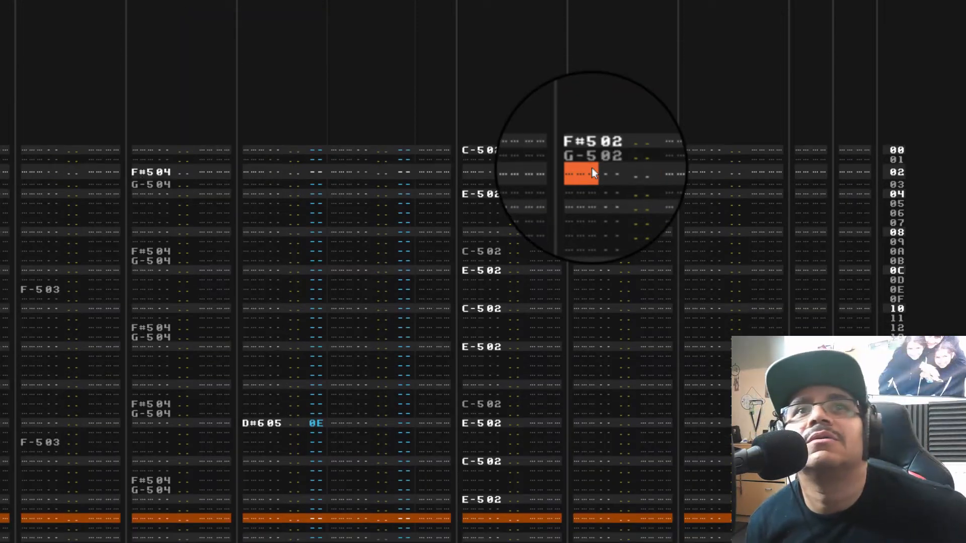
key(Up)
key(Down)
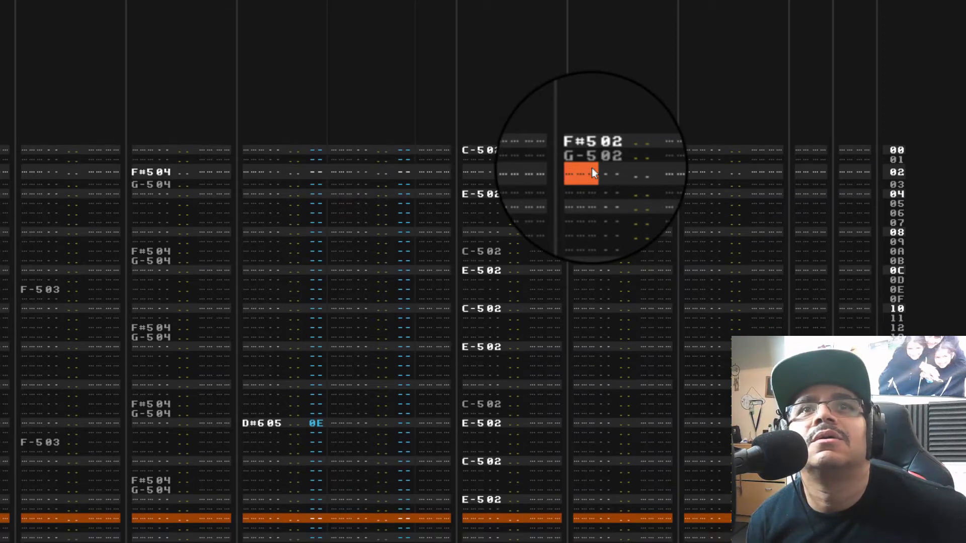
key(5)
key(t)
key(5)
key(Down)
key(t)
key(5)
key(t)
key(5)
key(t)
key(5)
key(t)
key(5)
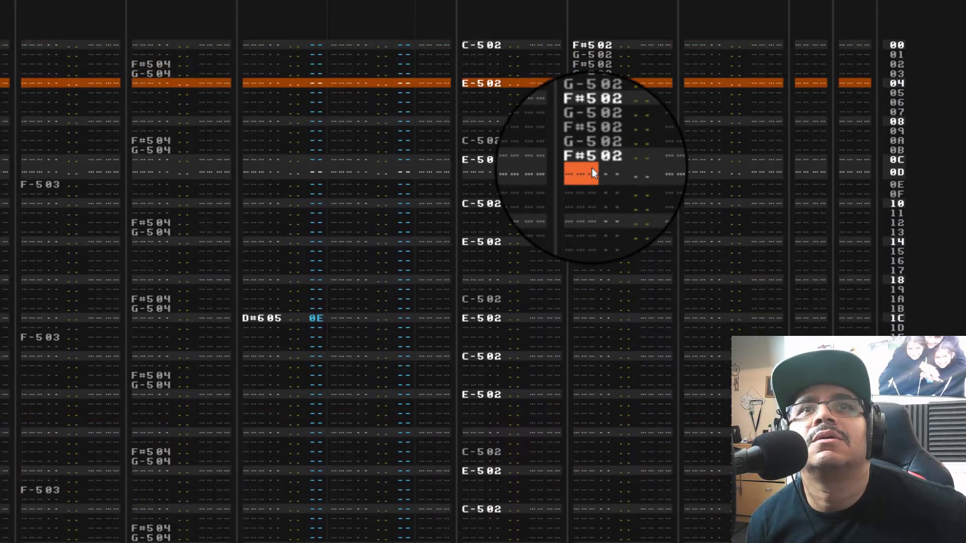
key(t)
key(5)
key(t)
key(5)
key(t)
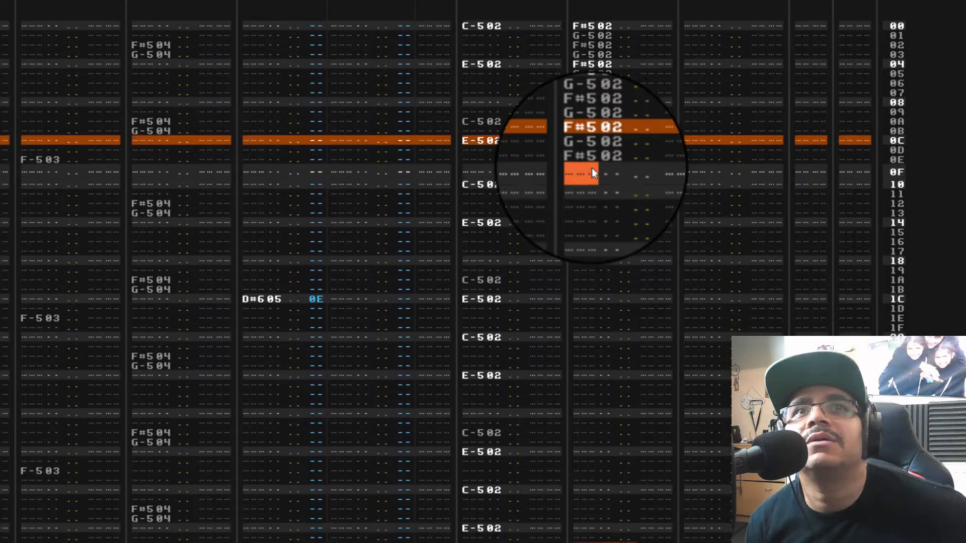
key(5)
key(t)
key(5)
key(t)
key(5)
key(t)
key(5)
key(t)
key(5)
key(t)
key(5)
key(t)
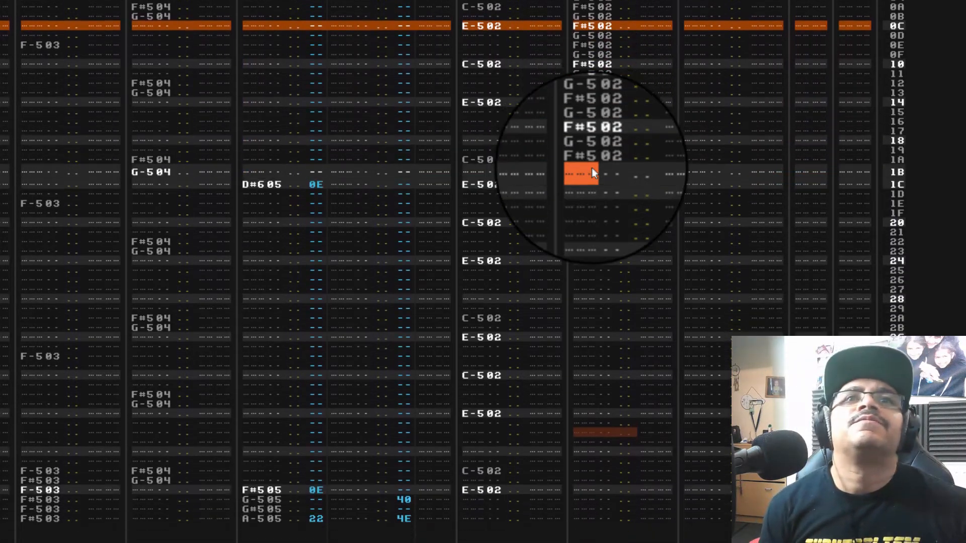
key(5)
key(t)
key(5)
key(t)
key(5)
key(t)
key(5)
key(t)
key(5)
key(t)
key(5)
key(t)
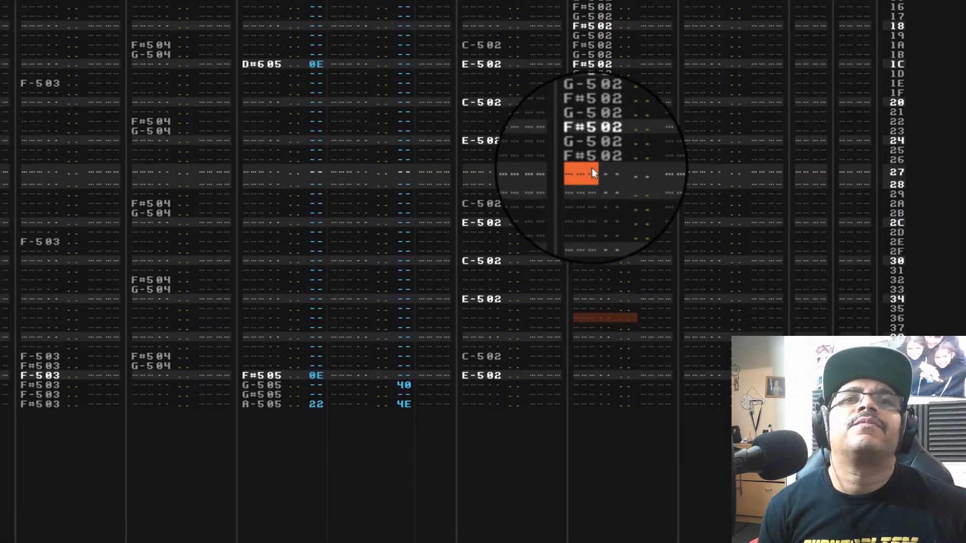
key(5)
key(t)
key(5)
key(t)
key(5)
key(t)
key(5)
key(t)
key(5)
key(t)
key(5)
key(t)
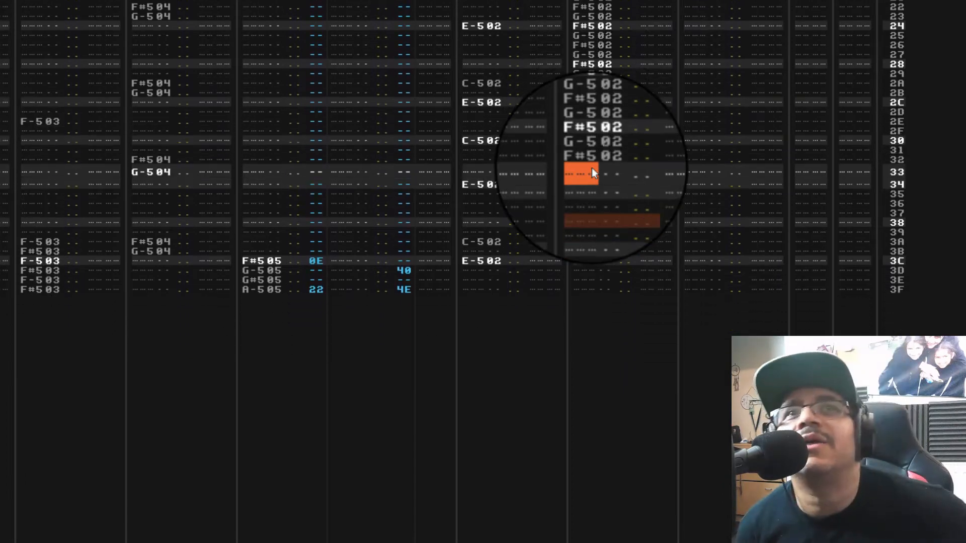
key(5)
key(t)
key(5)
key(t)
key(5)
key(t)
key(5)
key(t)
key(5)
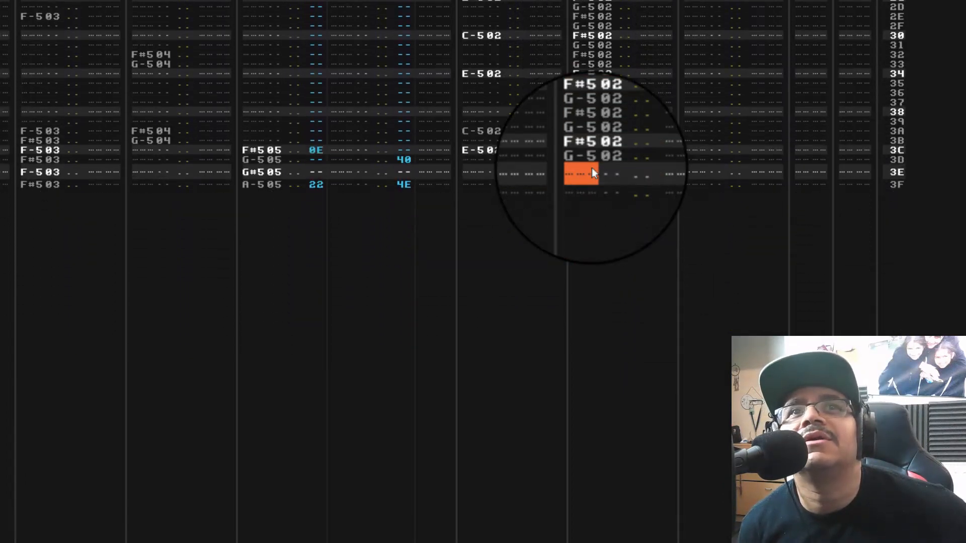
key(t)
key(space)
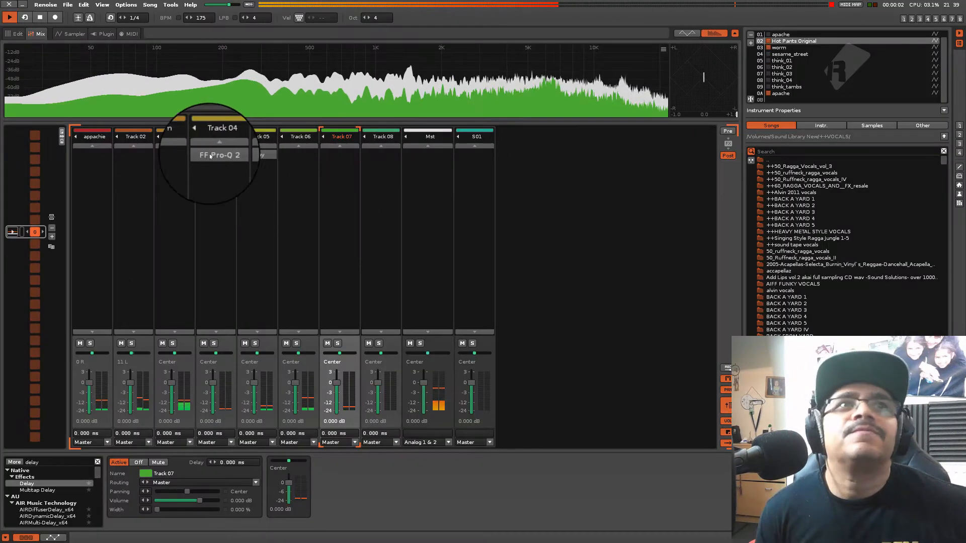
Copy Track 04's FF Pro-Q 2 onto Track 07, auditioning Track 07 soloed before returning to the full mix
right_click(209, 155)
click(221, 171)
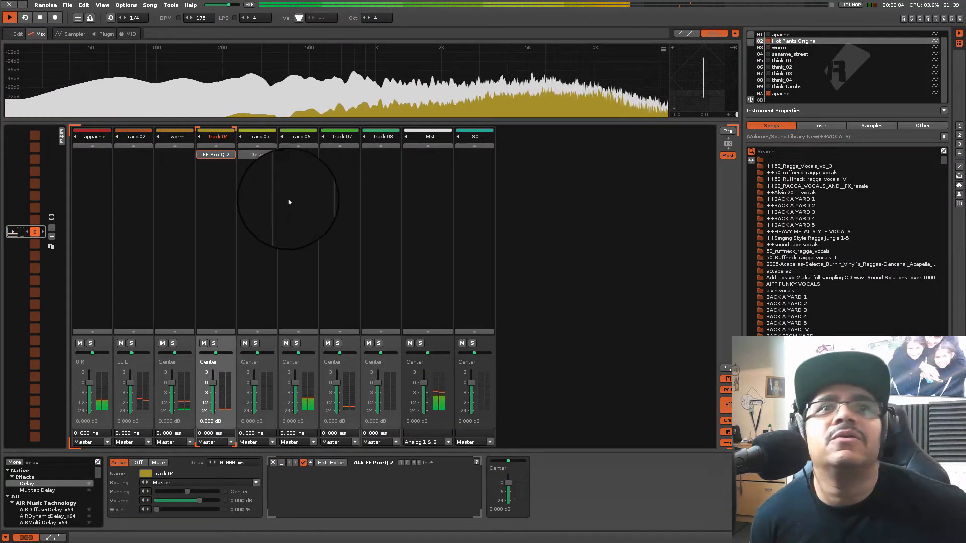
click(337, 343)
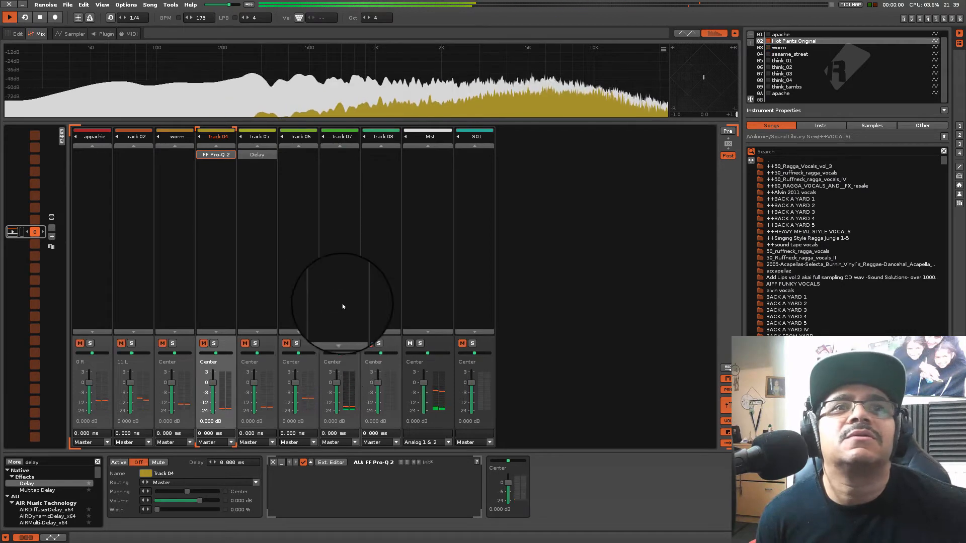
right_click(341, 278)
click(367, 301)
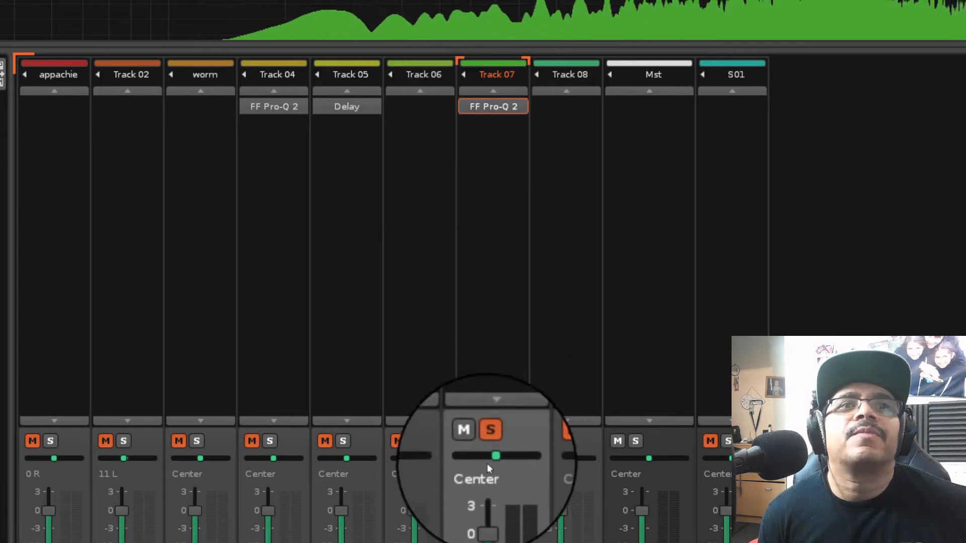
click(491, 441)
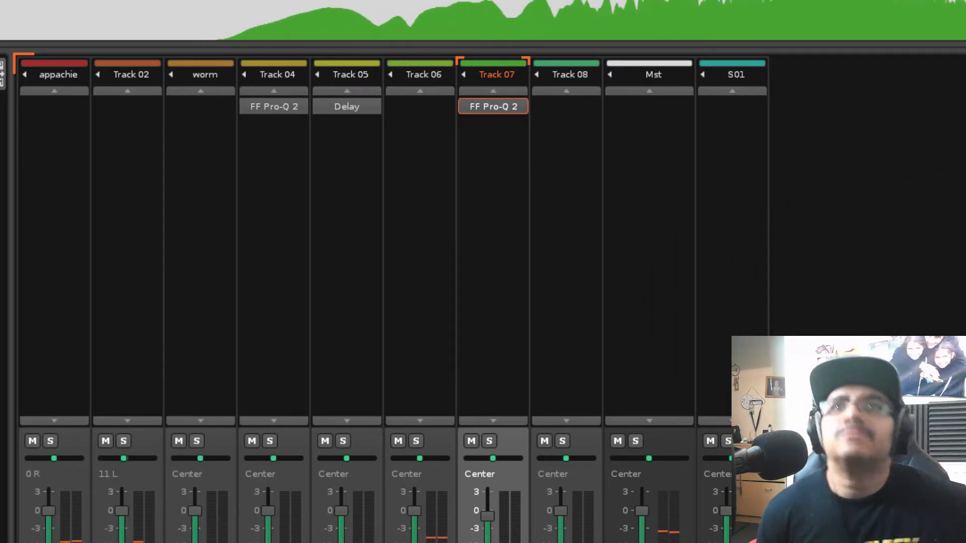
Return to the pattern editor and duplicate pattern 0 in the sequence
key(F2)
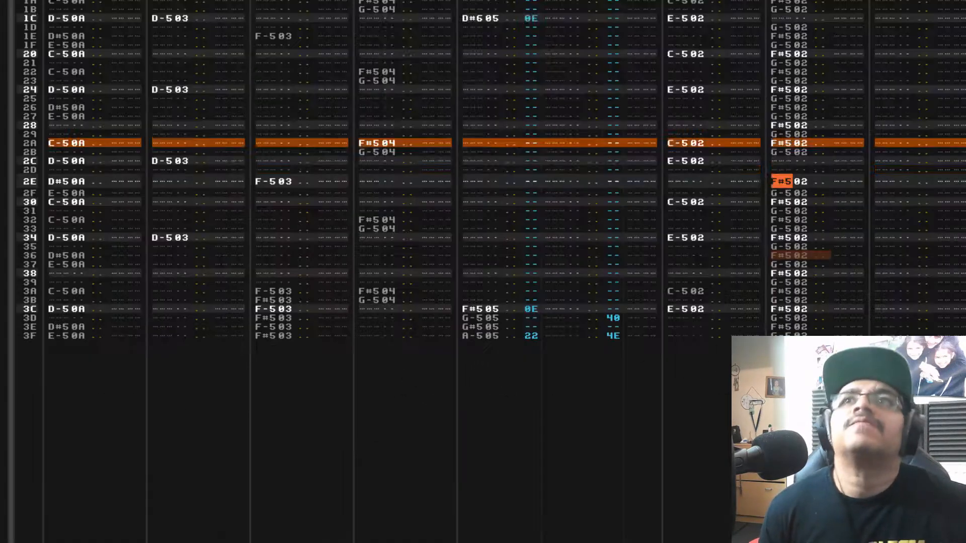
right_click(34, 173)
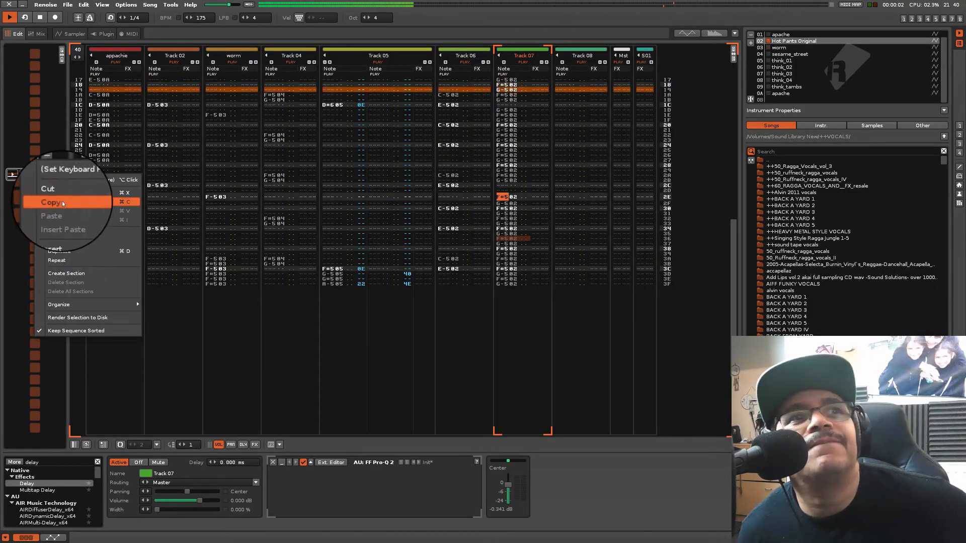
click(62, 201)
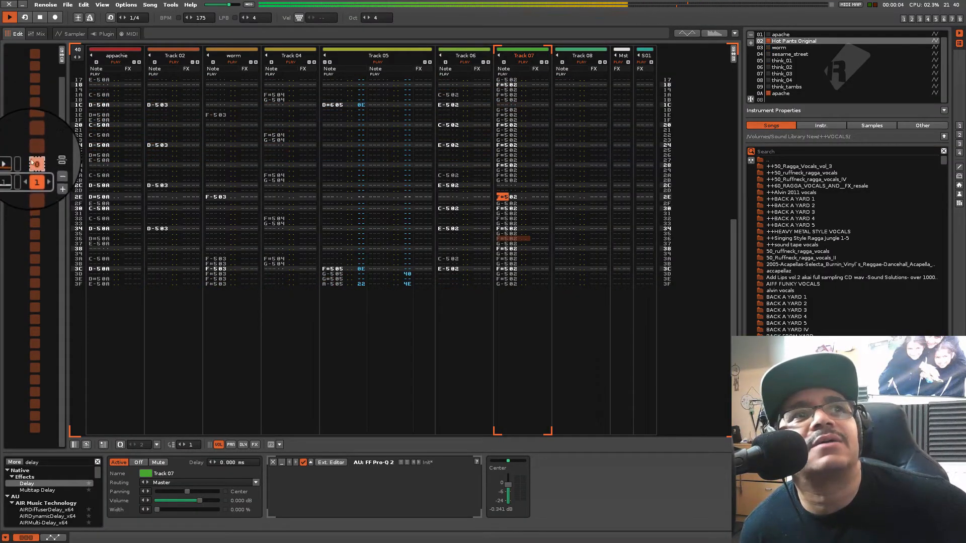
Select patterns 0 and 1 in the sequence and join them into a single pattern
click(32, 174)
drag(35, 160, 35, 175)
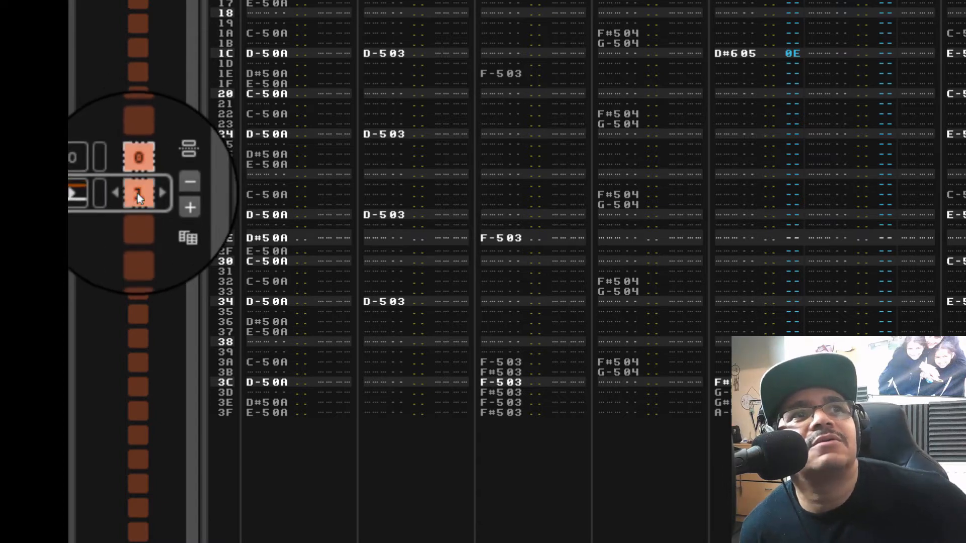
right_click(138, 194)
double_click(138, 167)
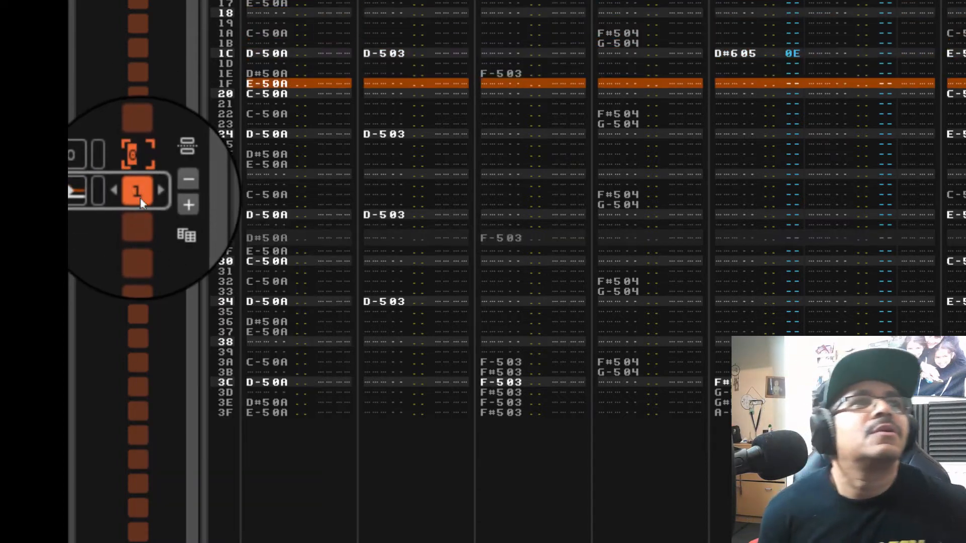
drag(143, 171, 141, 192)
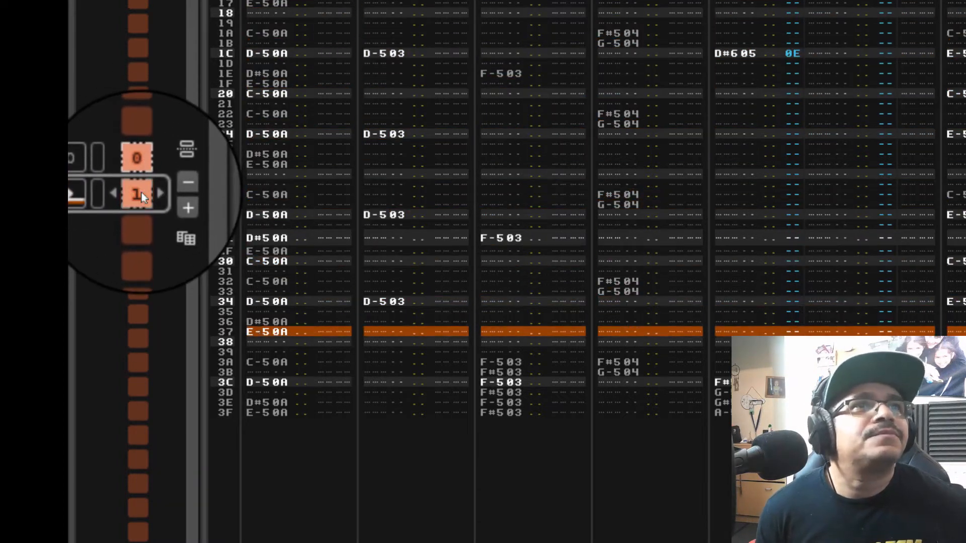
right_click(142, 194)
mouse_move(329, 457)
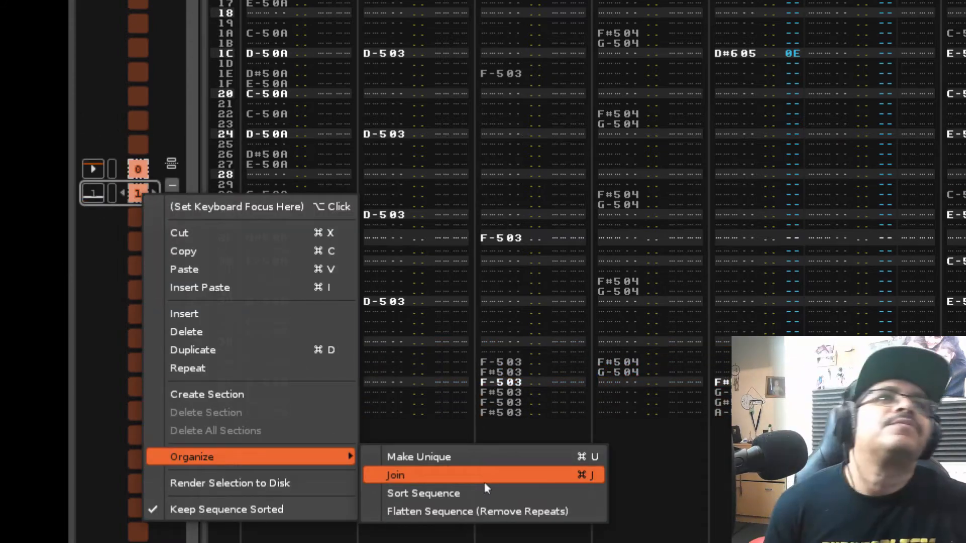
click(484, 482)
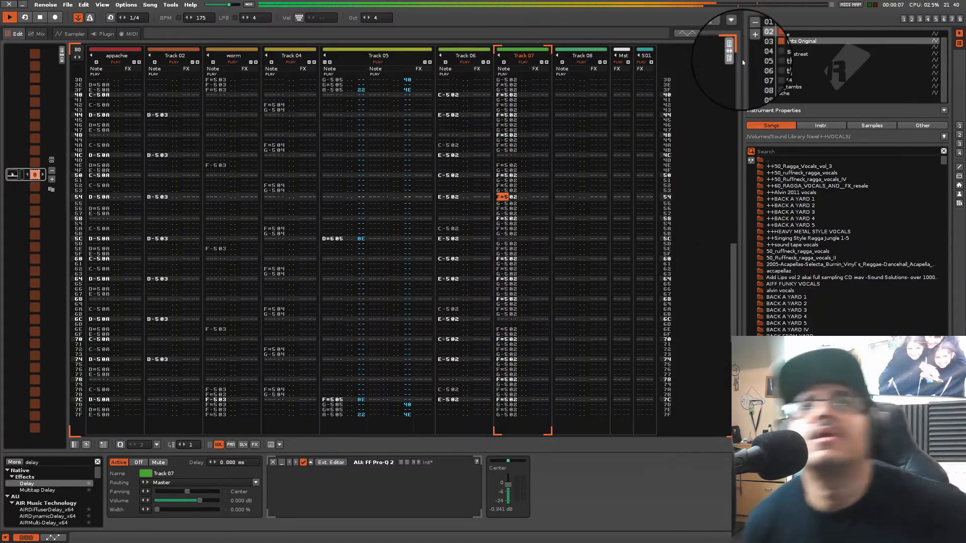
In the mixer, copy Track 07's FF Pro-Q 2 onto the appachie track while it is soloed, then unsolo it
key(F3)
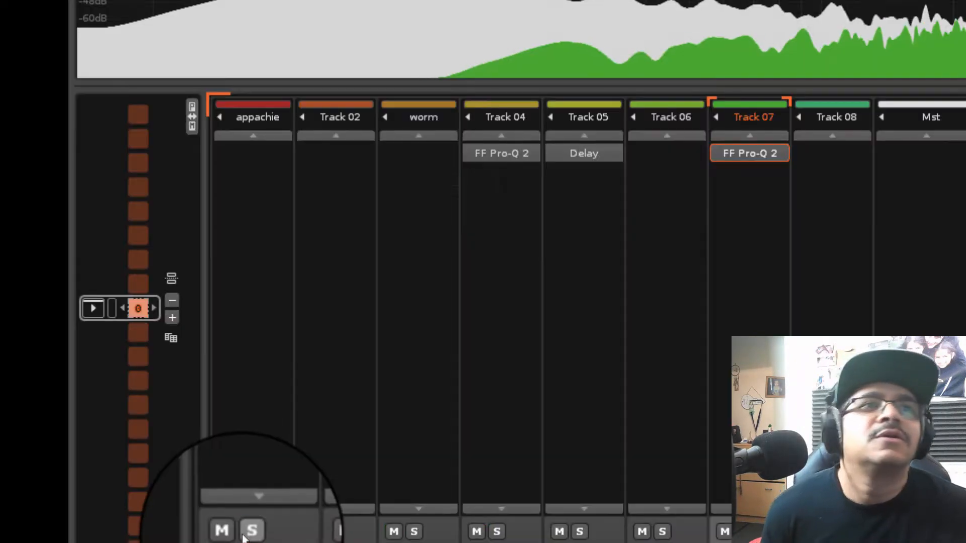
click(243, 536)
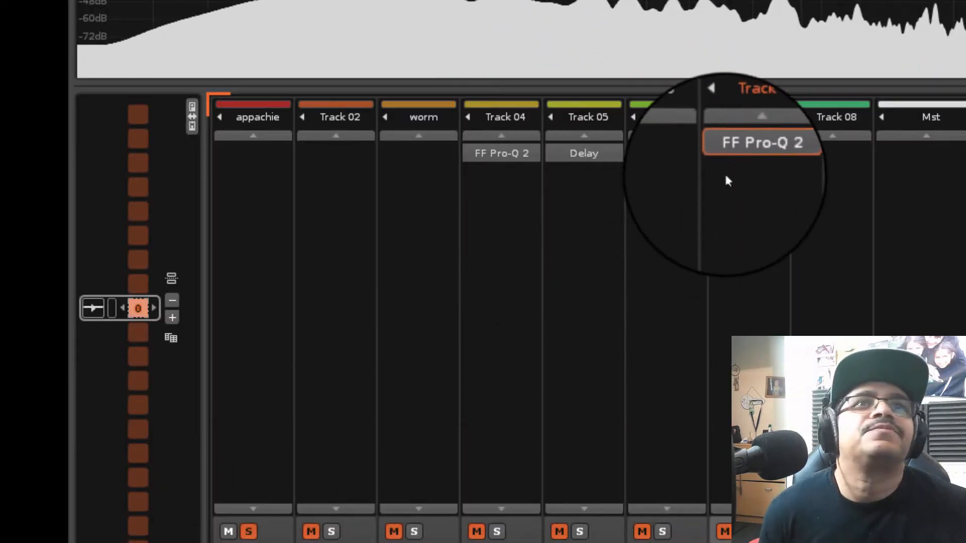
right_click(744, 155)
click(786, 195)
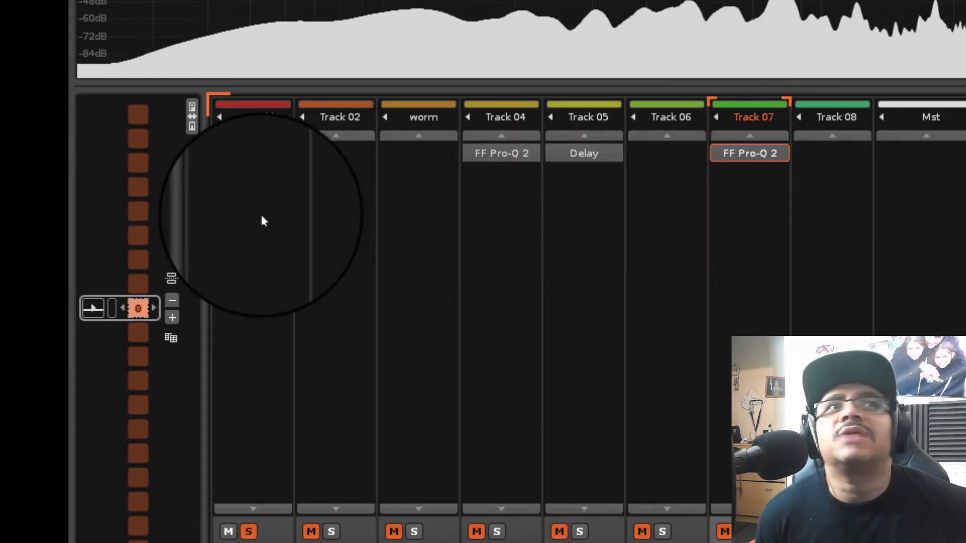
right_click(261, 212)
click(315, 280)
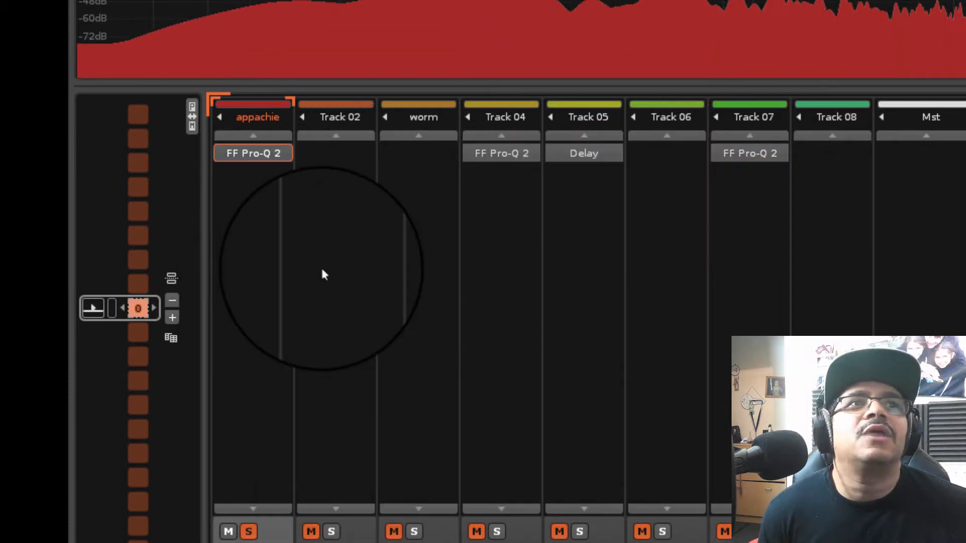
click(249, 532)
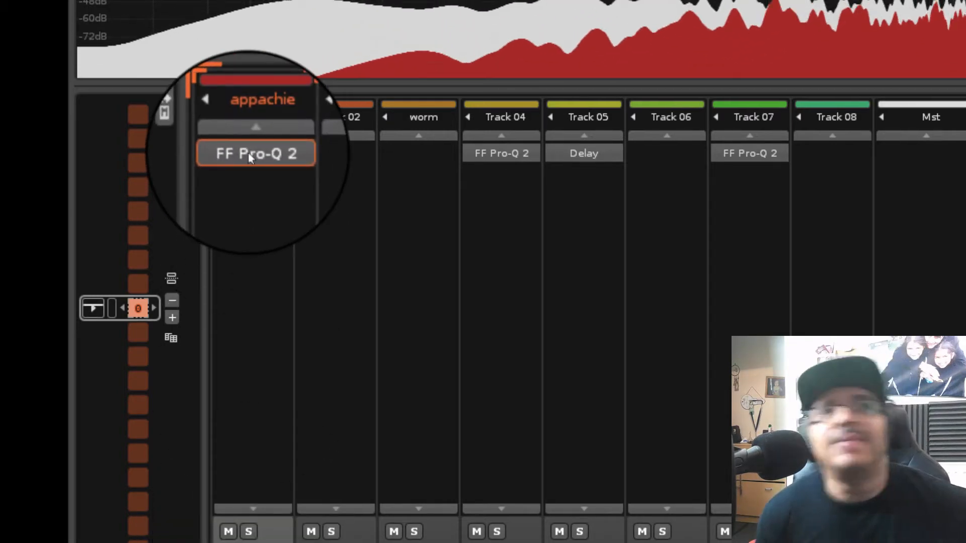
Move the FF Pro-Q 2 from appachie to Track 02 and audition Track 02 on its own
drag(249, 157, 321, 185)
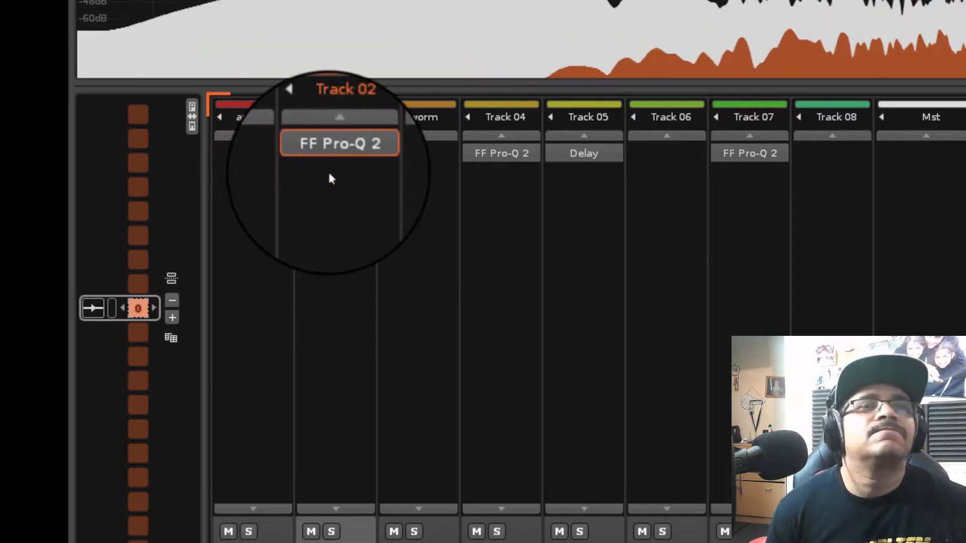
click(331, 529)
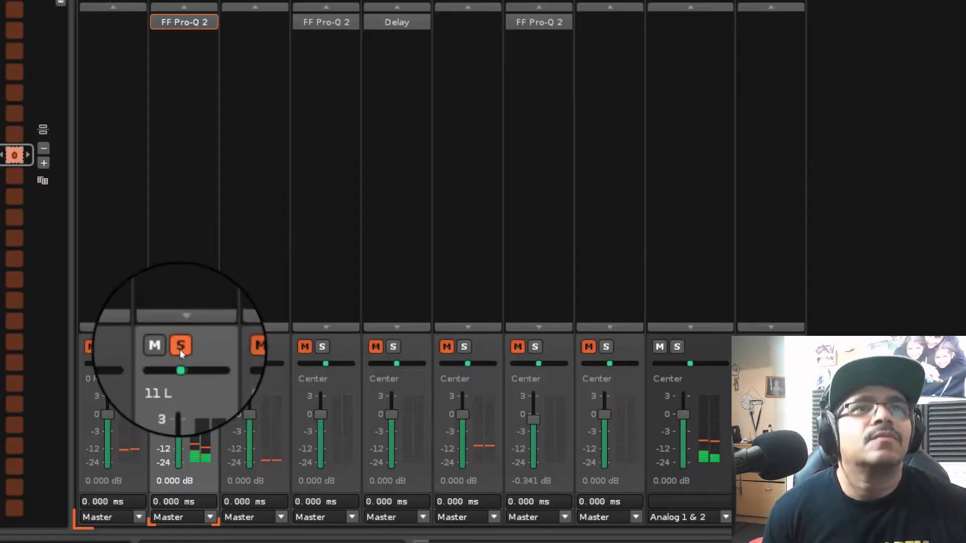
click(333, 532)
Move the FF Pro-Q 2 from Track 02 to the worm track and copy the device
drag(246, 42, 245, 43)
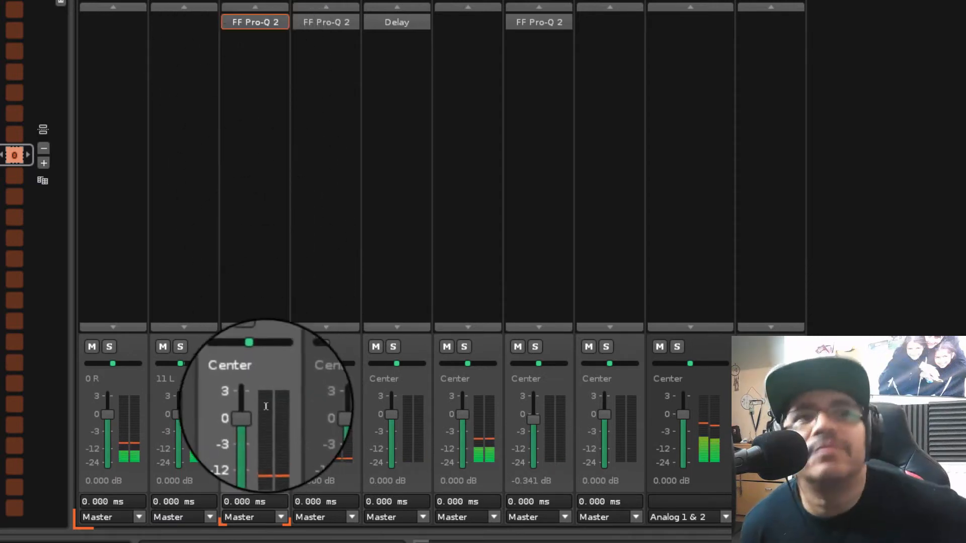
right_click(268, 29)
click(302, 65)
Select Track 06 and solo it
click(448, 65)
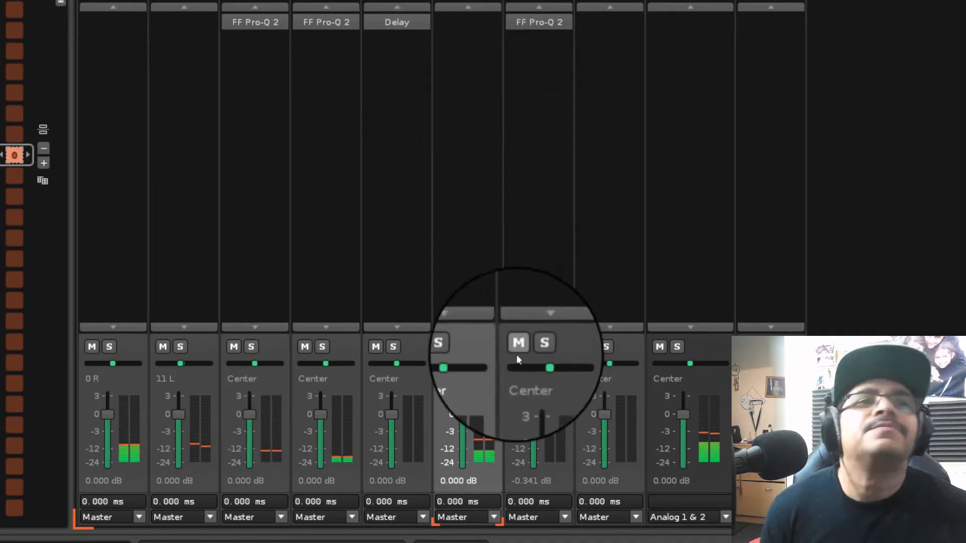
click(447, 347)
click(451, 347)
click(460, 346)
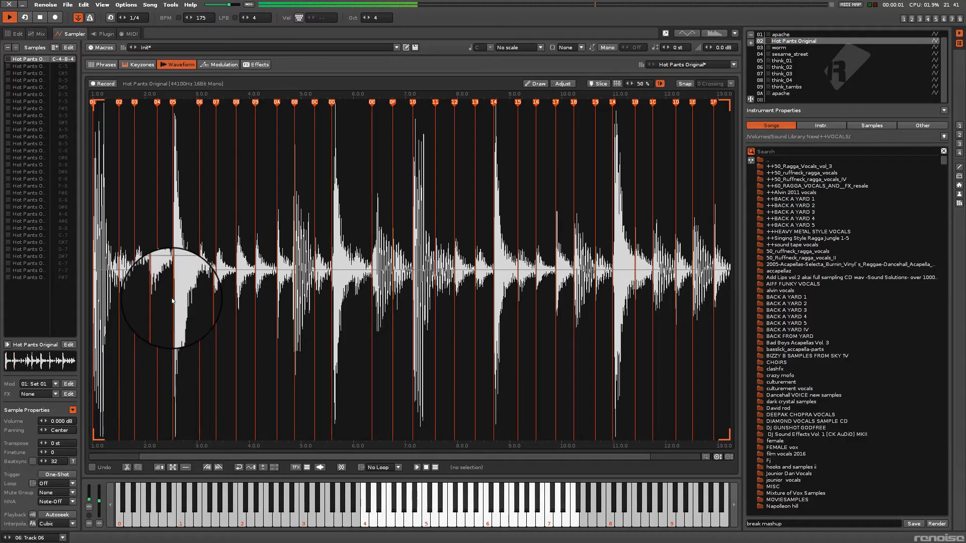
Nudge slice markers 06 and 02 of the Hot Pants Original sample slightly earlier, just before their hits
scroll(171, 298, up, 10)
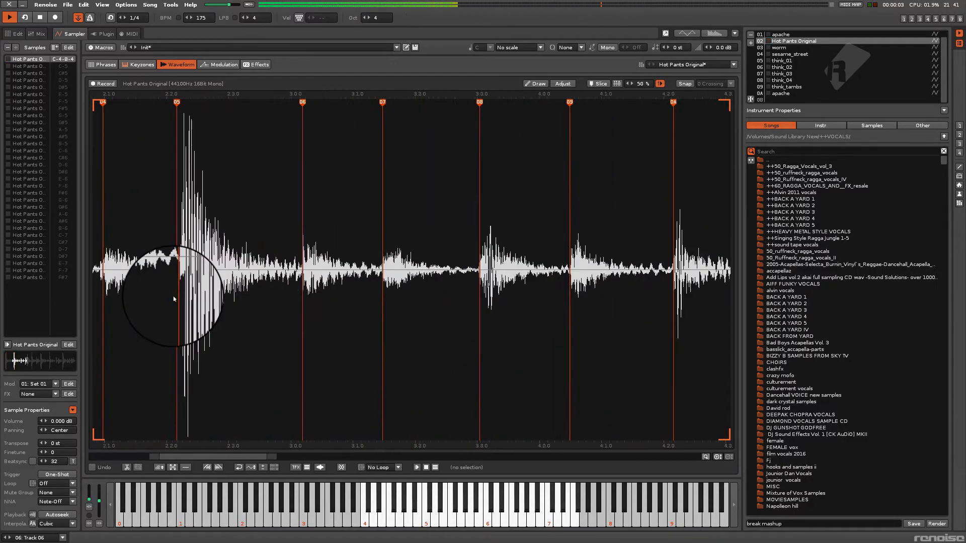
drag(425, 101, 423, 100)
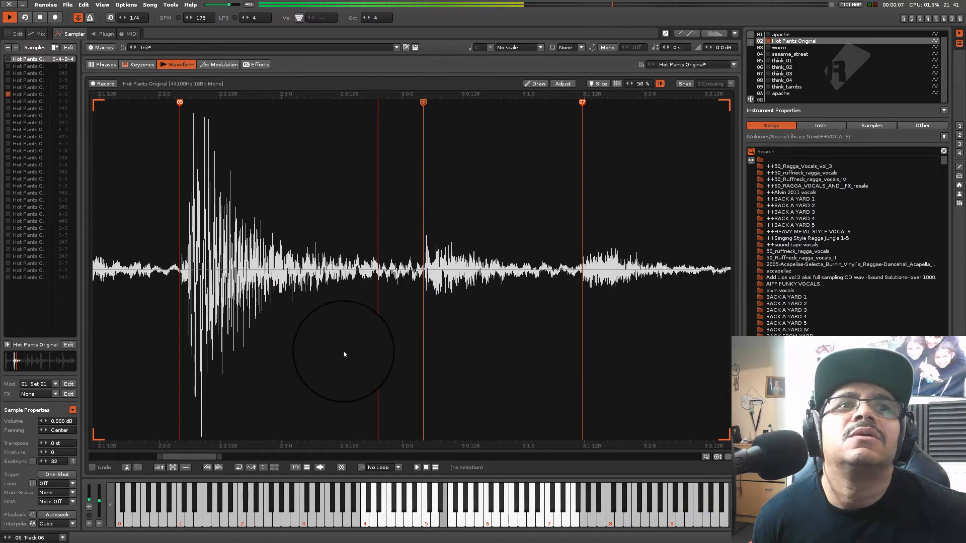
drag(208, 456, 104, 449)
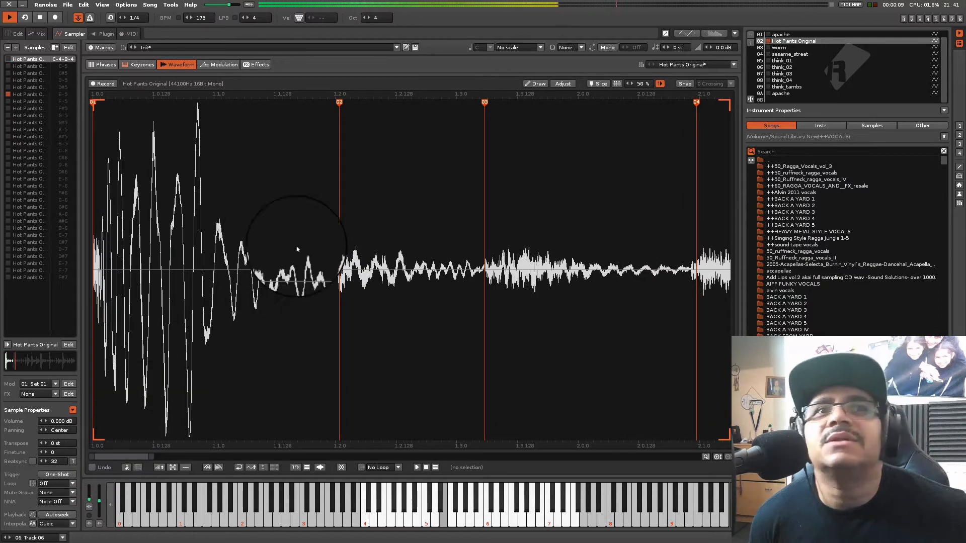
scroll(325, 243, down, 3)
scroll(242, 225, down, 3)
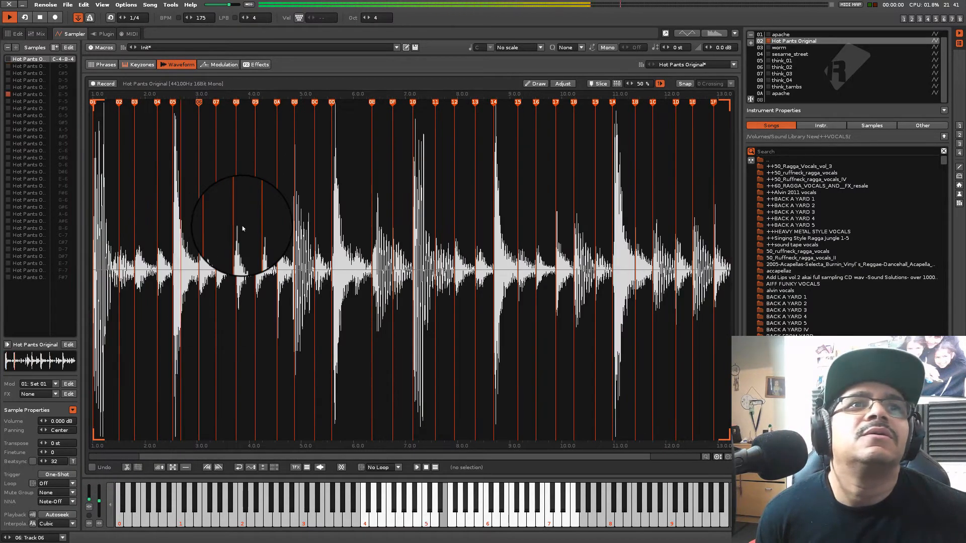
scroll(237, 232, up, 5)
drag(235, 457, 18, 445)
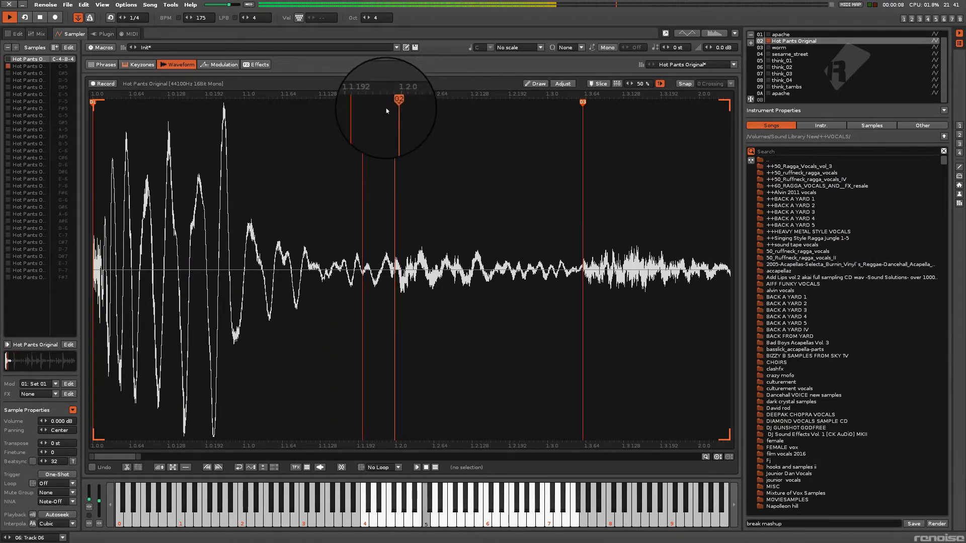
drag(395, 101, 394, 102)
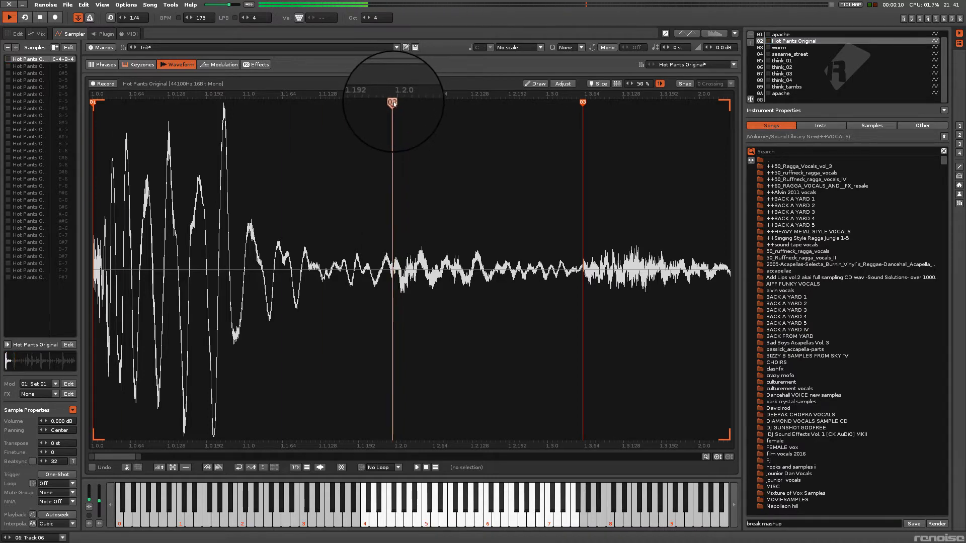
scroll(358, 271, down, 6)
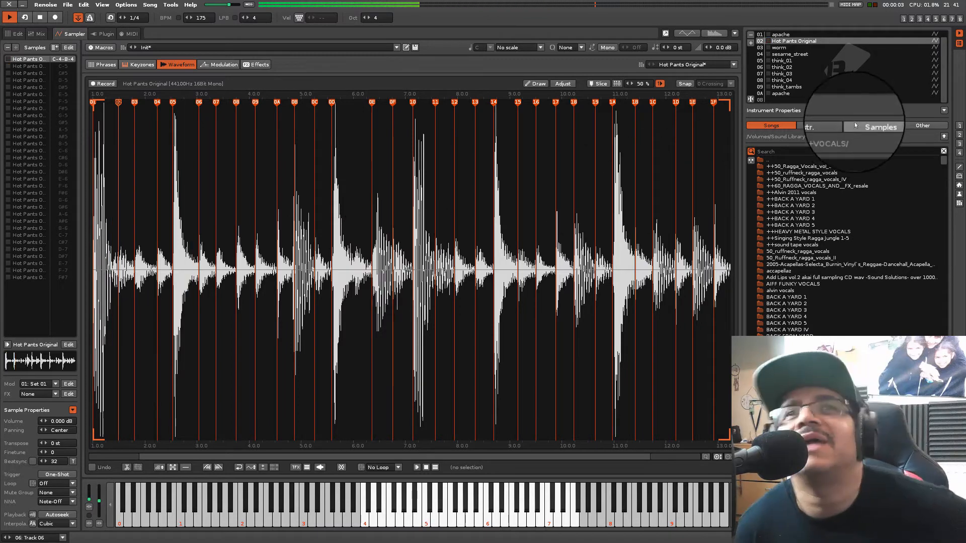
Select the empty instrument slot below 0A, view its phrase editor, and return to the pattern editor
click(845, 100)
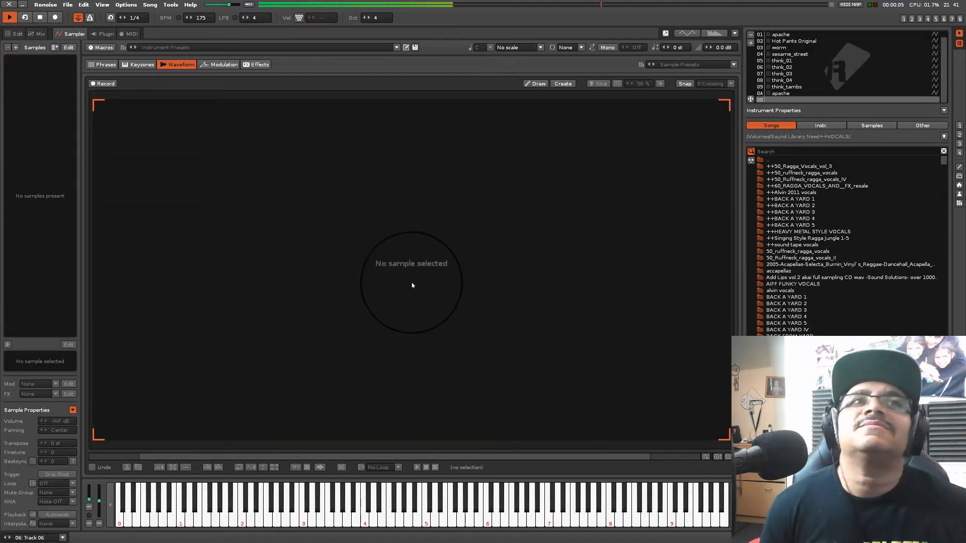
click(100, 63)
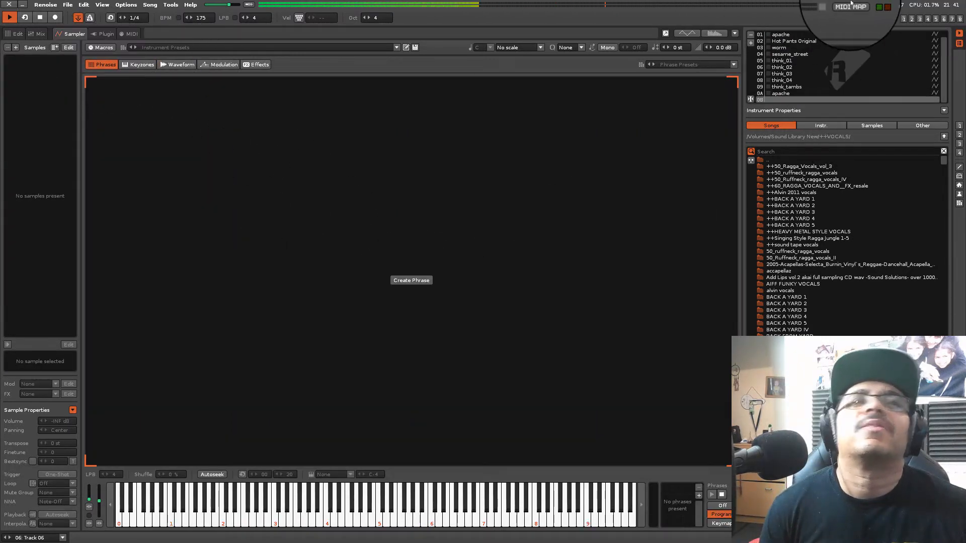
click(904, 19)
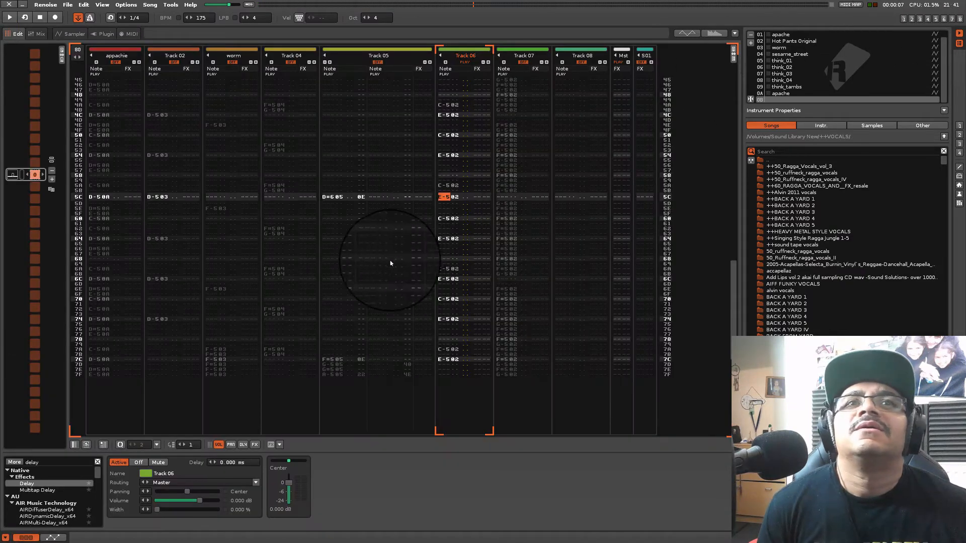
Return to the mixer, play the pattern with Track 06 soloed, and unsolo it to hear the full mix
click(920, 19)
click(910, 19)
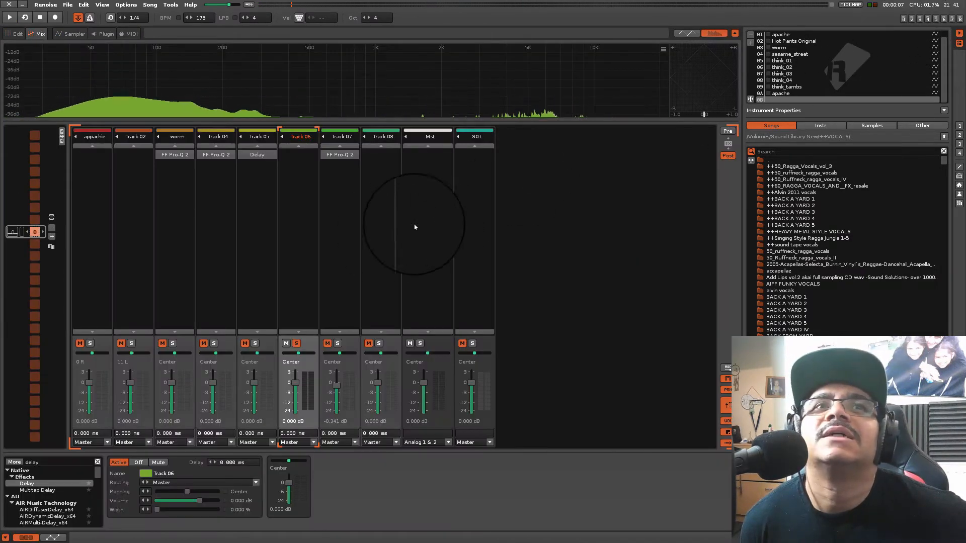
key(space)
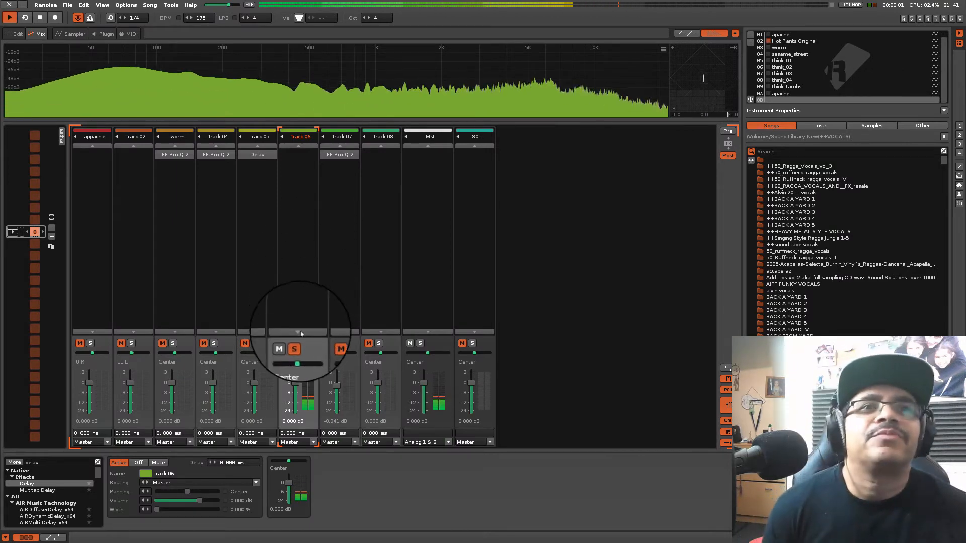
click(296, 343)
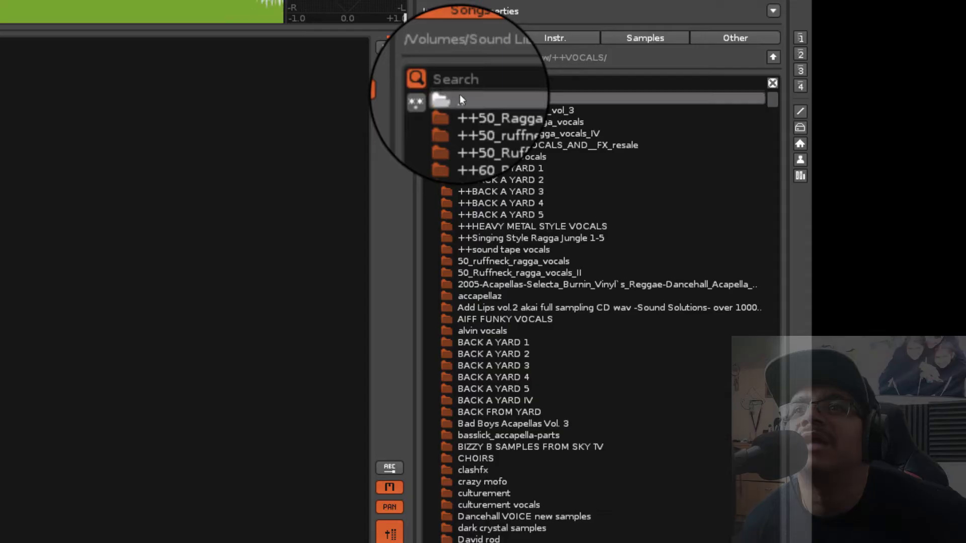
Load VEH1 Soft Kick - 007.wav from the ++DRUMS/VEH1 Kicks/VEH1 Soft Kicks folder into the empty instrument slot
double_click(765, 158)
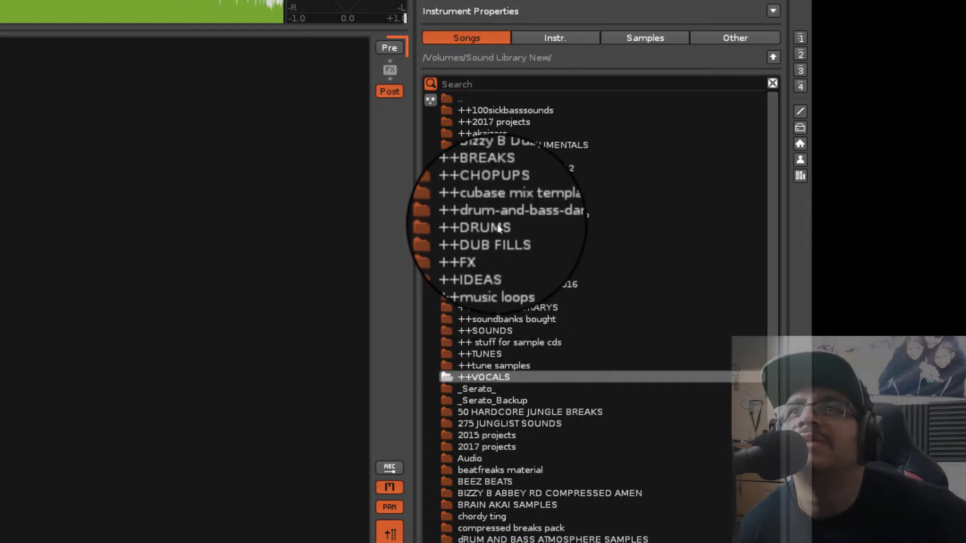
double_click(498, 228)
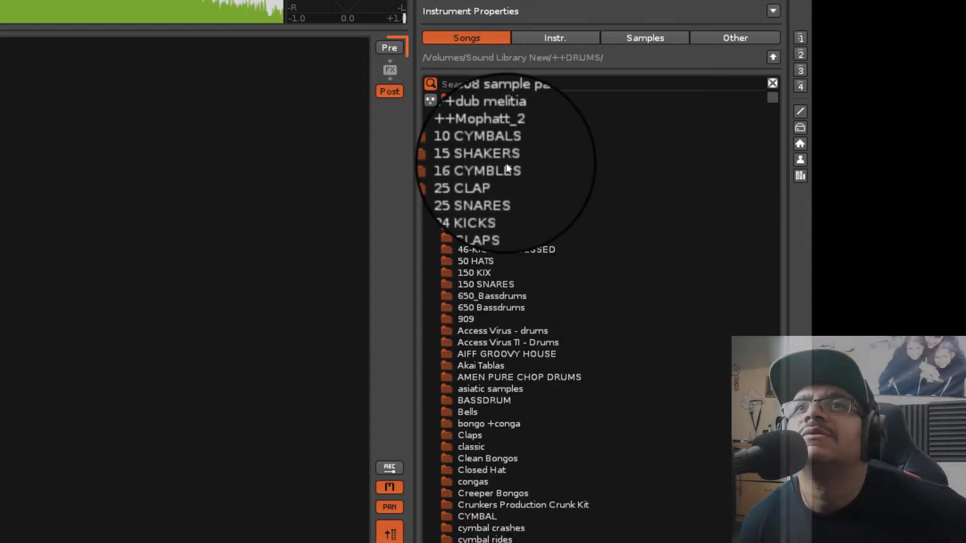
scroll(537, 448, down, 14)
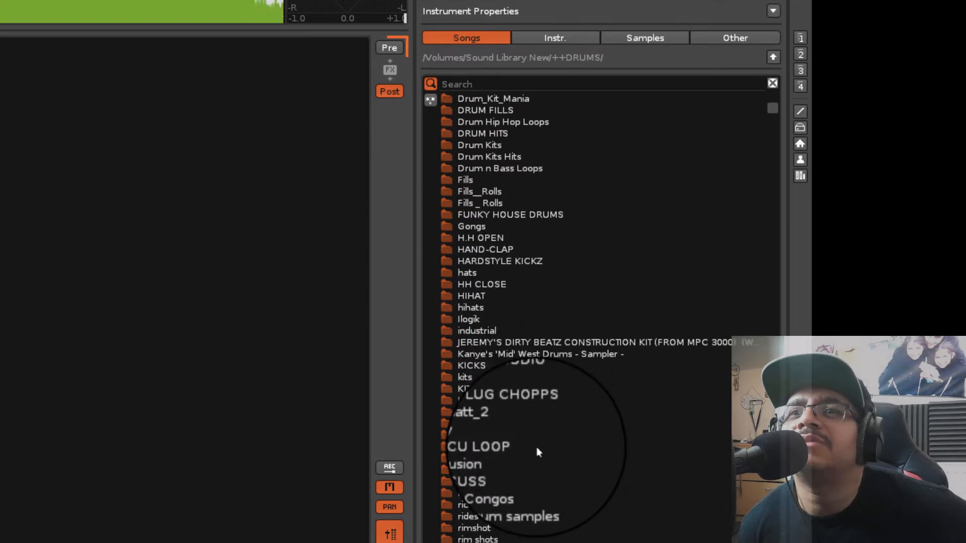
scroll(536, 447, down, 13)
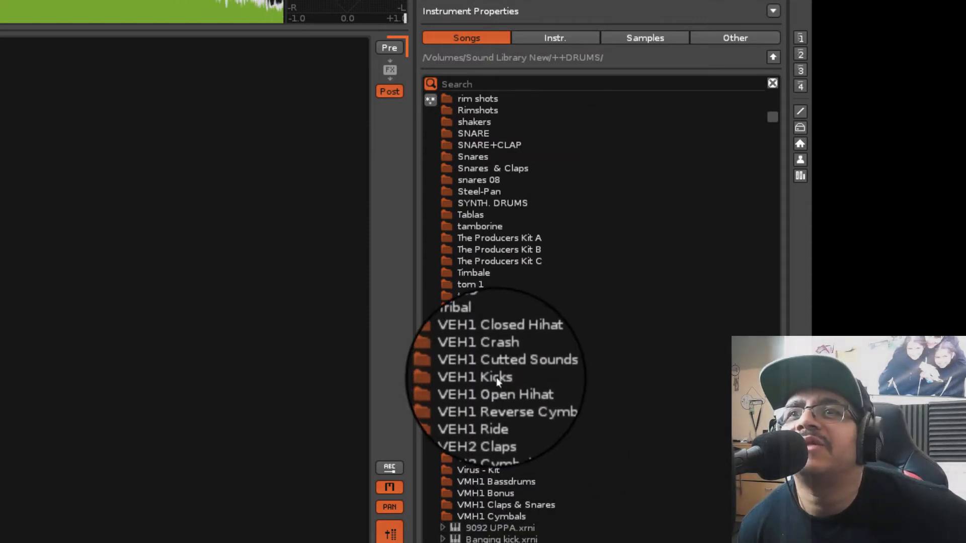
double_click(496, 377)
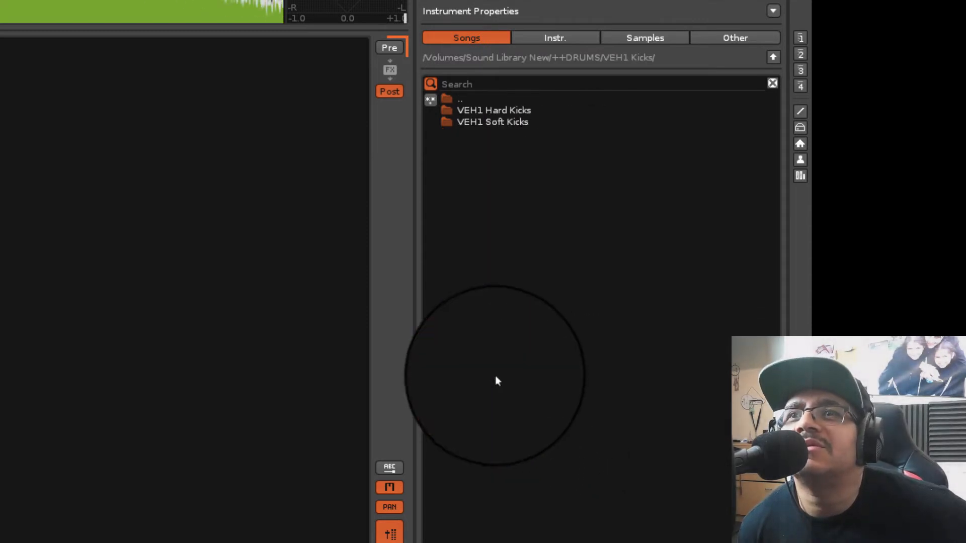
double_click(479, 123)
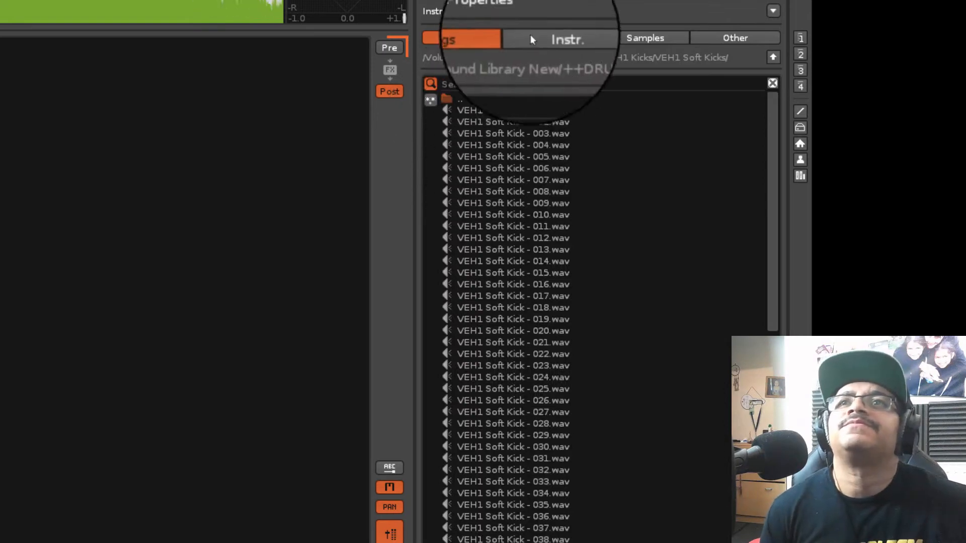
click(512, 173)
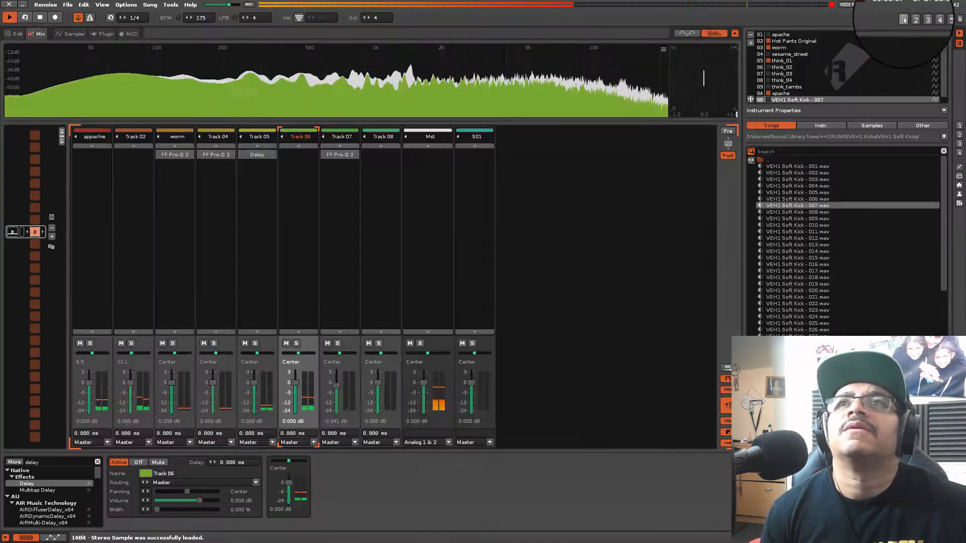
Return to the pattern editor, place the cursor in Track 08's note column and turn on edit mode
click(903, 18)
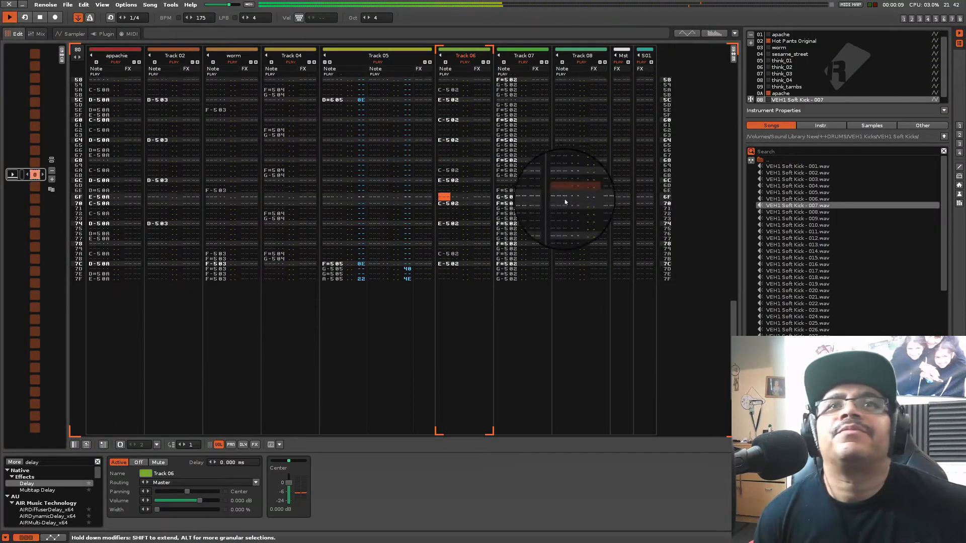
click(564, 198)
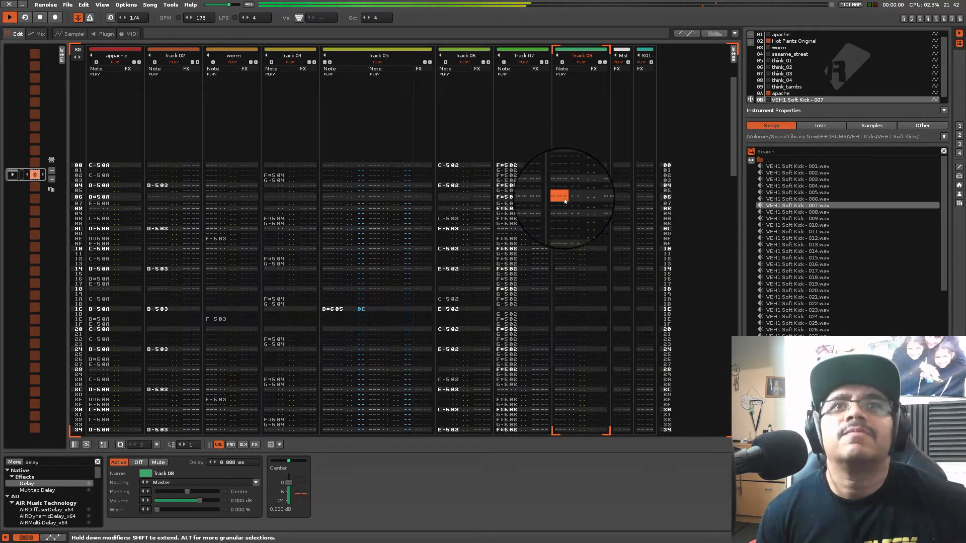
key(Escape)
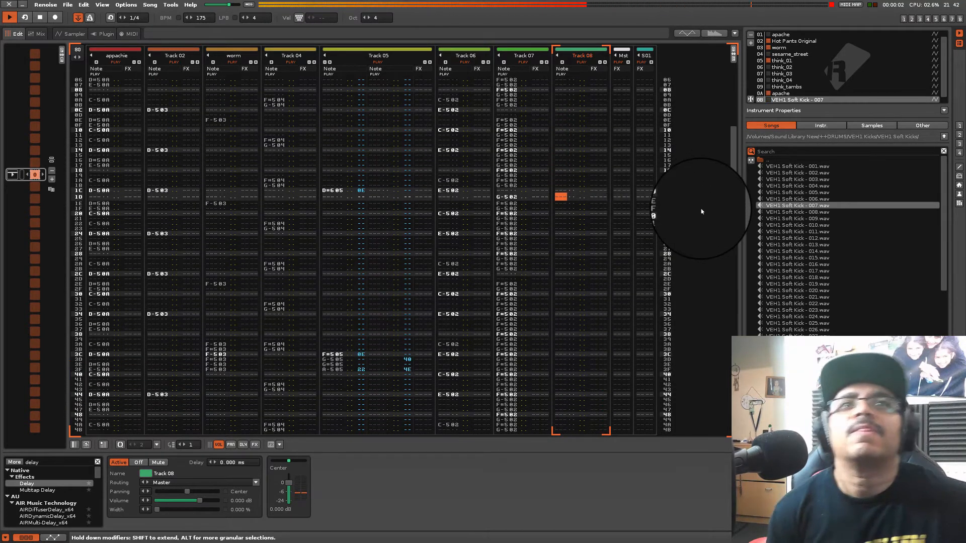
Record C-4 hits of the VEH1 Soft Kick - 007 instrument live into Track 08 while the pattern loops
key(z)
key(z)
key(z)
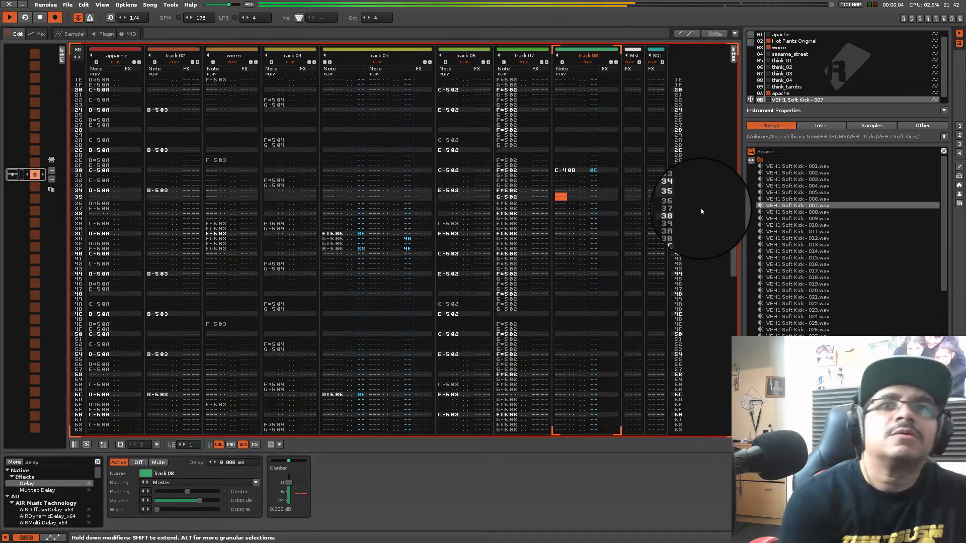
key(z)
key(z)
key(z)
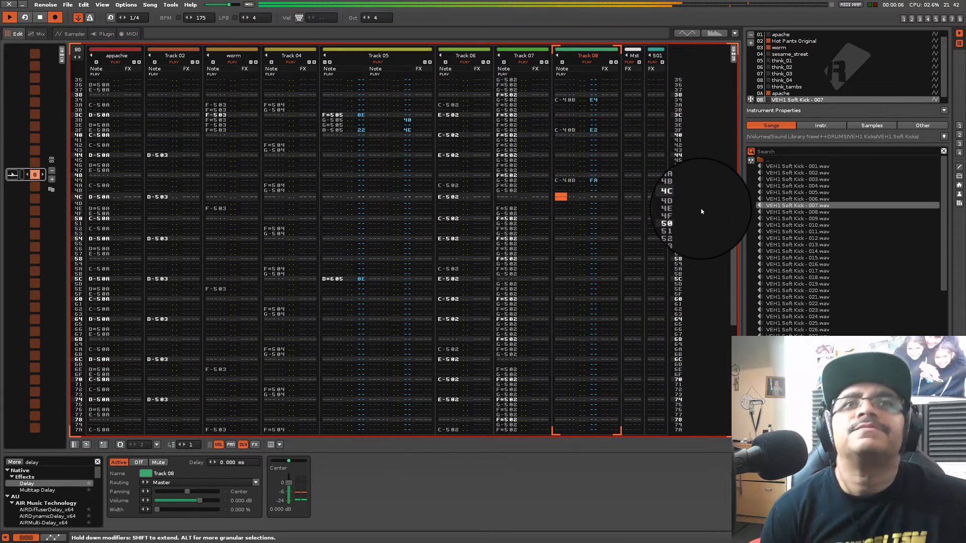
key(z)
key(z)
key(z)
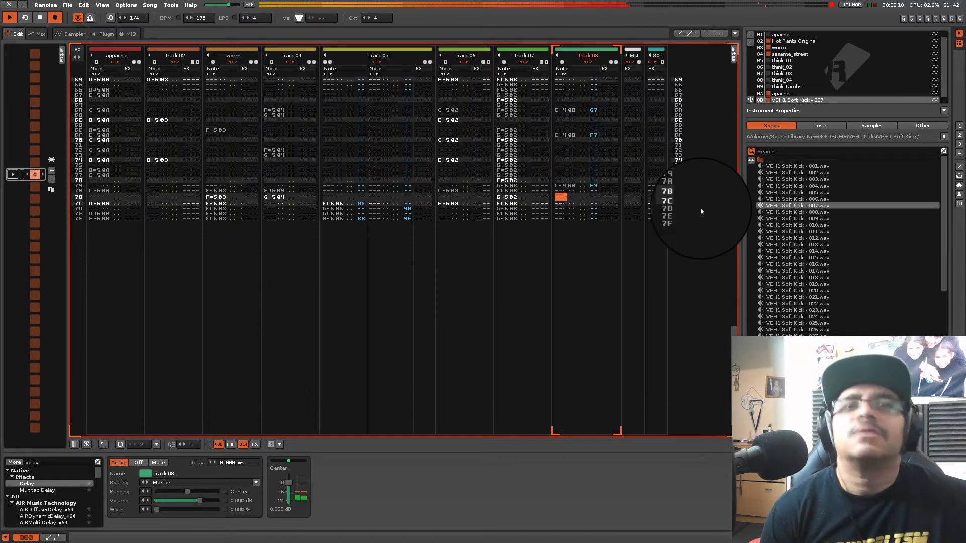
key(z)
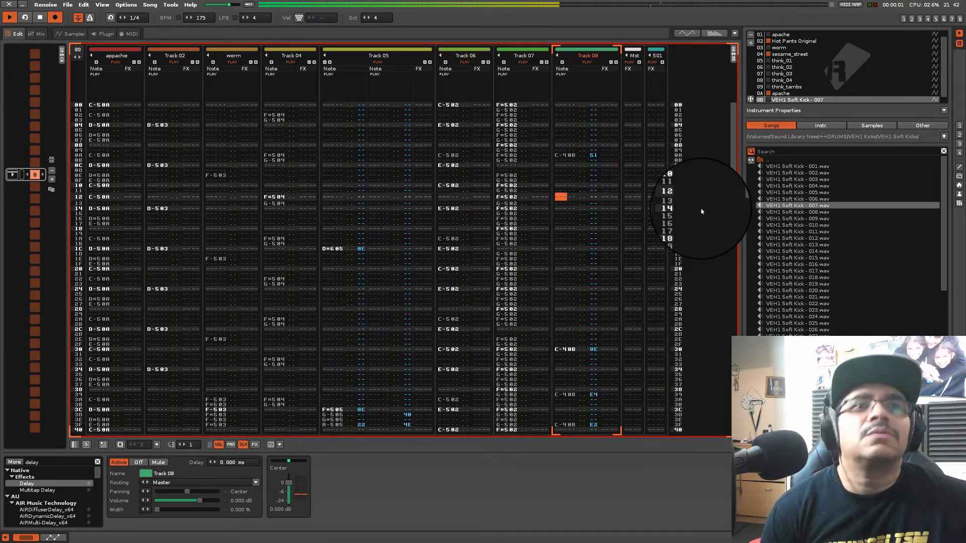
key(z)
key(z)
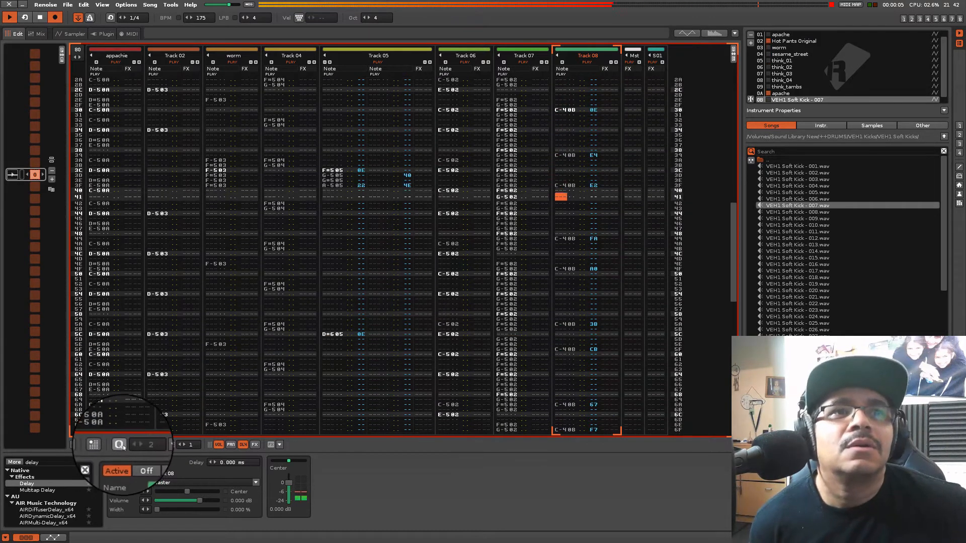
Turn on record quantization with a value of 2 and stop playback
click(121, 445)
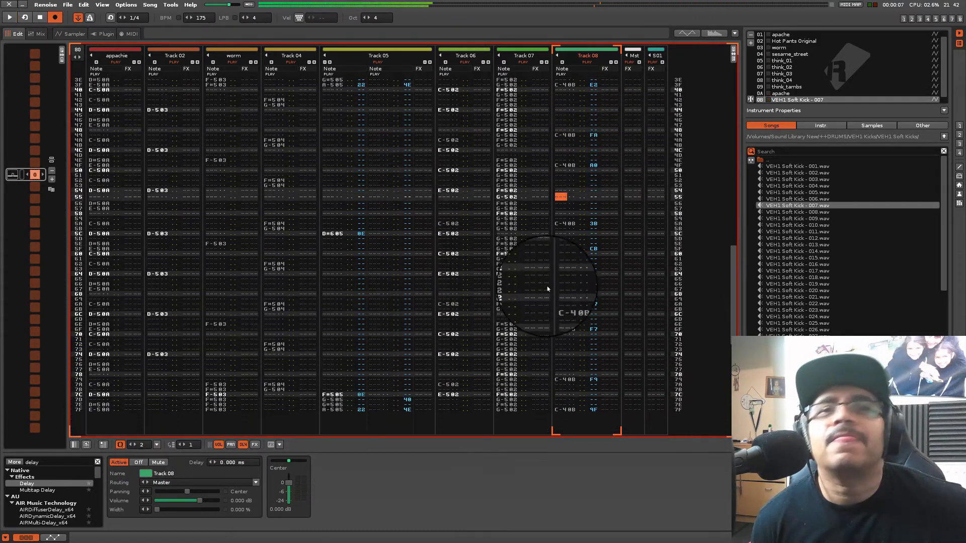
key(space)
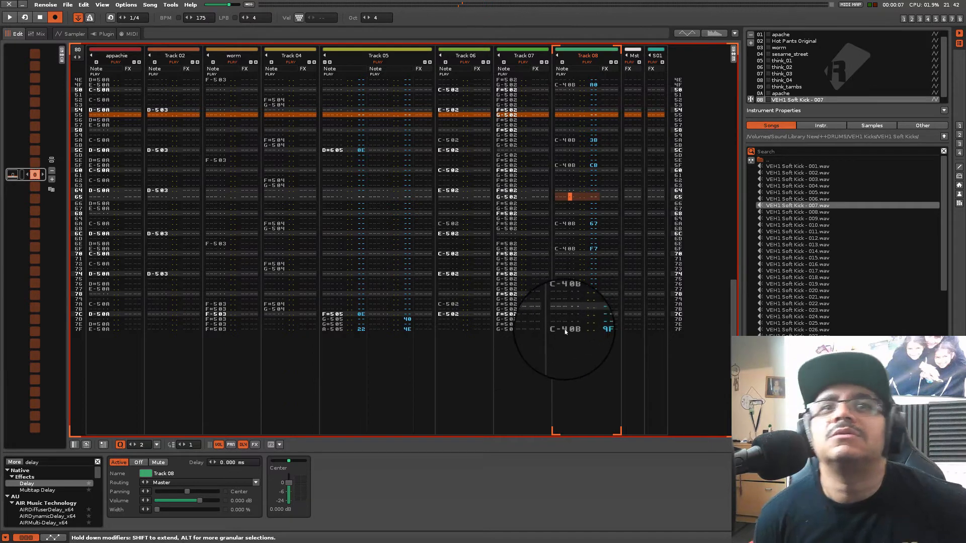
Select the recorded kick notes over the whole pattern in Track 08 and cut them
click(564, 329)
drag(731, 357, 707, 65)
shift+click(569, 193)
right_click(569, 191)
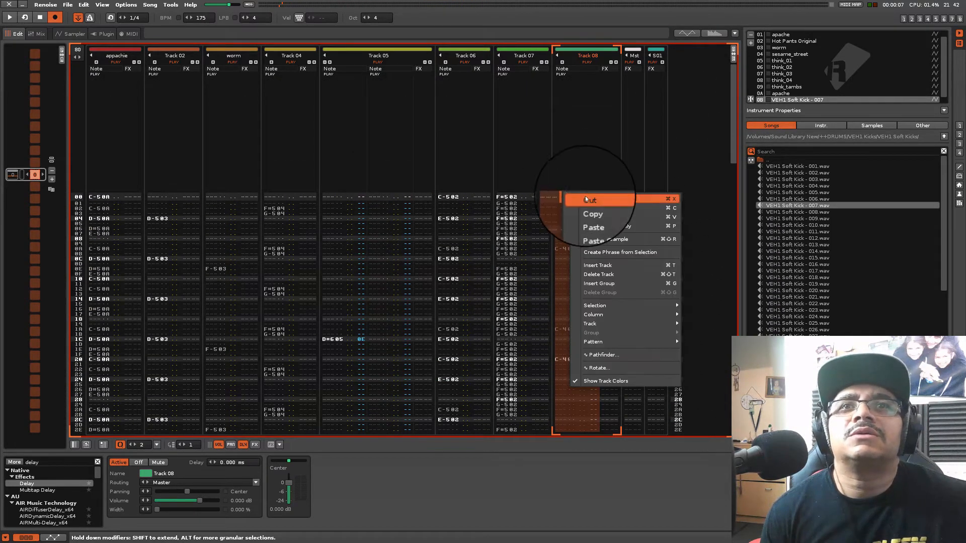
click(579, 229)
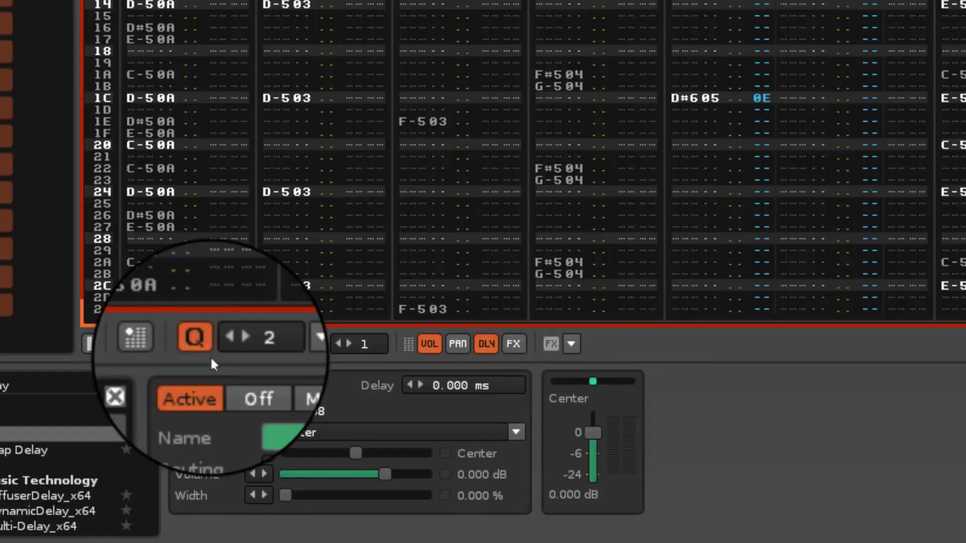
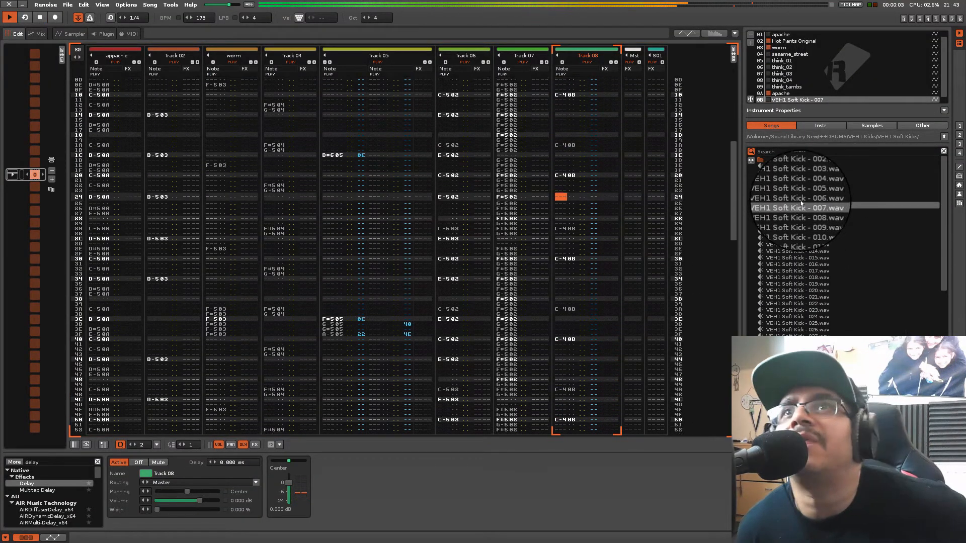
Try VEH1 Soft Kick samples 008 through 013 in the kick instrument while the pattern plays
double_click(793, 213)
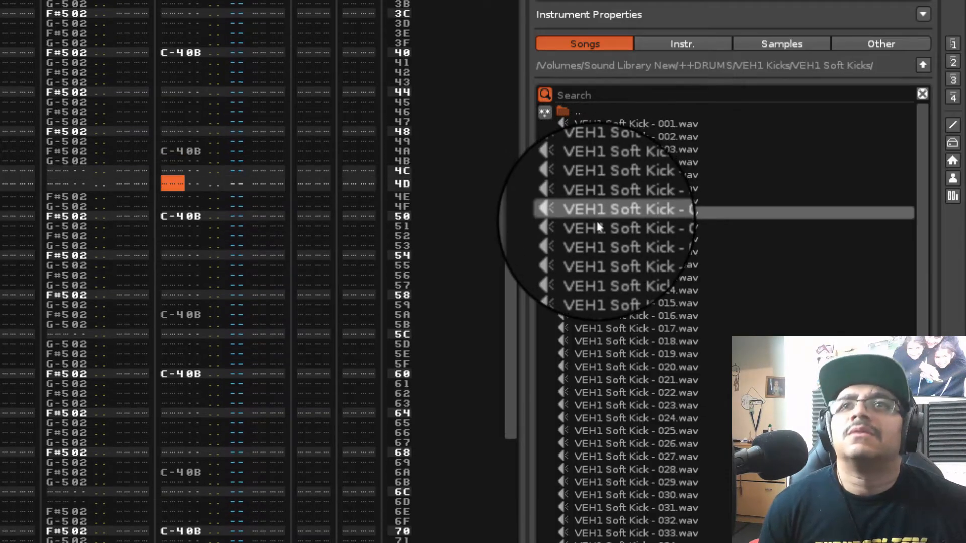
double_click(599, 228)
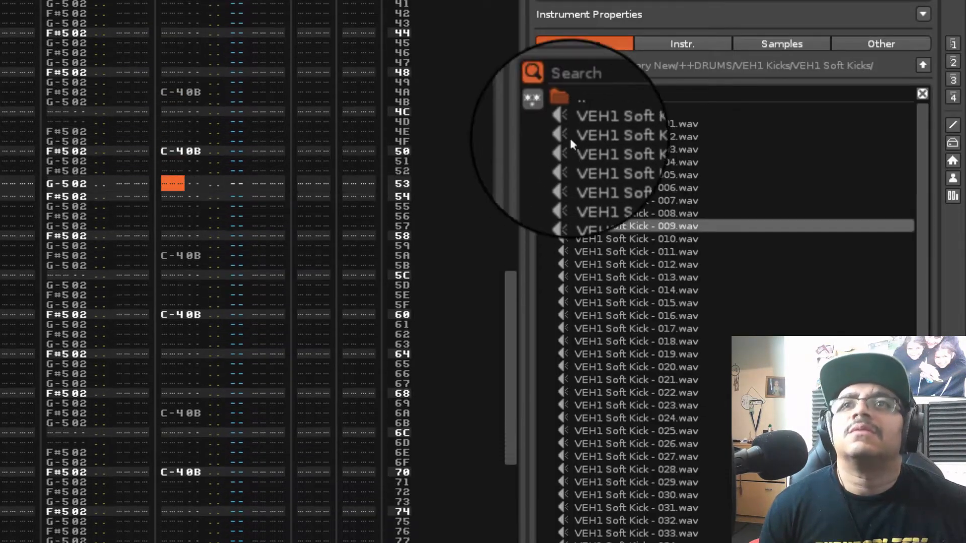
double_click(593, 239)
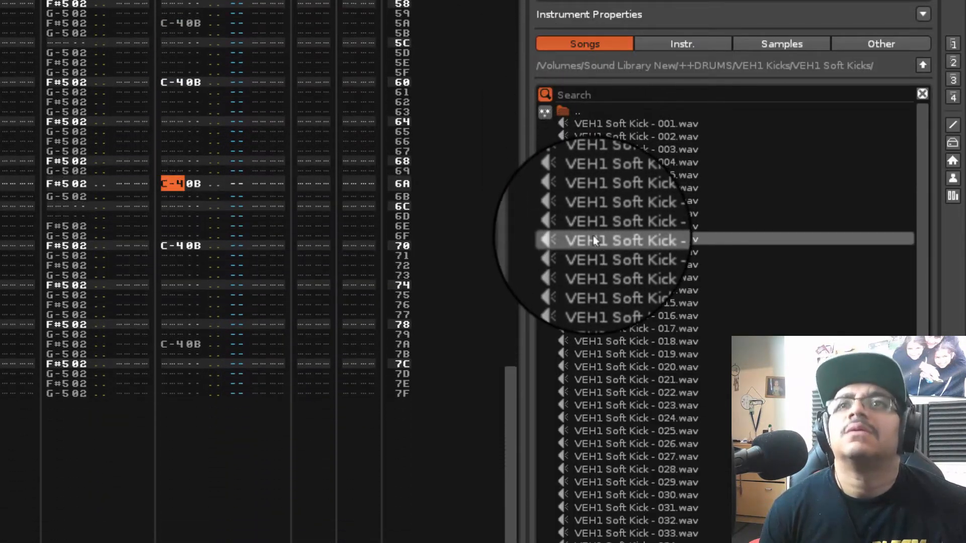
double_click(593, 254)
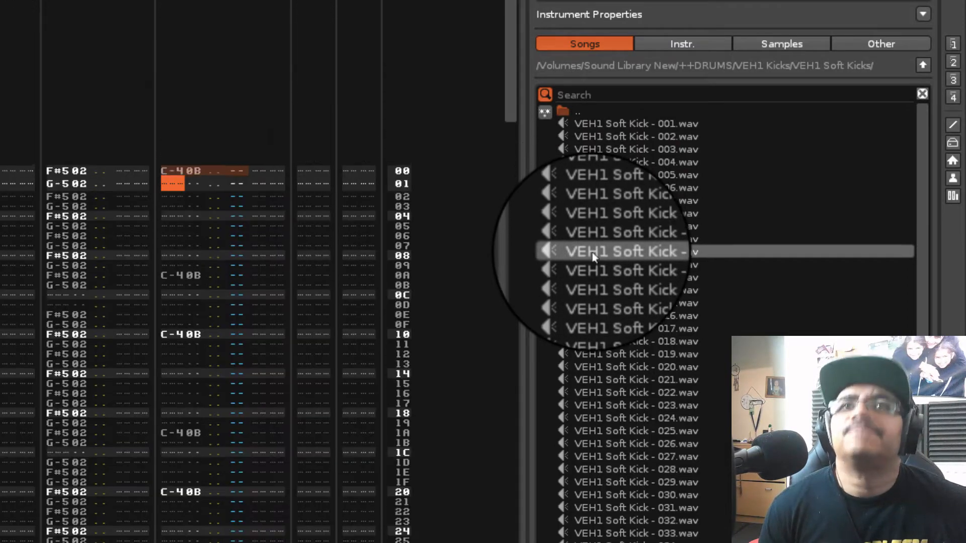
double_click(603, 264)
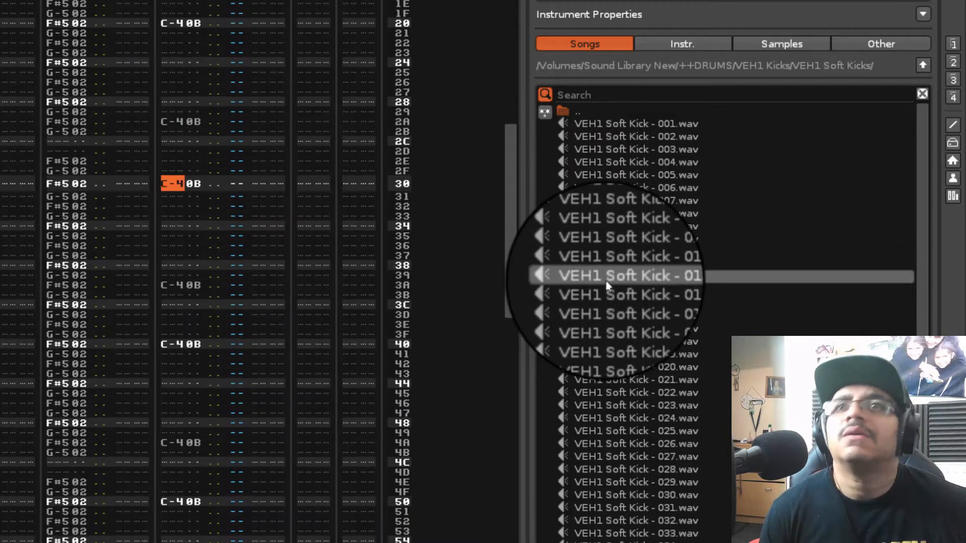
Load VEH1 Hard Kick - 008.wav from the VEH1 Hard Kicks folder into the kick instrument
double_click(573, 111)
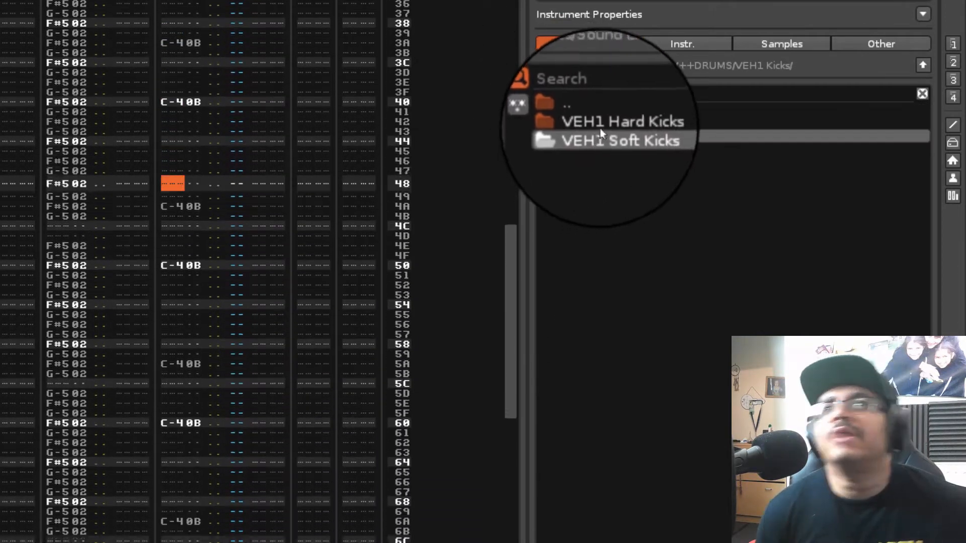
double_click(600, 126)
click(623, 224)
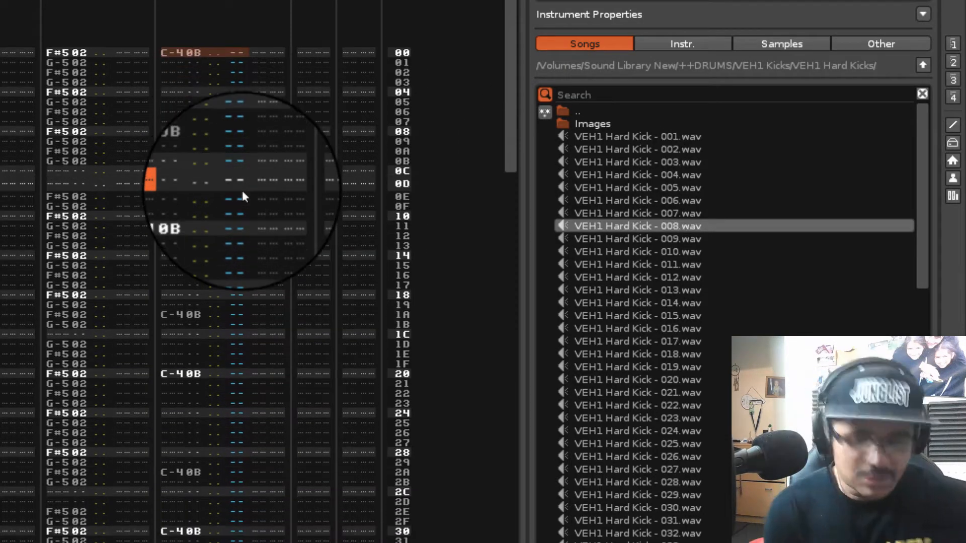
Insert a new track after Track 08 and switch to the mixer view
key(Tab)
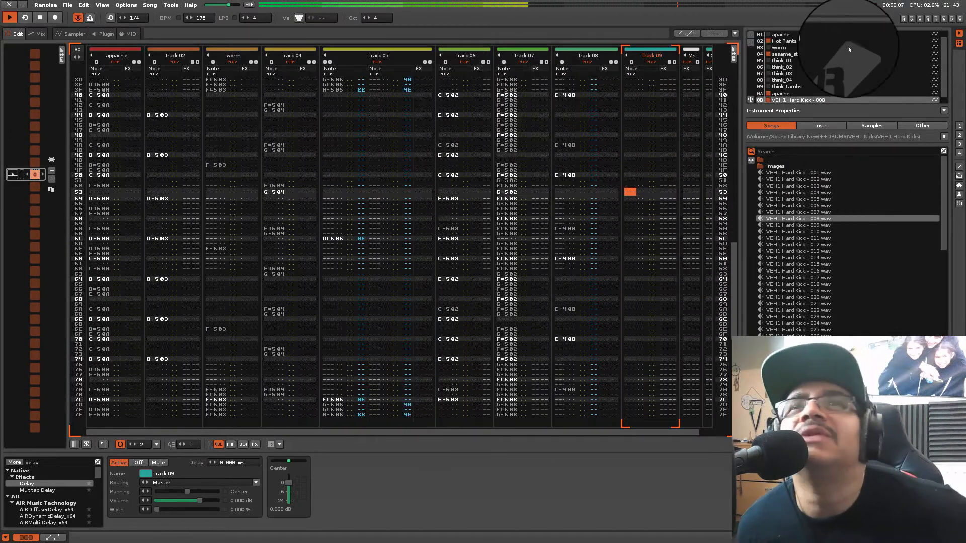
click(904, 19)
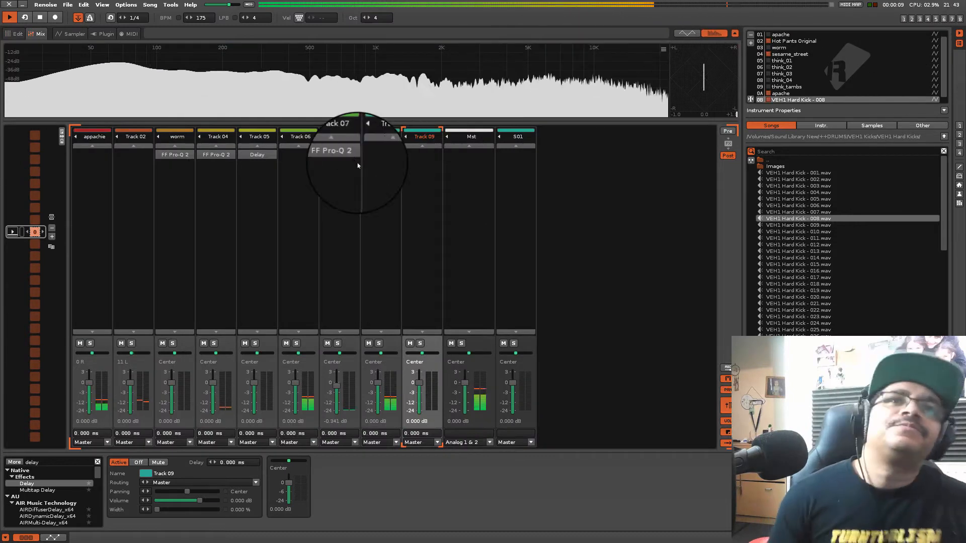
Solo the worm track to check it, place it in a new group named PERC, and unsolo it
click(179, 231)
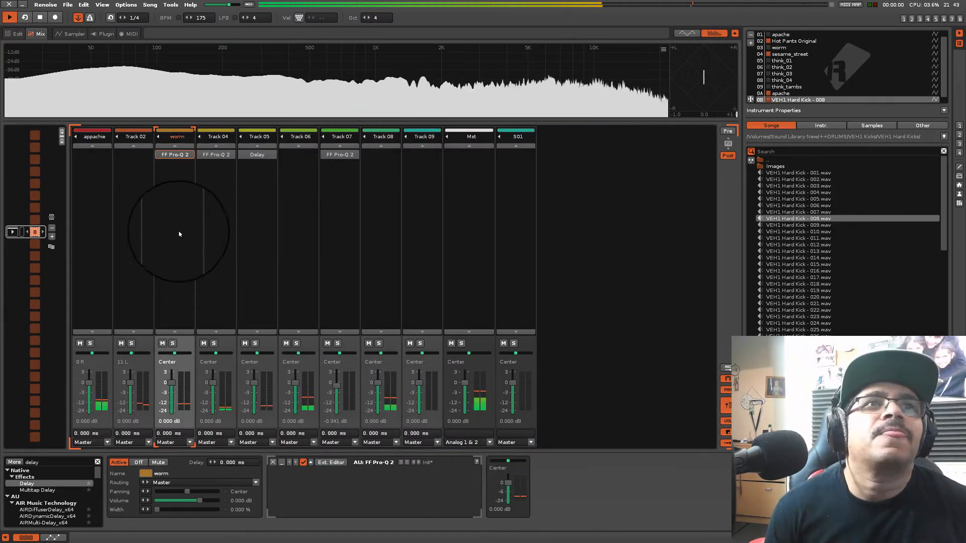
click(321, 214)
click(203, 216)
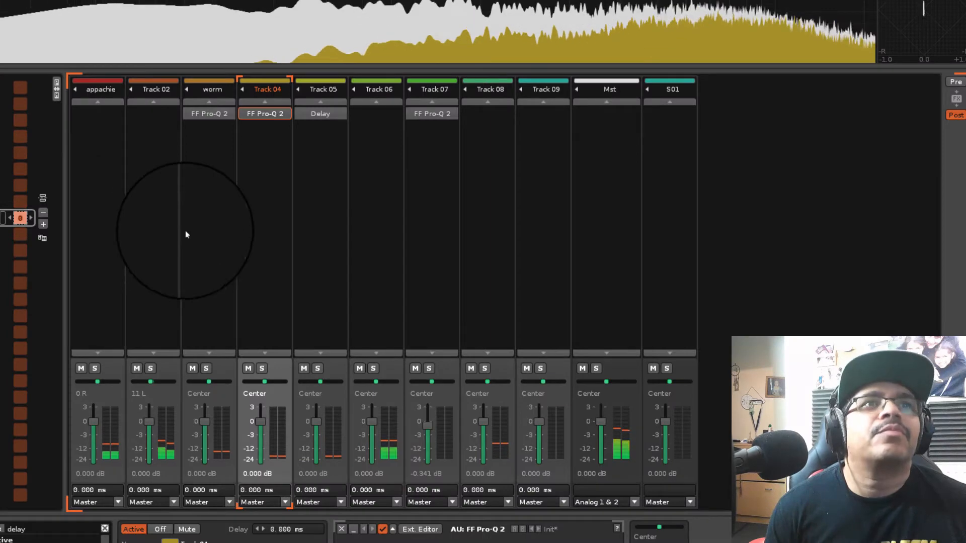
click(202, 223)
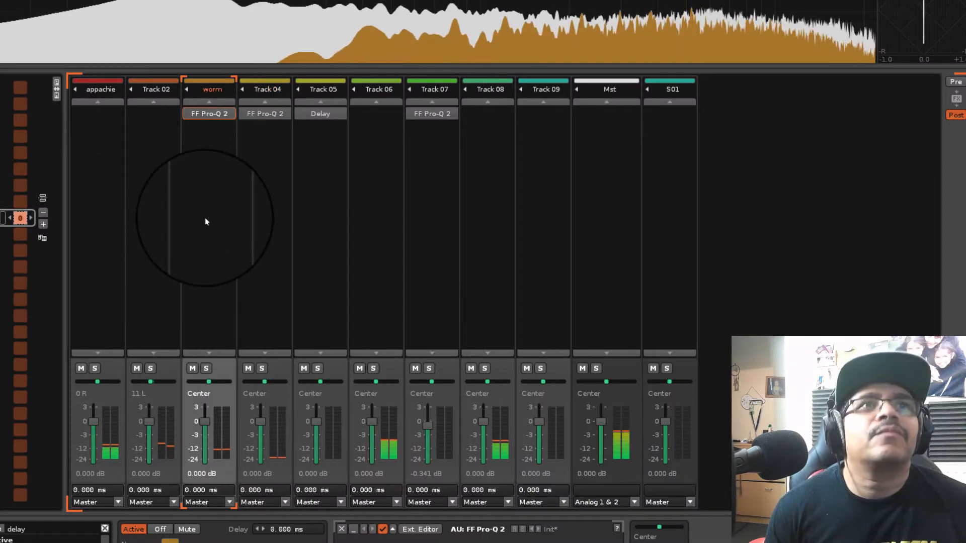
click(206, 369)
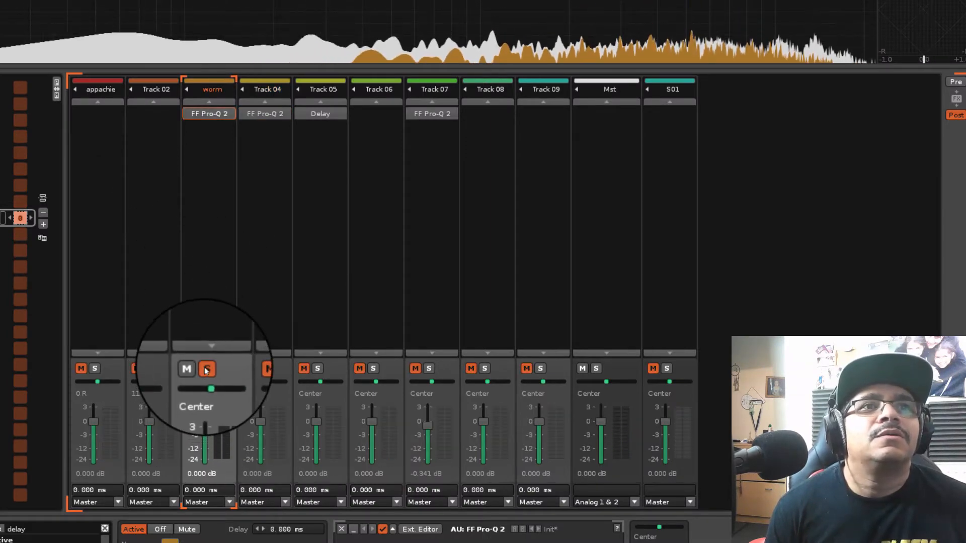
right_click(214, 235)
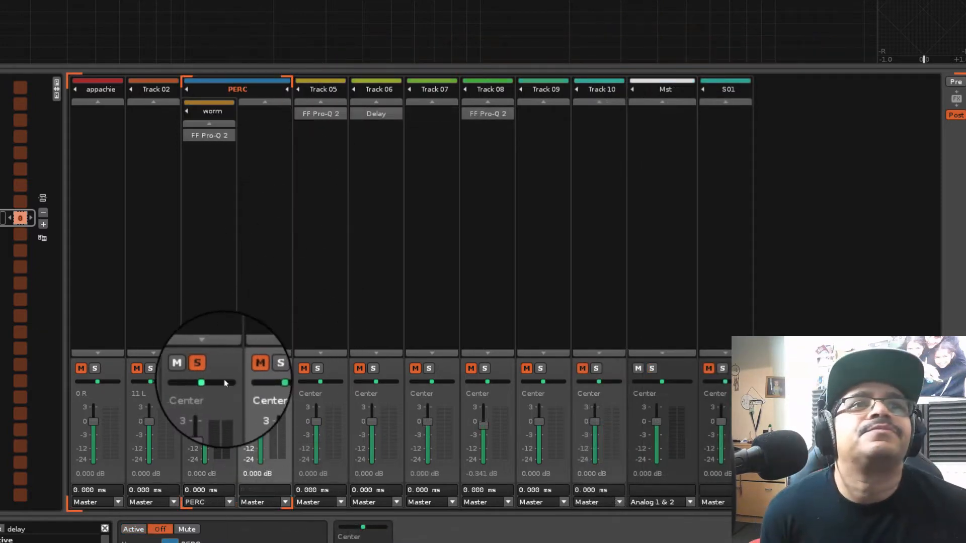
click(207, 370)
Solo Track 02 briefly to identify it, rename it snare and move it into the PERC group
click(141, 370)
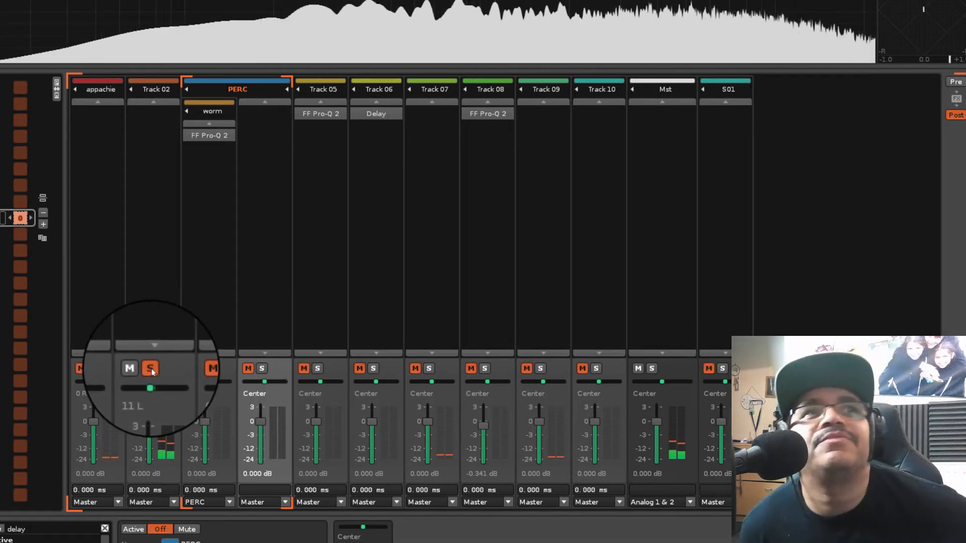
click(150, 370)
double_click(156, 89)
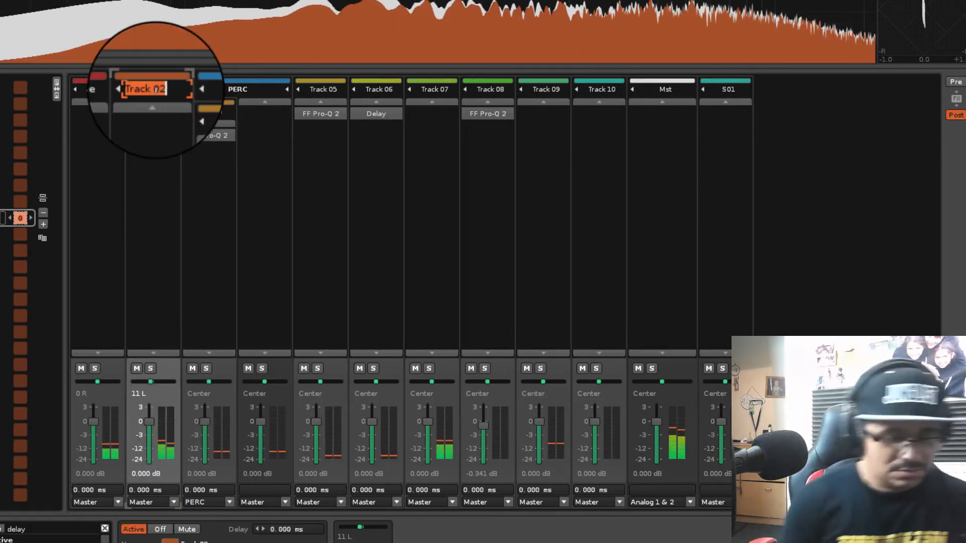
drag(156, 91, 246, 89)
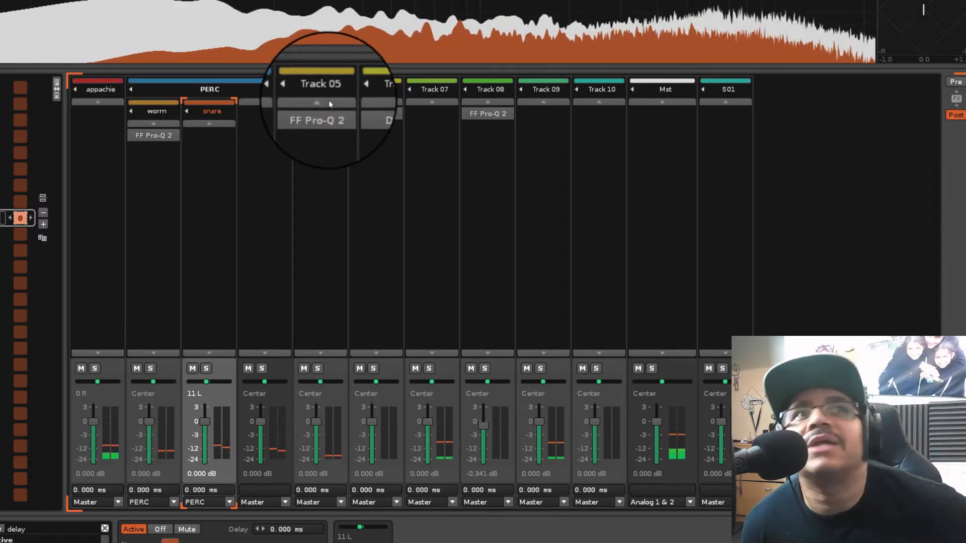
Solo Track 05 briefly to identify it, rename it sesamie and move it into the PERC group
click(317, 369)
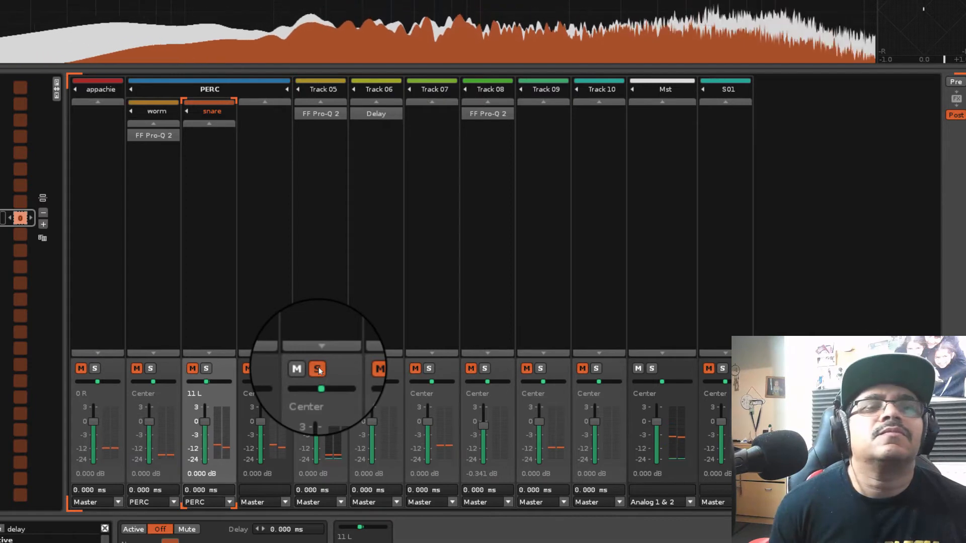
click(318, 370)
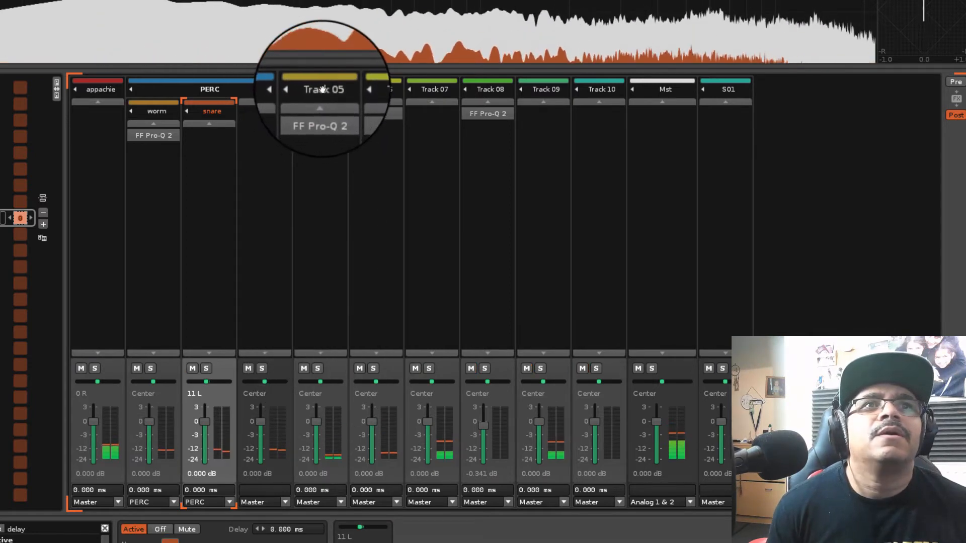
double_click(322, 90)
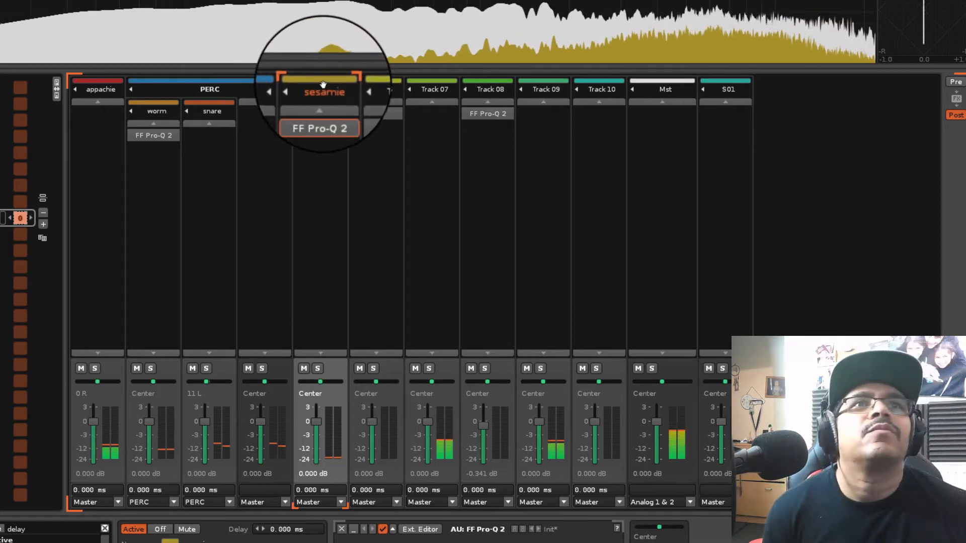
drag(319, 85, 229, 86)
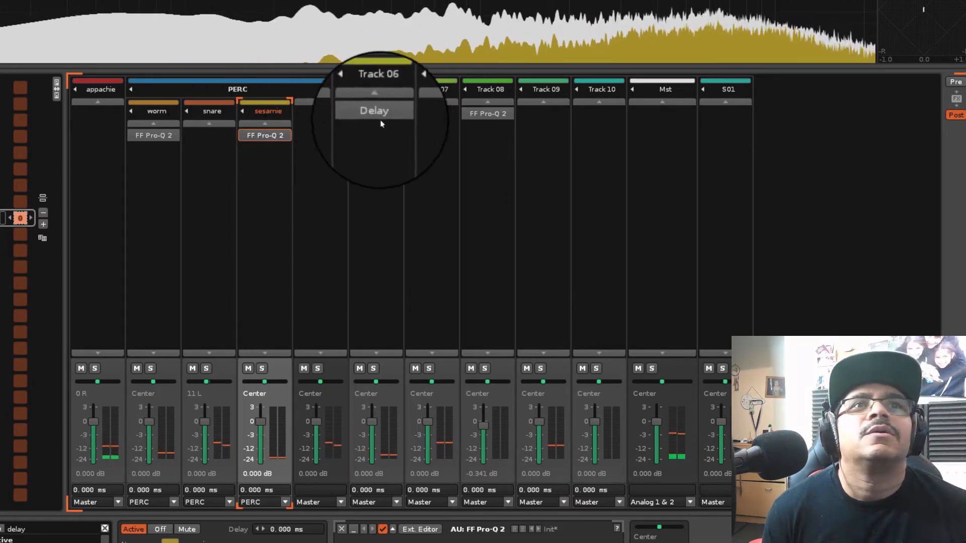
Check the Delay track and the track after it in solo, and move both into the PERC group
click(374, 371)
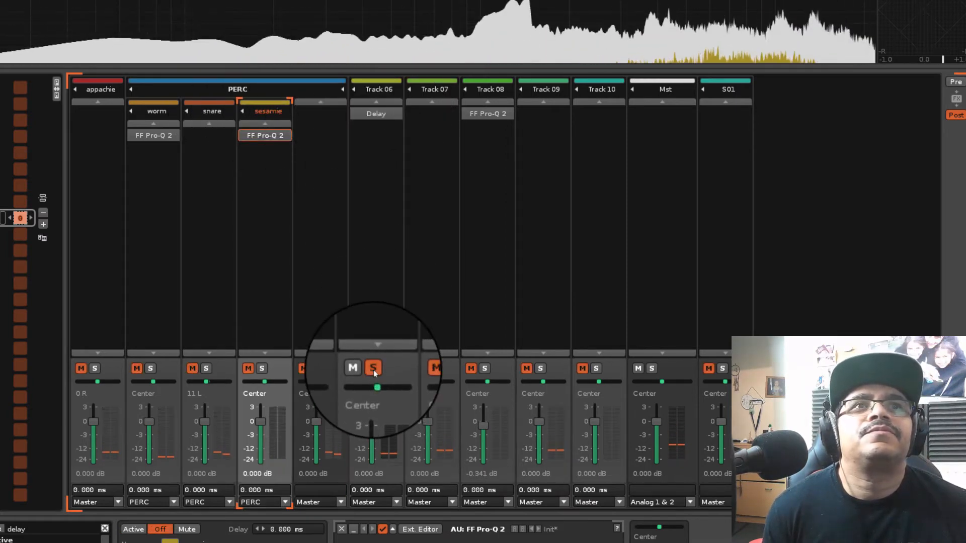
click(374, 369)
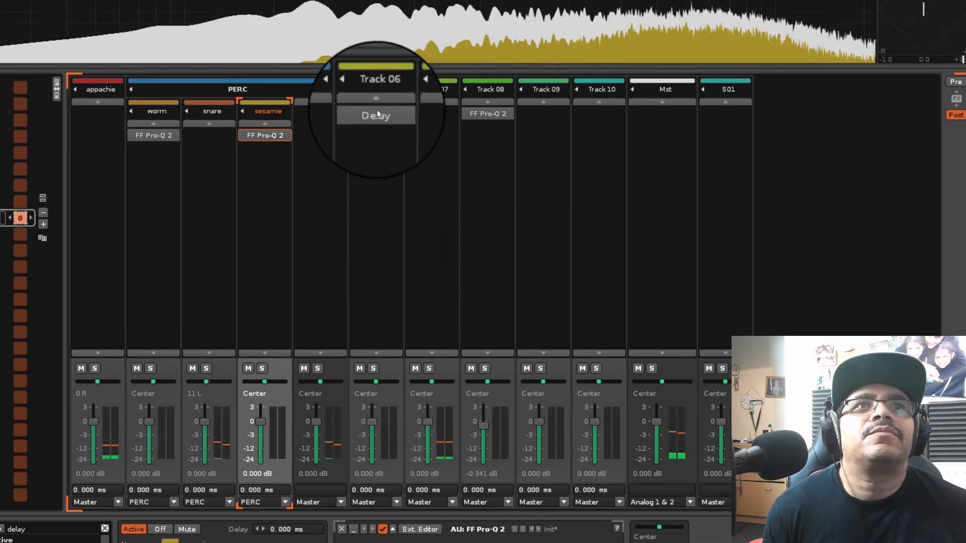
drag(379, 87, 293, 87)
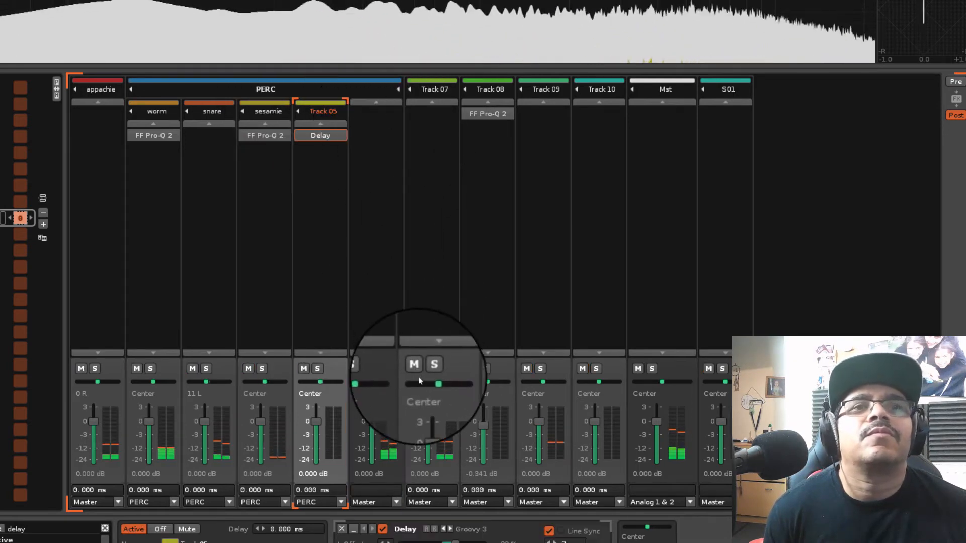
click(430, 369)
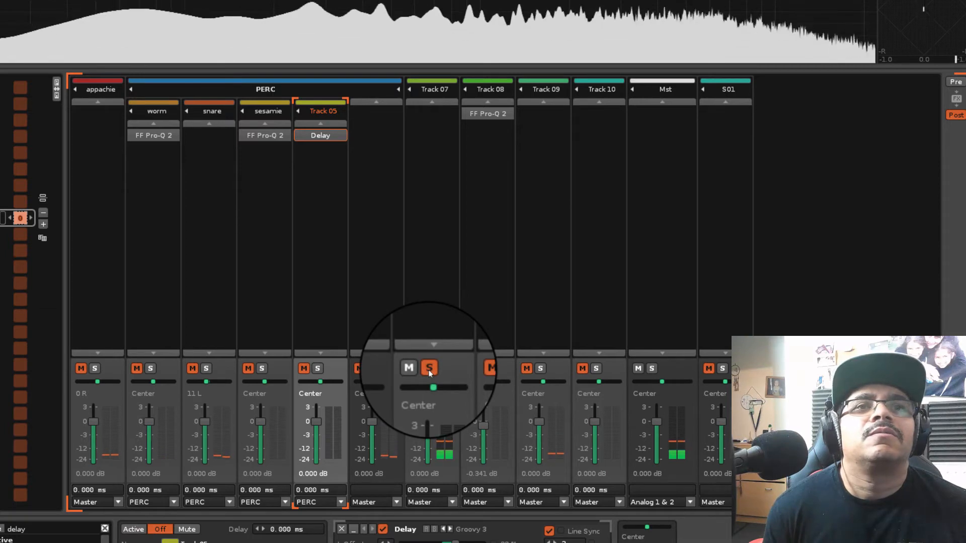
click(429, 370)
drag(429, 84, 380, 88)
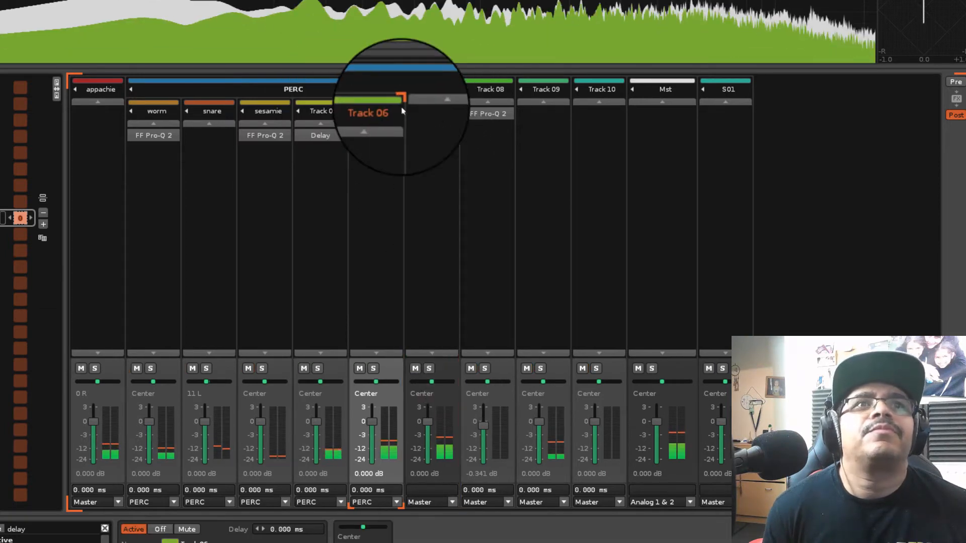
Solo-check the remaining ungrouped drum tracks, rename Track 09 as kick, and rename Track 06 in the PERC group as raw
click(485, 370)
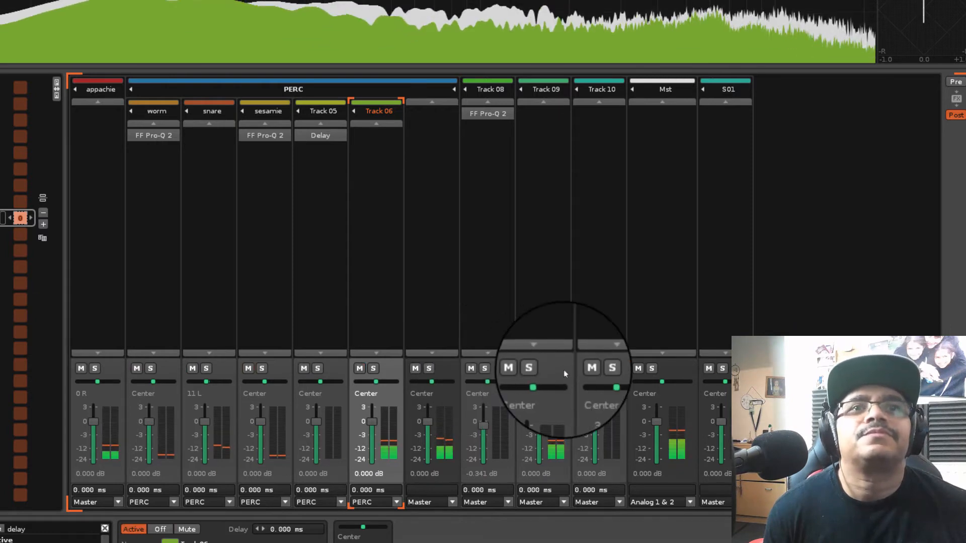
click(541, 370)
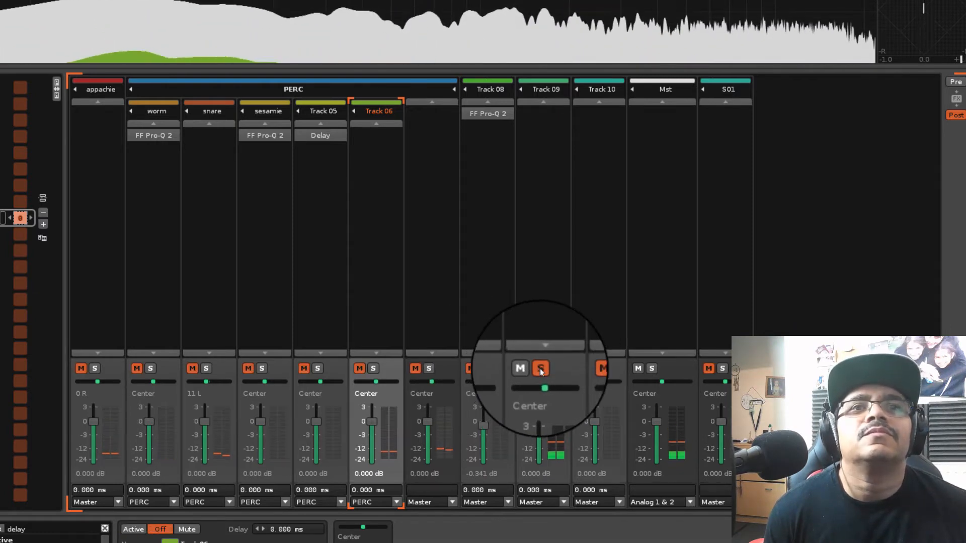
click(541, 370)
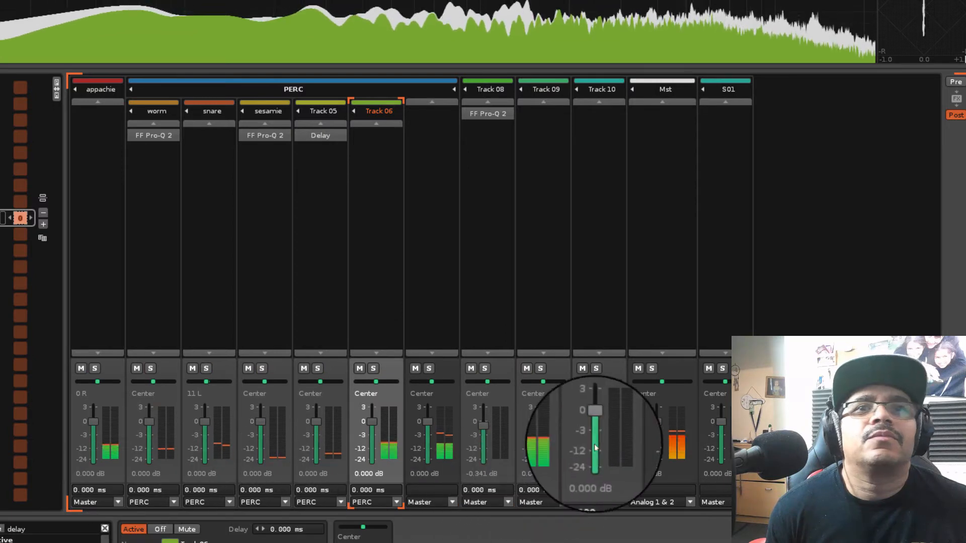
click(541, 370)
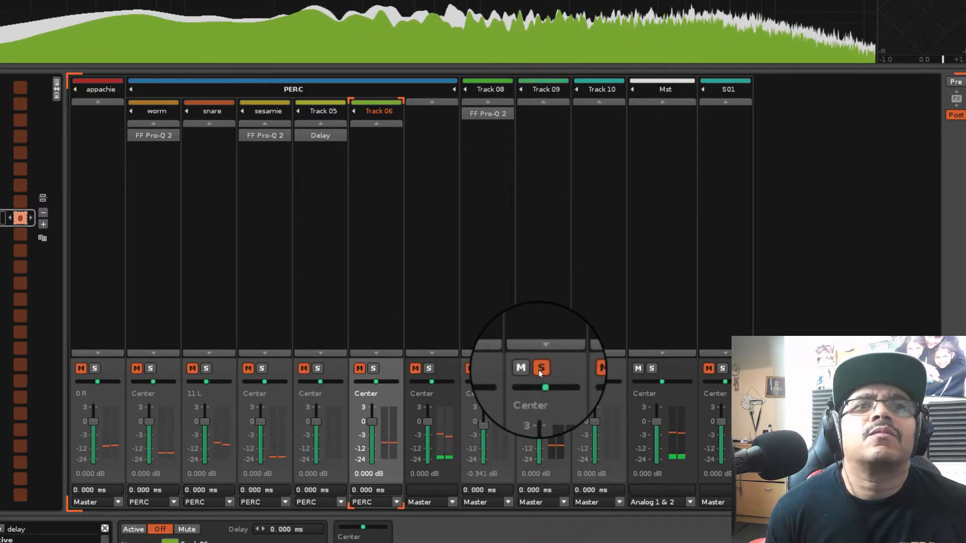
click(541, 370)
click(544, 89)
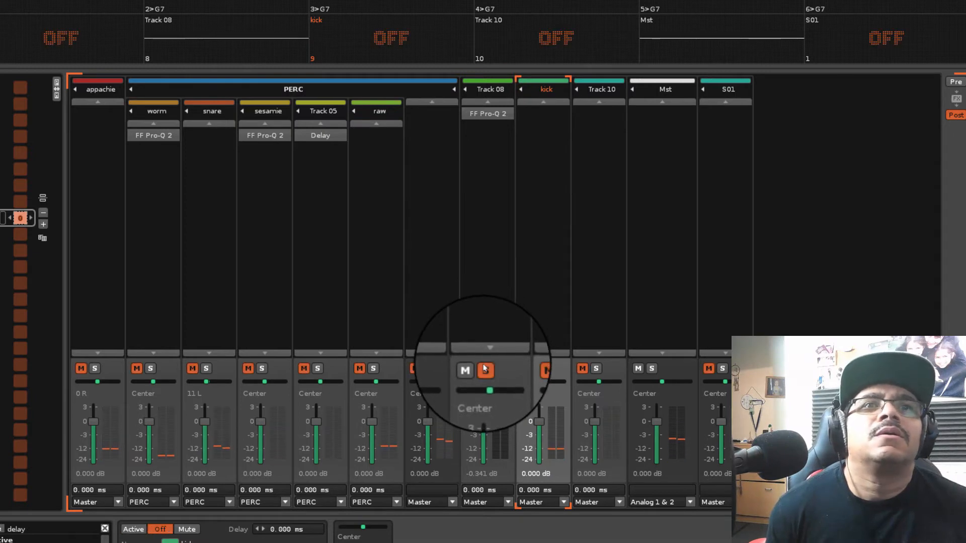
Rename Track 08 as shakers, move it into the PERC group before raw, and unsolo it
double_click(499, 89)
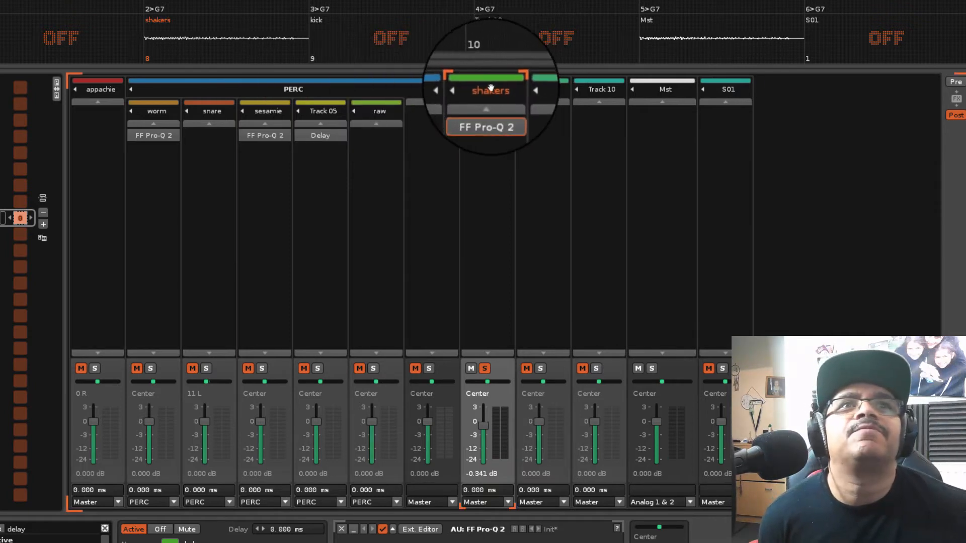
drag(507, 84, 357, 91)
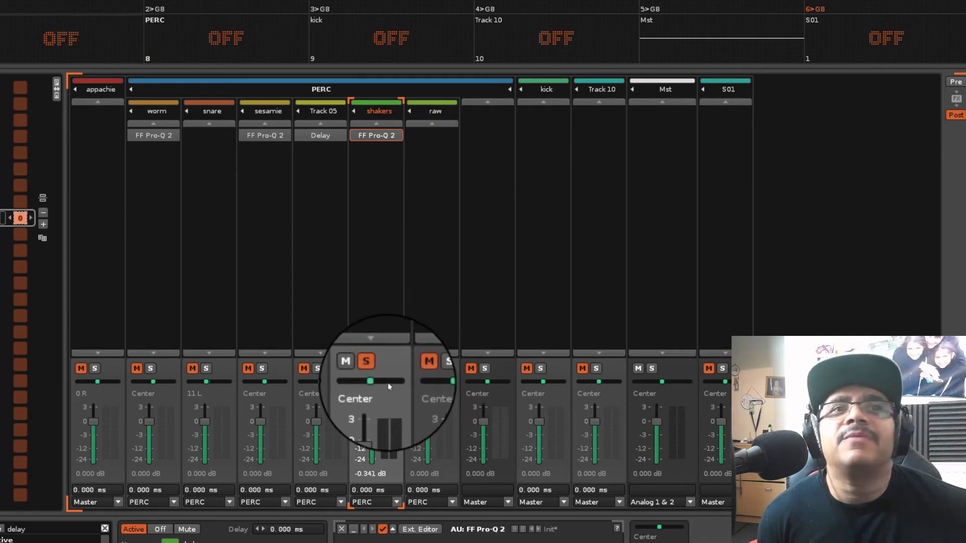
click(374, 368)
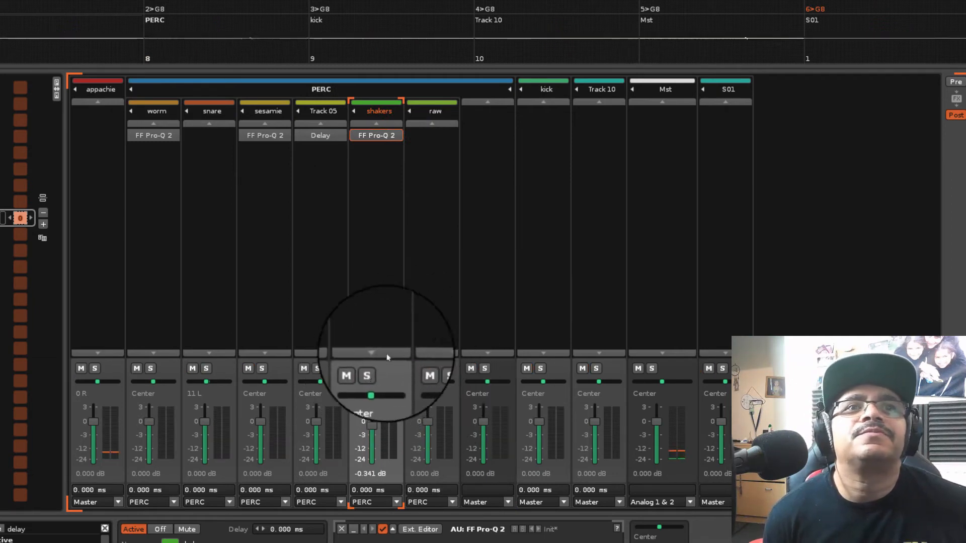
Add the CamelPhat effect to the PERC group and open its plugin editor
click(464, 267)
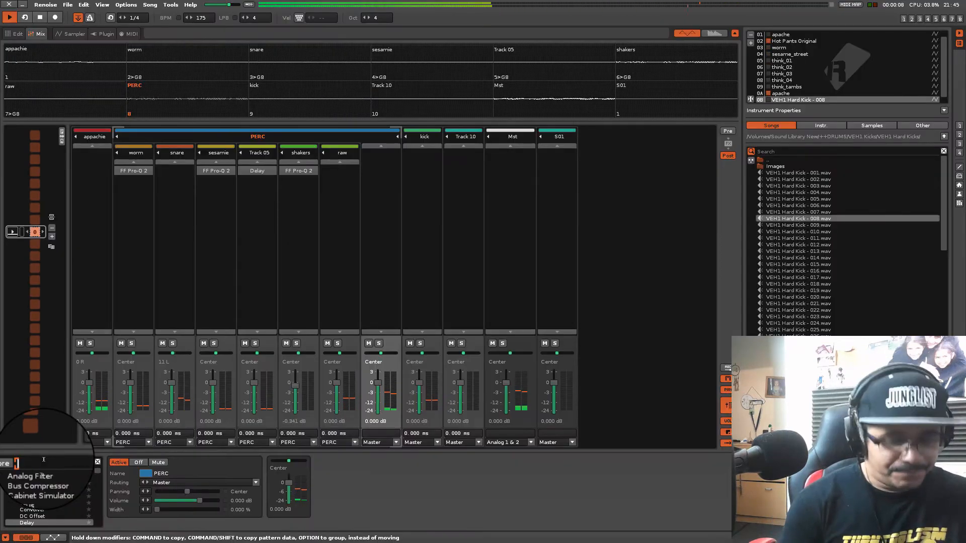
text(camel)
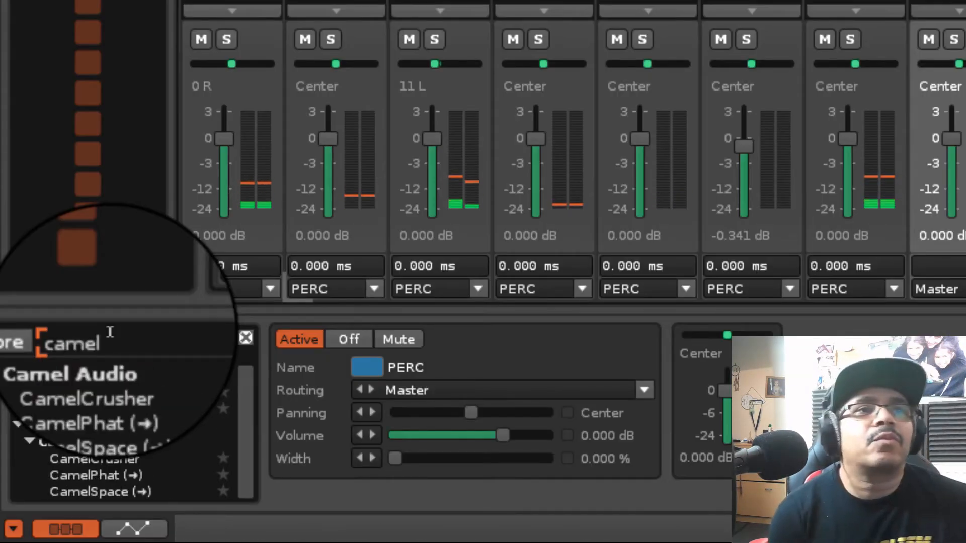
click(122, 392)
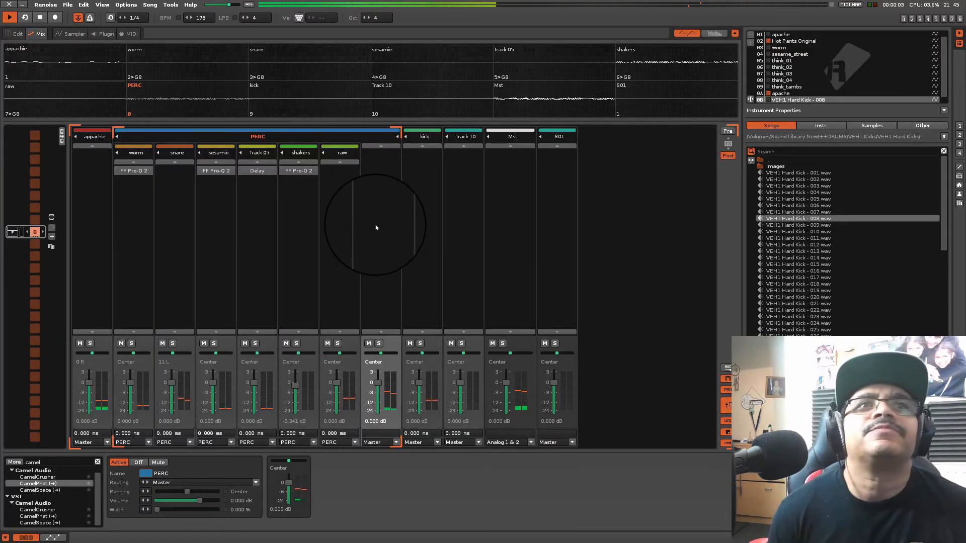
drag(376, 224, 376, 224)
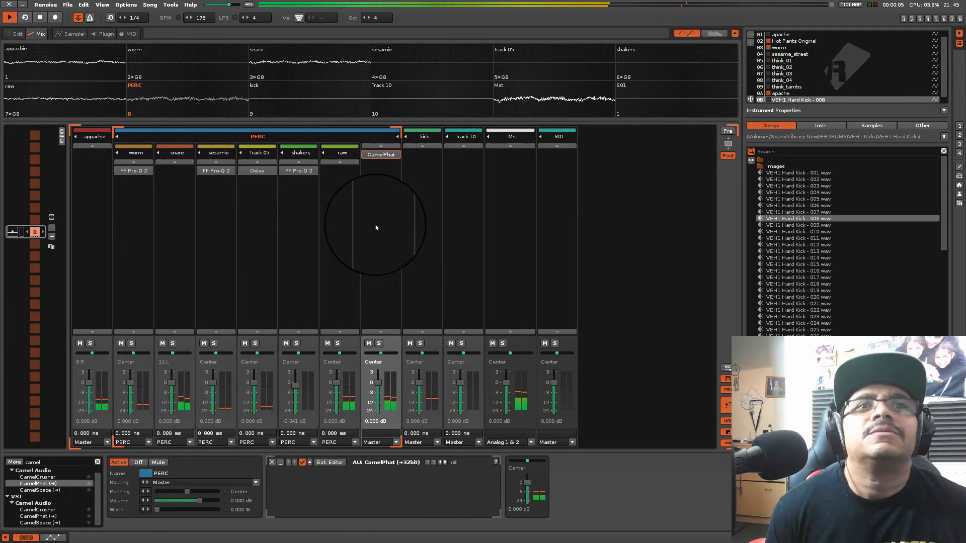
click(331, 462)
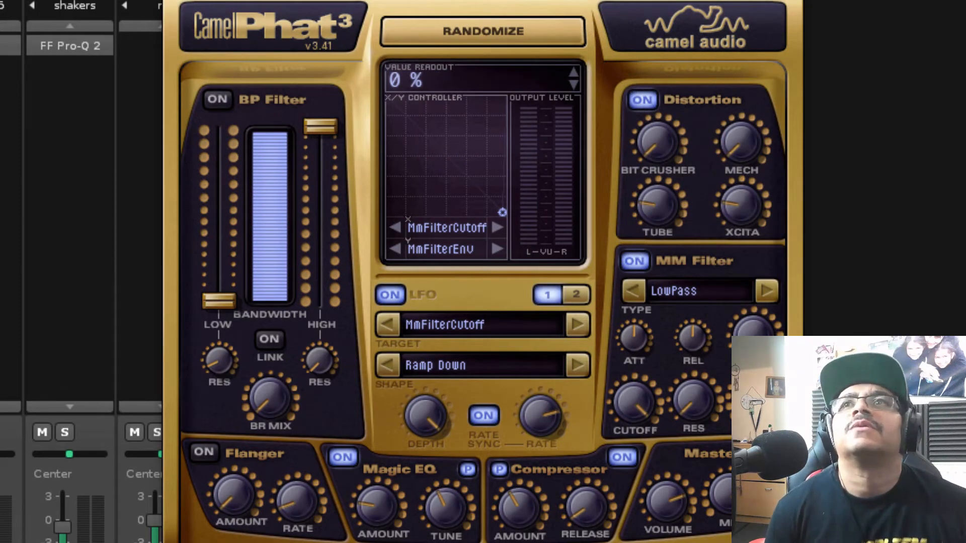
Step through CamelPhat's drum presets while the break plays and settle on DRM LoFi Allstar
click(576, 91)
click(576, 90)
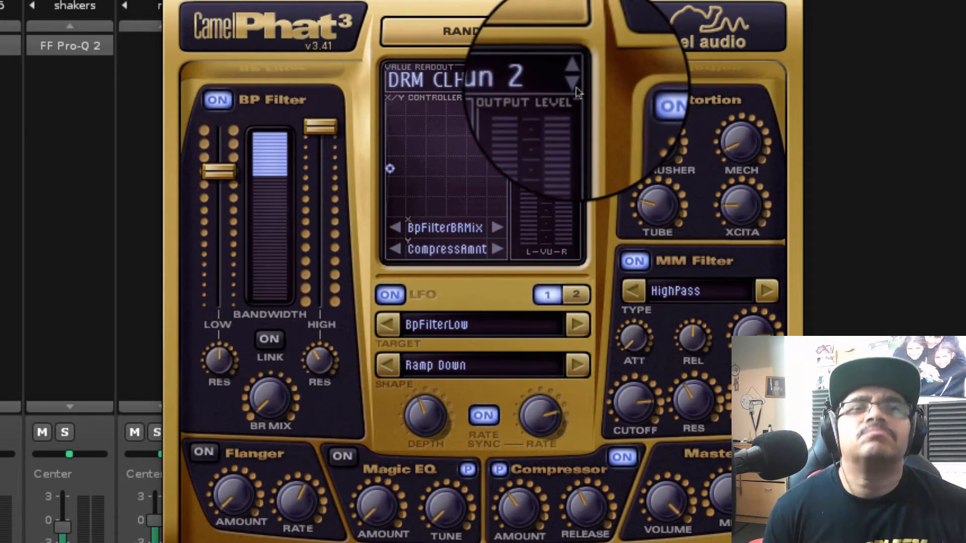
click(576, 91)
click(577, 91)
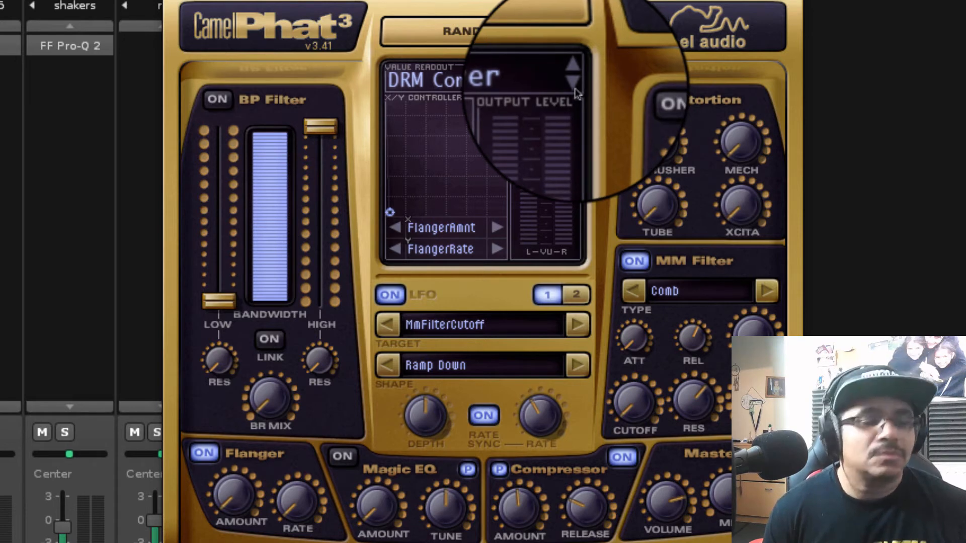
click(574, 83)
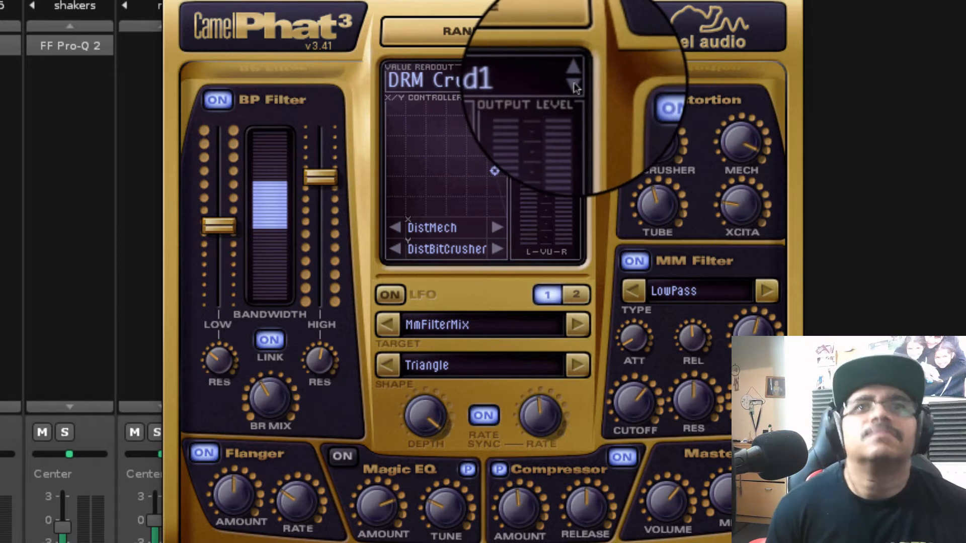
click(575, 84)
click(575, 84)
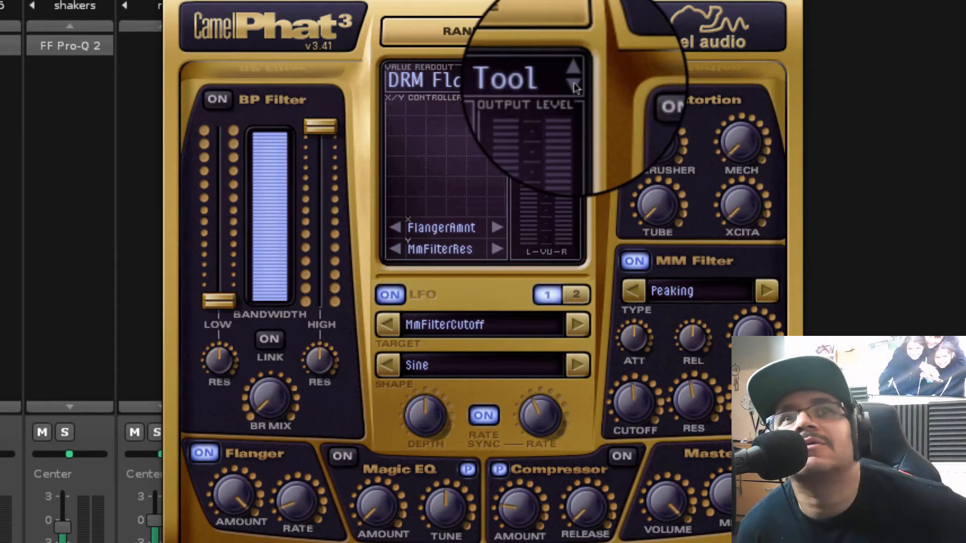
click(575, 83)
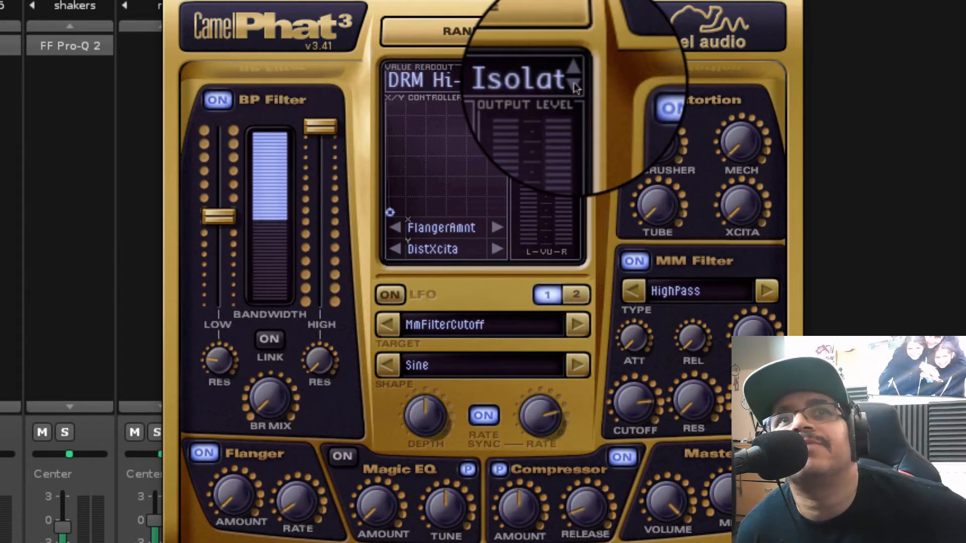
click(575, 85)
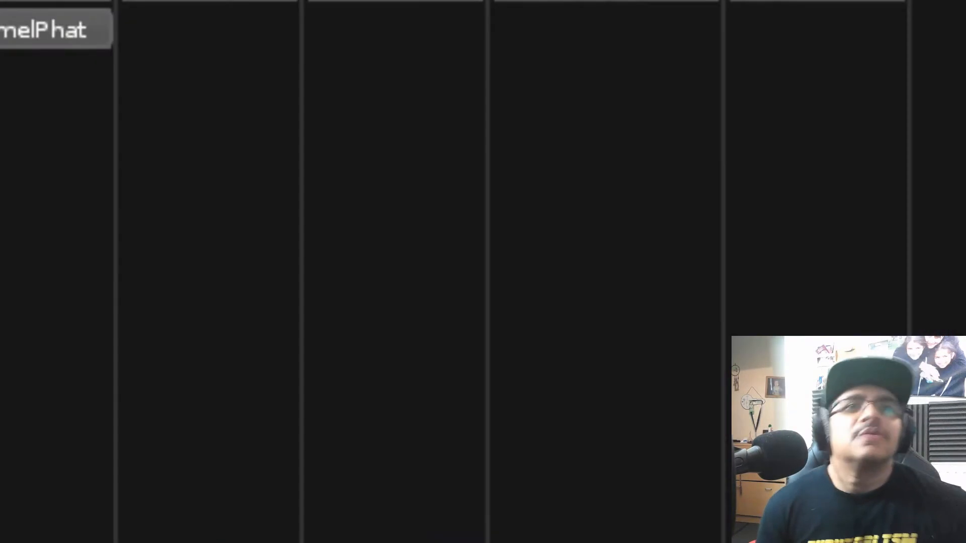
Move the plugin window clear of the mixer and transfer CamelPhat from the PERC group to the snare track
drag(75, 135, 130, 123)
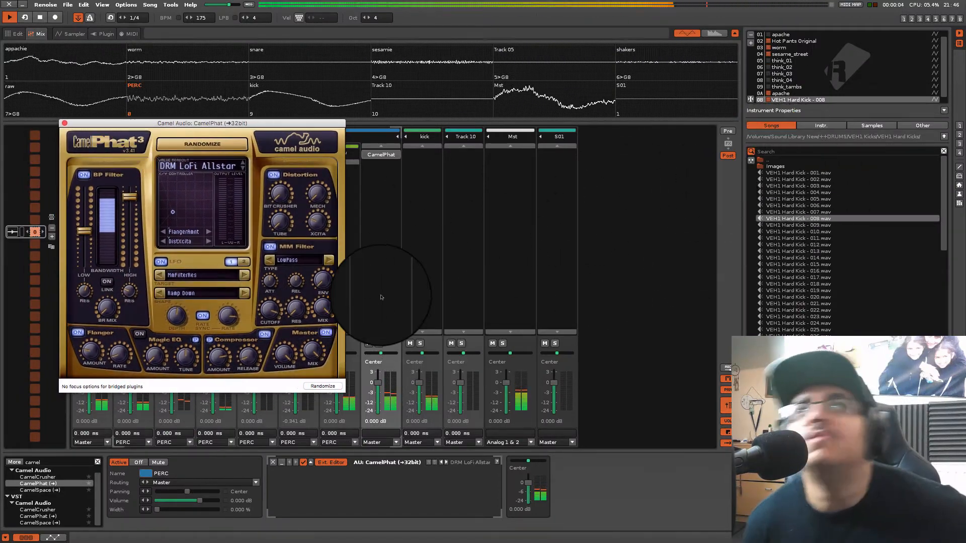
drag(140, 124, 528, 108)
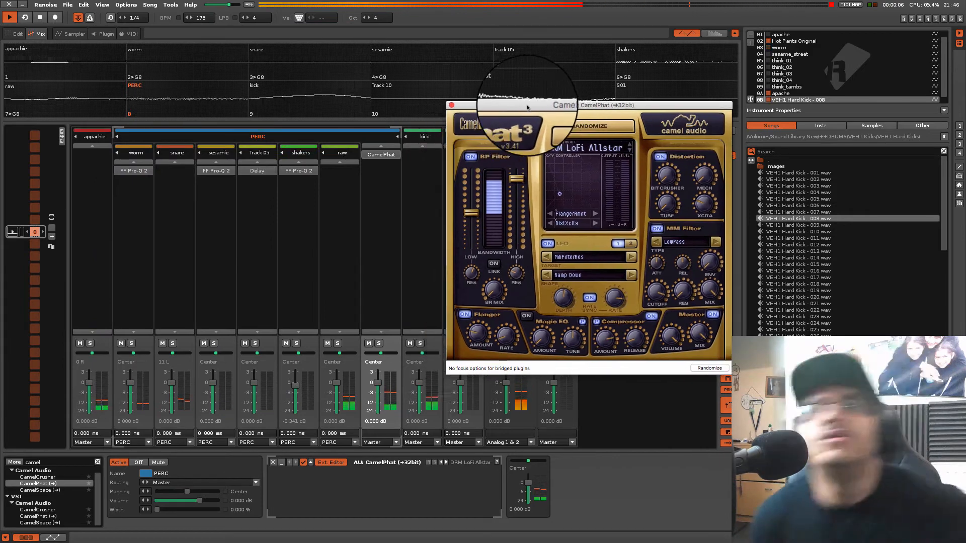
drag(376, 157, 176, 174)
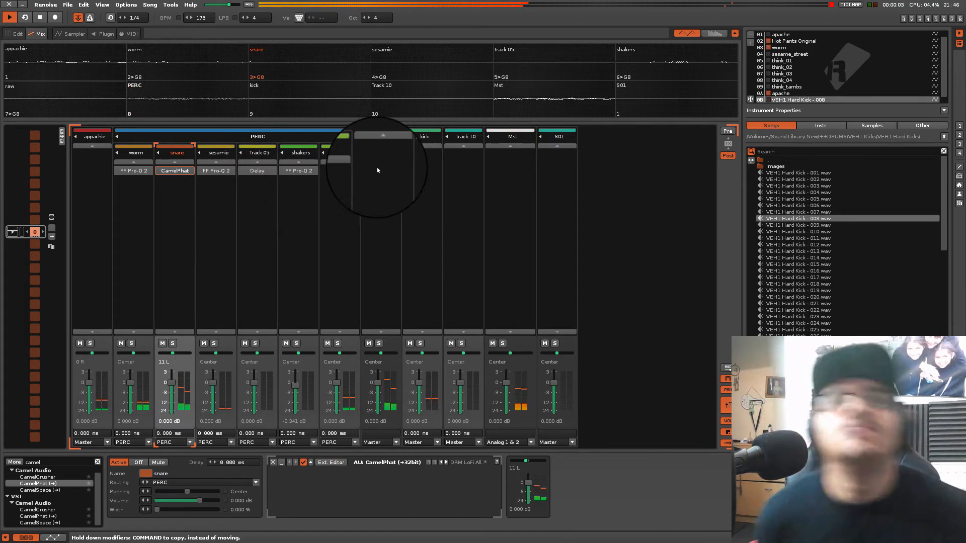
Search the effects for a compressor and add the native Bus Compressor to the PERC group
click(390, 174)
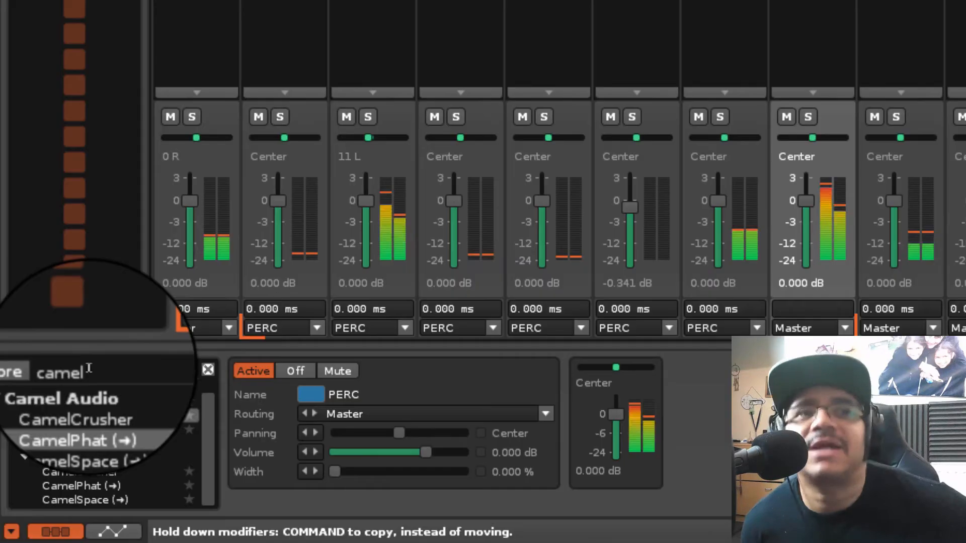
click(41, 462)
key(BackSpace)
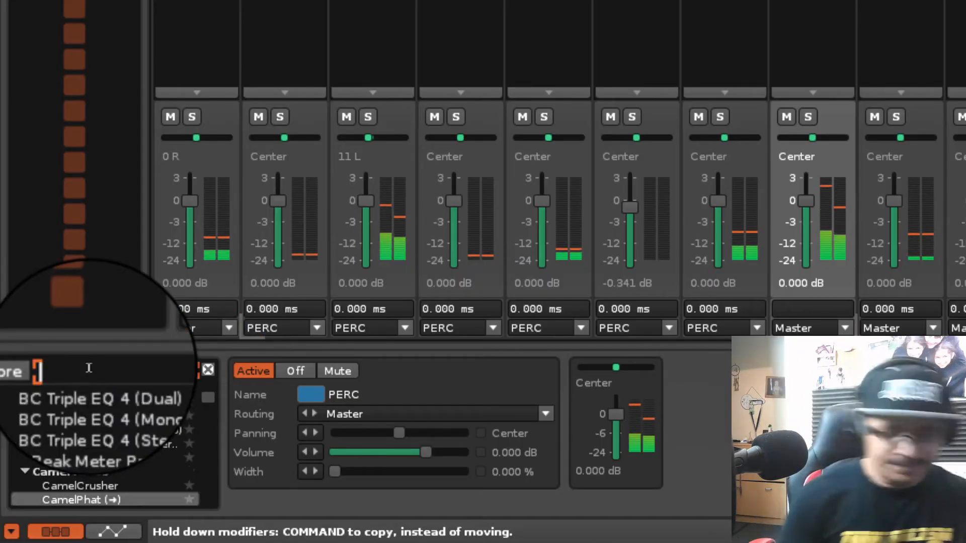
text(compressio)
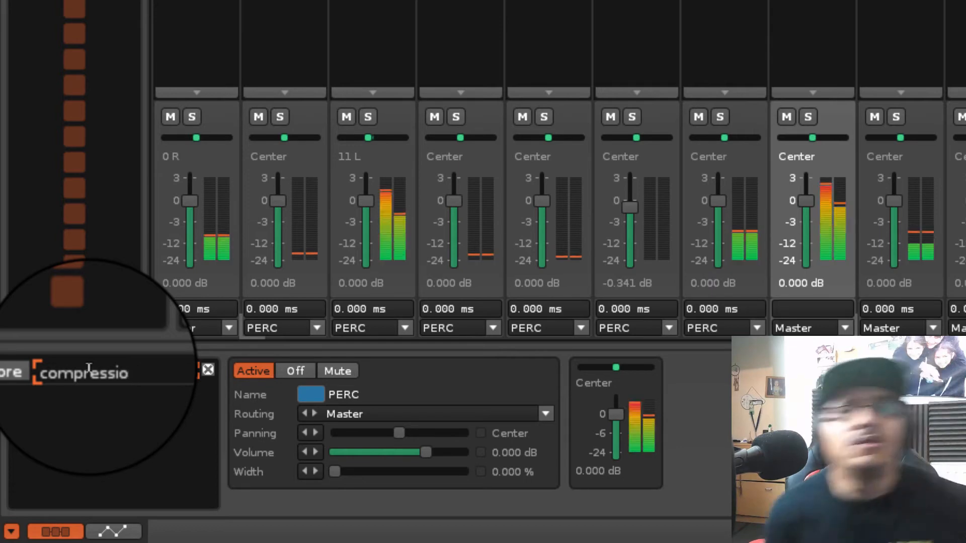
key(BackSpace)
key(BackSpace)
key(BackSpace)
key(BackSpace)
key(BackSpace)
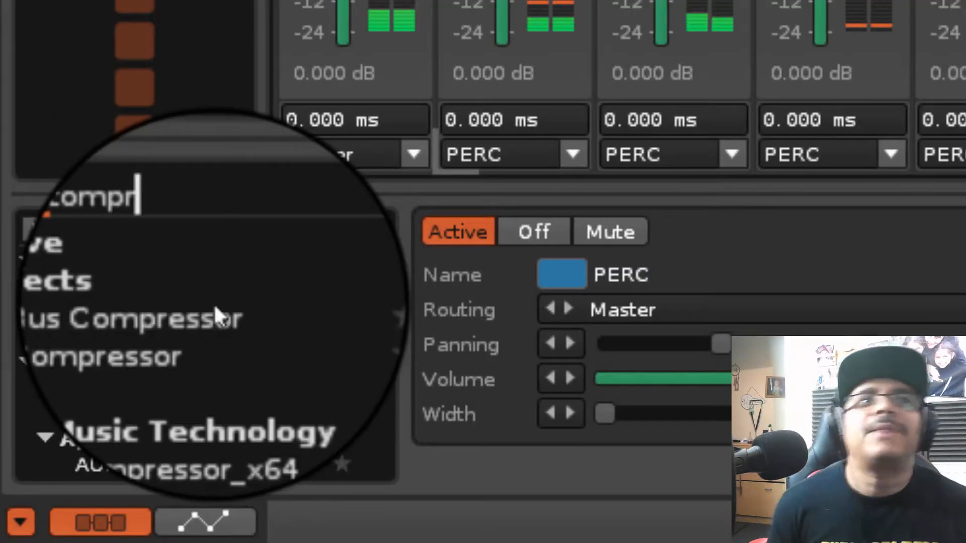
double_click(121, 414)
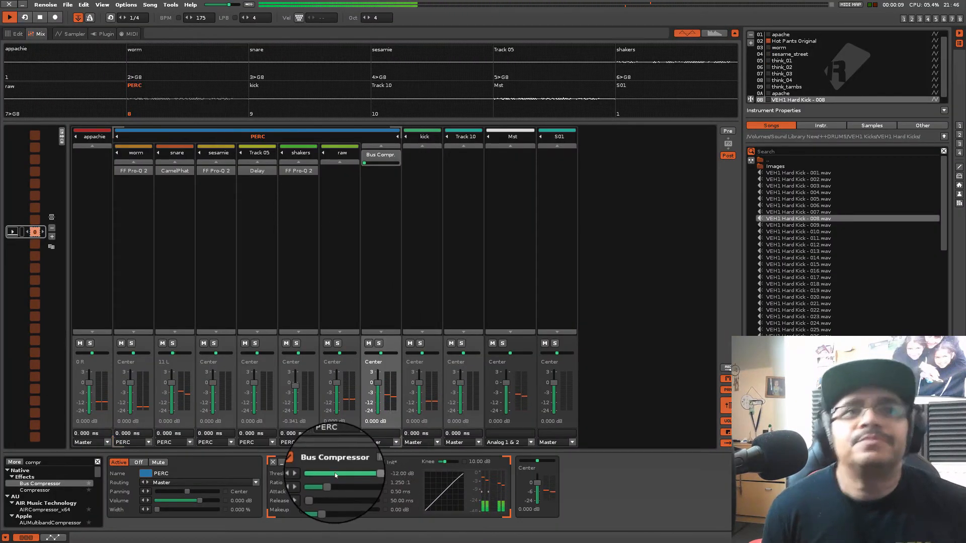
Select the kick track and browse the ++DRUMS sample library to the VEH2 Snares folder
click(419, 294)
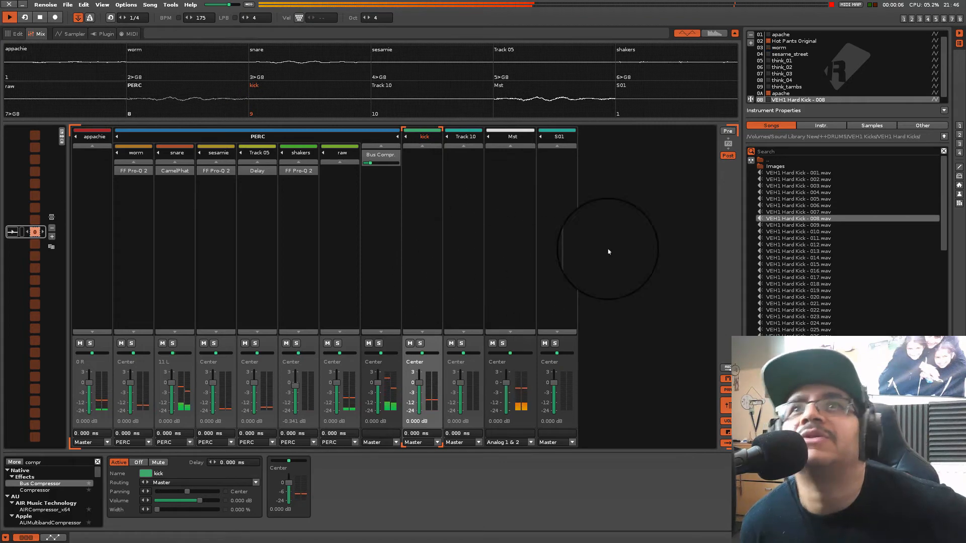
double_click(773, 159)
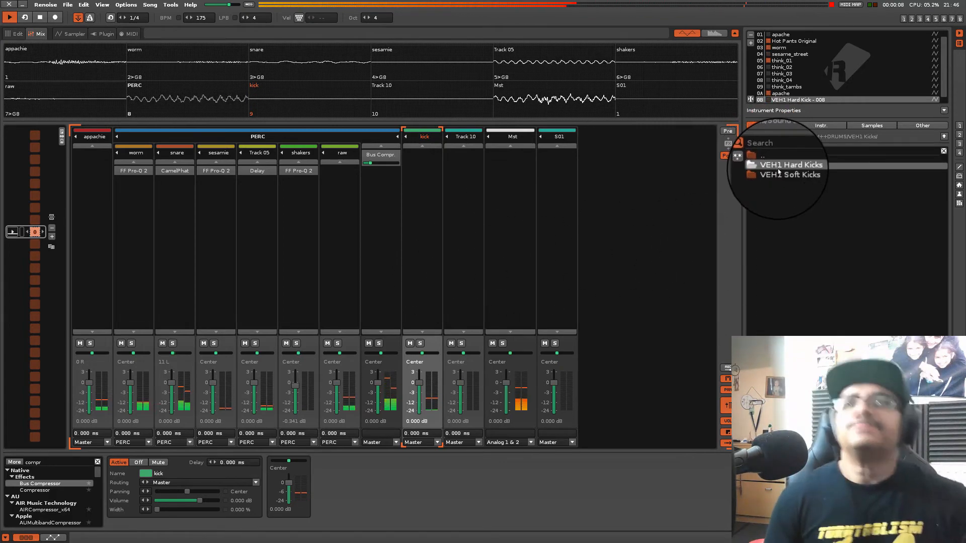
double_click(763, 158)
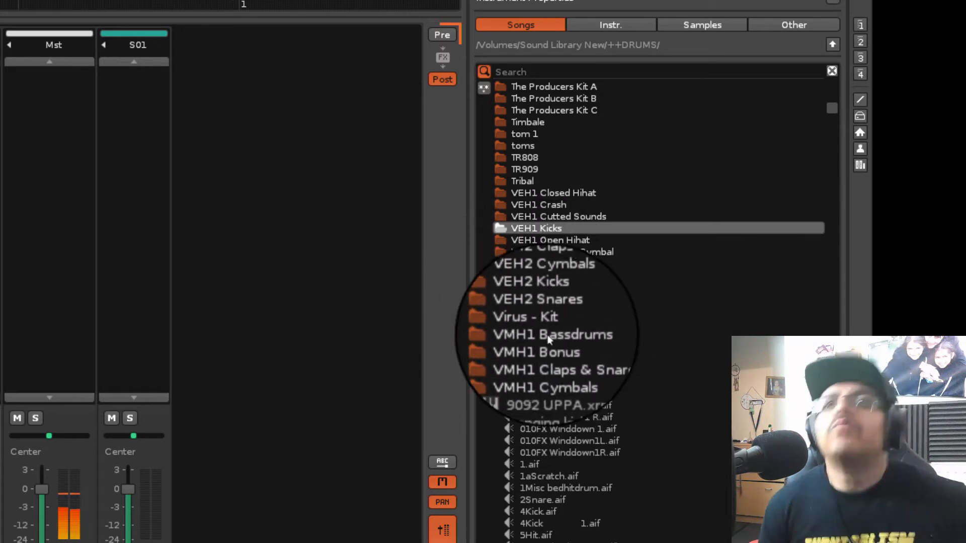
double_click(548, 312)
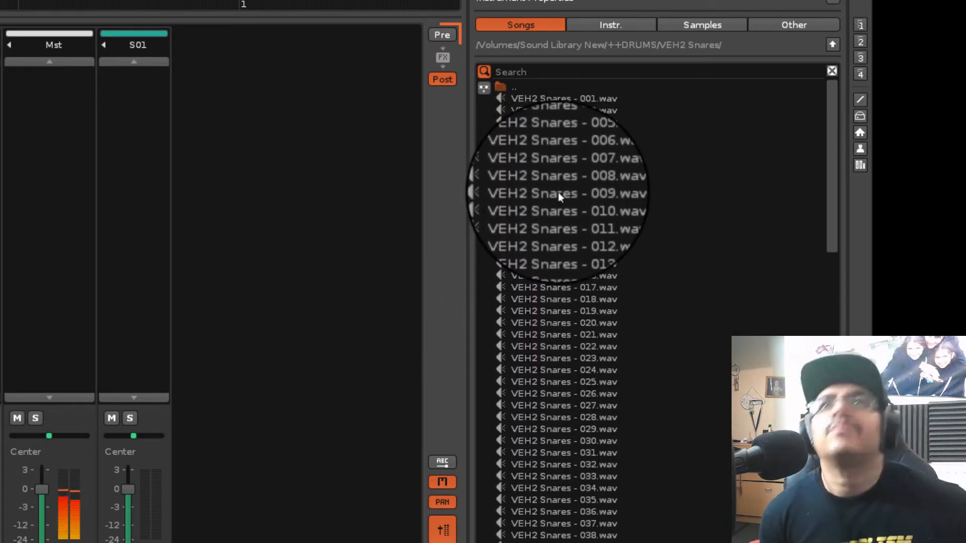
Try several VEH2 snares, including 011, 013 and 018, and undo loading them over the hard kick instrument
click(559, 194)
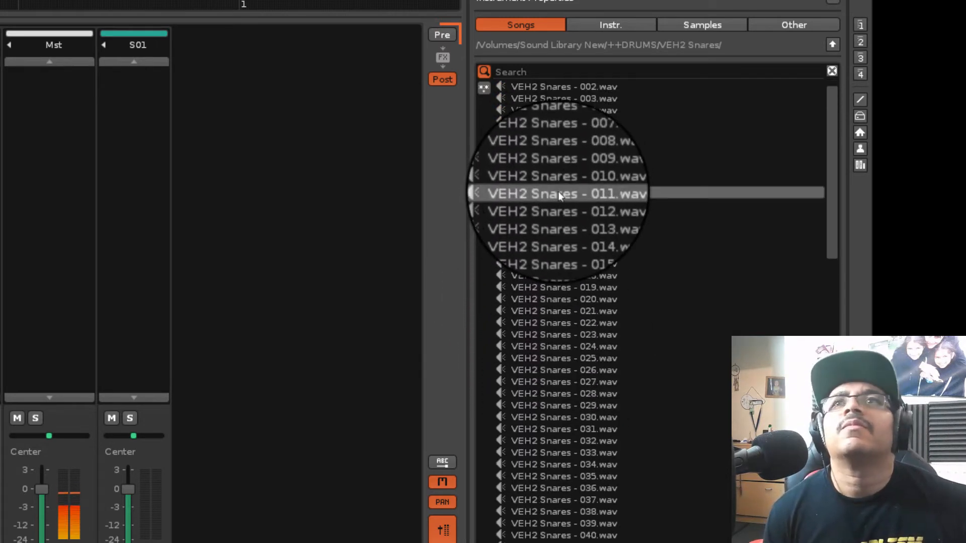
click(555, 216)
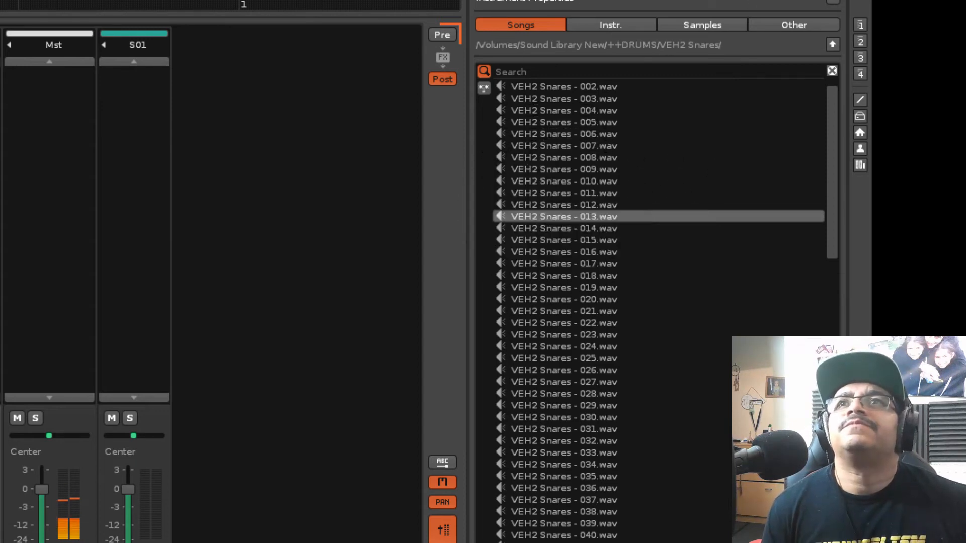
click(567, 255)
click(563, 277)
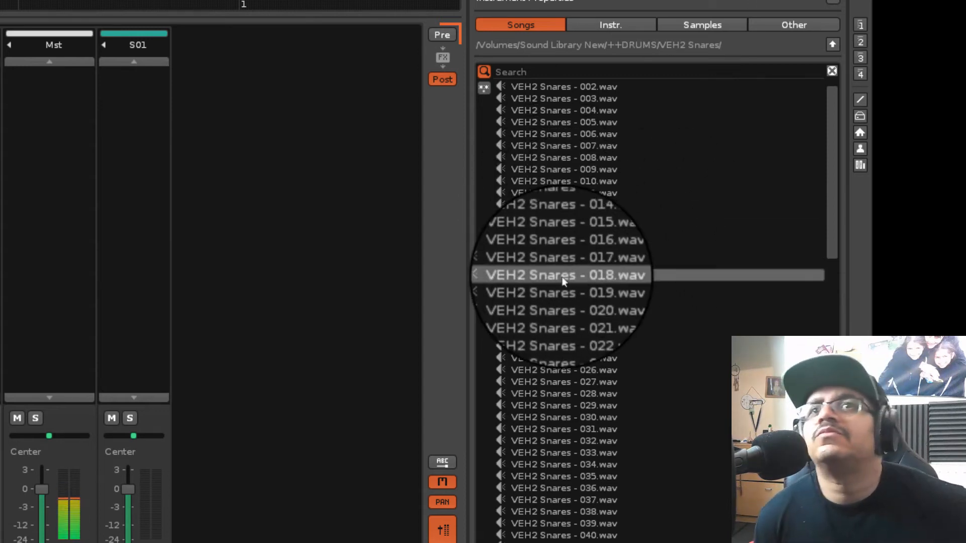
click(567, 267)
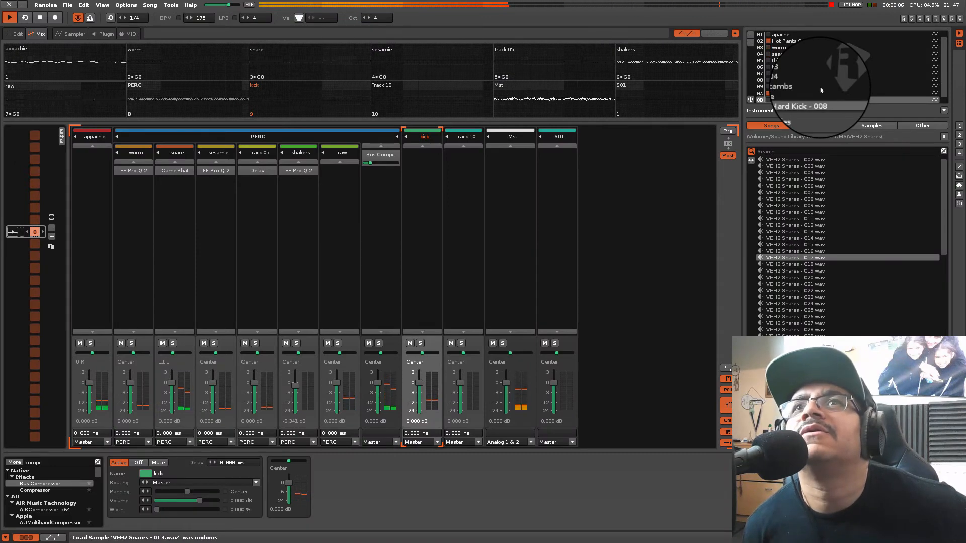
key(super+z)
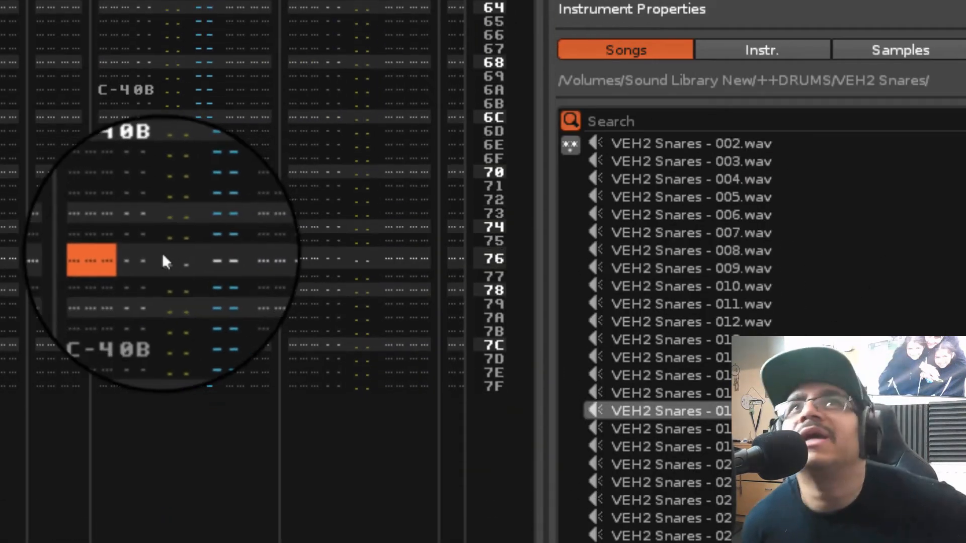
Place the pattern edit position at row 76 of the kick track and advance it to Track 10
click(143, 264)
key(Tab)
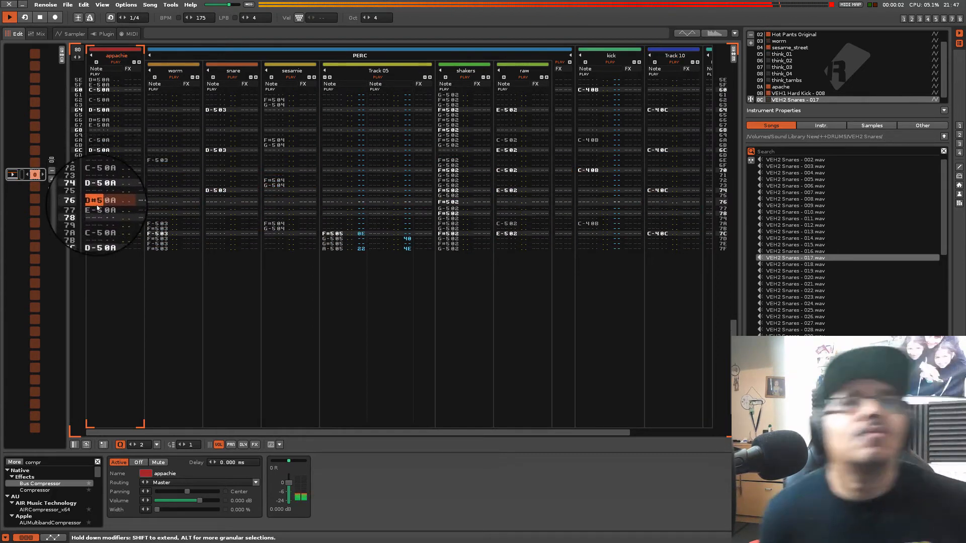
Copy the D#5 and E-5 note pair at rows 76–77 of the appachie track and paste it at rows 78, 7B and 7D
right_click(99, 202)
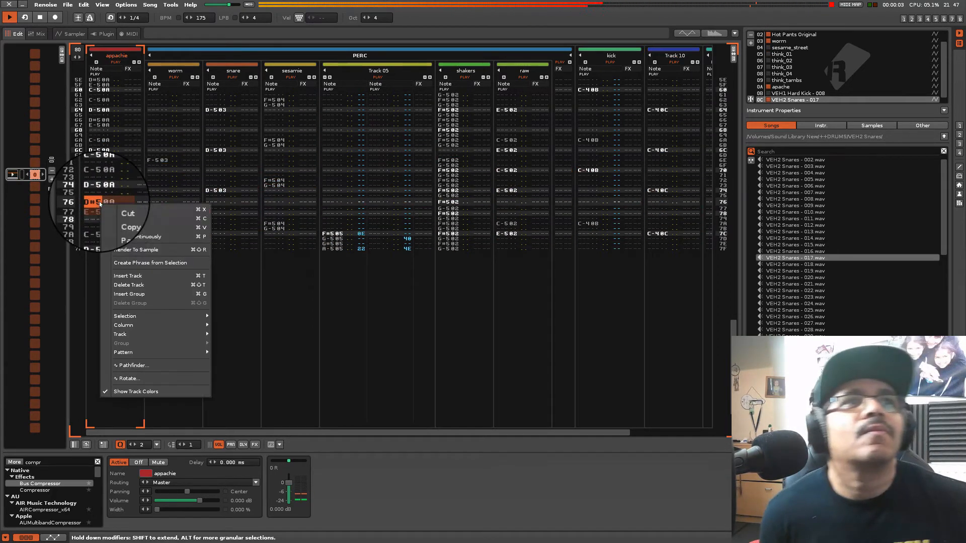
click(120, 218)
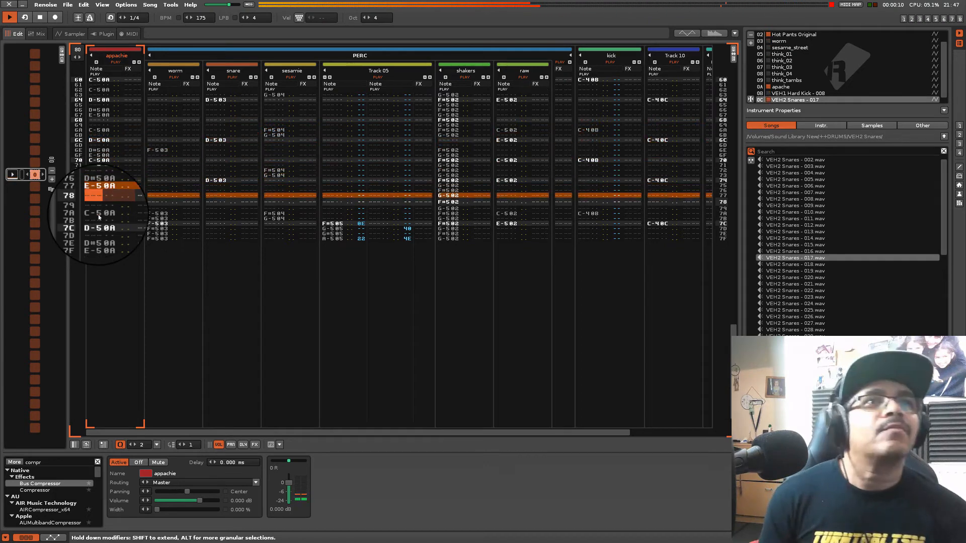
text(D#50A E-50A)
key(Down)
key(Down)
key(Down)
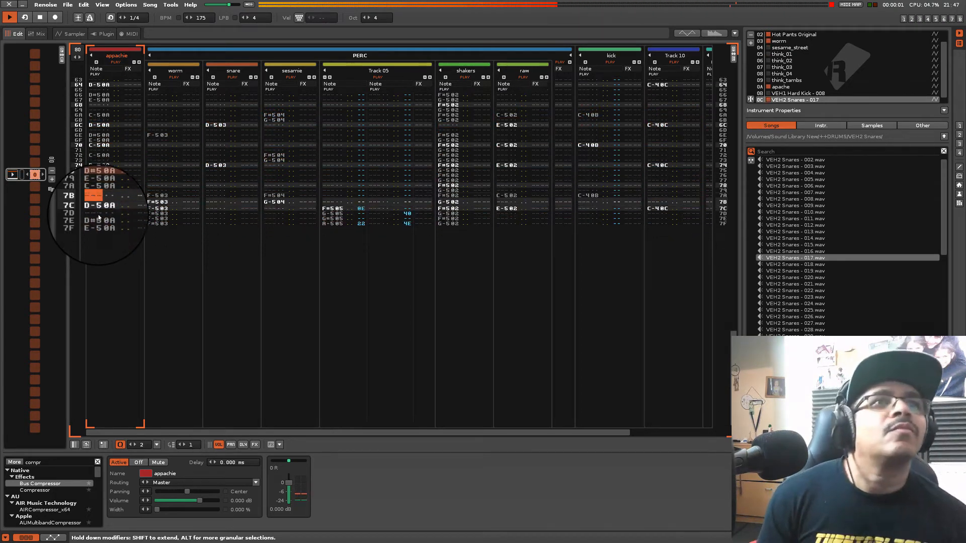
key(super+v)
key(Down)
key(Down)
key(super+v)
key(Down)
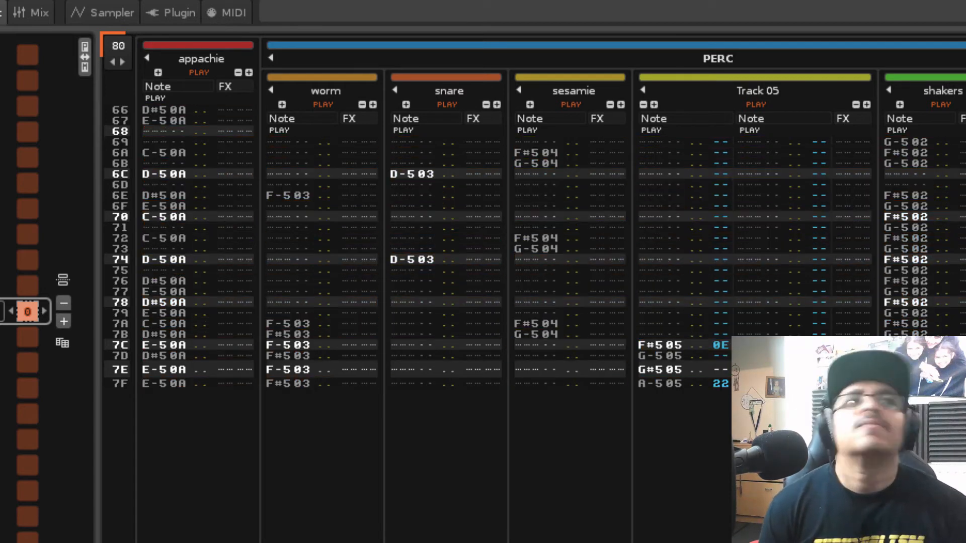
Fill rows 71 to 7F of the kick track with C-5 notes of the VEH1 Hard Kick - 008 instrument
key(Up)
key(Up)
key(Up)
key(Up)
key(Up)
key(Up)
key(Up)
key(Up)
key(Up)
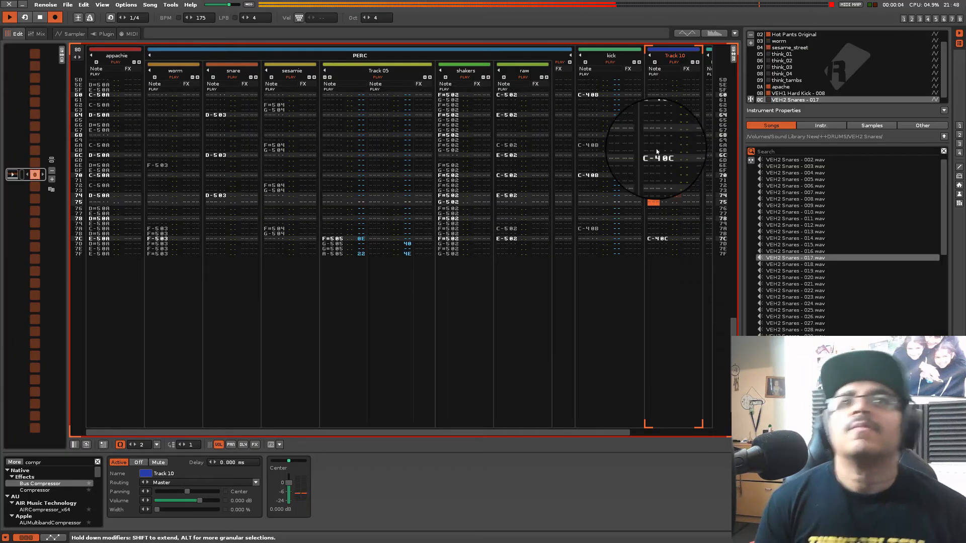
click(595, 181)
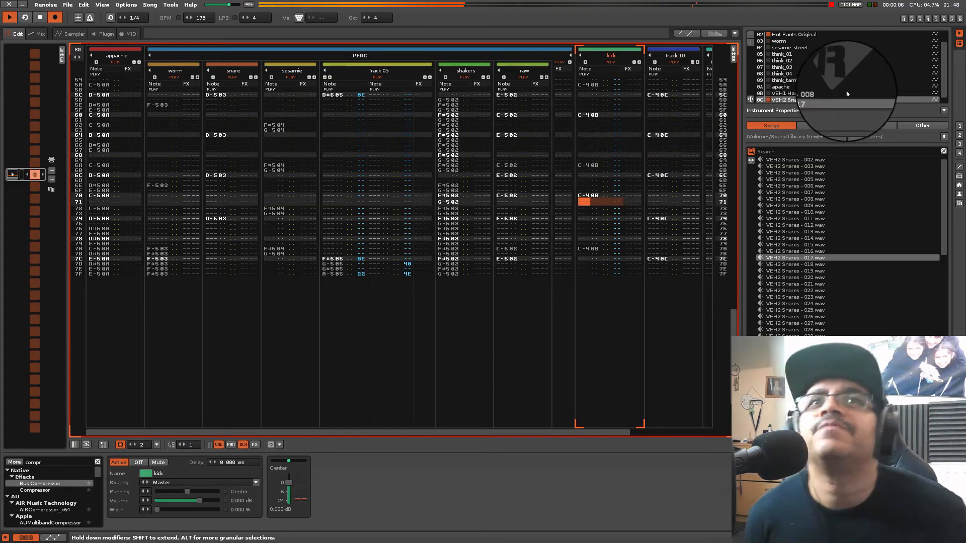
click(828, 91)
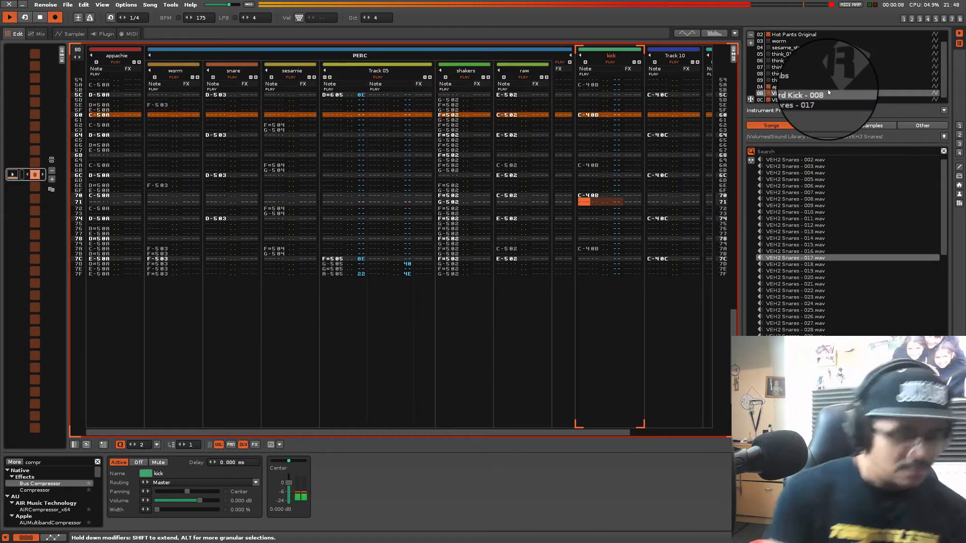
key(Escape)
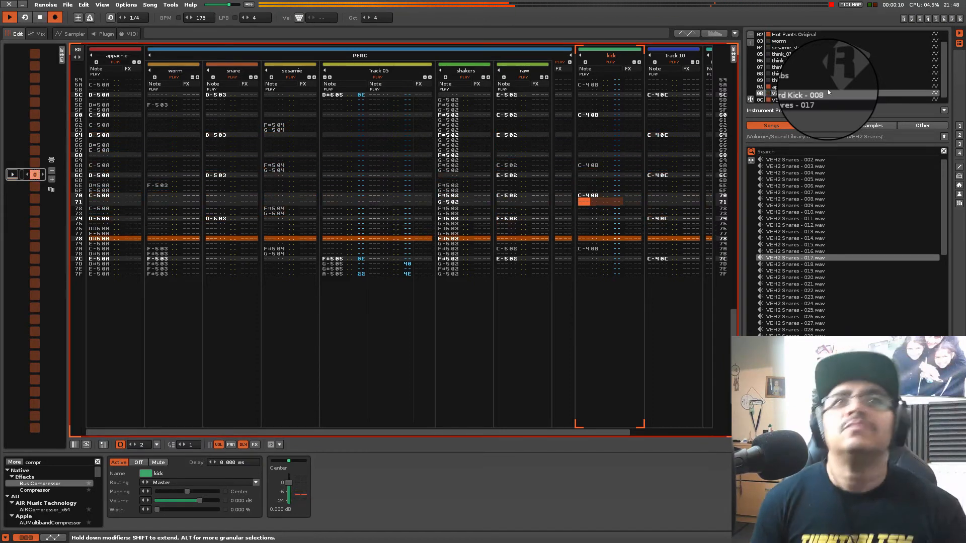
key(q)
key(q)
key(q)
key(q)
key(q)
key(q)
key(q)
key(q)
key(q)
key(q)
key(q)
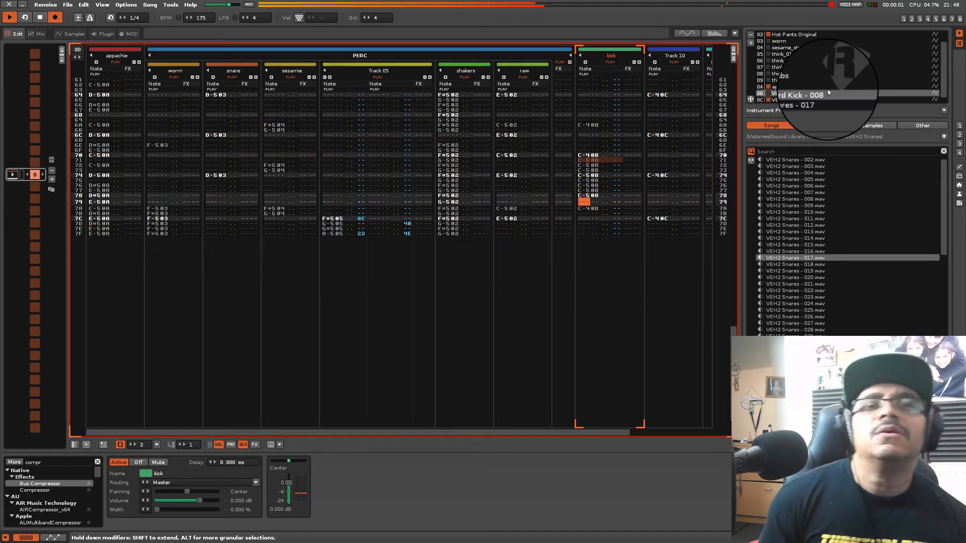
key(q)
key(q)
key(q)
key(q)
Try entering U000 commands in the kick track's effect column from row 70 to row 78
key(Up)
key(Up)
key(Up)
key(Up)
key(Up)
key(Up)
key(Up)
key(Up)
key(Up)
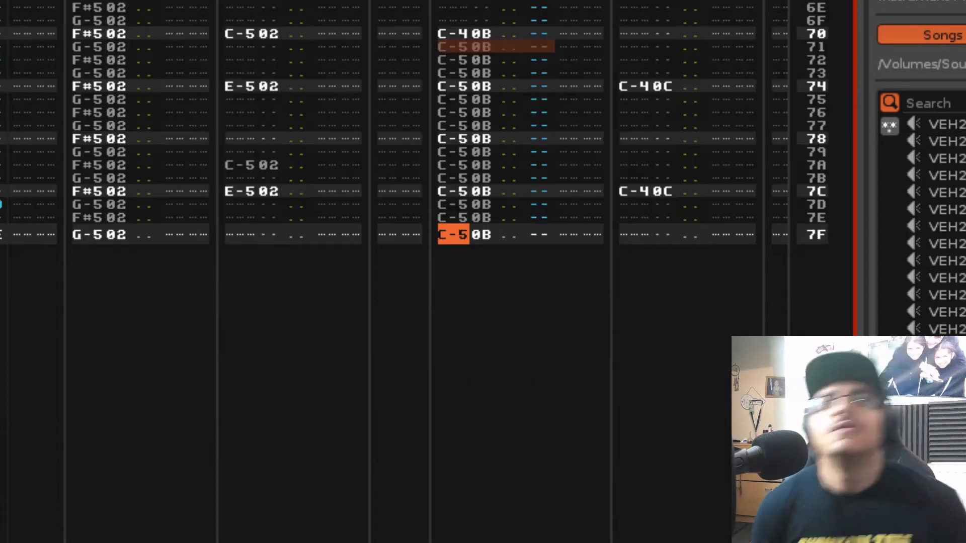
key(Up)
key(Up)
key(Up)
key(Up)
key(Up)
key(Up)
key(Up)
key(Up)
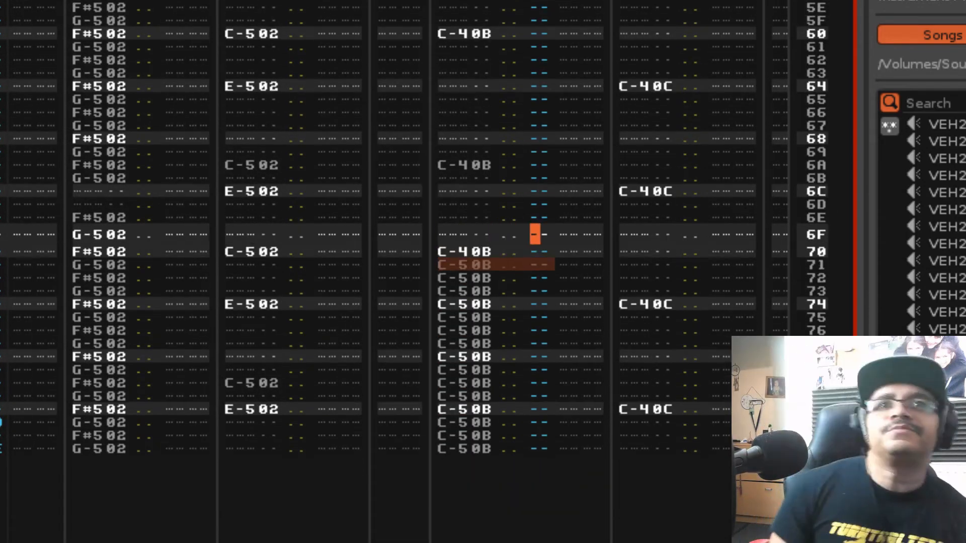
key(Down)
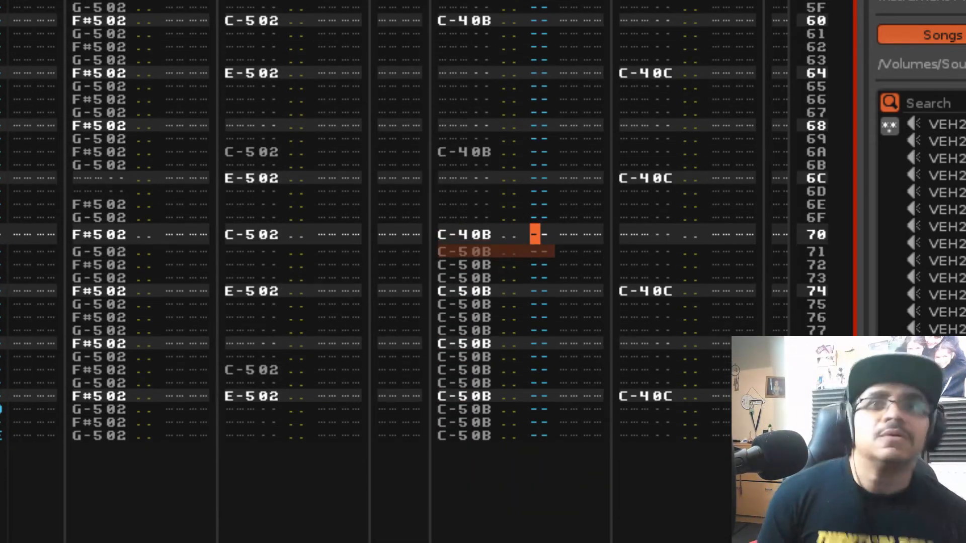
key(Right)
key(Right)
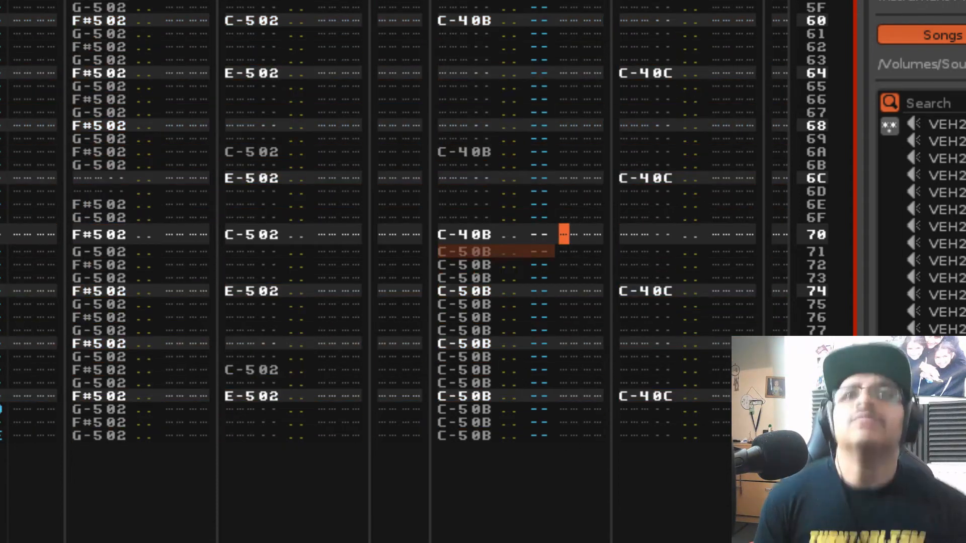
key(u)
key(u)
key(u)
key(u)
key(u)
key(u)
key(u)
key(u)
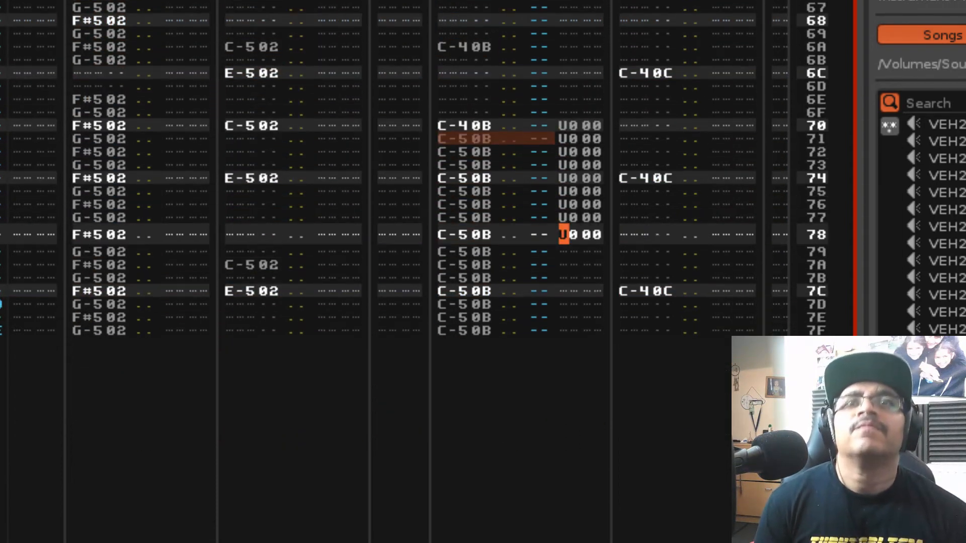
Delete the U000 commands from the kick track's effect column
key(Up)
key(Up)
key(Up)
key(Up)
key(Up)
key(Up)
key(Up)
key(Up)
key(Up)
key(Down)
key(Delete)
key(Delete)
key(Delete)
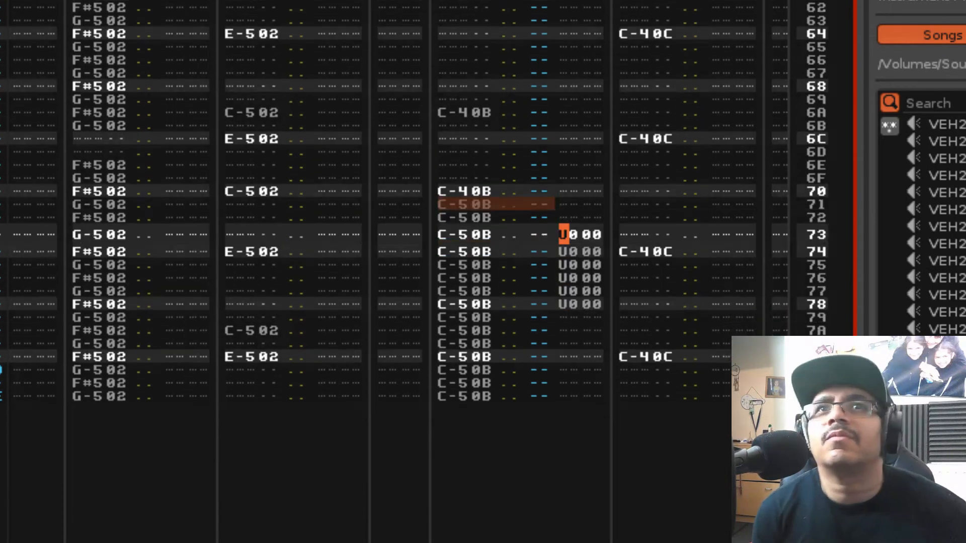
key(Delete)
key(Delete)
key(Delete)
key(Delete)
key(Delete)
key(Delete)
key(Delete)
key(Delete)
key(Delete)
key(Delete)
Try entering U0 commands in the kick track's volume column from row 70 to row 7D
key(Up)
key(Up)
key(Up)
key(Up)
key(Up)
key(Up)
key(Up)
key(Up)
key(Up)
key(Up)
key(Up)
key(Up)
key(Up)
key(Up)
key(Left)
key(Left)
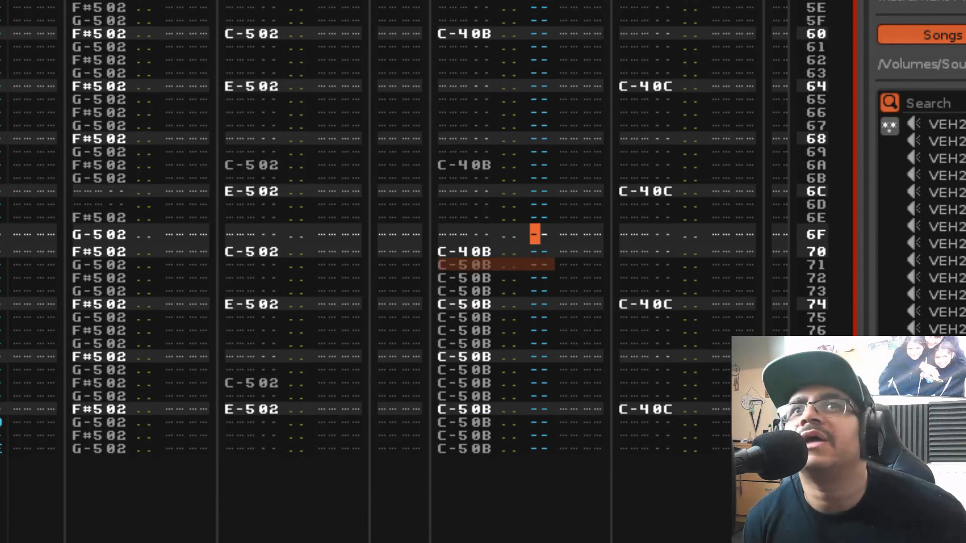
key(Down)
key(Down)
key(Up)
key(Down)
key(Down)
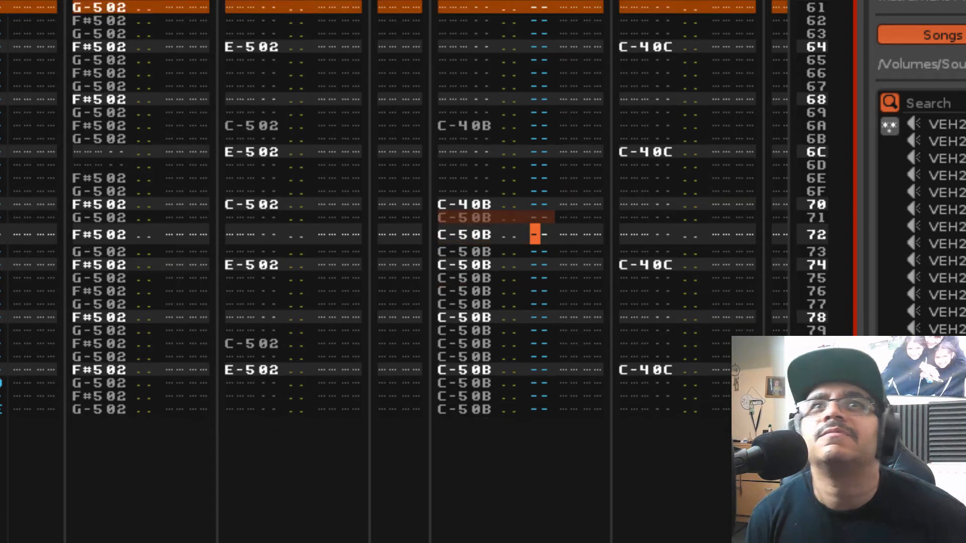
key(Up)
key(Up)
key(u)
key(u)
key(u)
key(u)
key(u)
key(u)
key(u)
key(u)
key(u)
key(u)
key(u)
key(u)
key(u)
key(u)
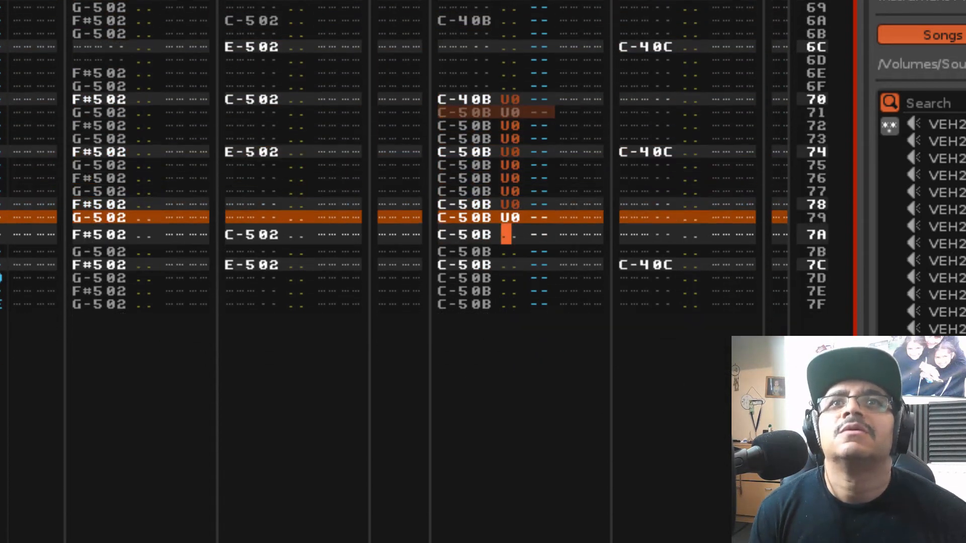
Add a second effect column to the kick track and clear the U0 commands from its volume column
key(Up)
key(Up)
key(Up)
key(Up)
key(Up)
key(Up)
key(Up)
key(Up)
key(Up)
key(Up)
key(Up)
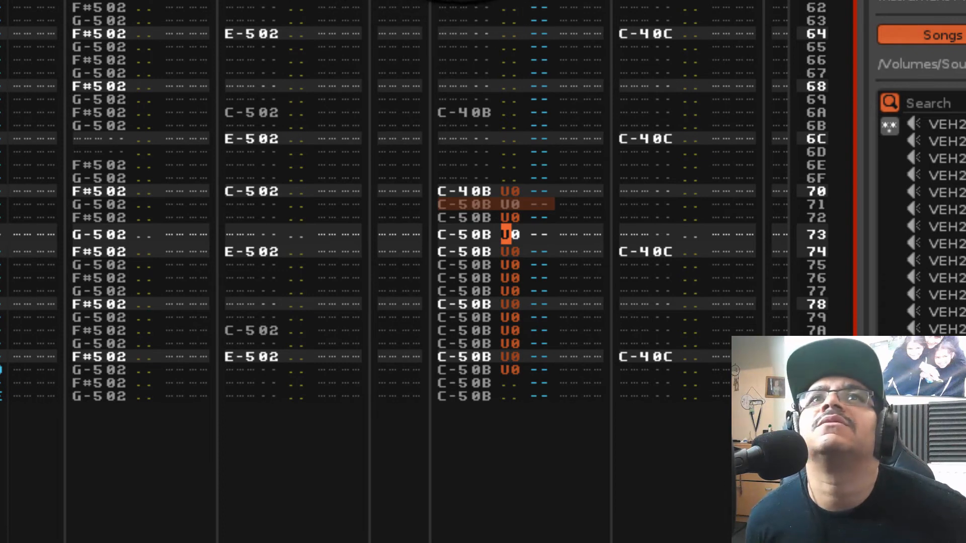
click(593, 0)
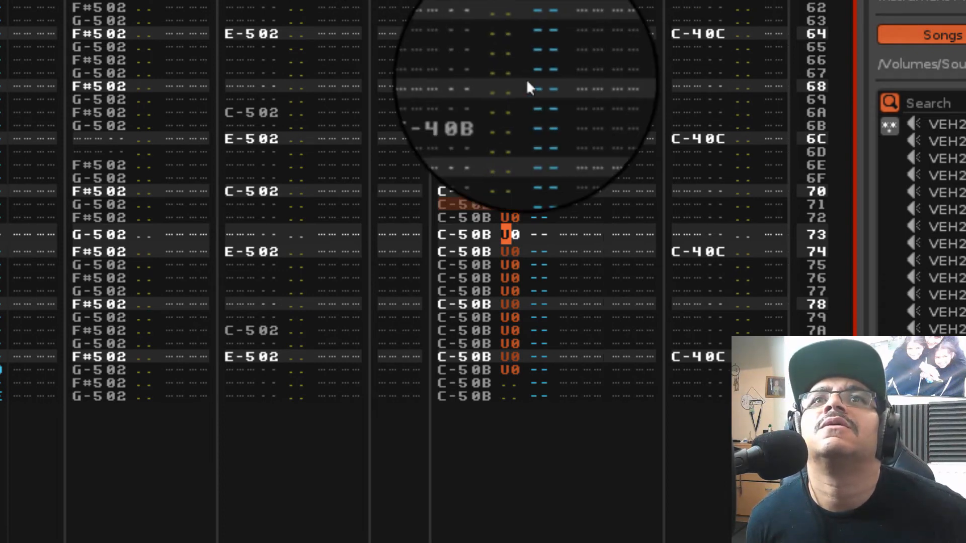
key(Delete)
key(Delete)
key(Delete)
key(Delete)
key(Delete)
key(Delete)
key(Delete)
key(Delete)
key(Delete)
key(Delete)
key(Delete)
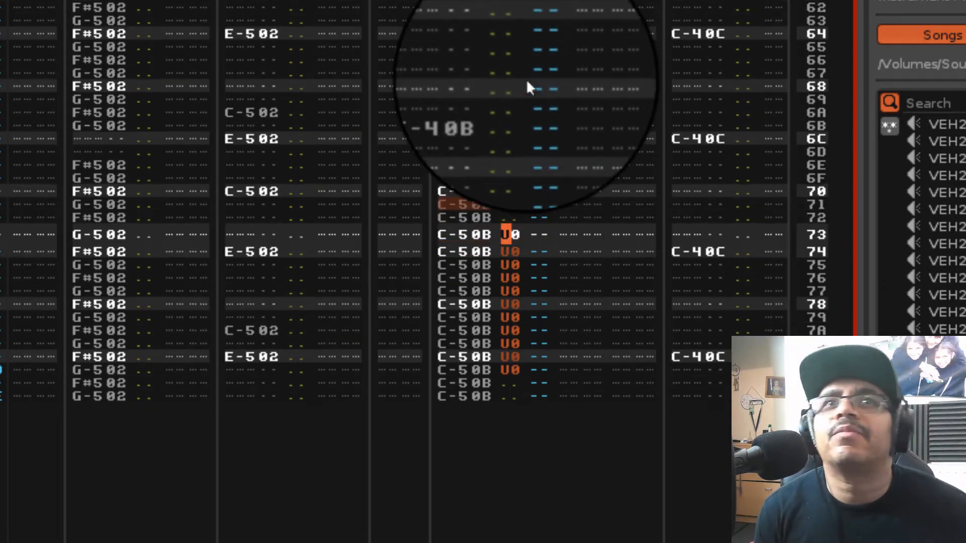
key(Delete)
key(Delete)
Enter U00 pitch commands in the kick track's first effect column for rows 70 to 7F
key(Up)
key(Up)
key(Up)
key(Up)
key(Up)
key(Up)
key(Up)
key(Up)
key(Up)
key(Up)
key(Up)
key(Up)
key(Up)
key(Up)
key(Right)
key(Right)
key(Right)
key(Right)
key(Right)
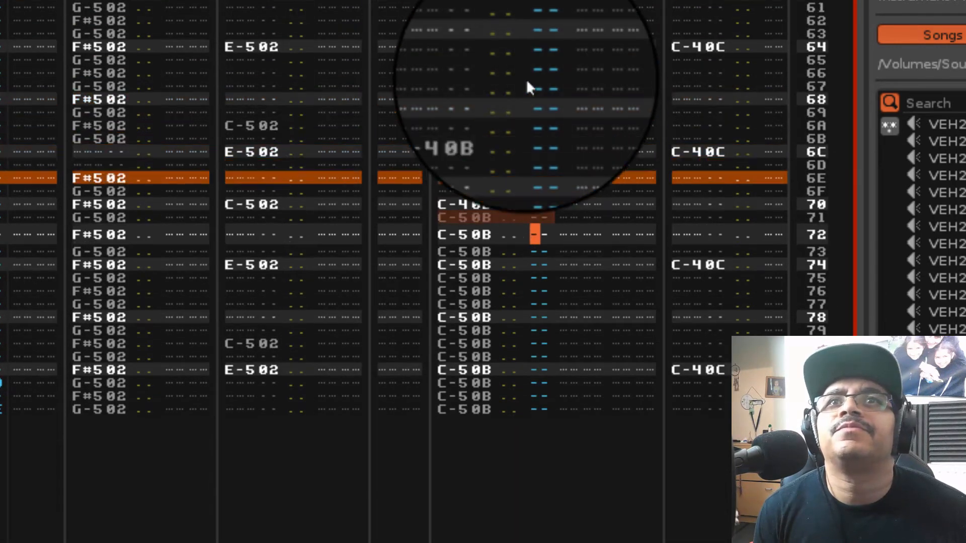
key(Up)
key(Left)
key(Right)
key(Up)
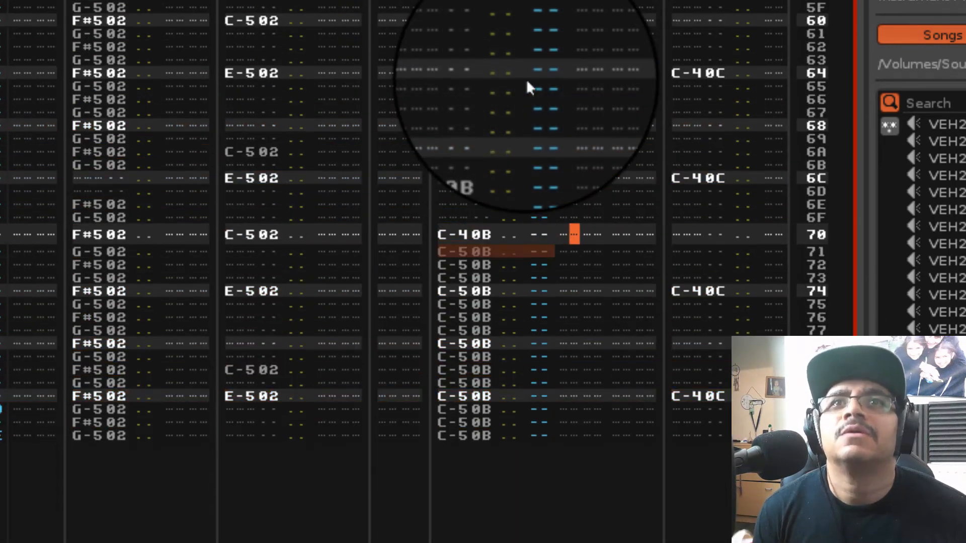
text(uuuuuuuuuuuuuuuu)
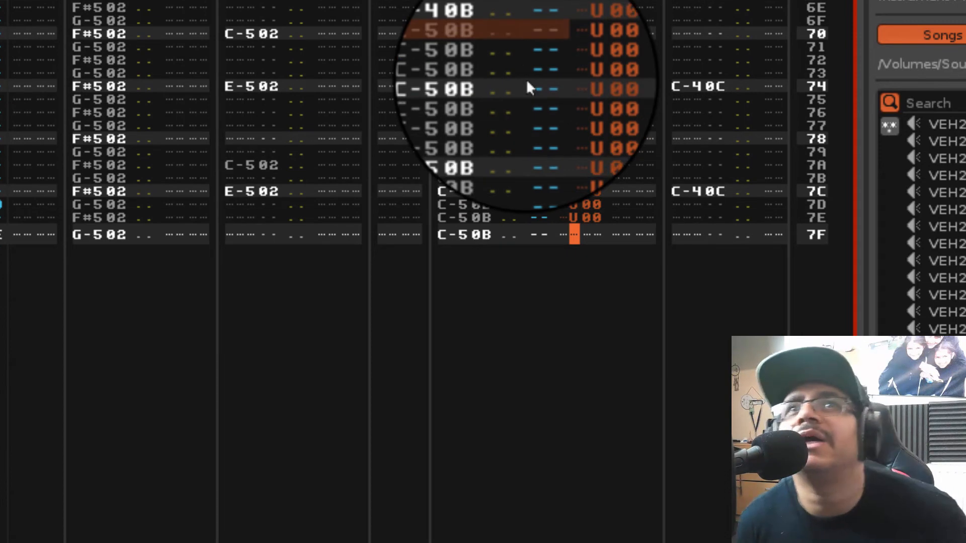
Set the U commands in rows 70 to 7F of the kick track to the value 20
key(Up)
key(Up)
key(Up)
key(Up)
key(Up)
key(Up)
key(Up)
key(Up)
key(Up)
key(Up)
key(Up)
key(Up)
key(Up)
key(Up)
key(Up)
key(Right)
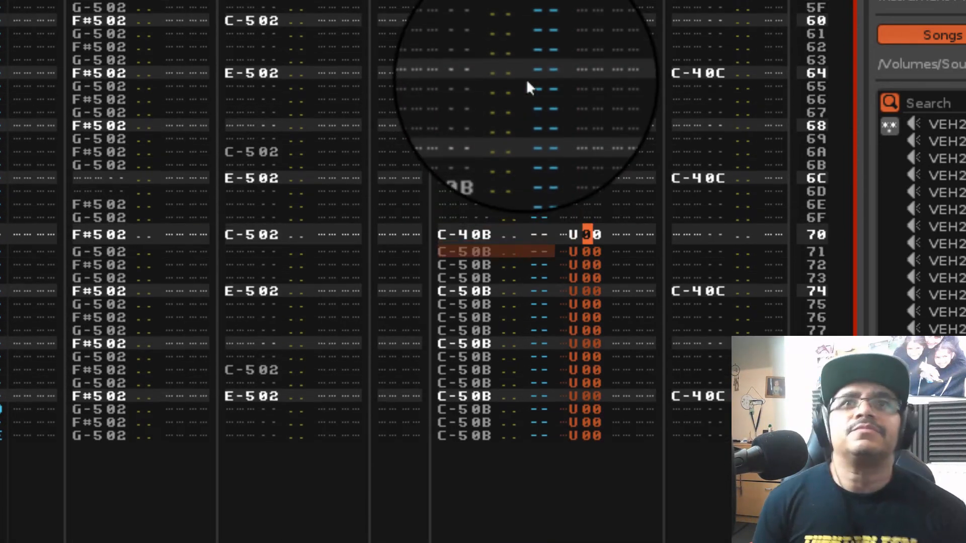
text(22222222)
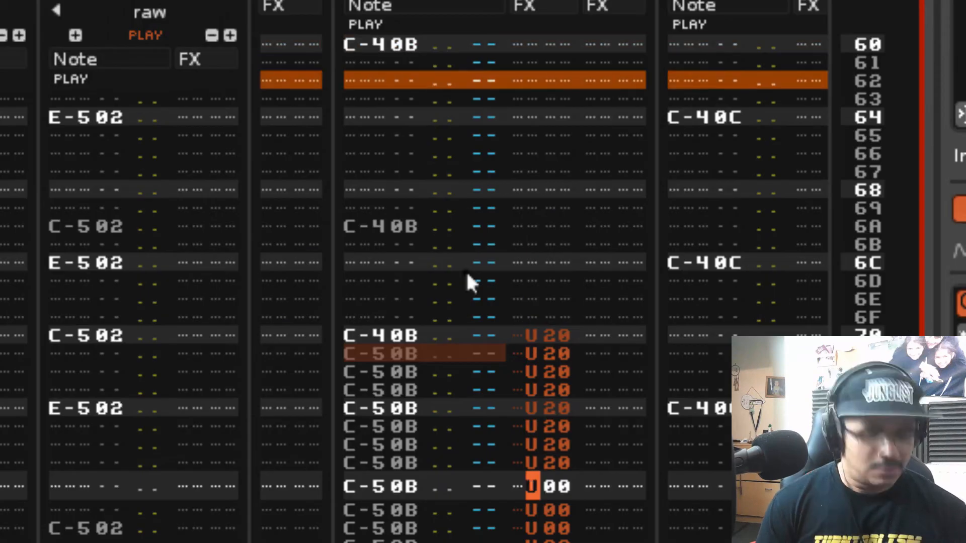
key(Right)
text(222222222)
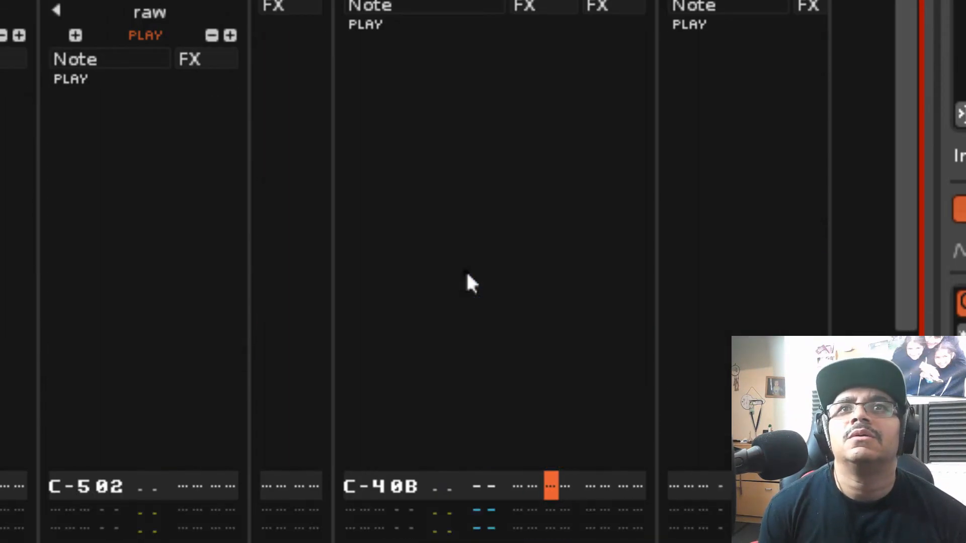
Change the kick track's effect commands in rows 78 to 7F to D20
key(Up)
key(Up)
key(Up)
key(Up)
key(Up)
key(Down)
key(Down)
key(Down)
key(Down)
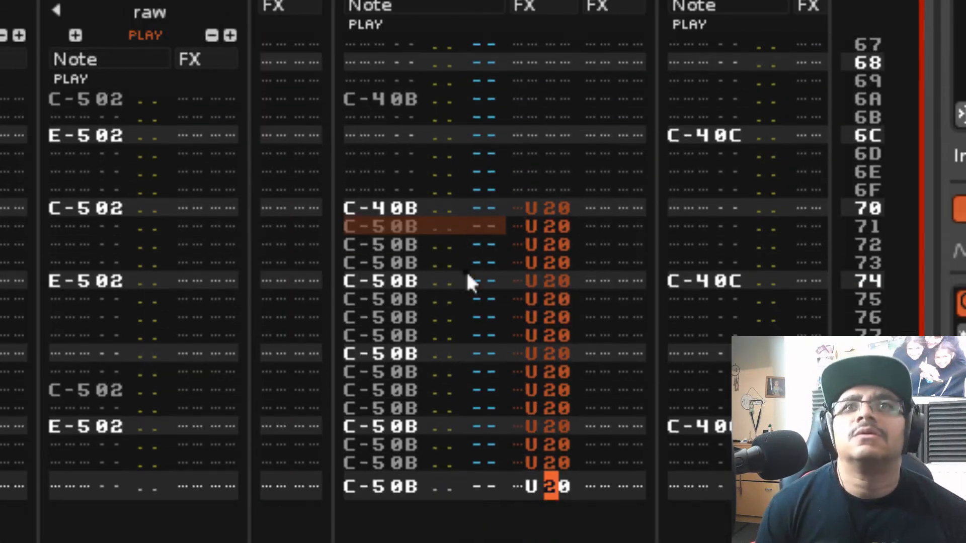
key(Up)
key(Up)
key(Up)
key(Up)
key(Up)
key(Up)
key(Up)
key(Up)
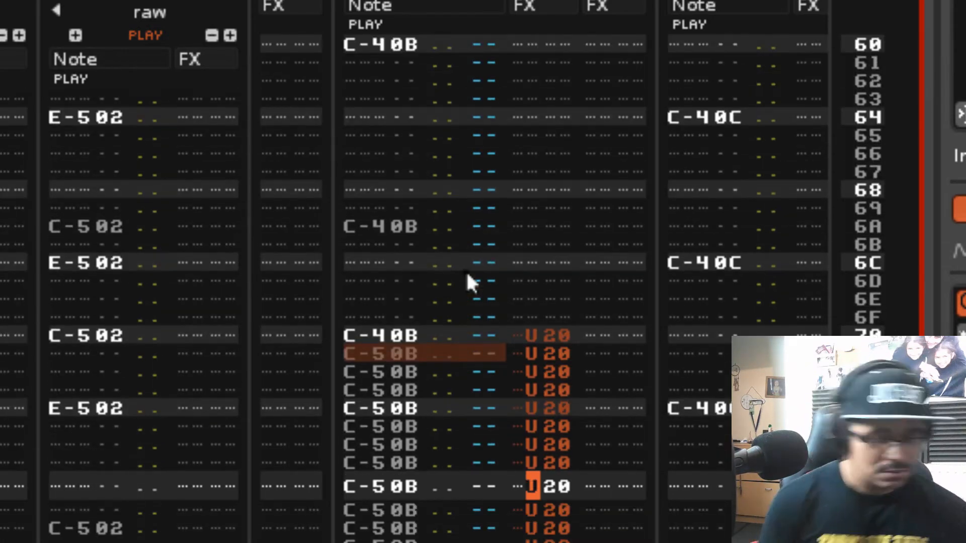
text(ddddddd)
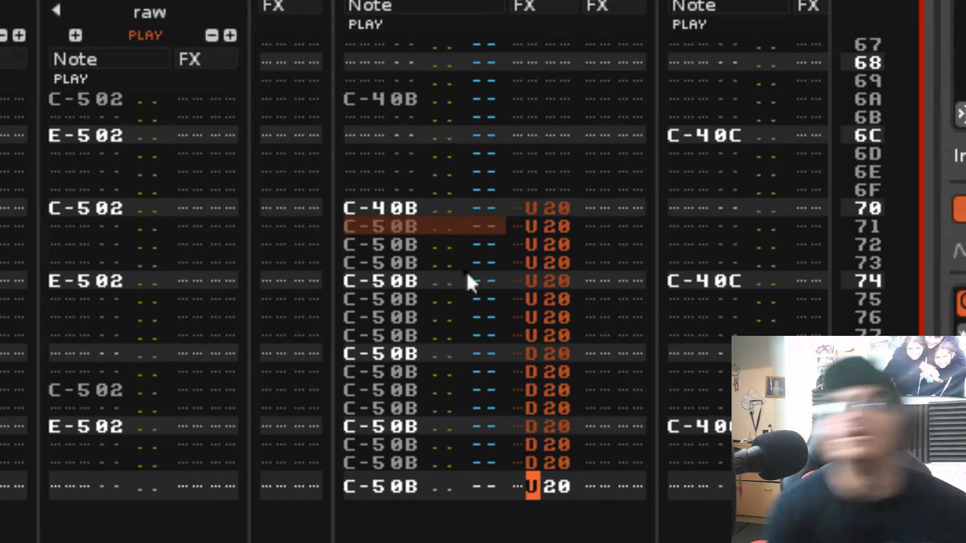
text(d)
key(Up)
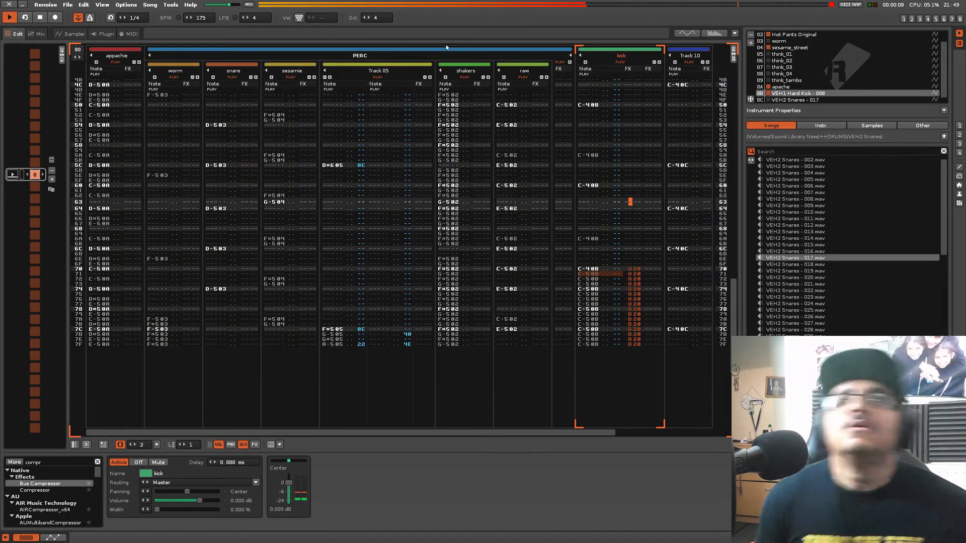
Select Track 10 and load VEH2 Snares - 020.wav into the empty instrument slot 0D
click(680, 156)
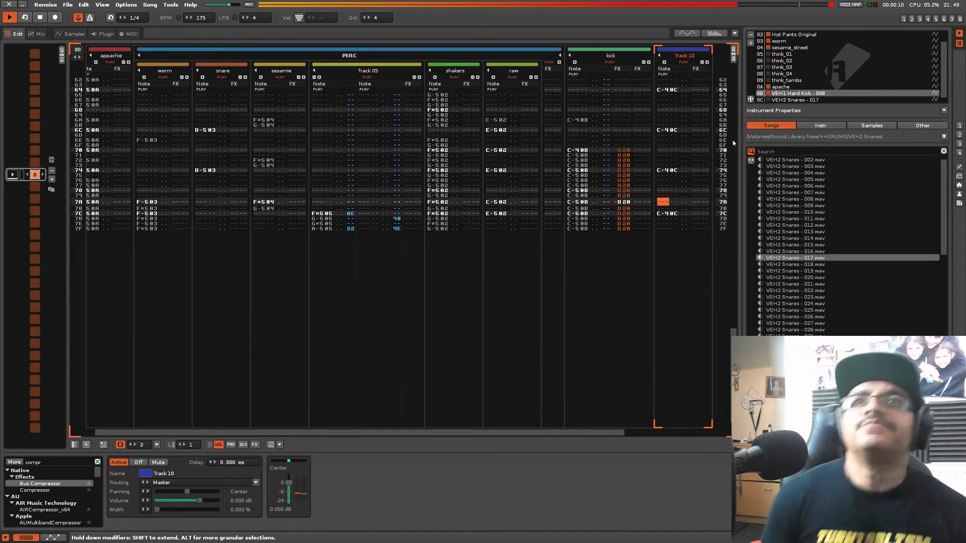
scroll(796, 81, down, 2)
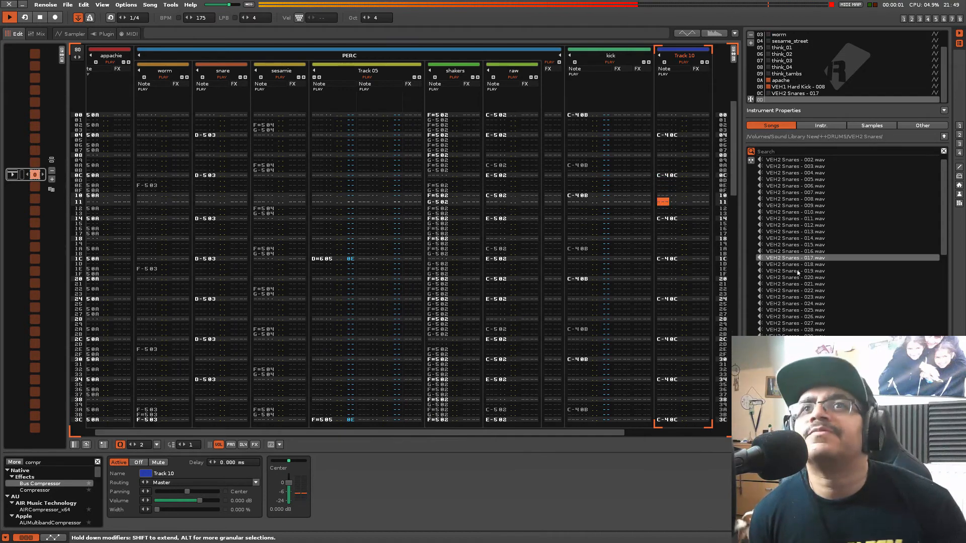
double_click(795, 277)
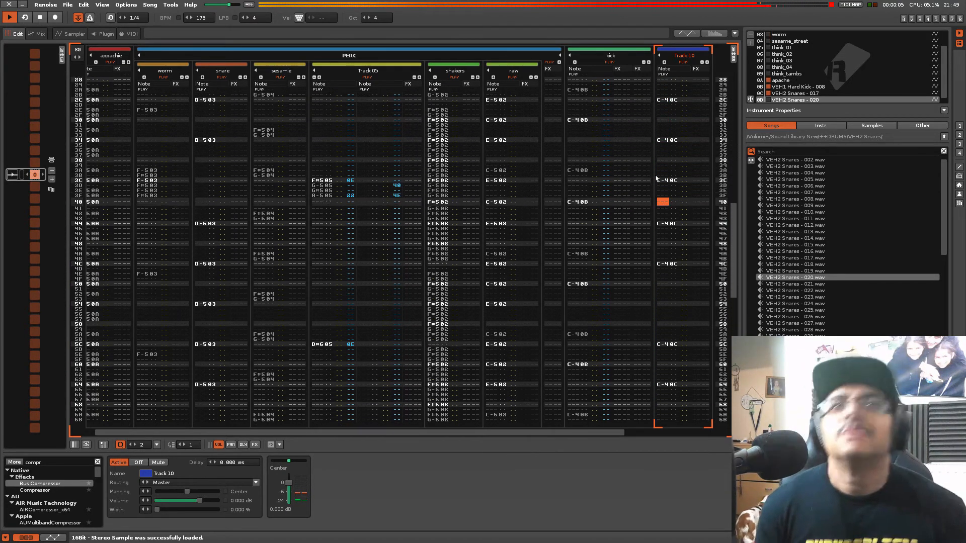
Enter C-5 notes of the VEH2 Snares - 020 instrument at rows 54 to 56 of Track 10 and play the pattern
key(space)
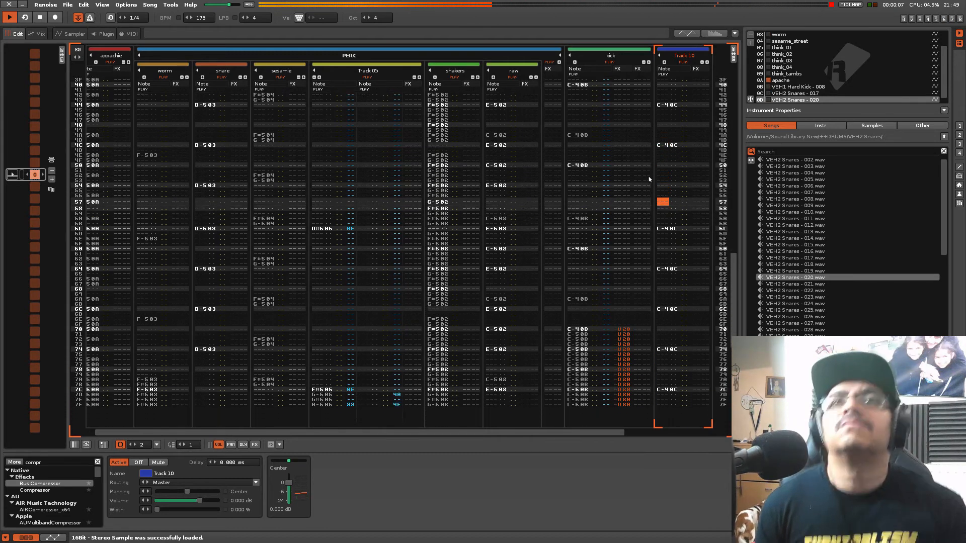
key(Up)
key(Up)
key(Escape)
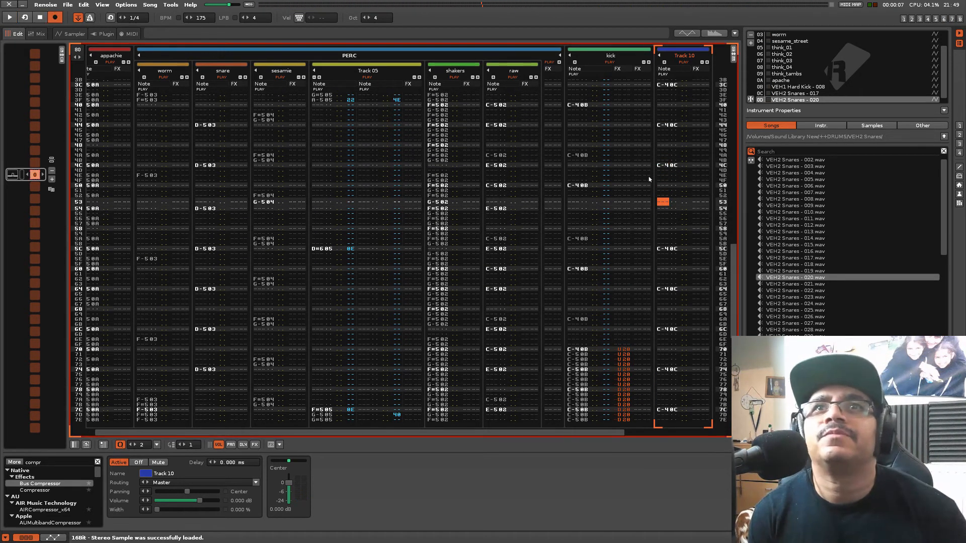
key(Return)
key(q)
key(q)
key(q)
key(Escape)
key(space)
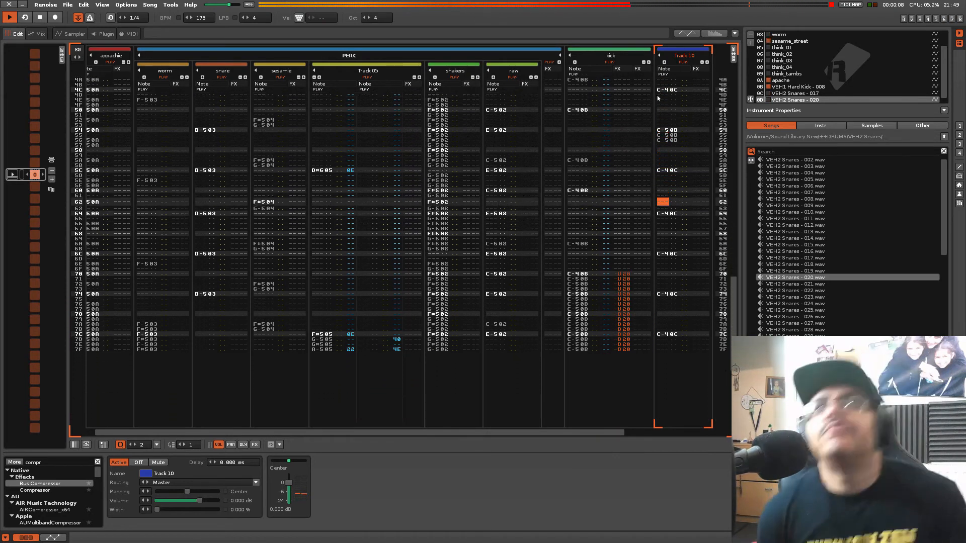
Stop playback and delete the three VEH2 Snares - 020 notes at rows 54 to 56 of Track 10
key(space)
key(Up)
key(Up)
key(Up)
key(Up)
key(Up)
key(Up)
key(Up)
key(Up)
key(Up)
key(Up)
key(Up)
key(Up)
key(Up)
key(Up)
key(Up)
key(Up)
key(Up)
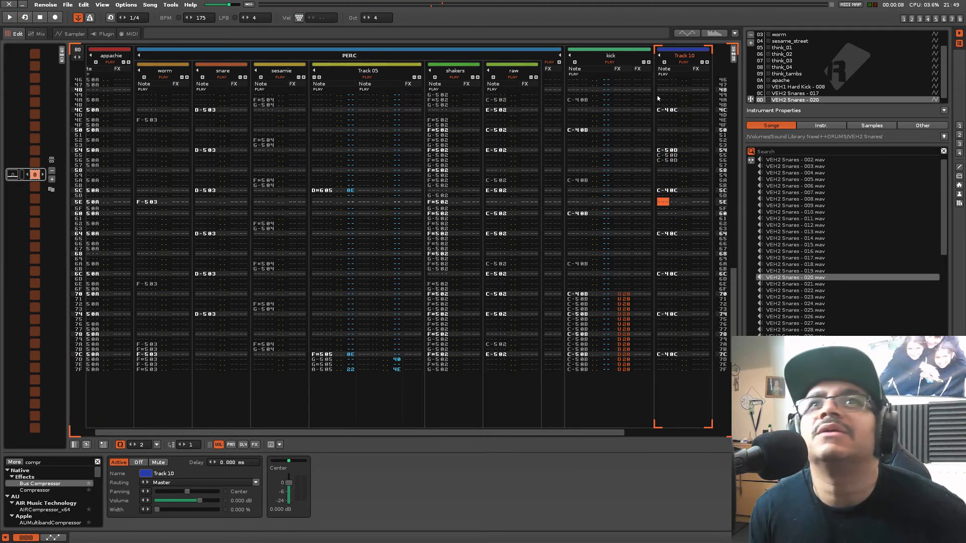
key(Escape)
key(Up)
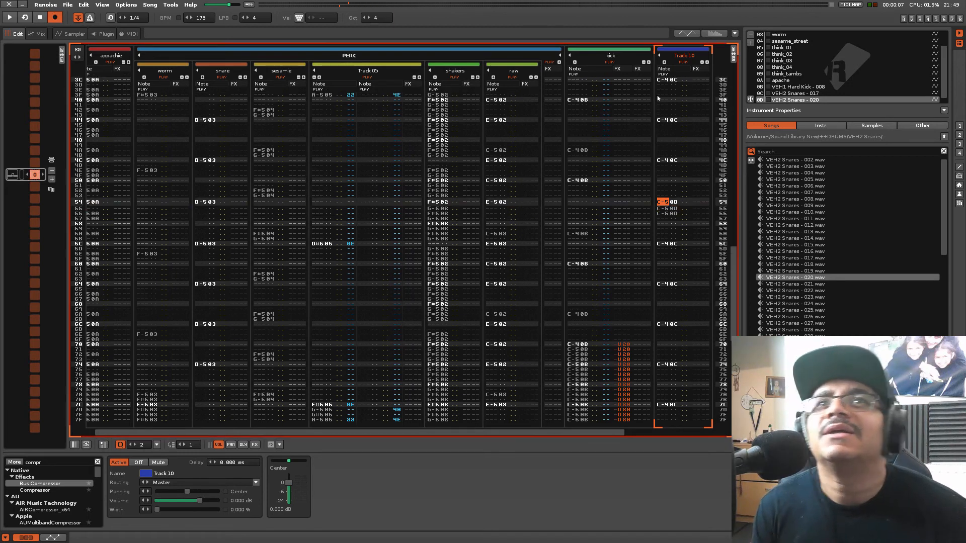
key(Delete)
key(Delete)
key(Delete)
key(Delete)
Copy the C-4 snare note at row 44 of Track 10 to row 54 and play the pattern
scroll(680, 95, up, 2)
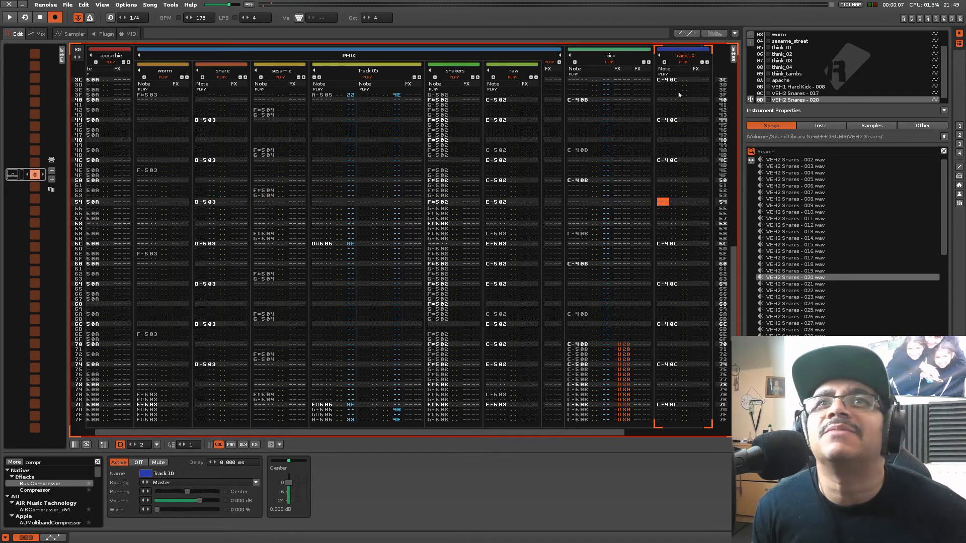
right_click(665, 162)
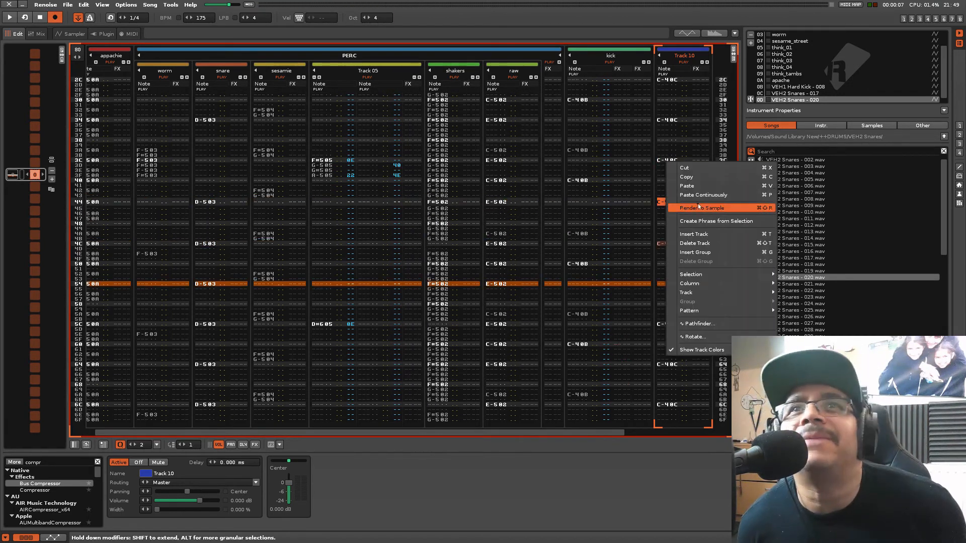
click(696, 178)
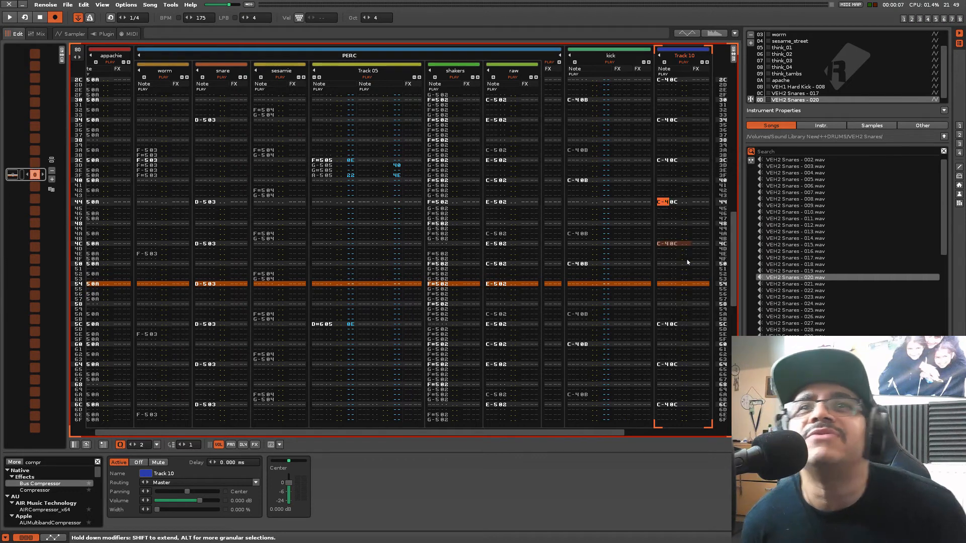
click(668, 285)
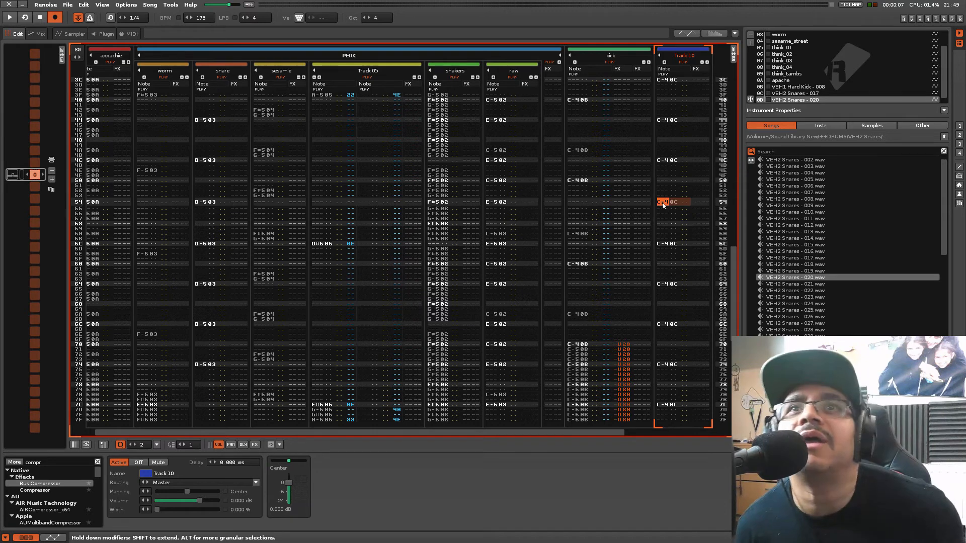
key(space)
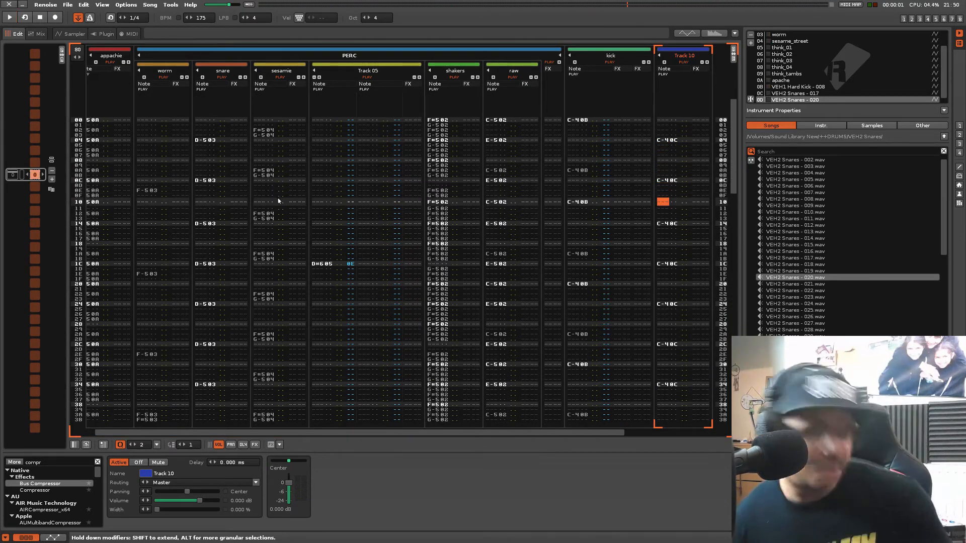
key(super+a)
right_click(278, 201)
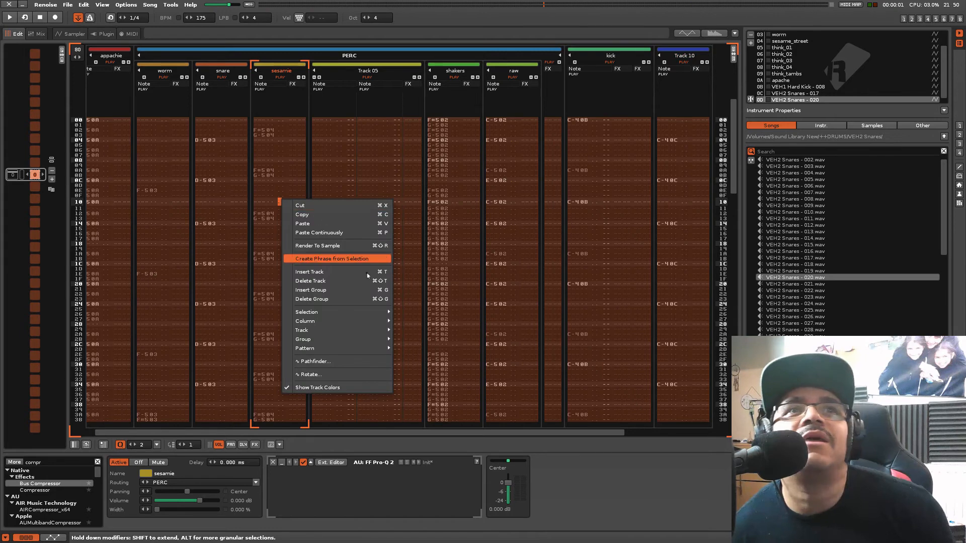
click(92, 124)
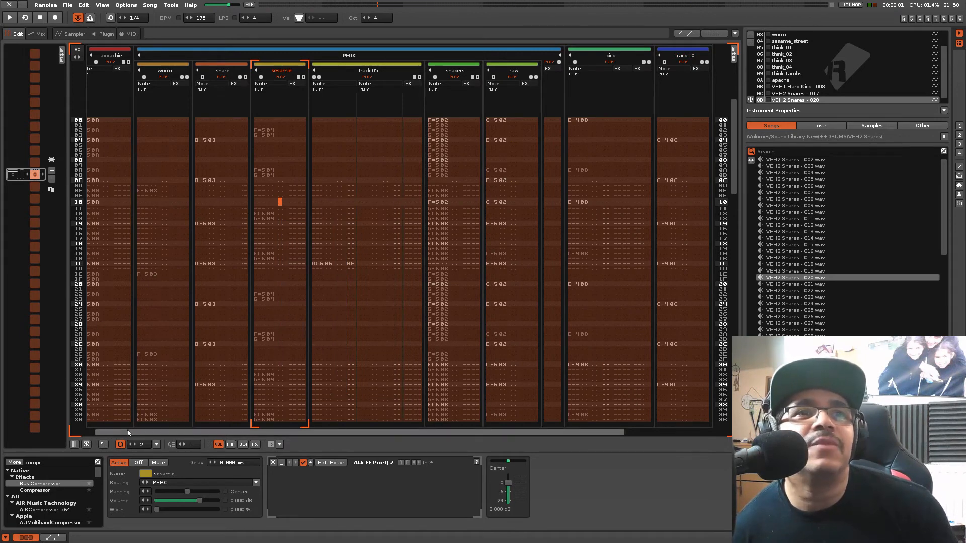
Select the whole pattern across all tracks, starting from the appachie track, and render it to a sample
drag(128, 432, 116, 432)
drag(90, 120, 91, 121)
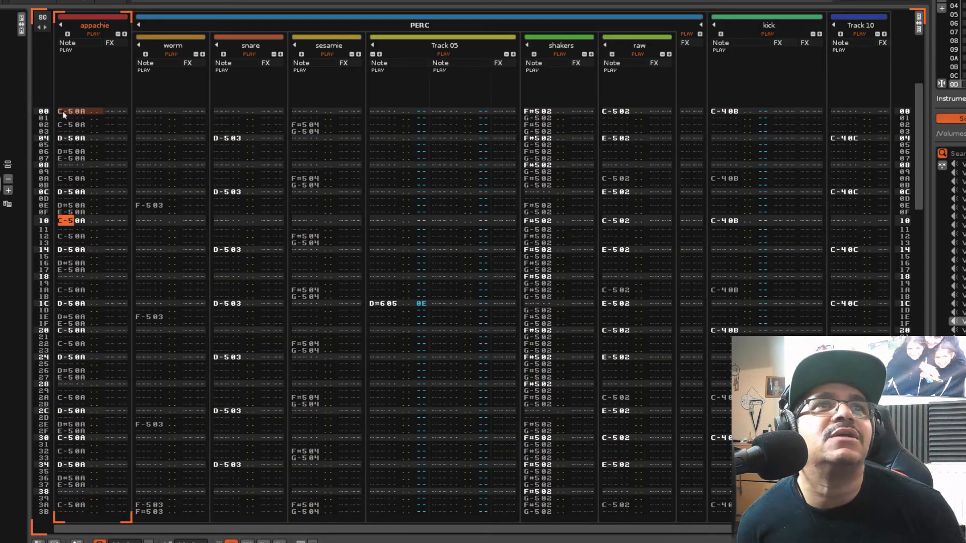
key(super+a)
right_click(90, 124)
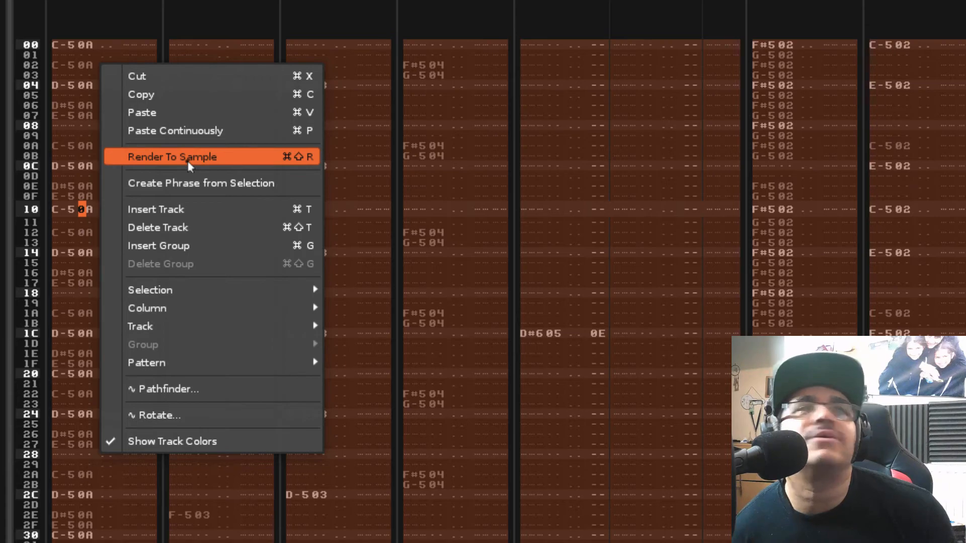
click(189, 160)
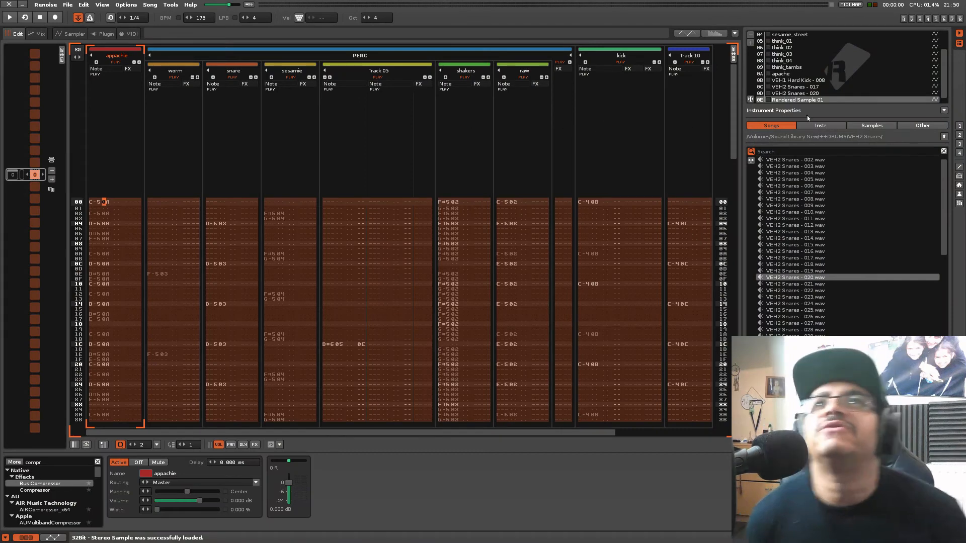
Play the pattern in edit mode and load Landlord Stab from the stabs folder in the RaveGenerator2 instrument
click(392, 158)
key(space)
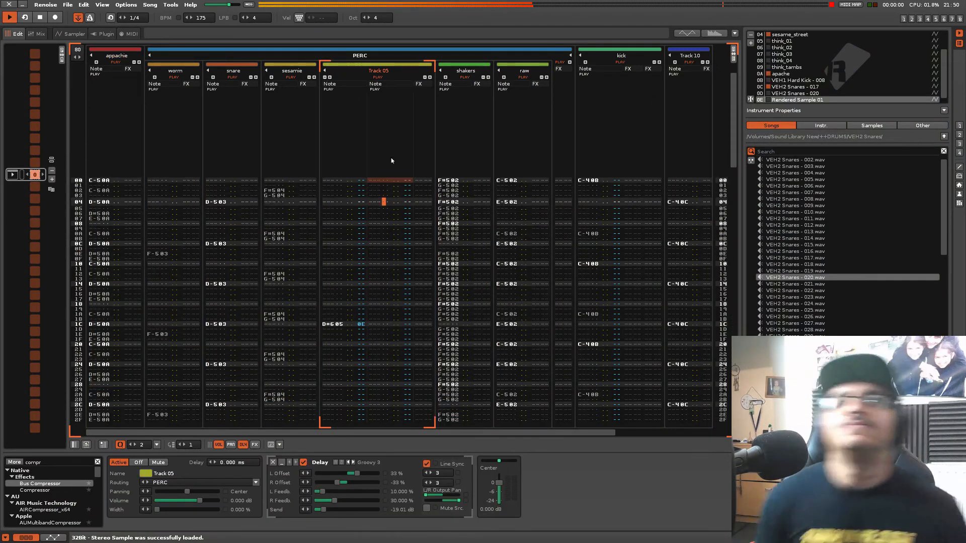
key(Escape)
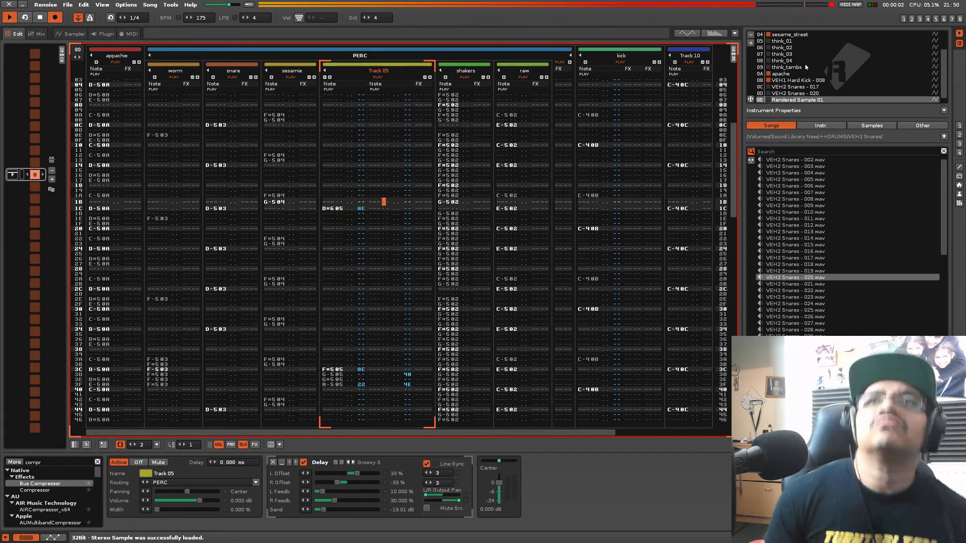
scroll(807, 64, up, 2)
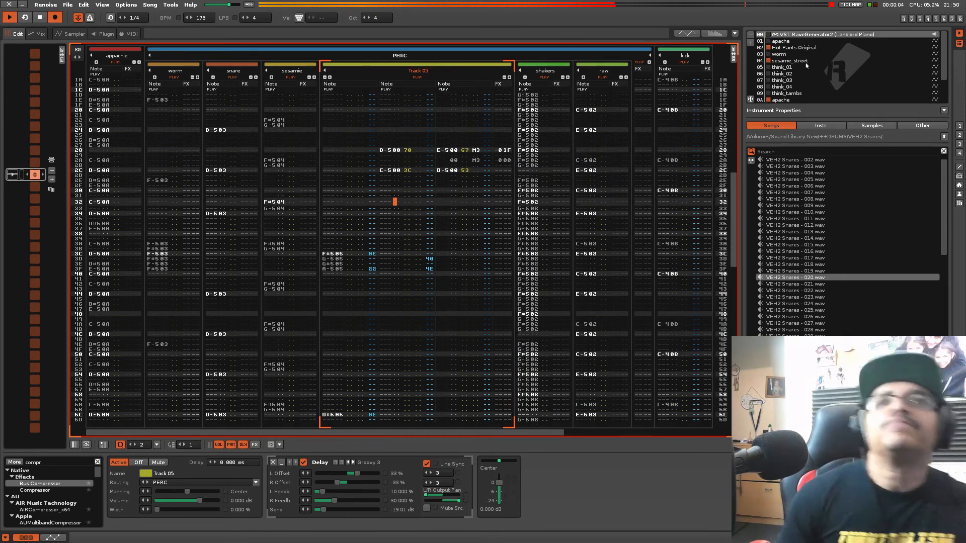
double_click(808, 36)
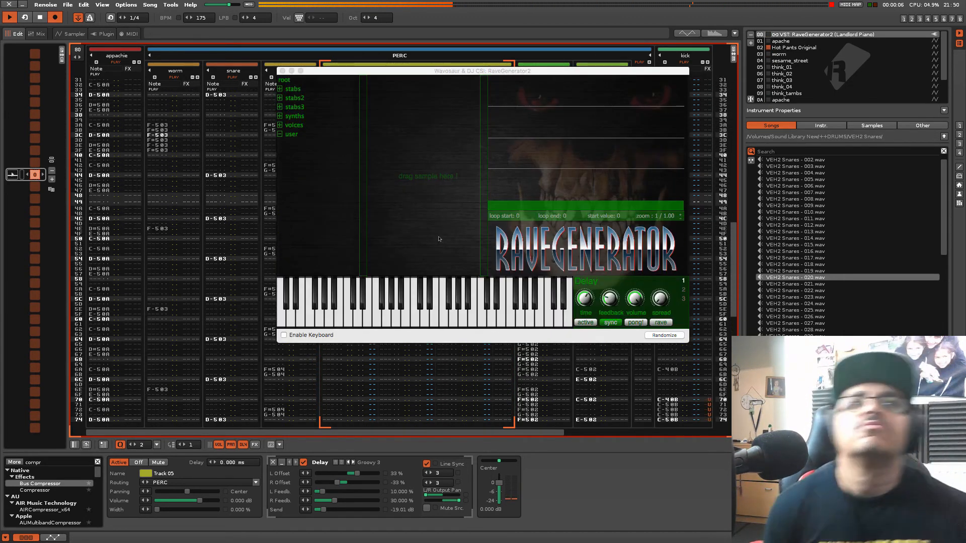
click(317, 89)
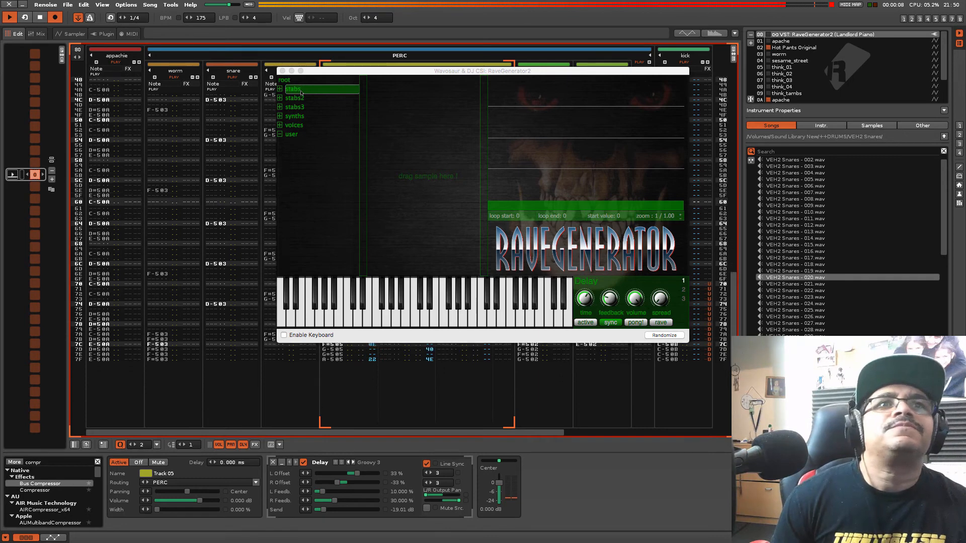
click(313, 98)
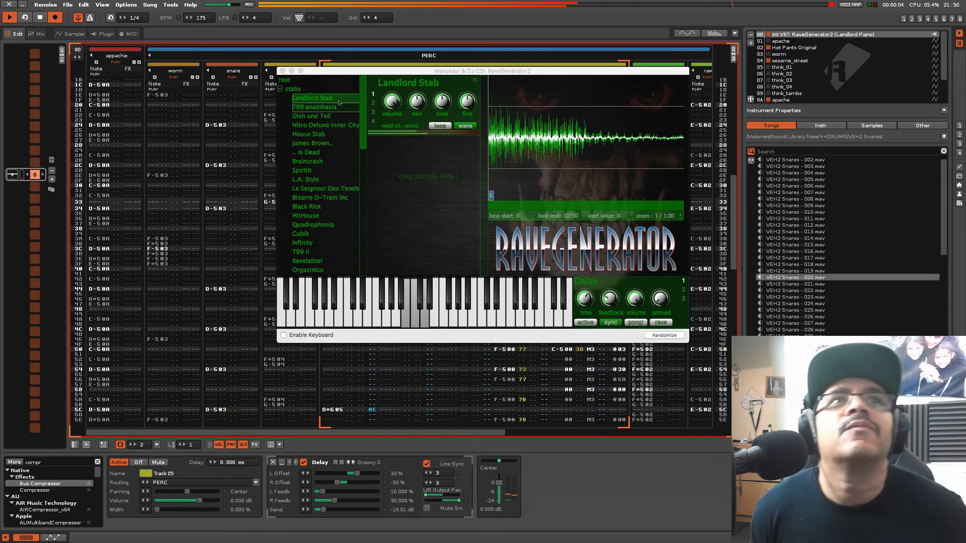
Close the RaveGenerator2 window, undo the live-recorded notes in Track 05 and play the pattern again
click(282, 71)
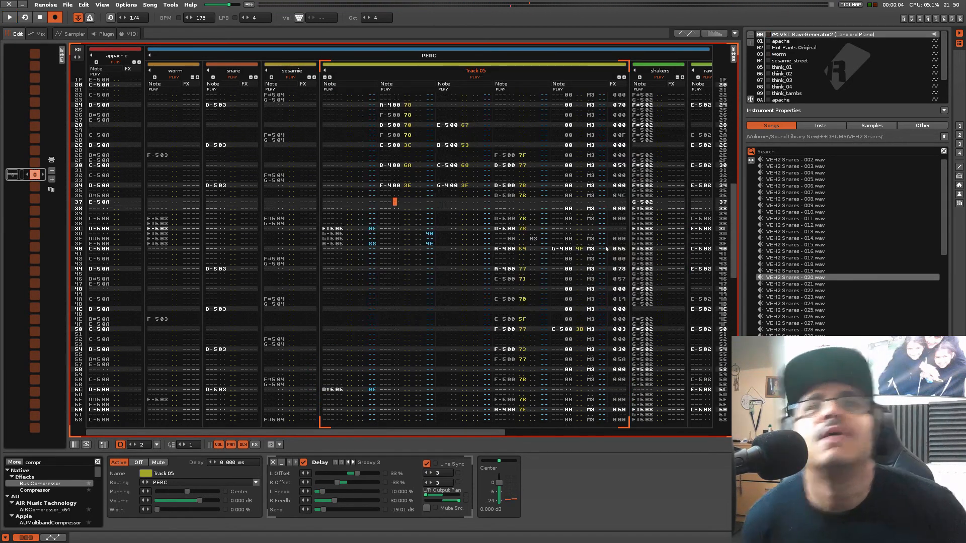
click(399, 237)
key(space)
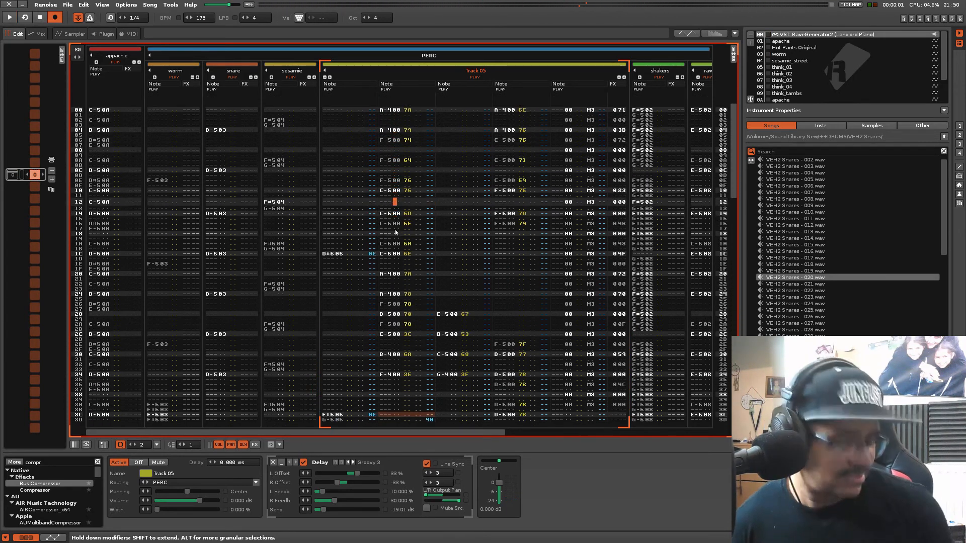
key(ctrl+z)
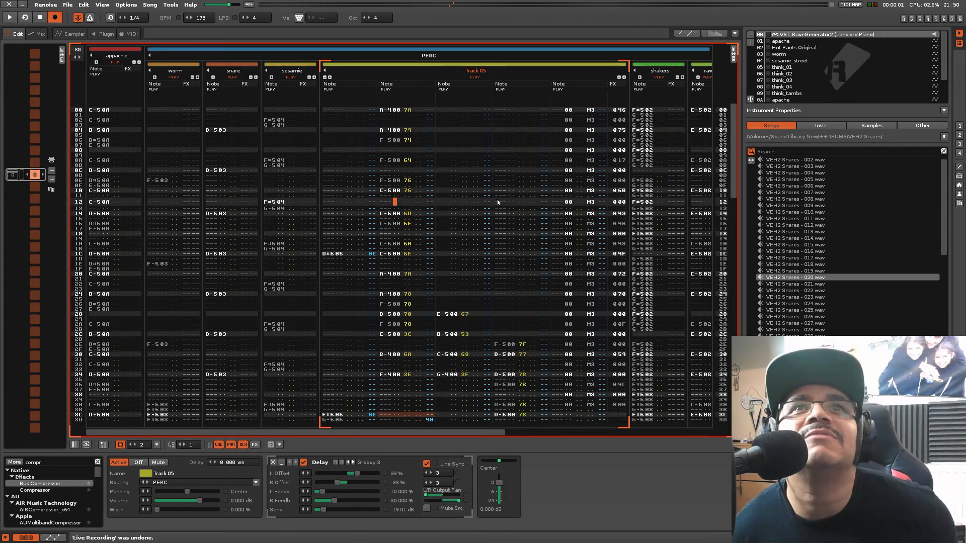
key(ctrl+z)
key(ctrl+z)
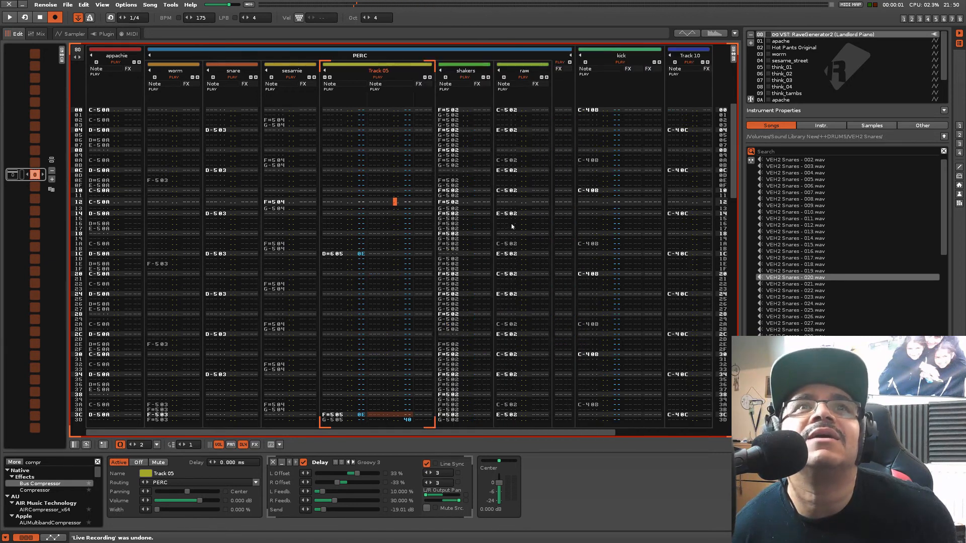
key(space)
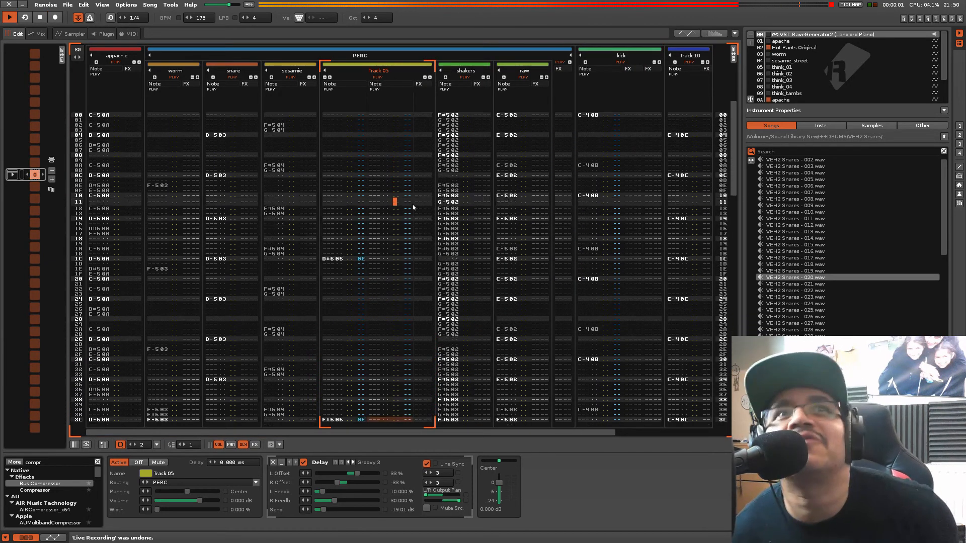
key(ctrl+t)
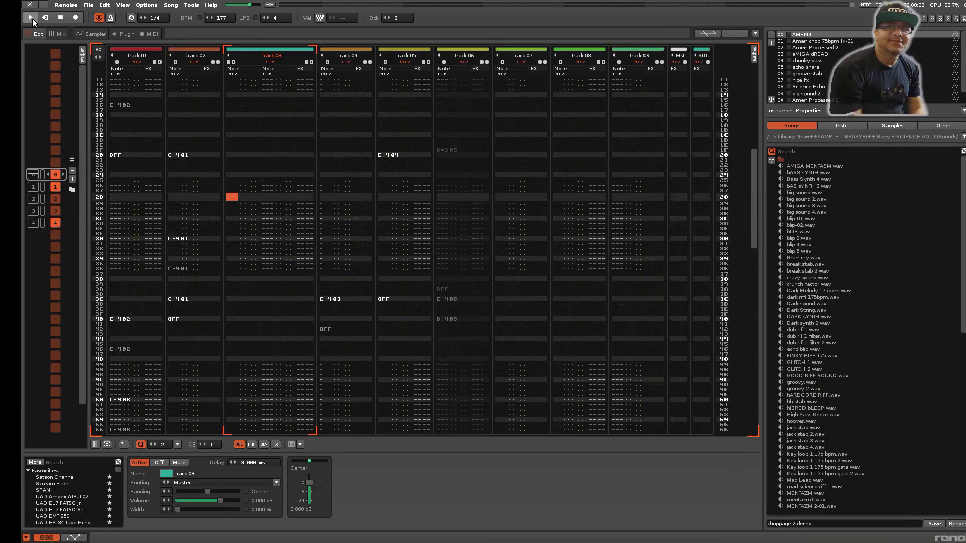
Play the choppage 2 demo song, look through the Sounds folder and return to the library's parent folder
click(31, 17)
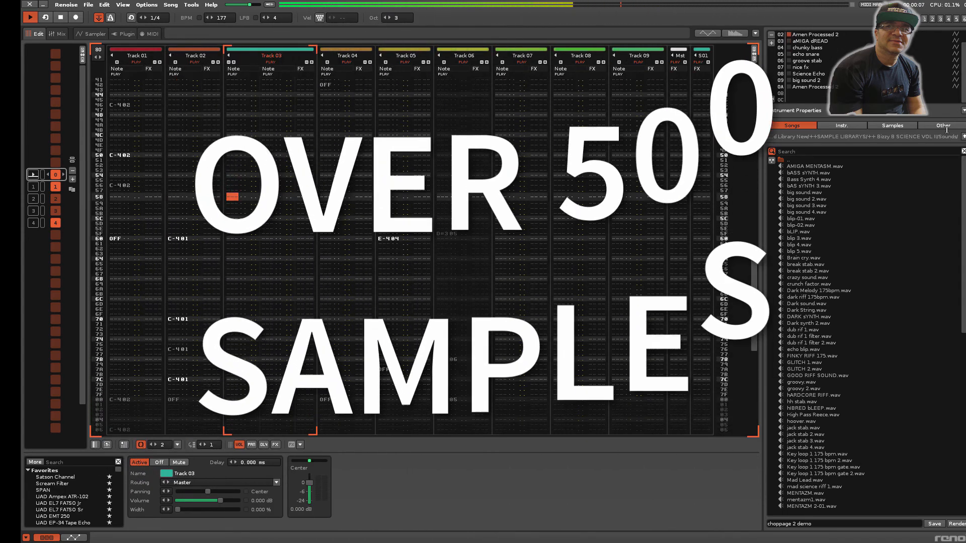
scroll(963, 195, down, 1)
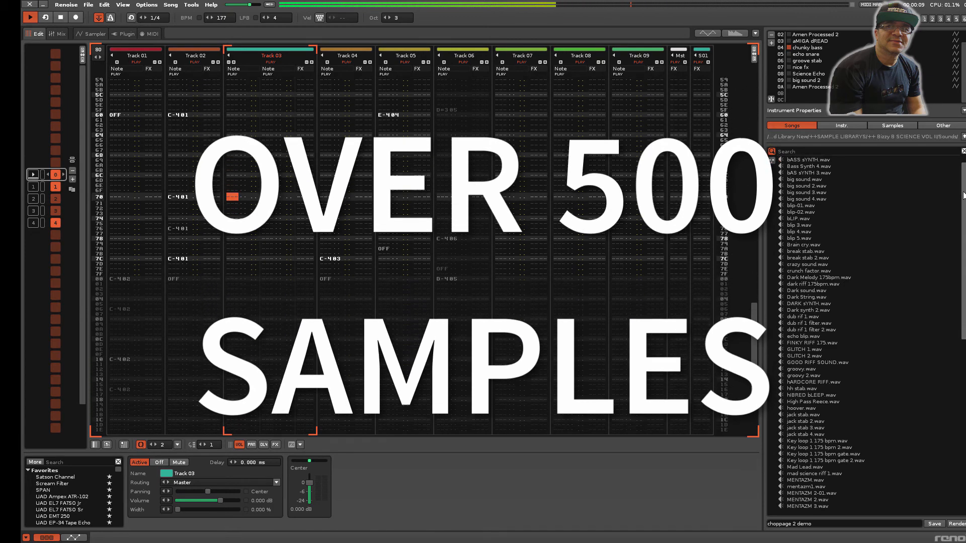
drag(963, 195, 965, 303)
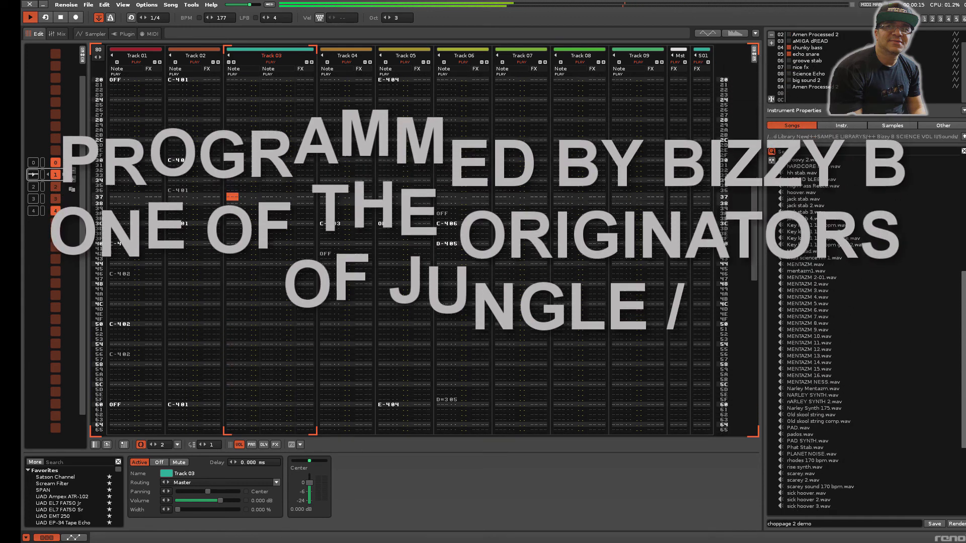
click(964, 137)
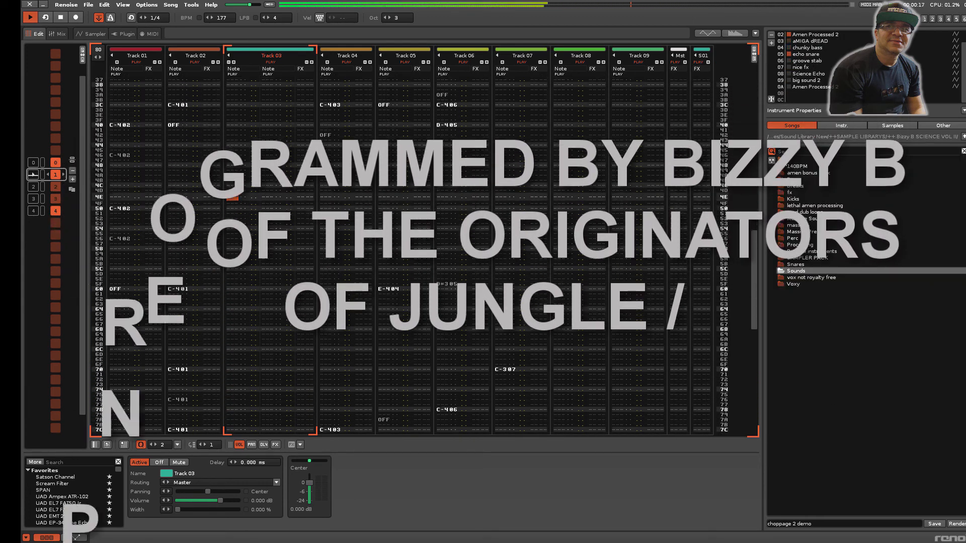
Browse the sample library's 140BPM, amen bonus pack, Bass, Breaks and fx folders while the song plays
double_click(781, 165)
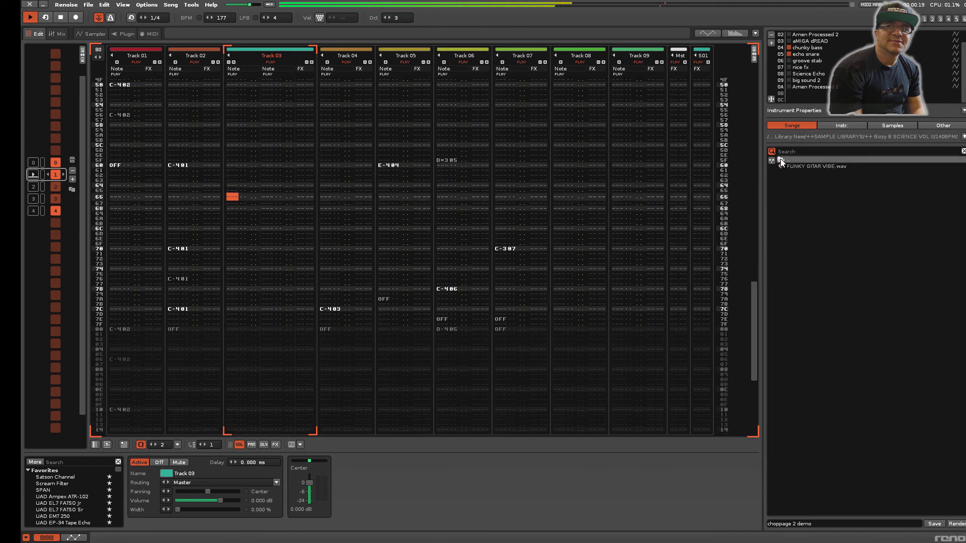
double_click(781, 160)
double_click(784, 173)
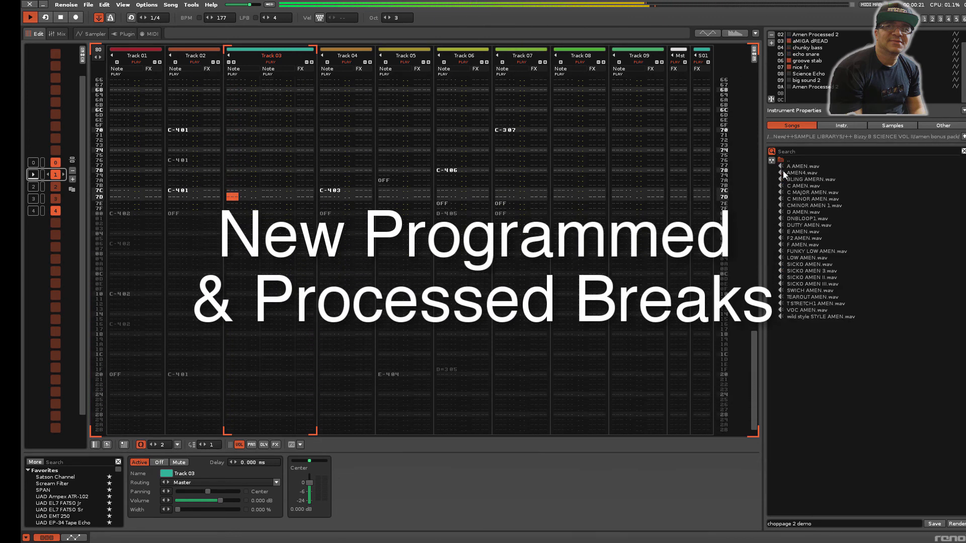
double_click(782, 160)
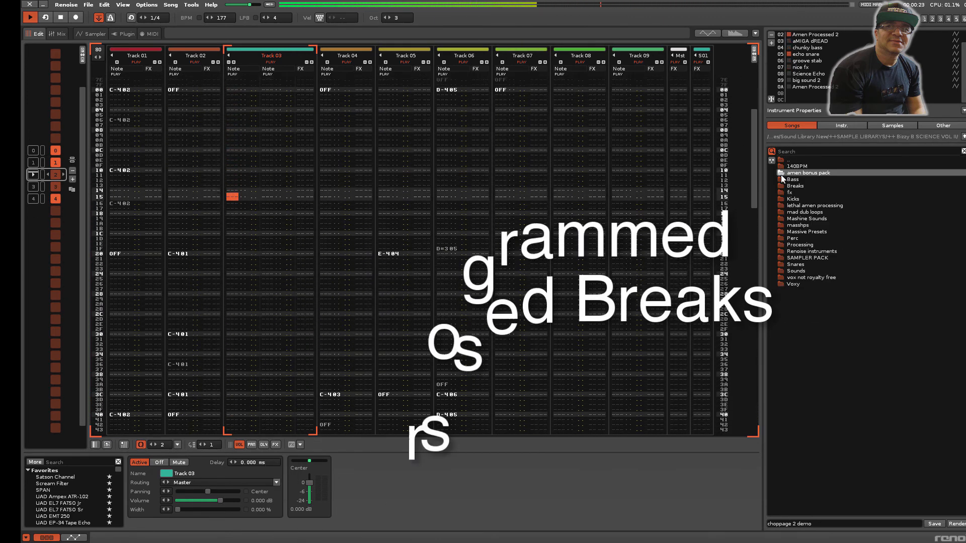
double_click(781, 176)
double_click(781, 161)
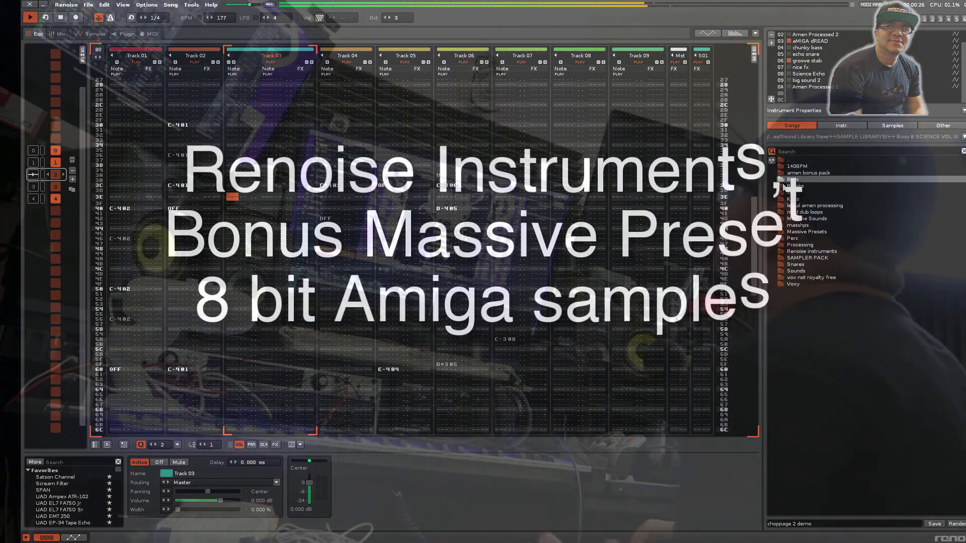
double_click(782, 185)
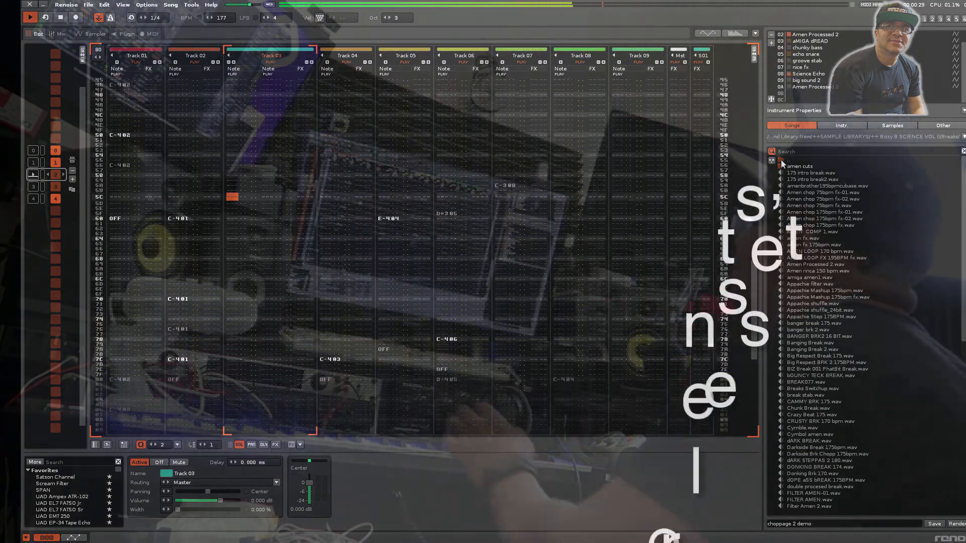
double_click(781, 161)
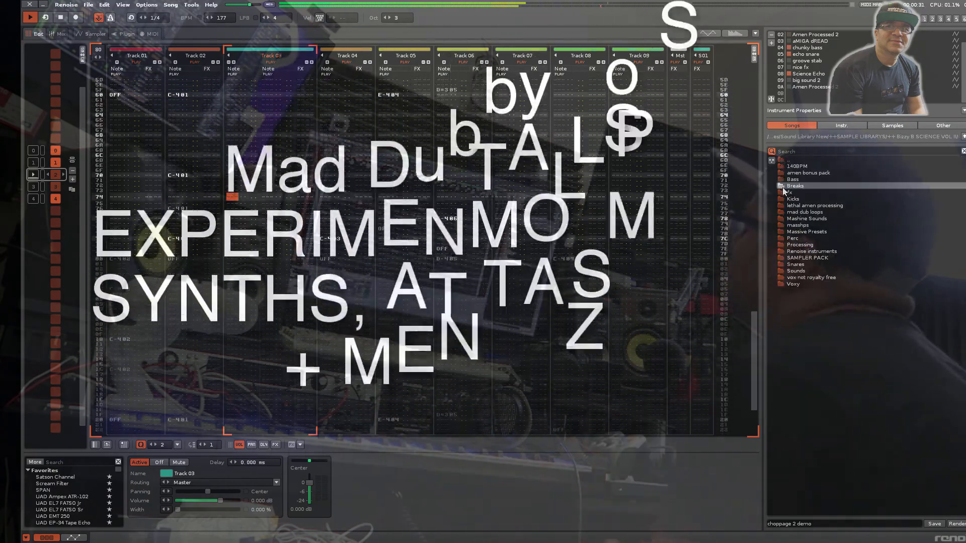
double_click(783, 192)
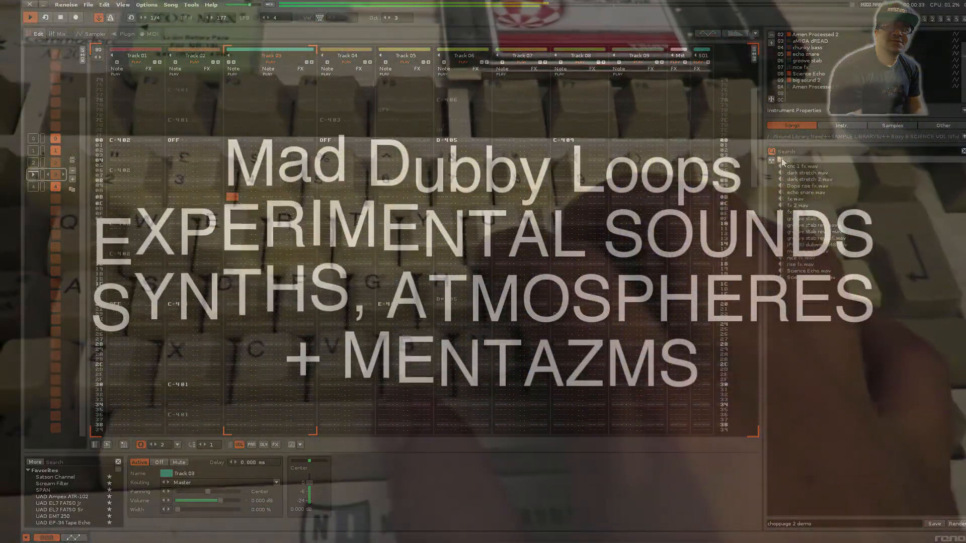
Look through the library's Kicks, lethal amen processing and mad dub loops folders while the song plays
double_click(782, 161)
double_click(781, 199)
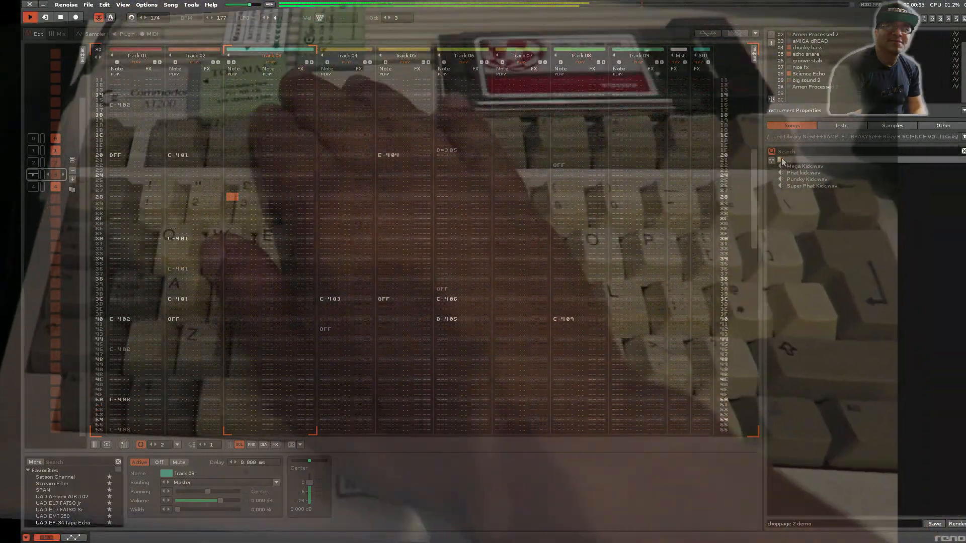
double_click(782, 161)
double_click(783, 205)
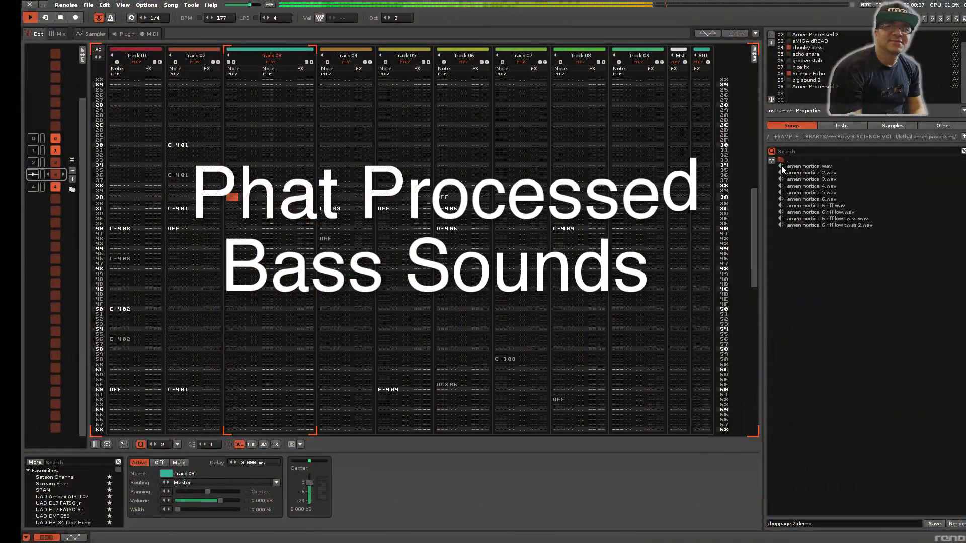
double_click(782, 160)
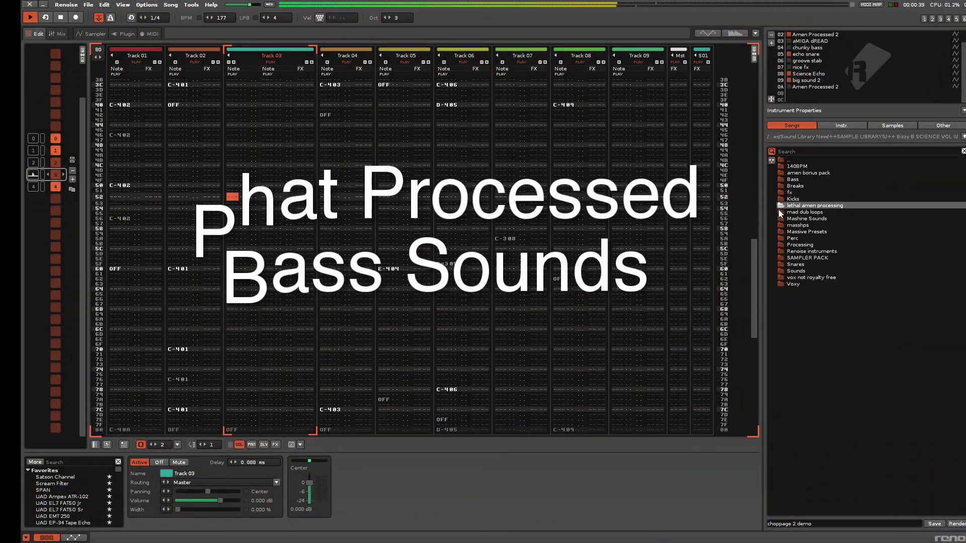
double_click(779, 211)
double_click(781, 160)
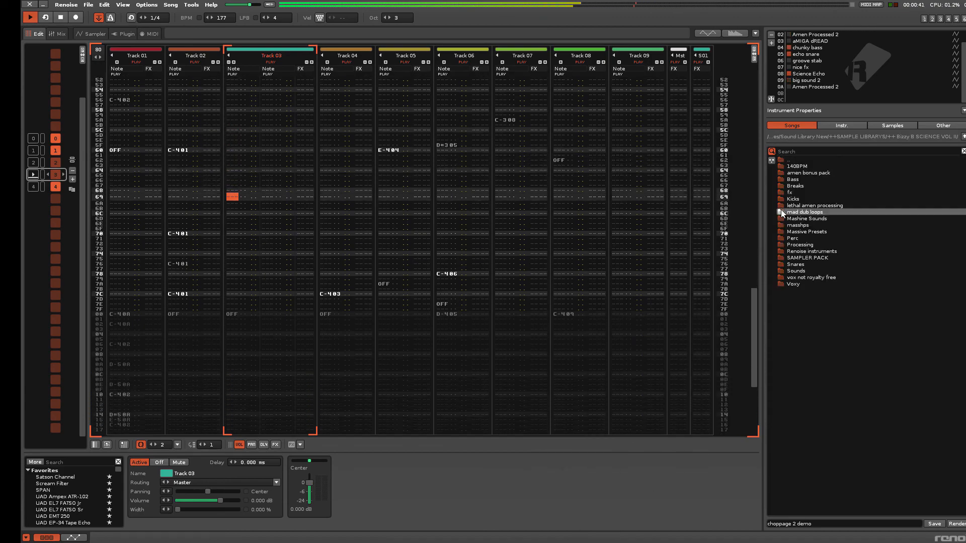
Look through the Mashine Sounds, masshps and Massive Presets folders, returning to the library's parent folder after each
double_click(782, 219)
double_click(780, 161)
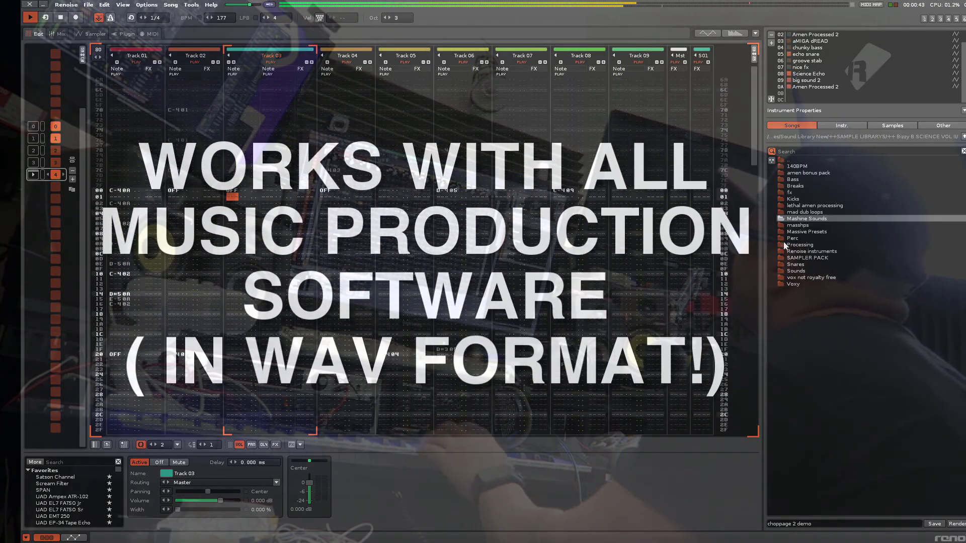
double_click(782, 225)
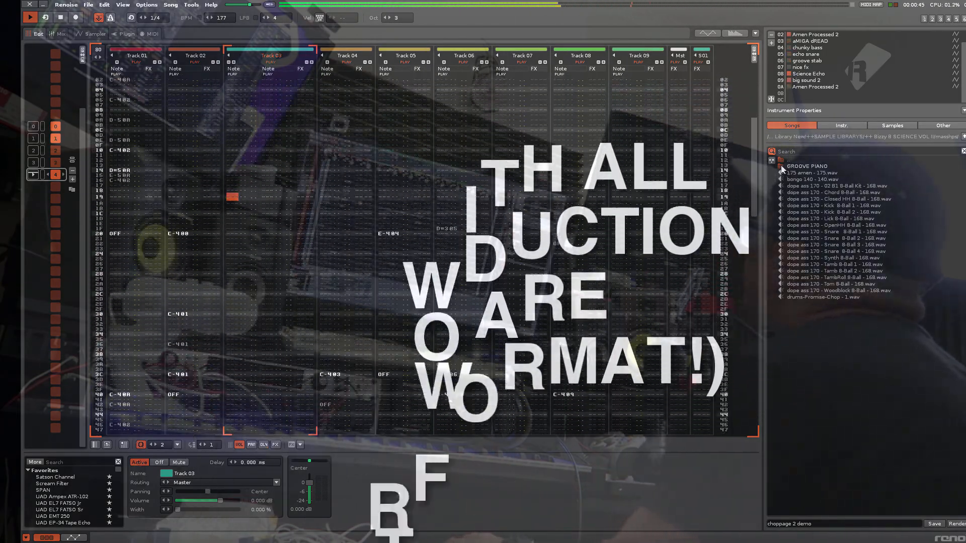
double_click(781, 160)
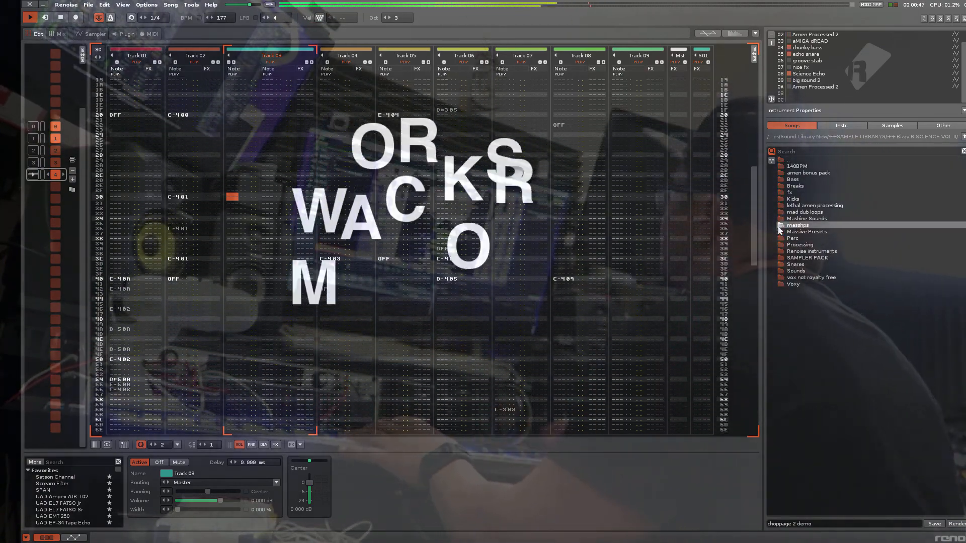
double_click(781, 231)
double_click(781, 160)
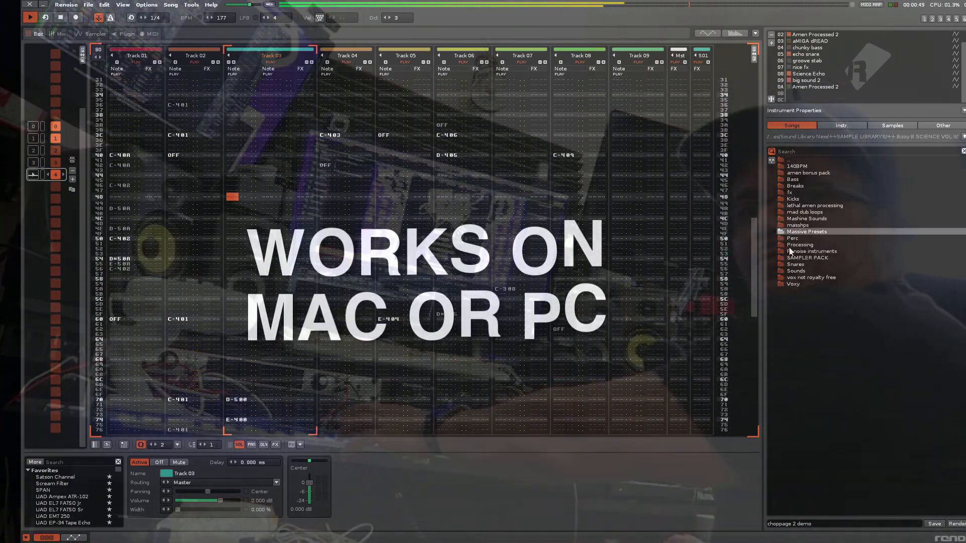
Look through the Perc, Processing and Renoise instruments folders, returning to the library's parent folder after each
double_click(783, 238)
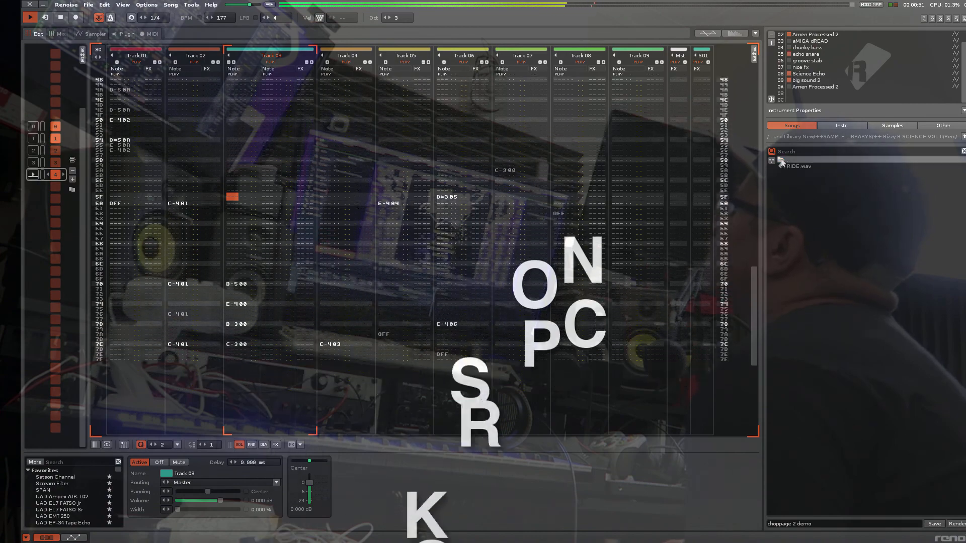
double_click(781, 161)
double_click(781, 244)
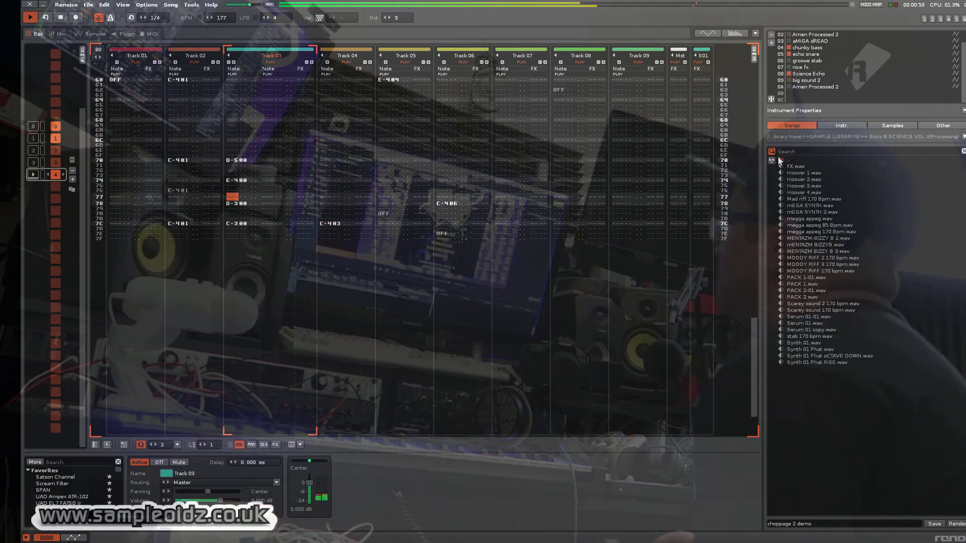
double_click(781, 160)
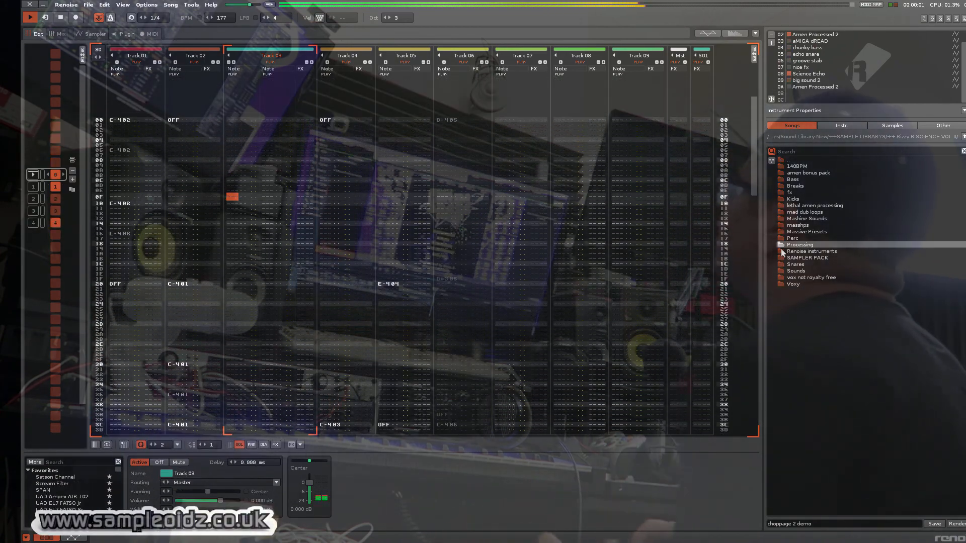
double_click(781, 250)
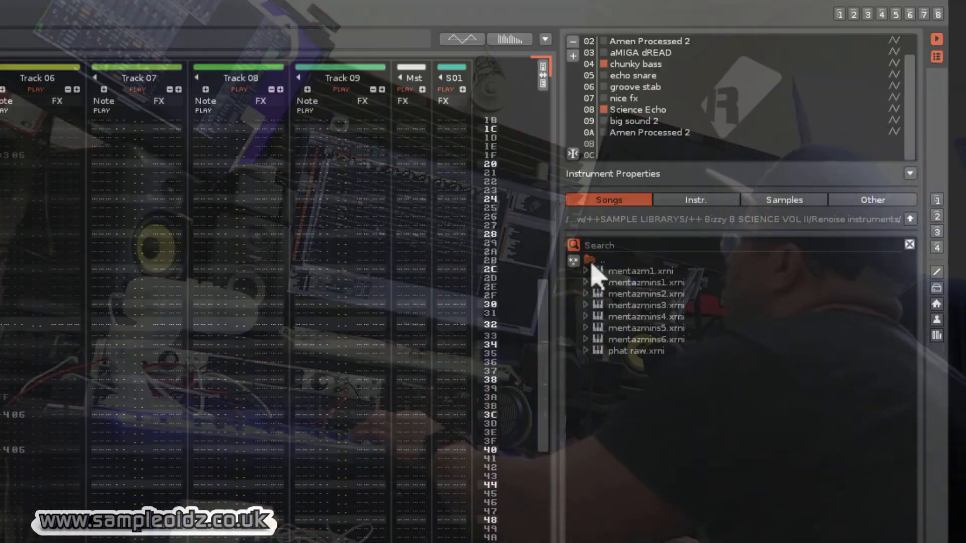
double_click(784, 161)
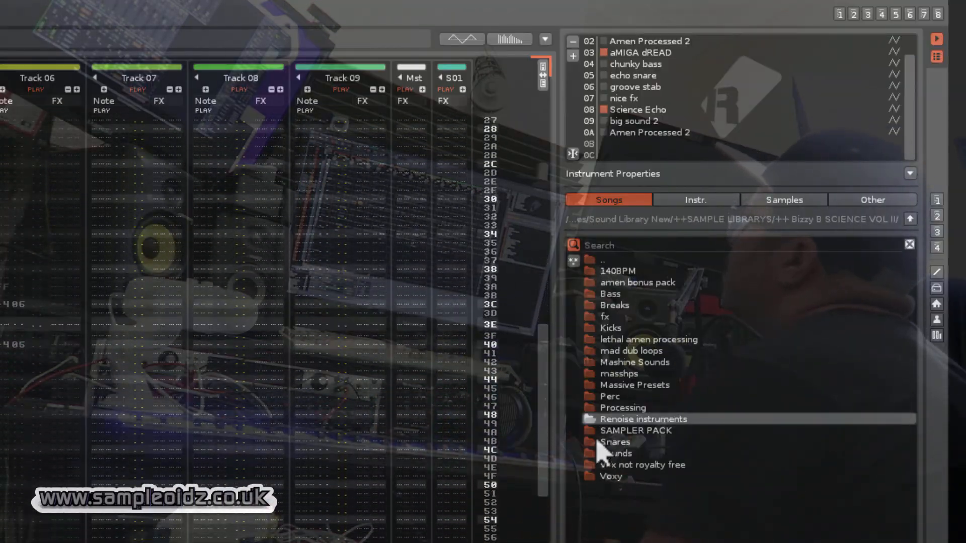
Look through the SAMPLER PACK folder and the long list of samples in the Sounds folder, and return to the parent folder
double_click(588, 431)
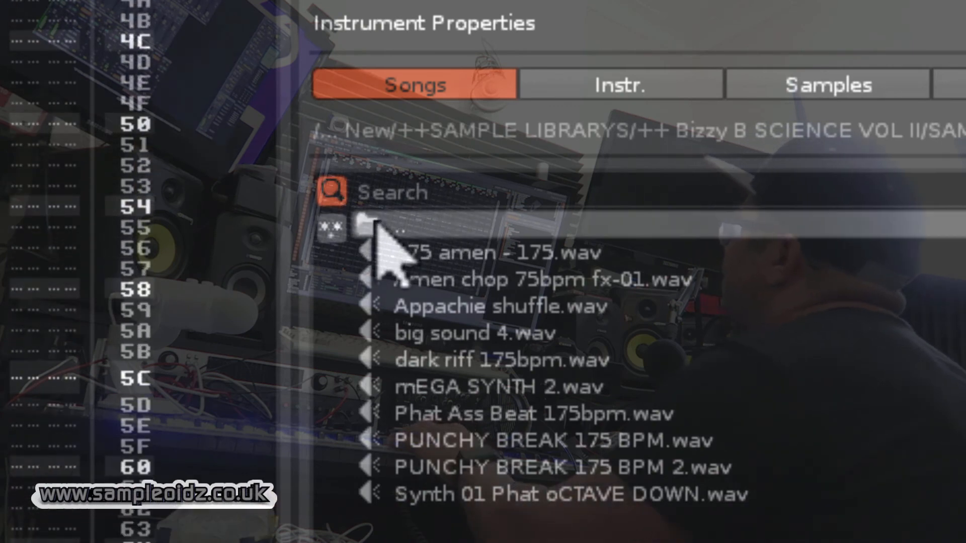
double_click(600, 261)
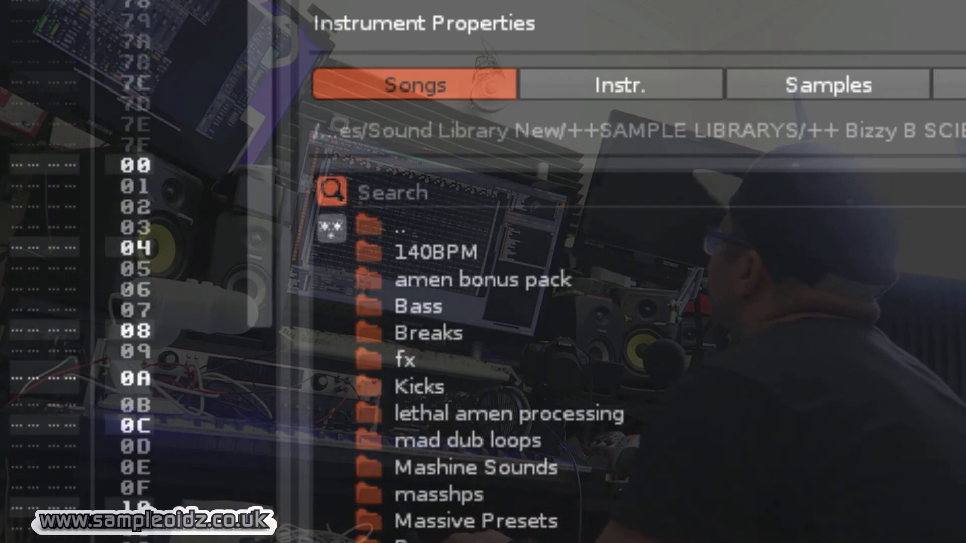
double_click(428, 537)
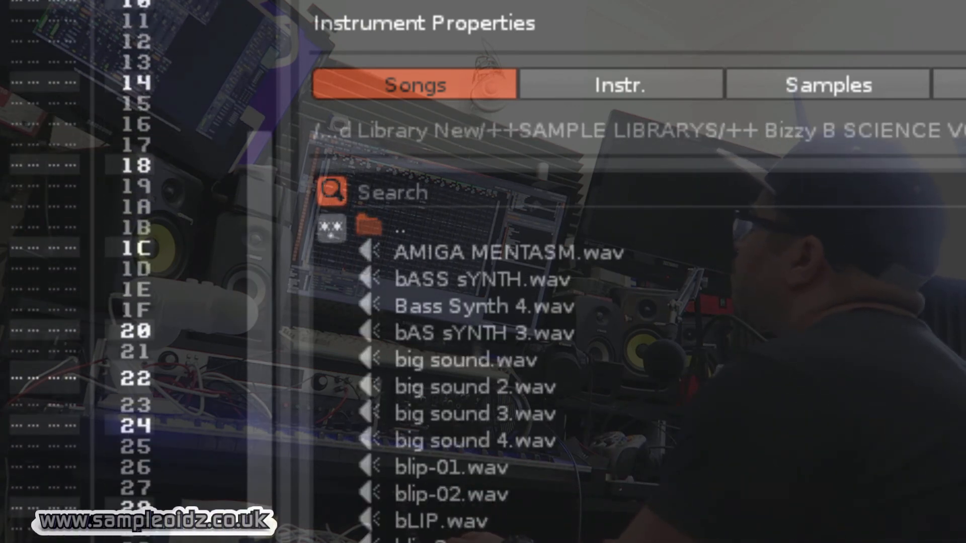
scroll(503, 372, down, 10)
scroll(377, 346, down, 5)
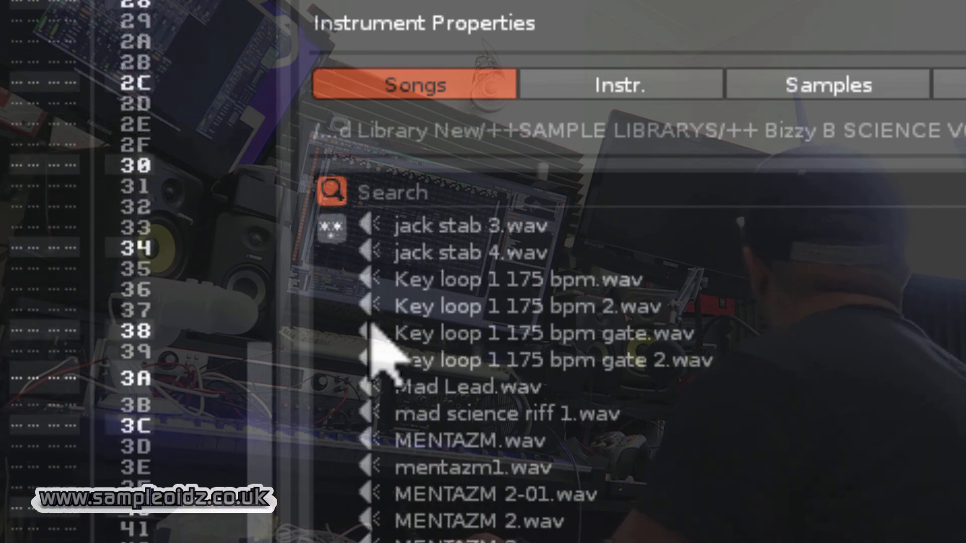
scroll(378, 280, up, 1)
scroll(377, 281, up, 10)
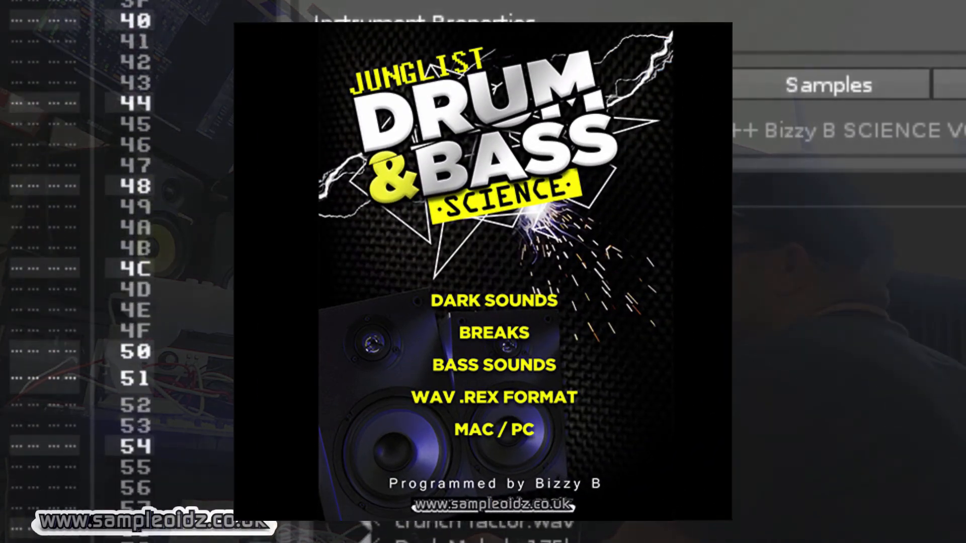
click(377, 192)
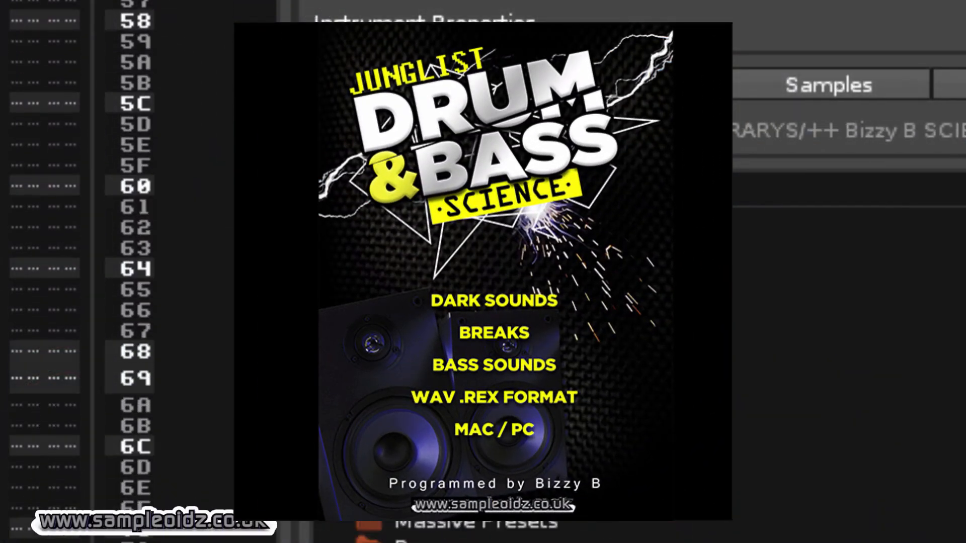
click(428, 536)
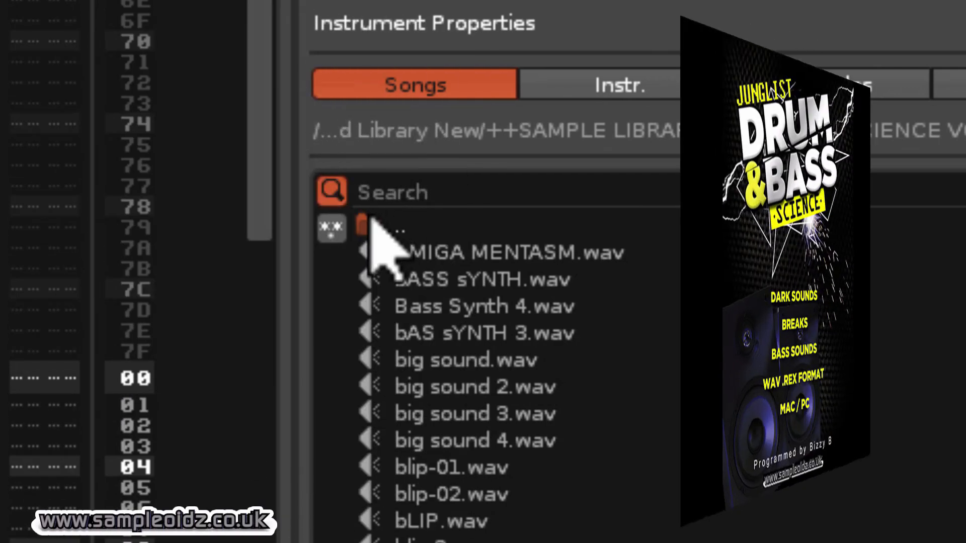
click(371, 222)
Look through the vox not royalty free and Voxy folders and return to the library's parent folder
click(742, 276)
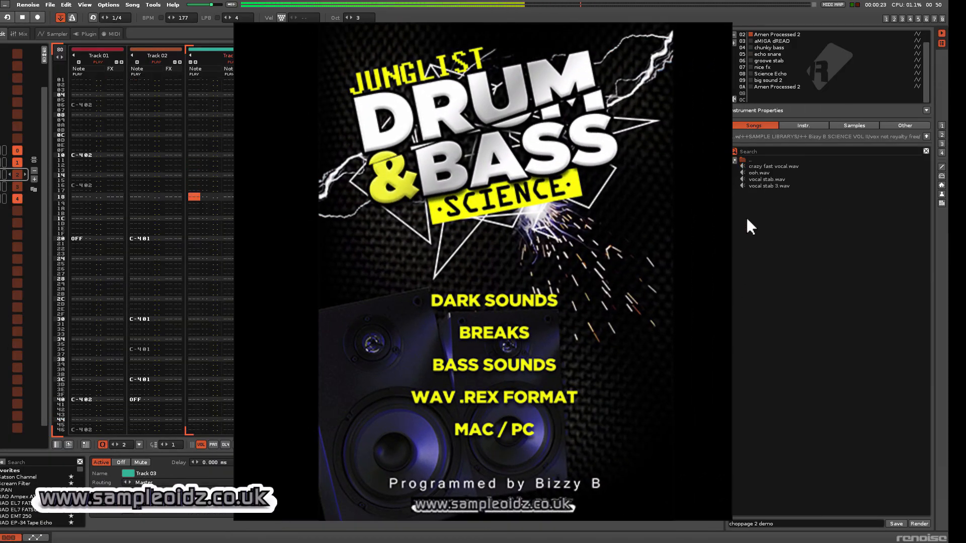
click(743, 159)
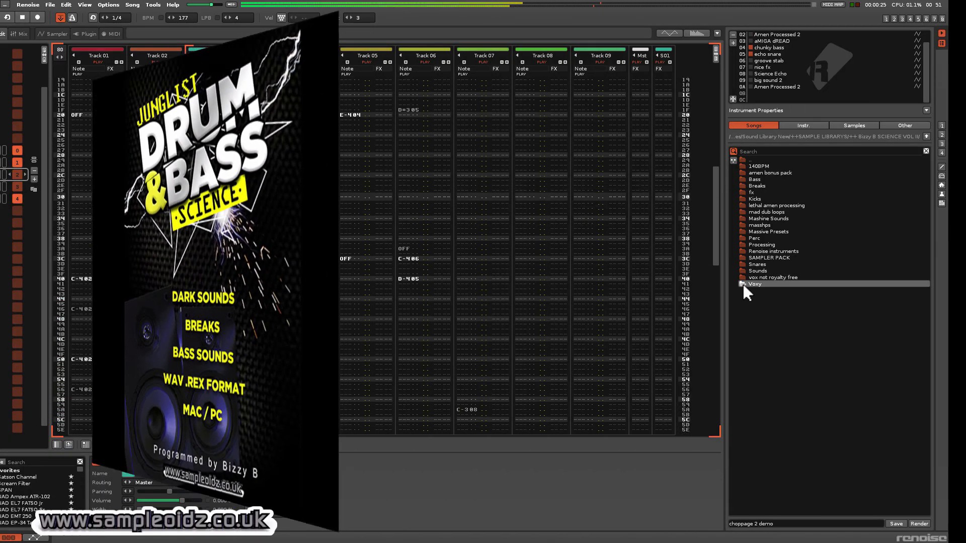
click(742, 283)
click(743, 159)
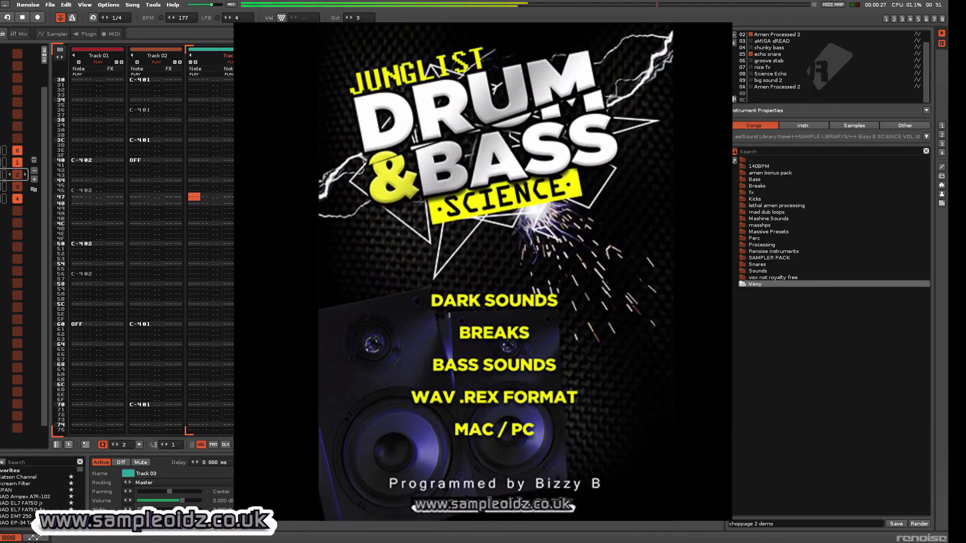
Stop the song playback and end the screen recording from the macOS menu bar
click(23, 17)
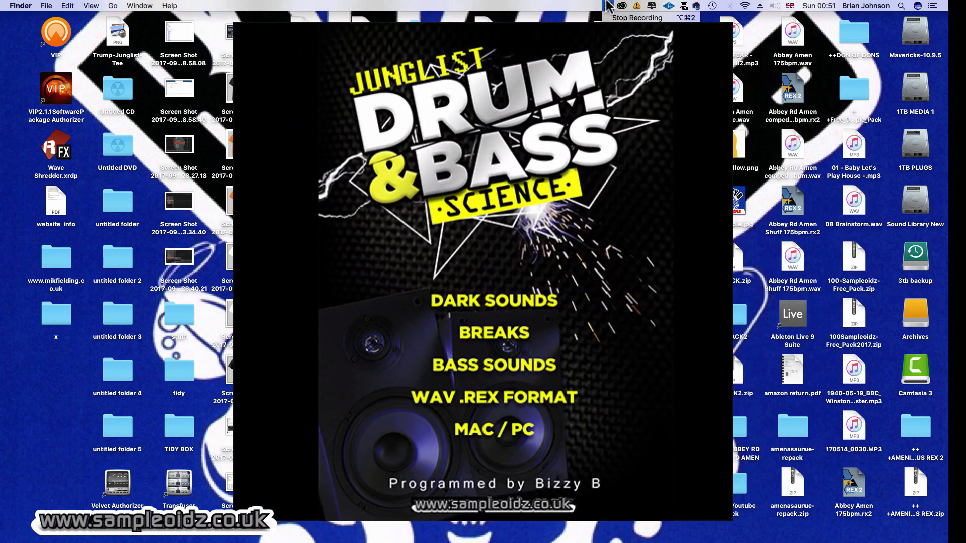
click(608, 5)
click(613, 18)
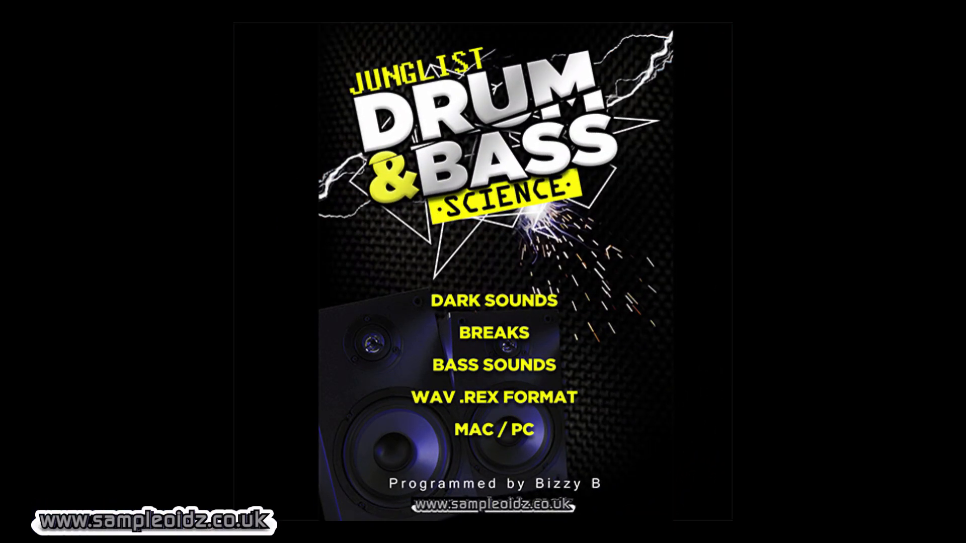